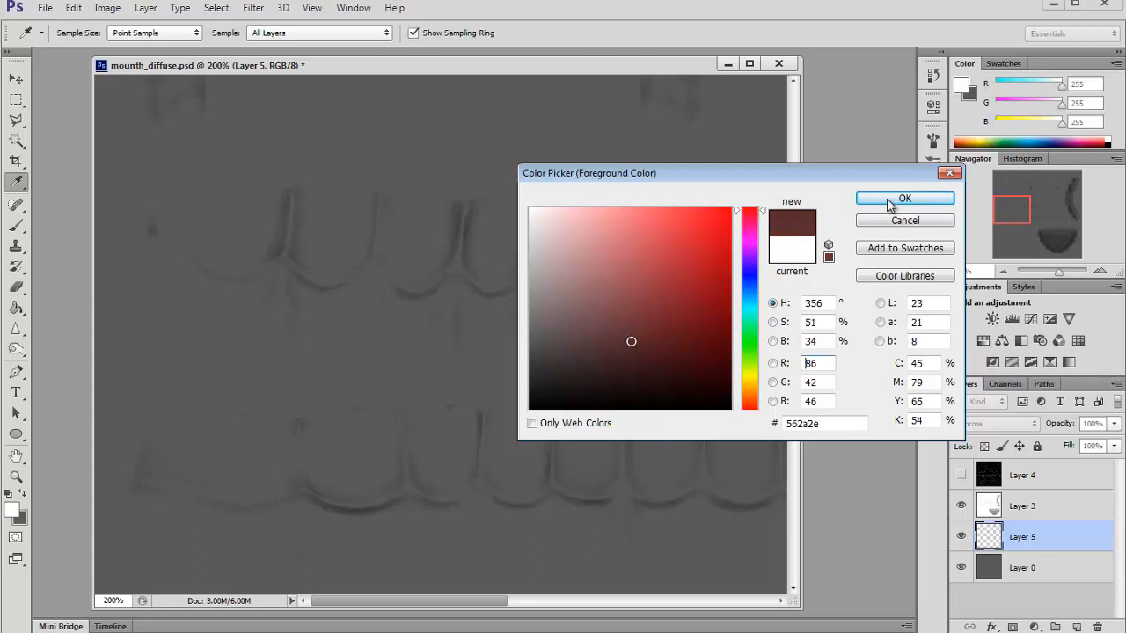
Set the foreground colour to dark red #562a2e and fill Layer 5 with it
click(887, 201)
click(496, 335)
click(16, 98)
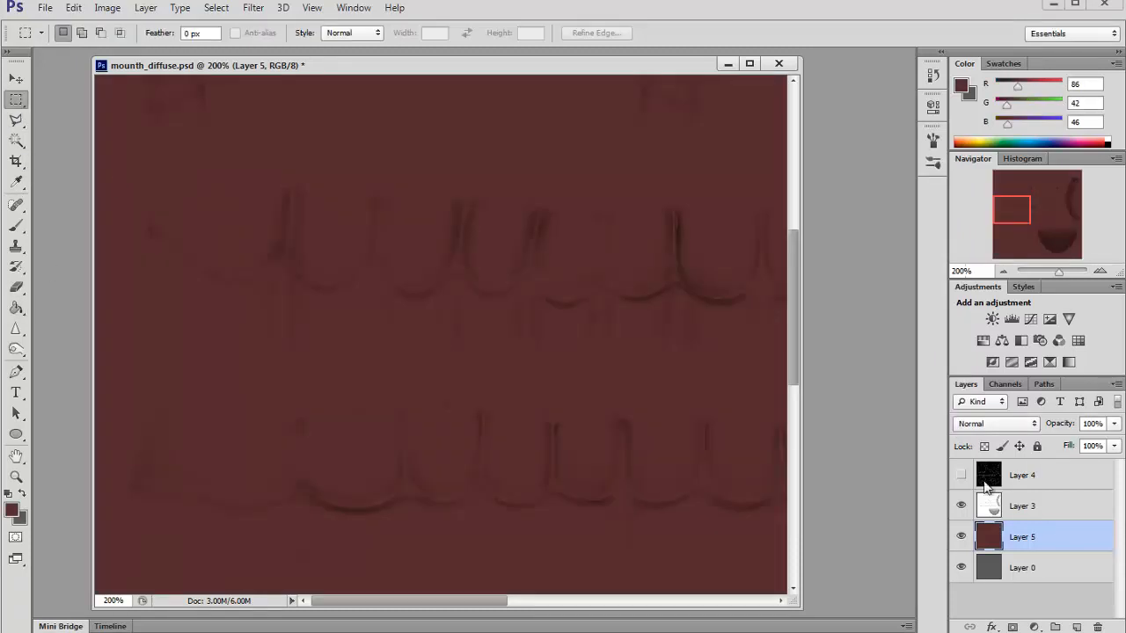
Add a layer mask to Layer 5 and fill the mask with solid black
click(1013, 627)
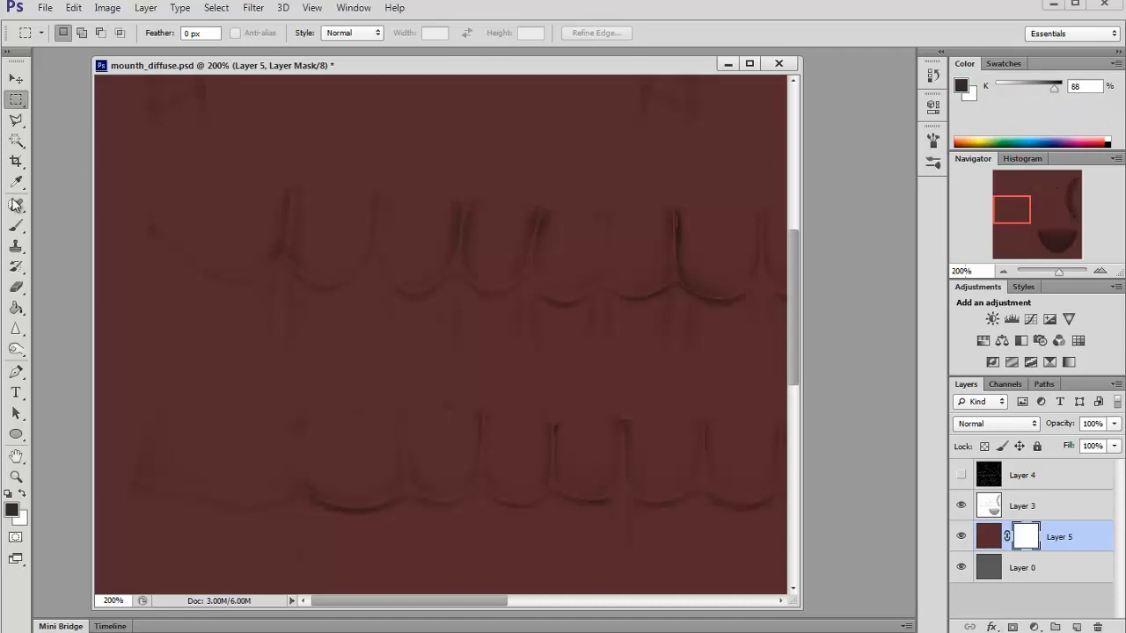
click(16, 226)
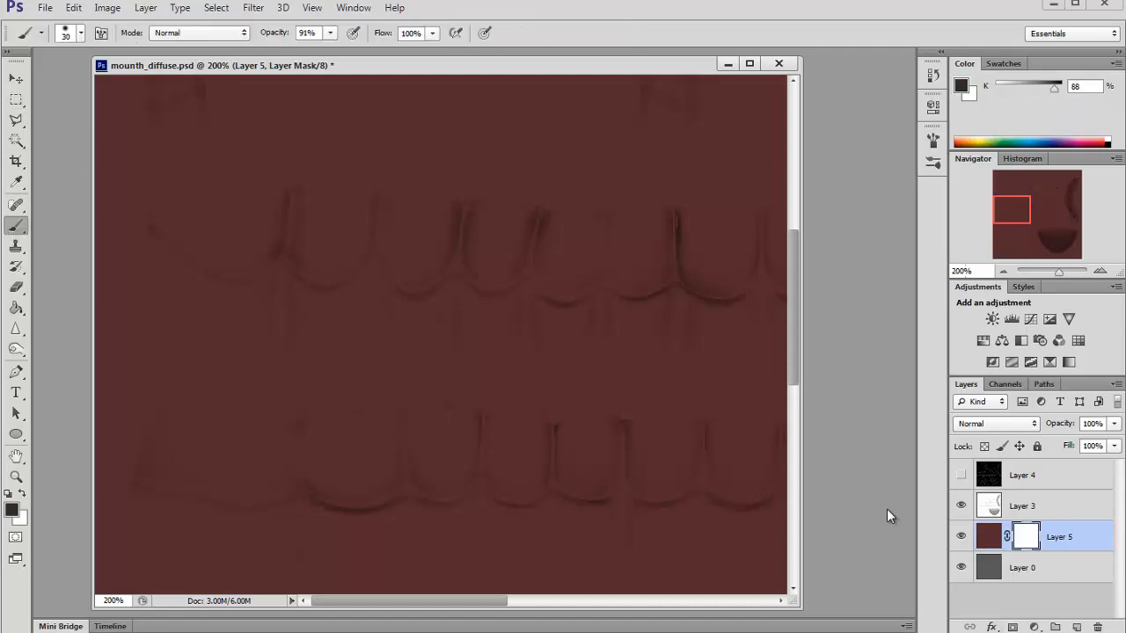
alt+click(1023, 538)
key(g)
click(246, 334)
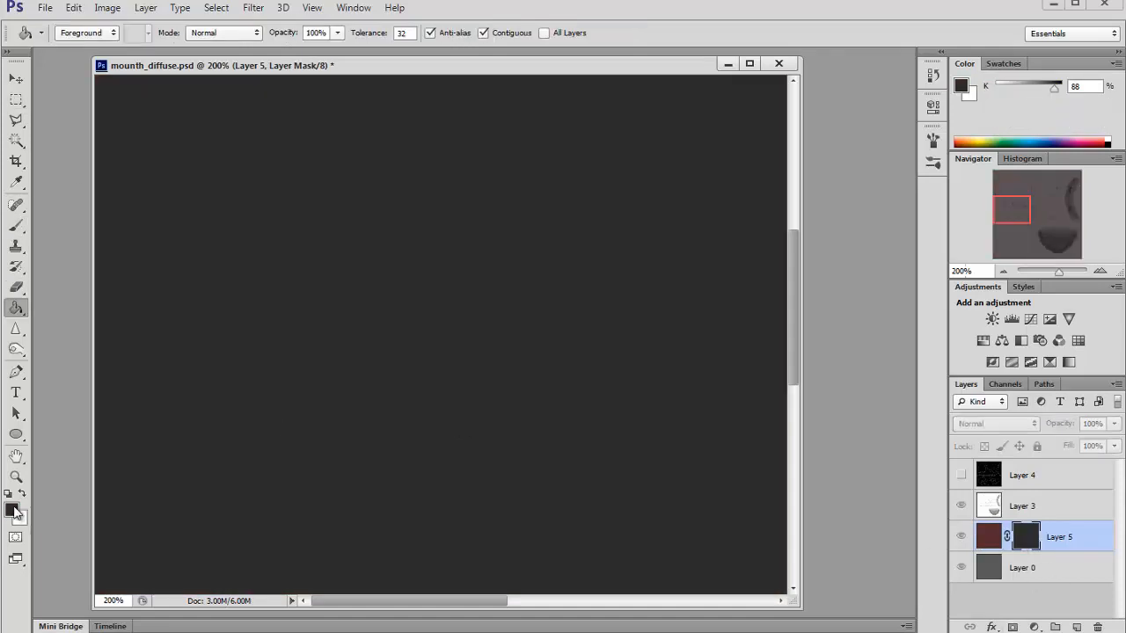
click(14, 511)
click(530, 409)
click(890, 204)
click(545, 334)
click(996, 538)
Set the brush opacity to 100% and paint white on Layer 5's mask below the leftmost upper teeth
click(990, 506)
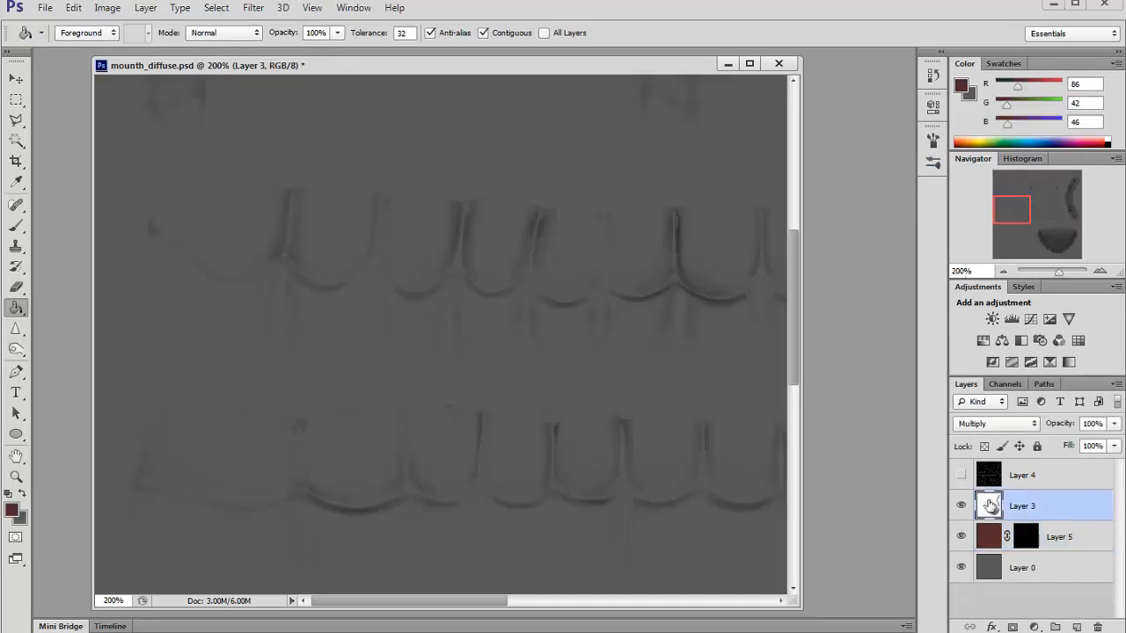
key(b)
click(1026, 537)
click(331, 32)
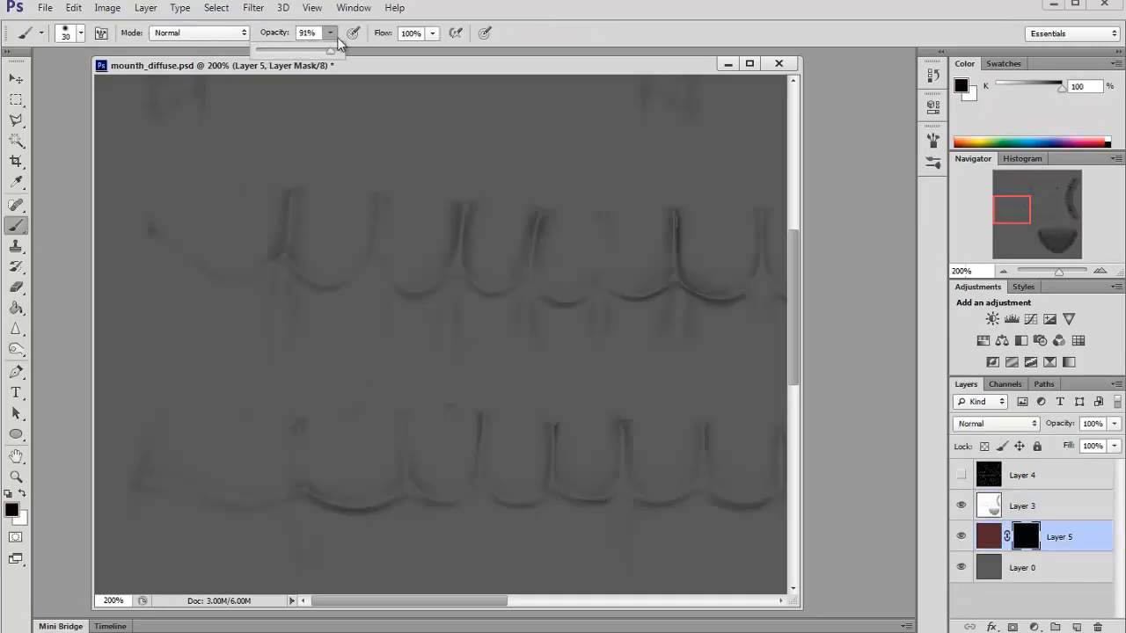
key(x)
mouse_move(227, 325)
mouse_down()
mouse_move(249, 337)
mouse_move(156, 332)
mouse_up()
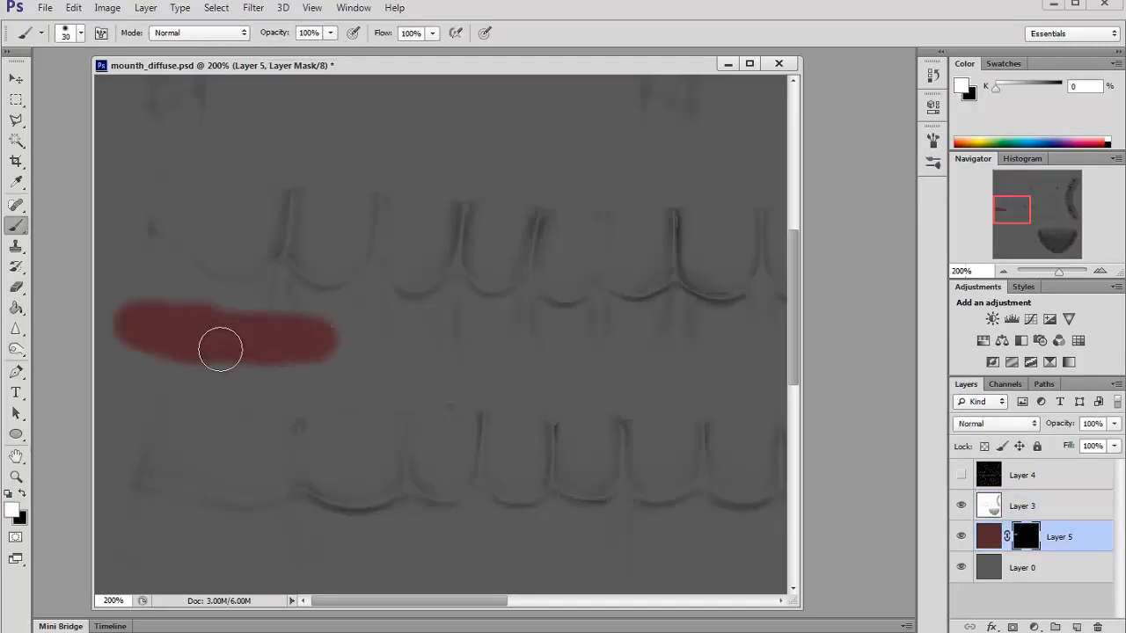
Show the UV wireframe on Layer 4 and lower its opacity until it is only faintly visible
click(961, 474)
click(1023, 475)
click(1114, 423)
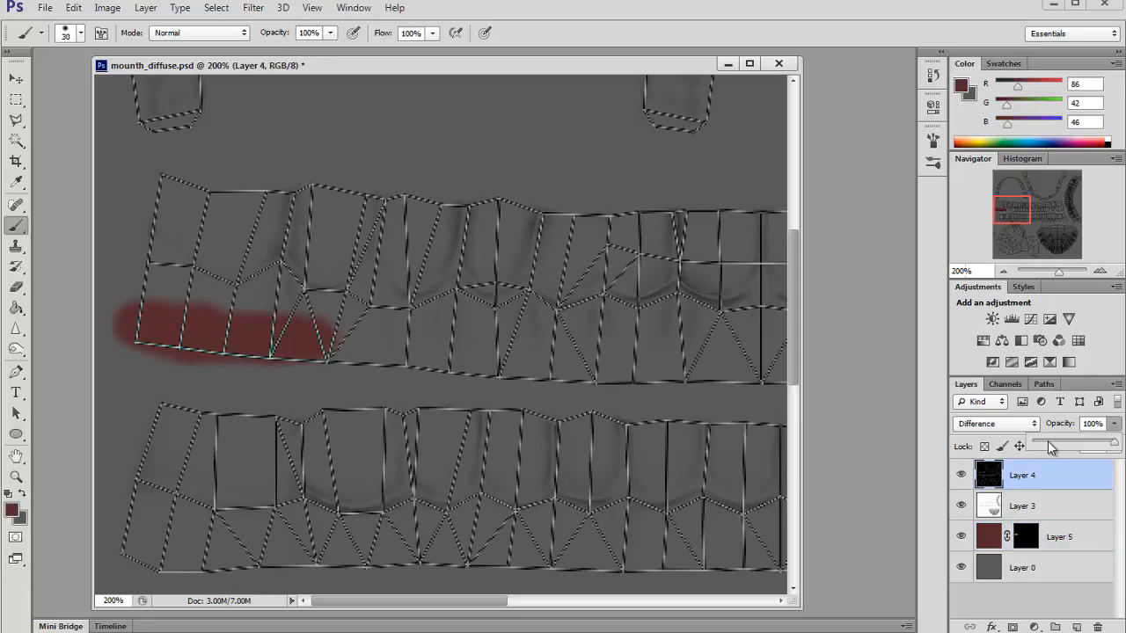
click(1045, 441)
click(1020, 537)
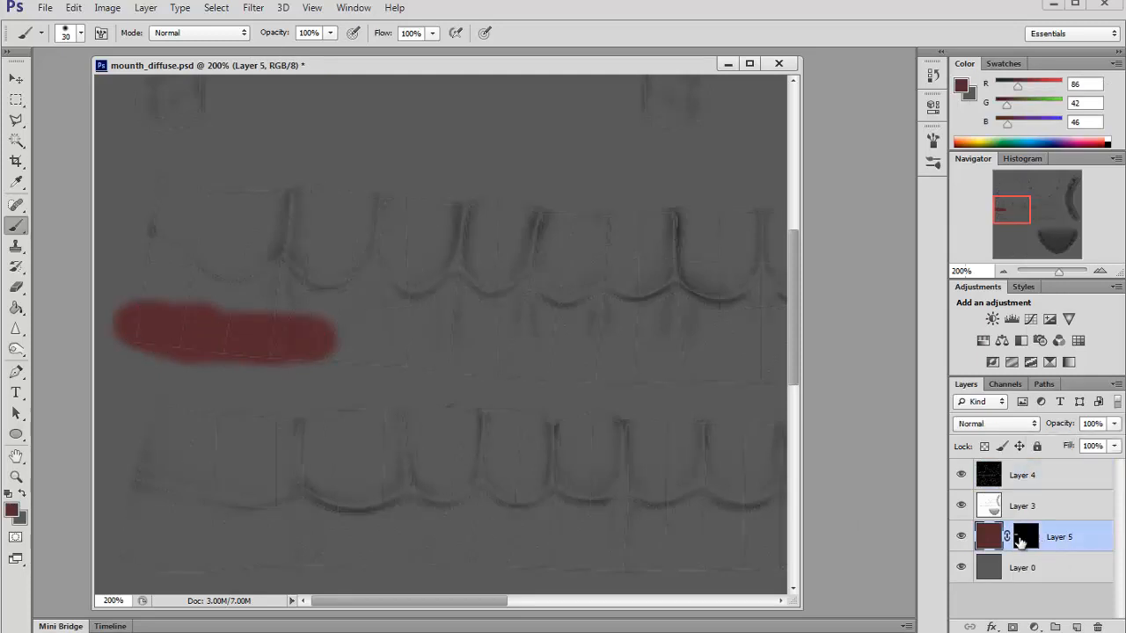
Raise the brush hardness to 77% and paint the gum area on Layer 5's mask around the upper row's left end
click(1026, 537)
mouse_move(352, 366)
mouse_down()
mouse_move(179, 302)
mouse_move(168, 284)
mouse_up()
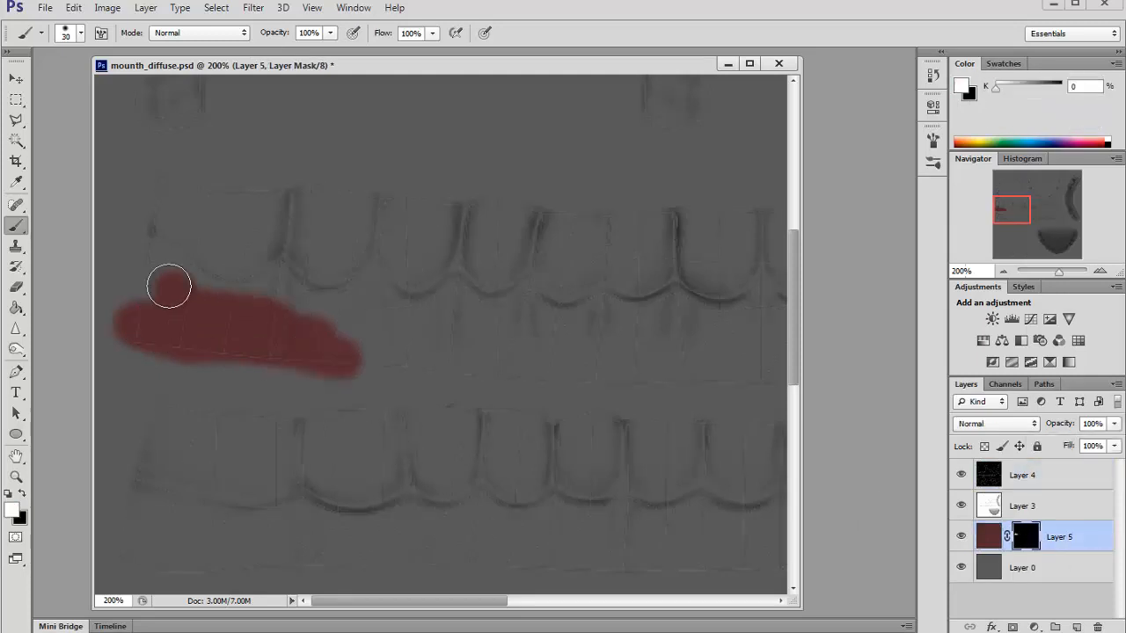
click(80, 33)
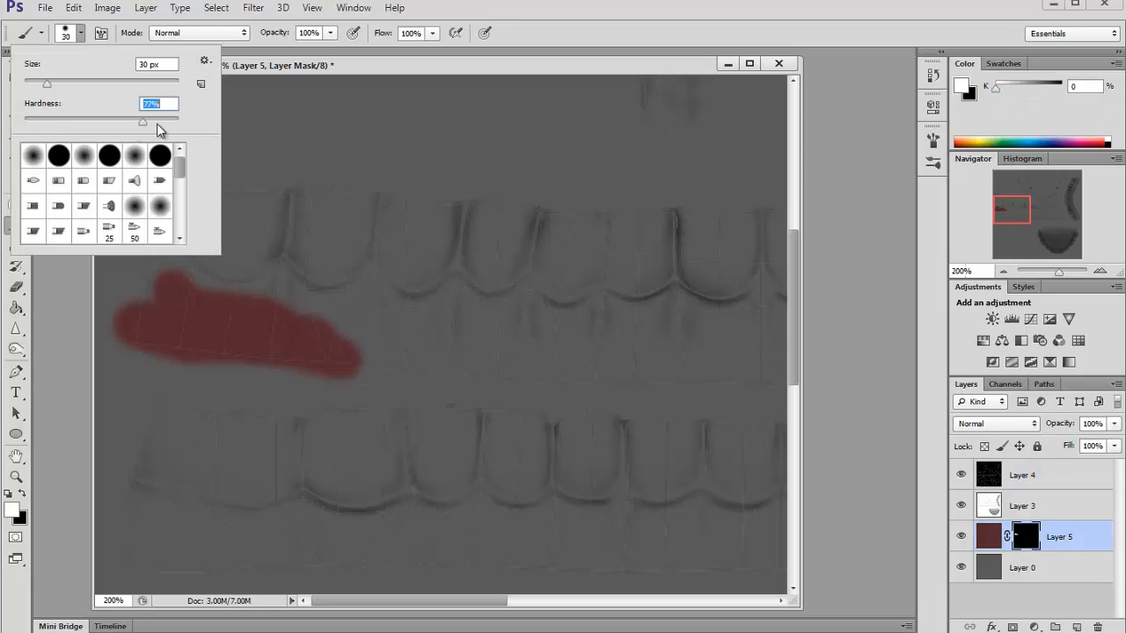
key(Return)
mouse_move(136, 249)
mouse_down()
mouse_move(184, 279)
mouse_move(264, 297)
mouse_move(454, 287)
mouse_move(408, 304)
mouse_move(377, 276)
mouse_move(311, 296)
mouse_move(277, 275)
mouse_move(322, 316)
mouse_move(364, 307)
mouse_move(463, 369)
mouse_move(431, 367)
mouse_move(427, 352)
mouse_move(141, 302)
mouse_move(145, 343)
mouse_up()
key(bracketleft)
key(ctrl+z)
key(ctrl+z)
Extend the gum across the next upper teeth on Layer 5's mask, tracing their edges with a 9 px brush
drag(1021, 204, 1031, 205)
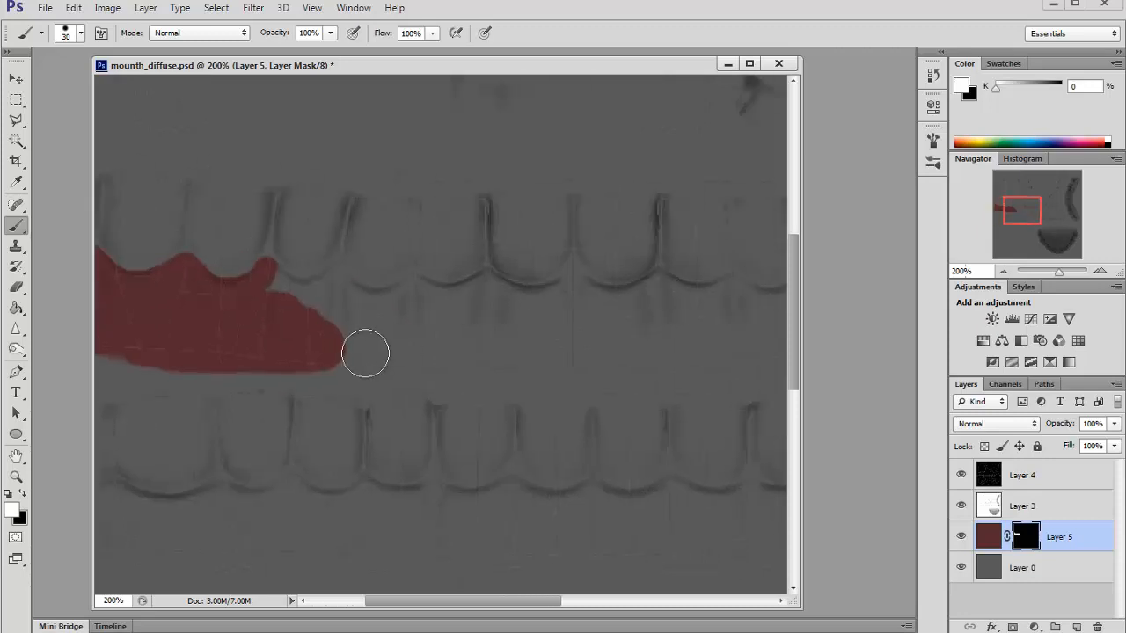
mouse_move(364, 349)
mouse_down()
mouse_move(283, 307)
mouse_move(337, 273)
mouse_up()
key([)
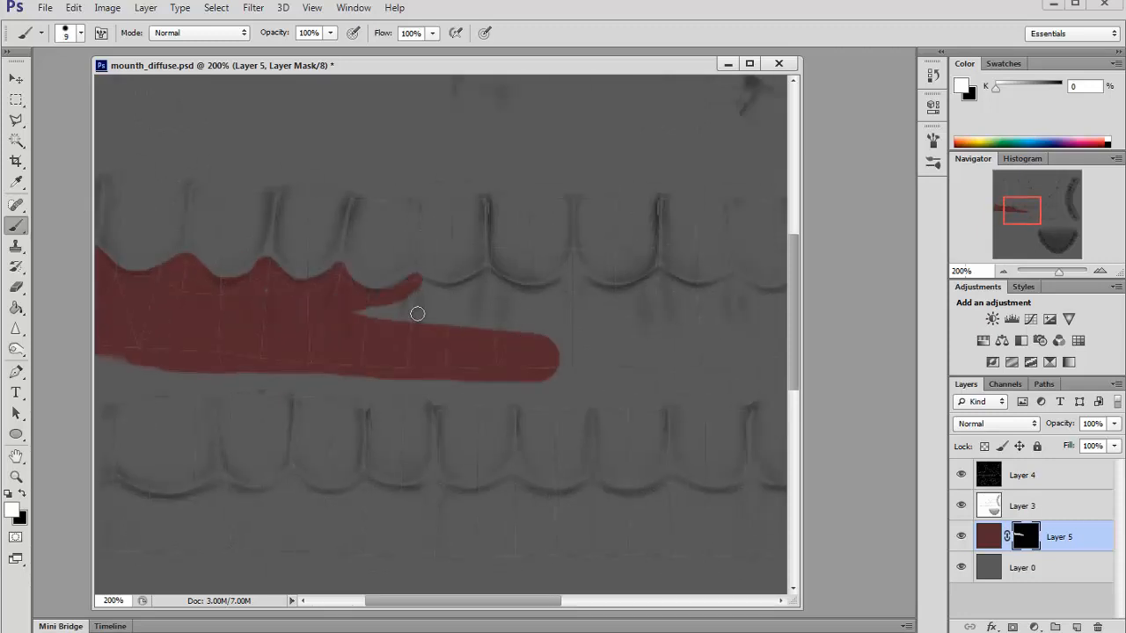
drag(417, 315, 407, 291)
mouse_move(481, 280)
mouse_down()
mouse_move(442, 304)
mouse_move(565, 284)
mouse_move(493, 307)
mouse_move(577, 273)
mouse_up()
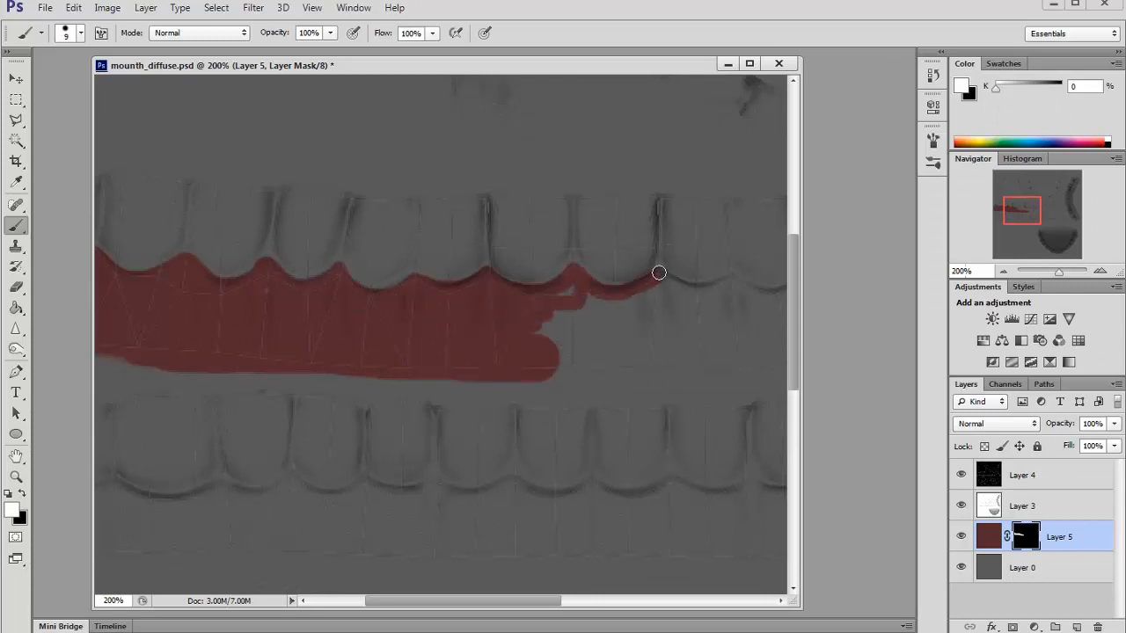
Paint the gum beneath the central upper teeth on the mask, comparing and correcting the strokes along the tooth edges
drag(659, 273, 603, 296)
drag(528, 325, 611, 317)
key(ctrl+z)
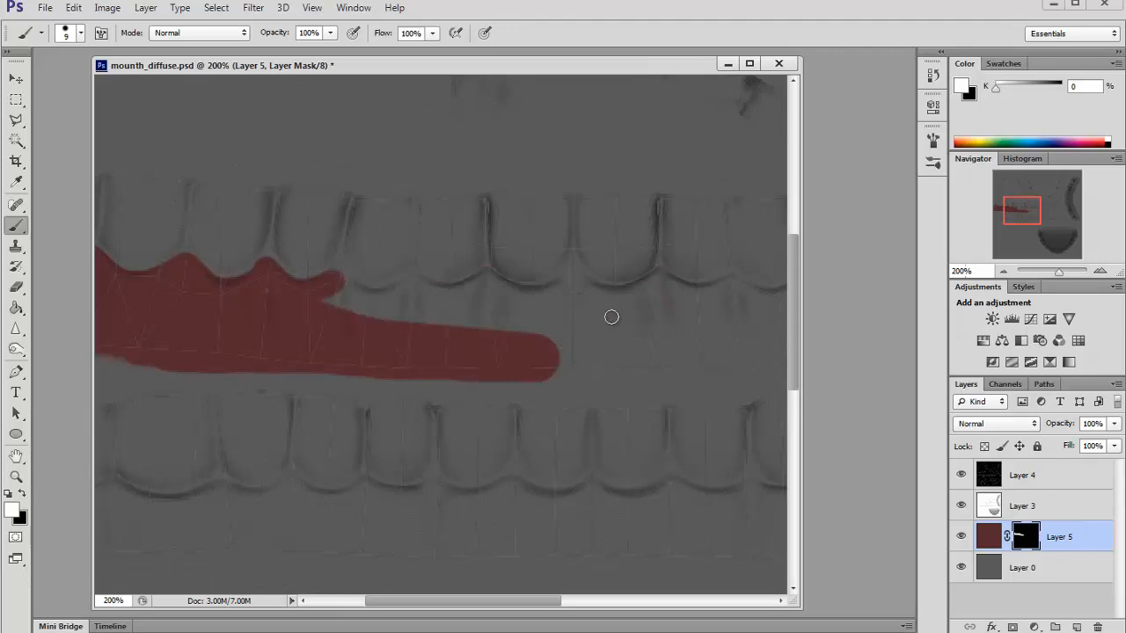
key(ctrl+z)
key(x)
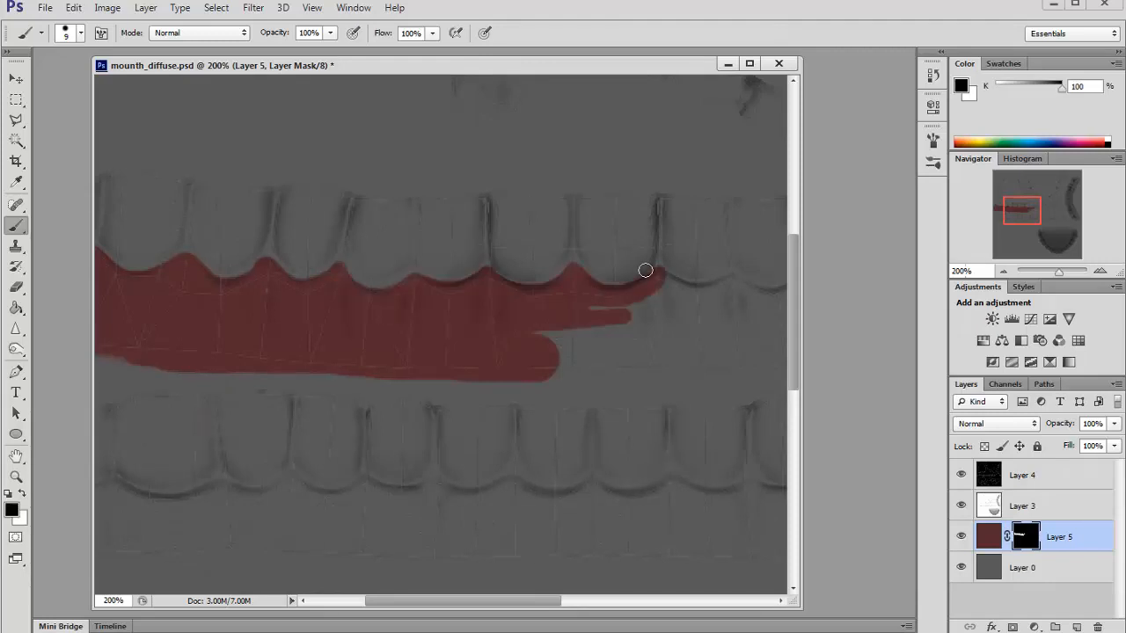
key(x)
mouse_move(575, 311)
mouse_down()
mouse_move(553, 334)
mouse_move(591, 364)
mouse_up()
Enlarge the brush to 30 px and fill the gum band across to the right end of the upper row
drag(1018, 204, 1030, 205)
key(bracketright)
key(bracketright)
key(bracketright)
key(bracketright)
key(bracketright)
mouse_move(344, 331)
mouse_down()
mouse_move(314, 329)
mouse_move(465, 301)
mouse_move(411, 331)
mouse_move(748, 323)
mouse_up()
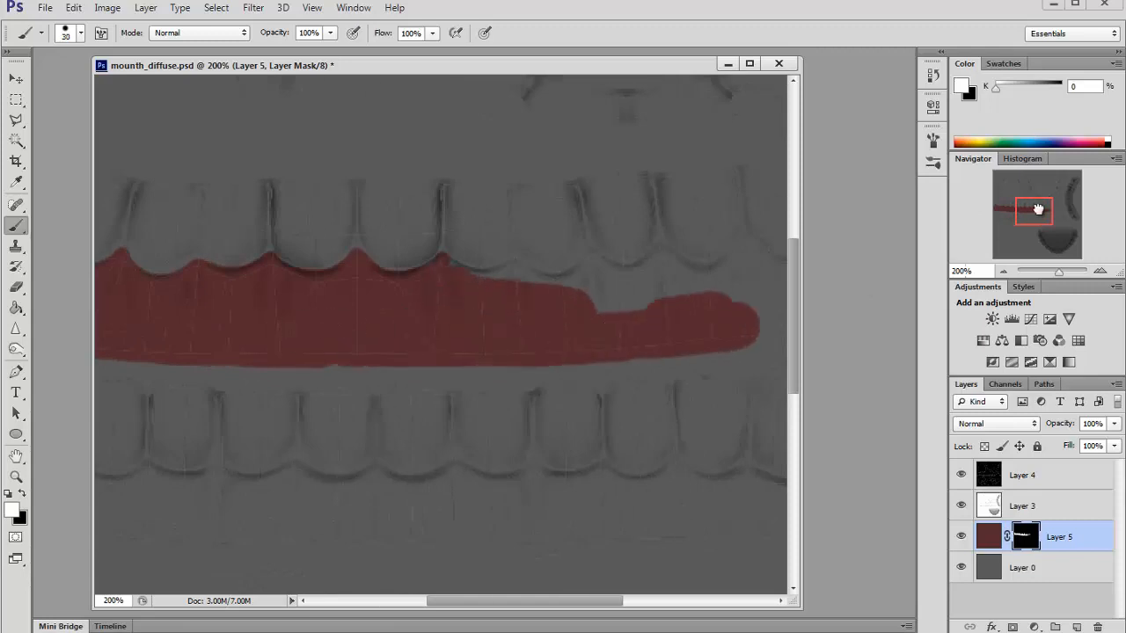
drag(1038, 212, 1052, 209)
mouse_move(716, 340)
mouse_down()
mouse_move(728, 297)
mouse_move(425, 350)
mouse_move(222, 340)
mouse_move(270, 316)
mouse_move(319, 324)
mouse_move(349, 309)
mouse_move(418, 306)
mouse_move(396, 290)
mouse_move(456, 314)
mouse_move(525, 305)
mouse_move(399, 327)
mouse_up()
Refine the gum line around the right-hand upper teeth with a 15 px brush, alternating white and black on the mask
key(bracketleft)
key(bracketleft)
key(x)
key(x)
key(x)
key(x)
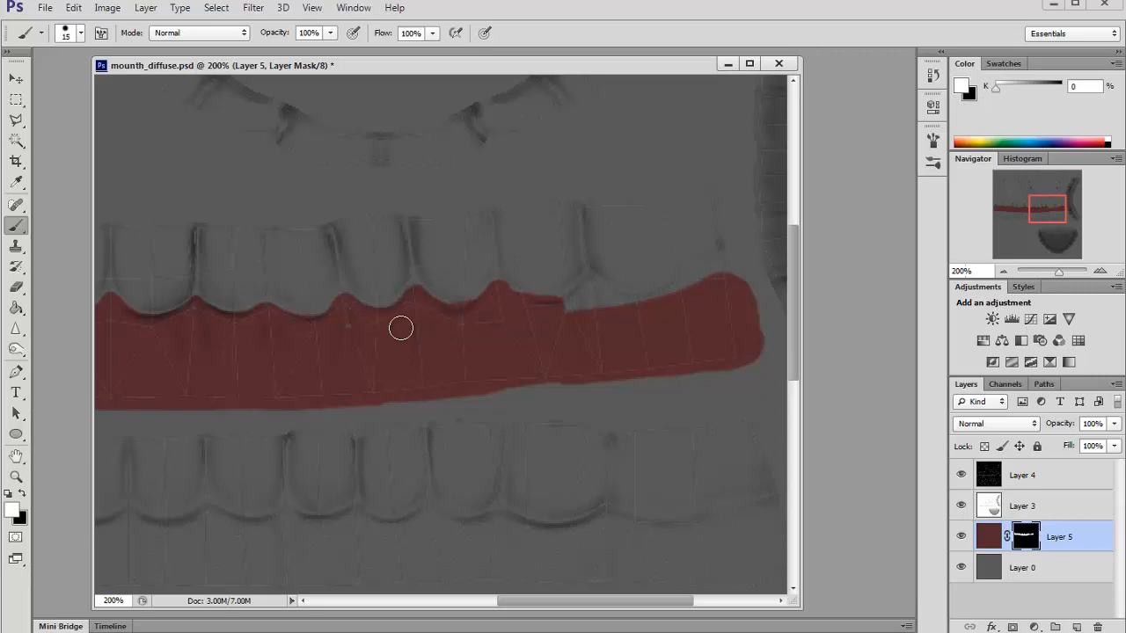
key(x)
key(x)
key(x)
key(x)
mouse_move(558, 311)
mouse_down()
mouse_move(592, 289)
mouse_move(689, 286)
mouse_up()
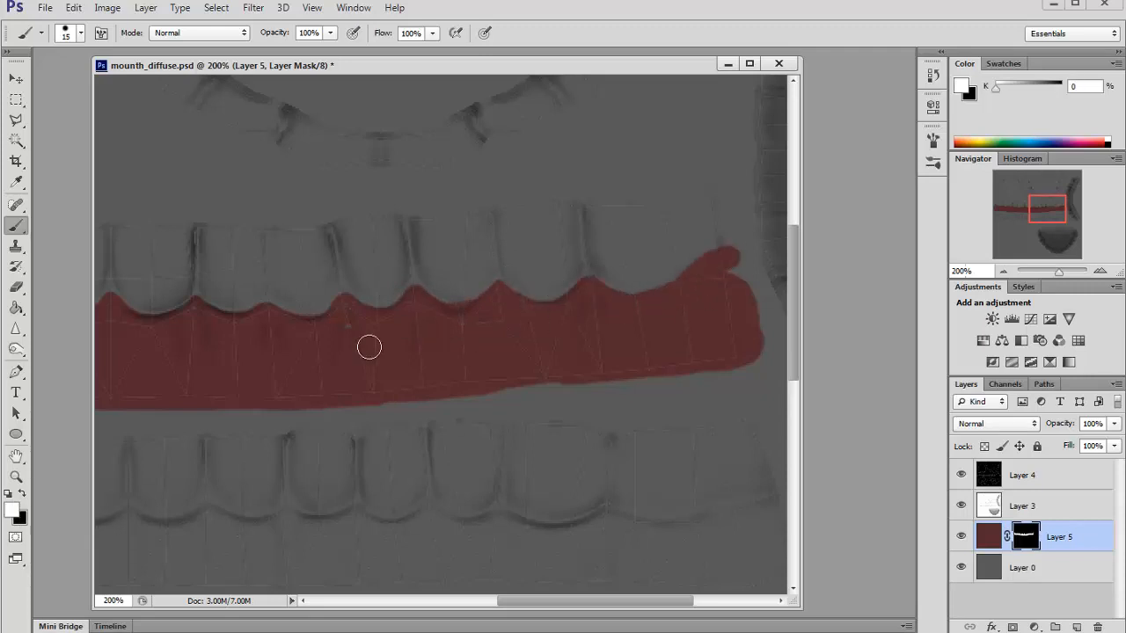
Sharpen the gum points between the upper teeth with a 6 px brush and hide the wireframe on Layer 4
key(bracketleft)
key(bracketleft)
key(bracketleft)
key(bracketleft)
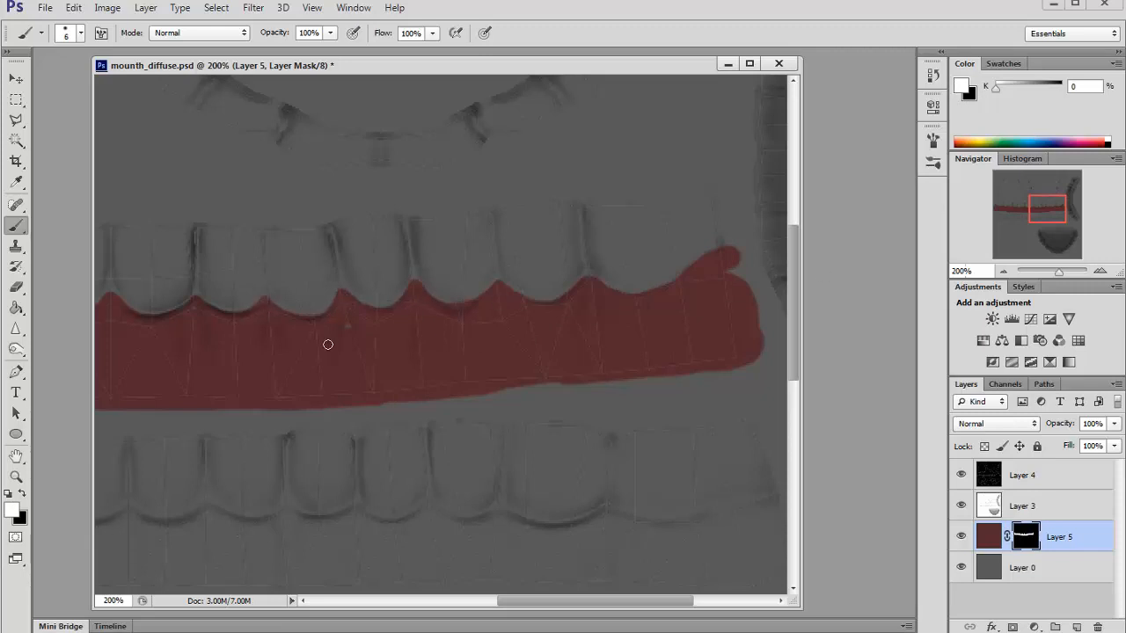
drag(1045, 209, 981, 214)
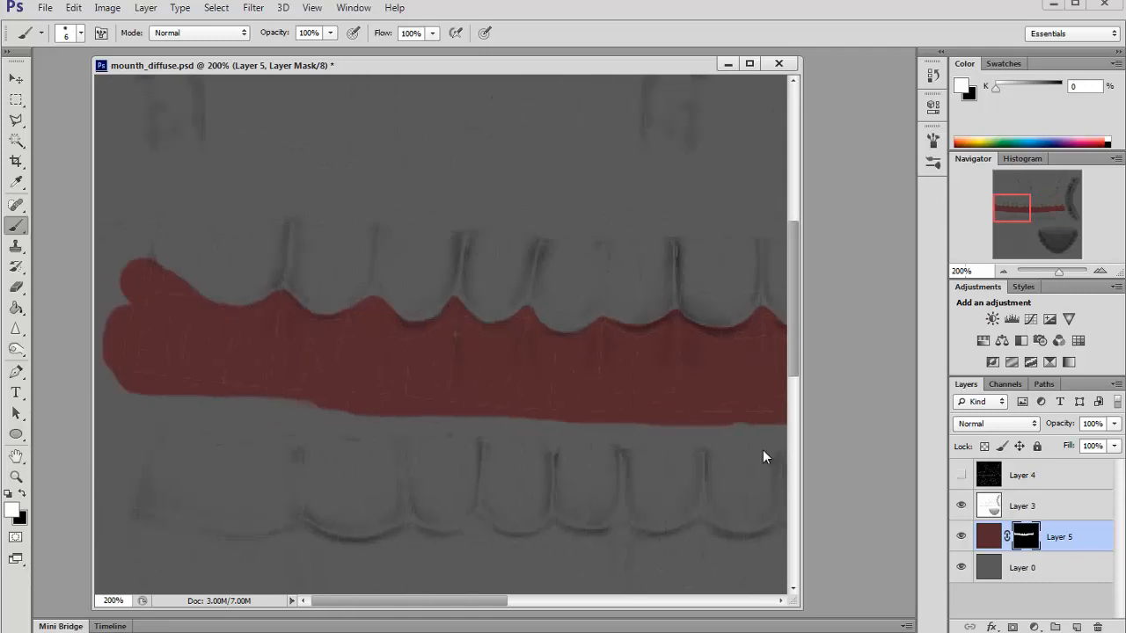
Switch to Maya and reload the teeth's mounth_diffuse.psd texture
key(alt+Tab)
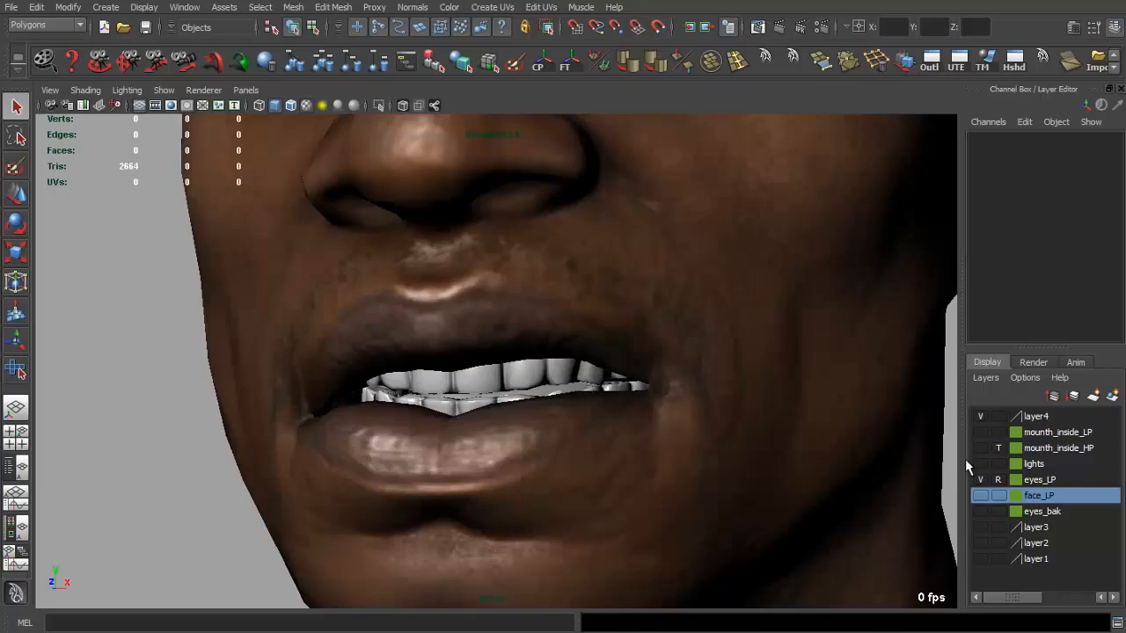
key(ctrl+a)
click(1074, 319)
click(938, 385)
alt+drag(533, 378, 506, 378)
click(157, 371)
scroll(480, 341, down, 3)
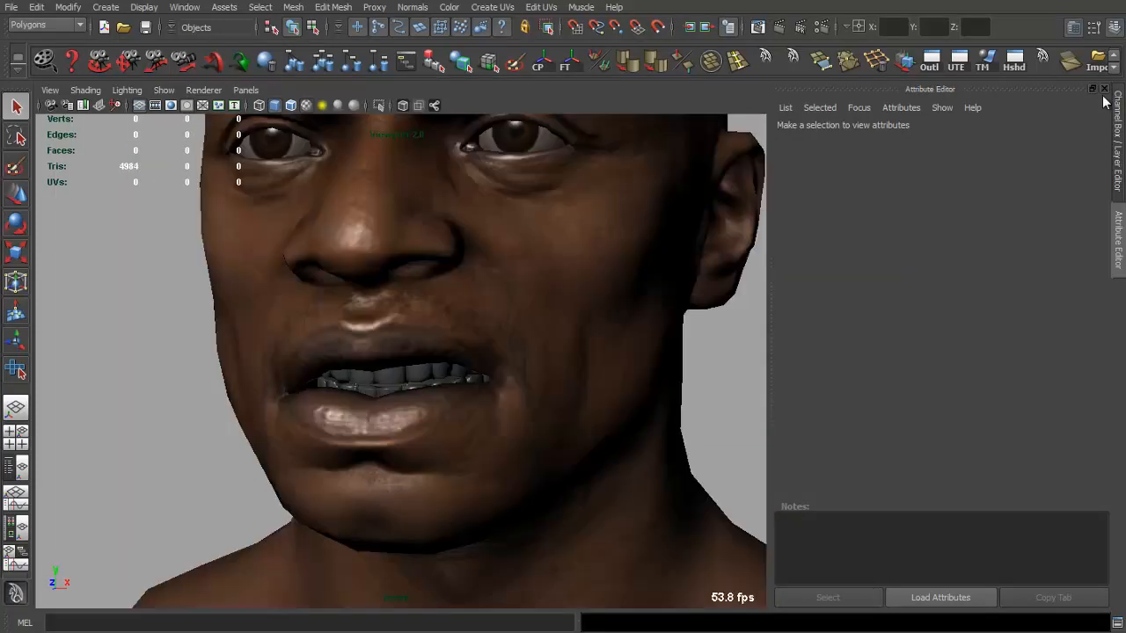
click(1104, 95)
Isolate the teeth mesh in the perspective view and switch the viewport to High Quality rendering
alt+drag(473, 290, 480, 264)
click(510, 361)
alt+drag(510, 362, 508, 380)
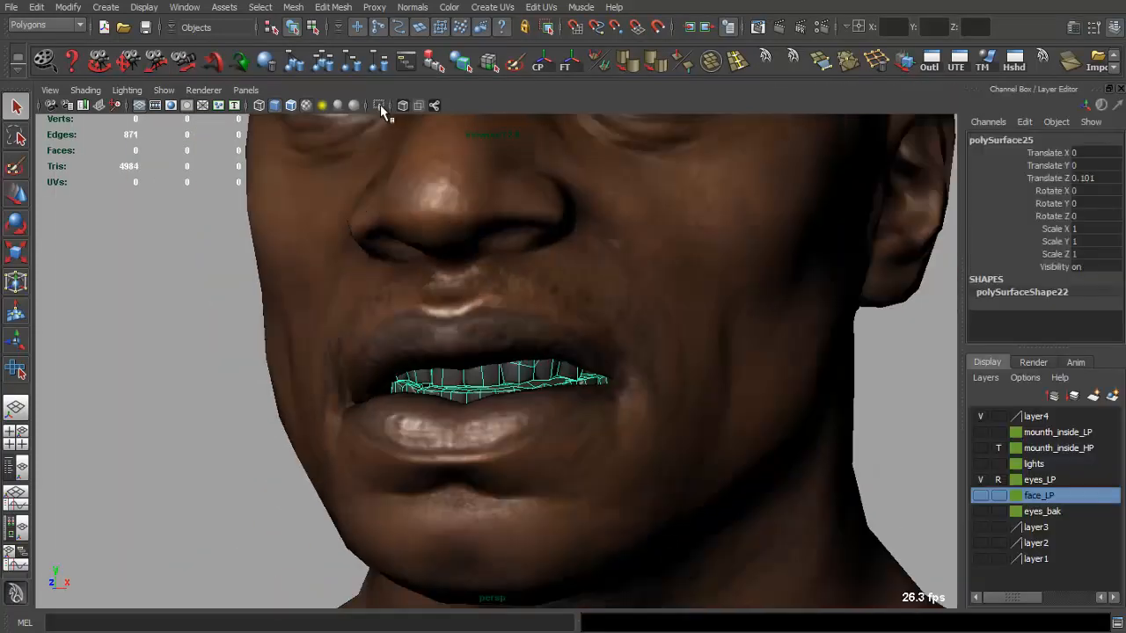
click(214, 91)
click(230, 106)
click(382, 105)
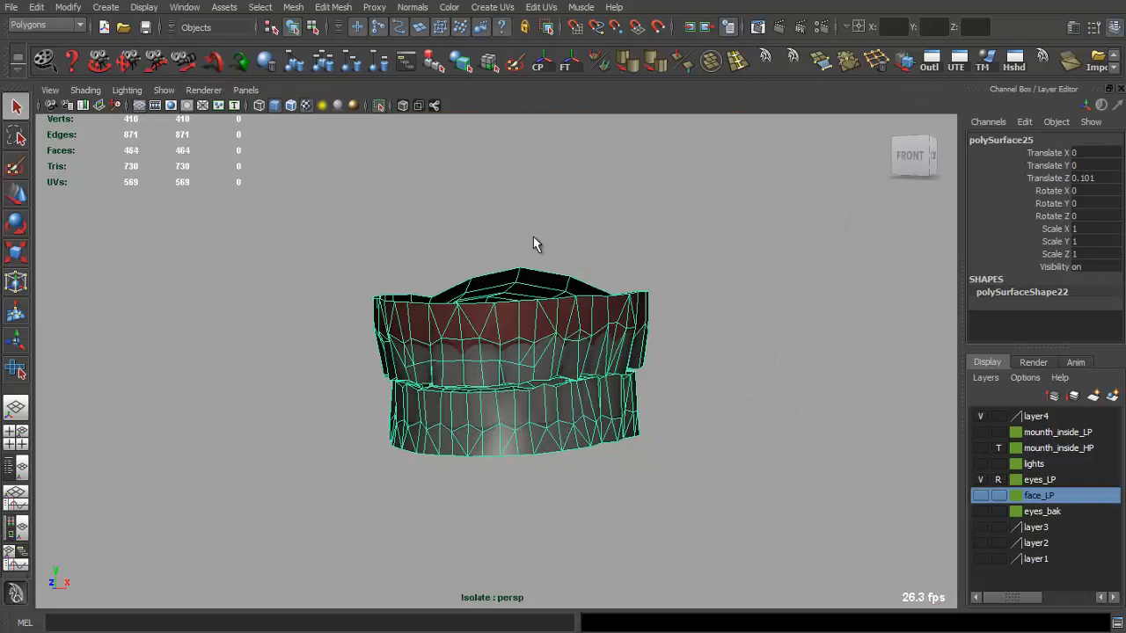
alt+drag(535, 241, 655, 283)
click(724, 302)
scroll(725, 303, up, 4)
alt+drag(726, 303, 340, 329)
click(355, 105)
Examine the painted gums and their border with the upper teeth from several angles and distances
alt+drag(357, 205, 635, 235)
scroll(445, 226, down, 3)
alt+drag(445, 223, 436, 228)
scroll(435, 229, up, 2)
alt+drag(537, 254, 304, 286)
scroll(336, 275, down, 4)
scroll(628, 370, up, 6)
alt+drag(628, 370, 675, 344)
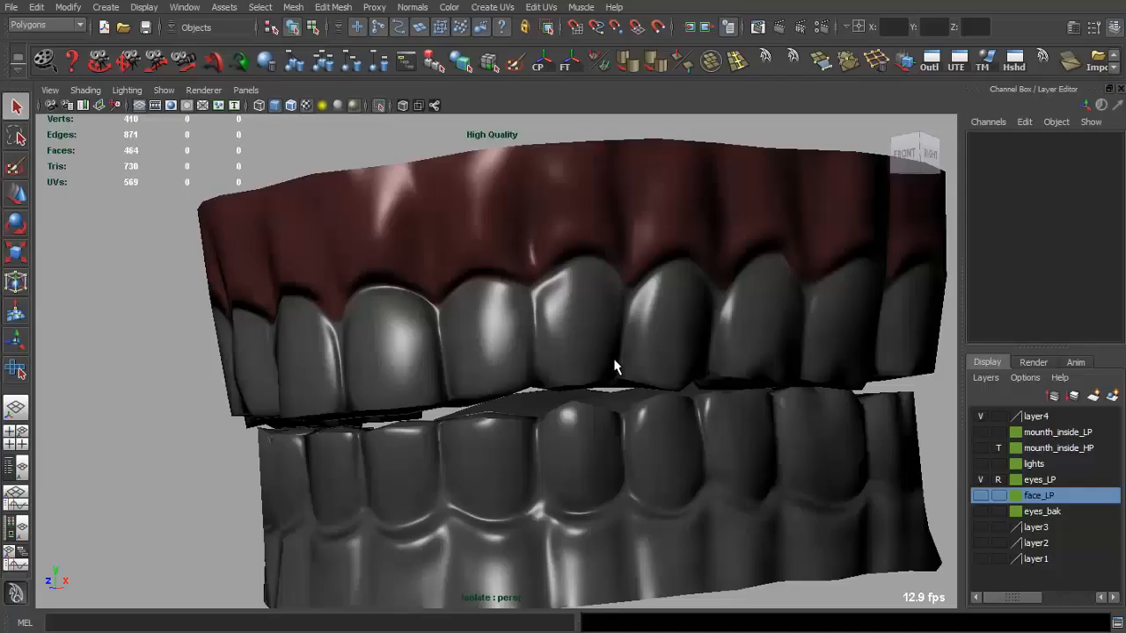
scroll(616, 367, down, 5)
mouse_move(616, 367)
alt+mouse_down()
mouse_move(701, 376)
mouse_move(680, 388)
mouse_move(635, 361)
mouse_move(650, 366)
alt+mouse_up()
scroll(698, 377, up, 5)
scroll(634, 361, up, 2)
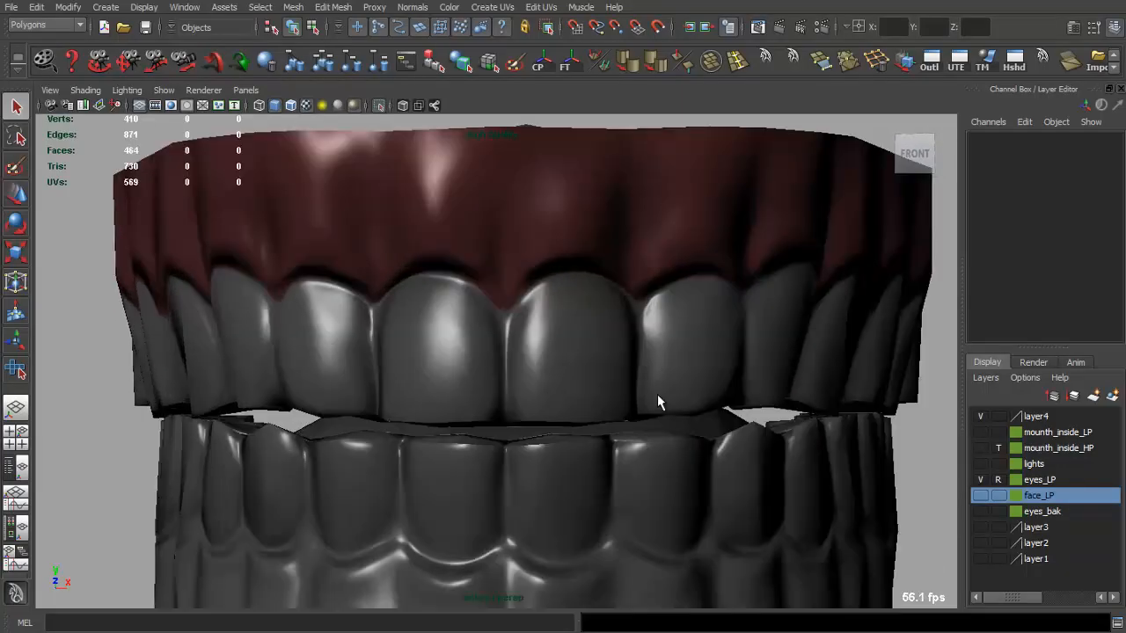
scroll(653, 389, down, 4)
scroll(643, 390, up, 2)
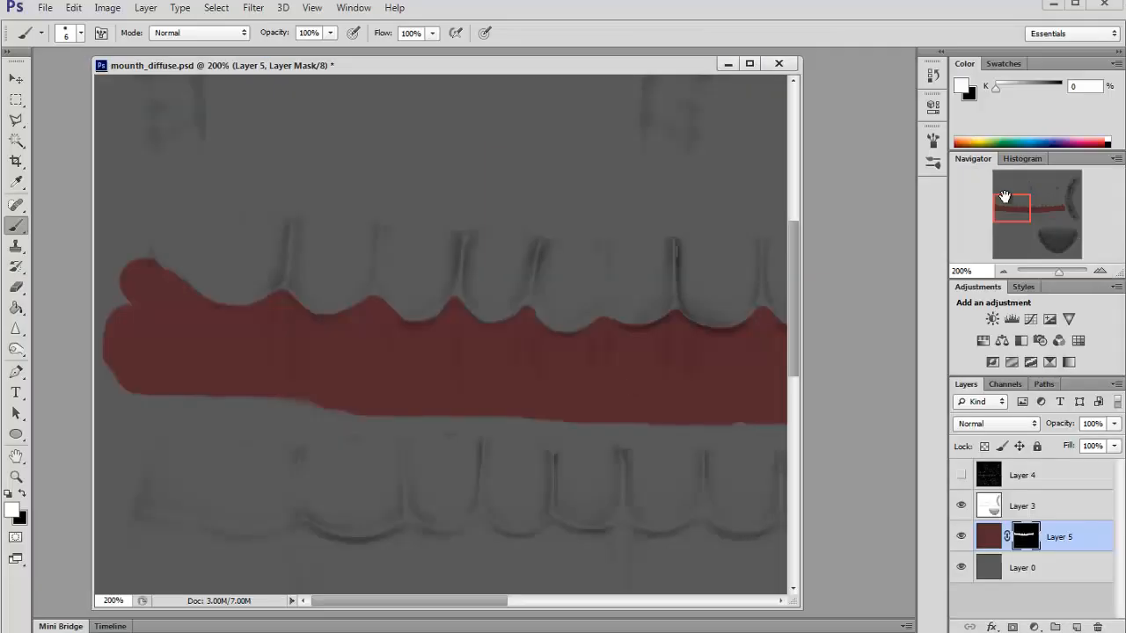
Check the attributes of the teeth's mounth_diffuse.psd file texture in Maya
drag(1004, 195, 1012, 197)
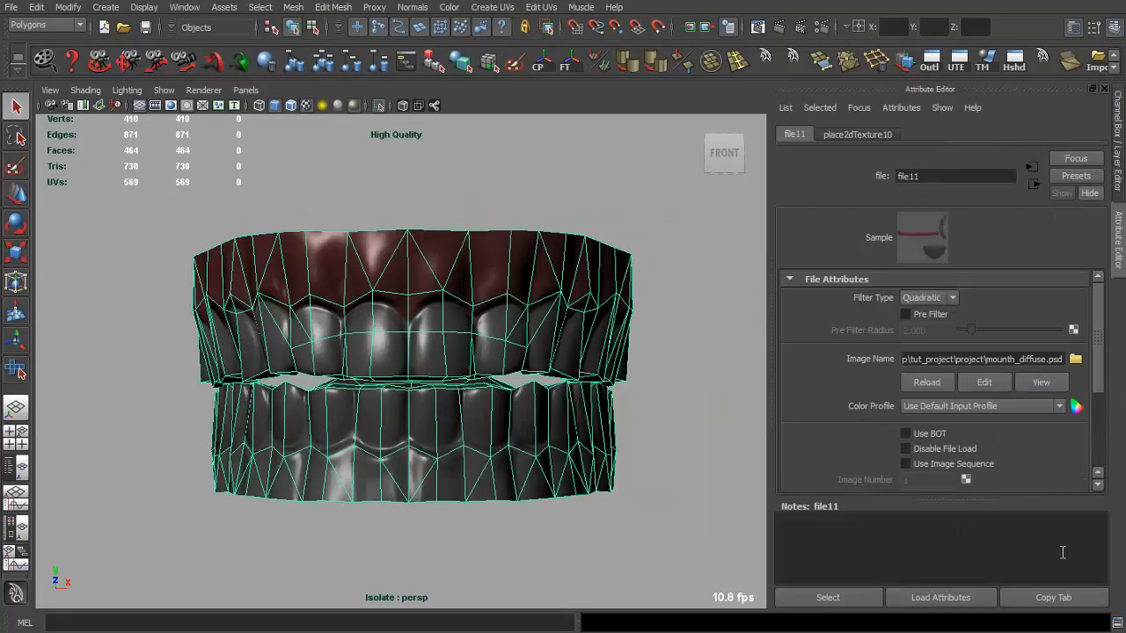
click(1053, 597)
drag(570, 250, 940, 287)
click(717, 210)
click(1105, 89)
Switch back to Photoshop and select the grey base Layer 0
key(alt+Tab)
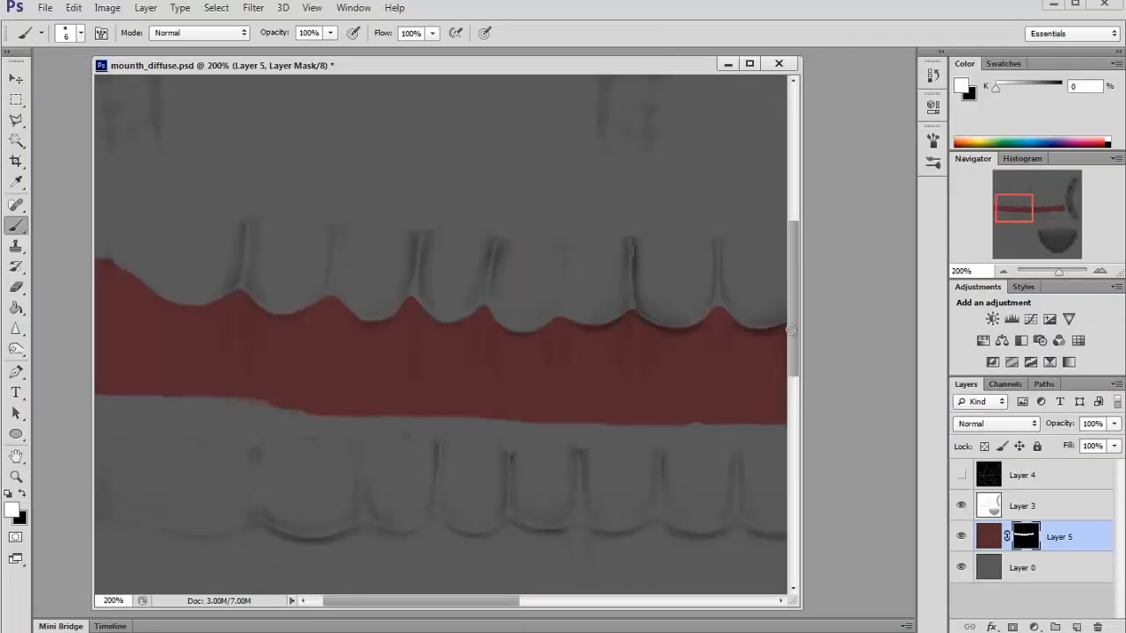
click(991, 570)
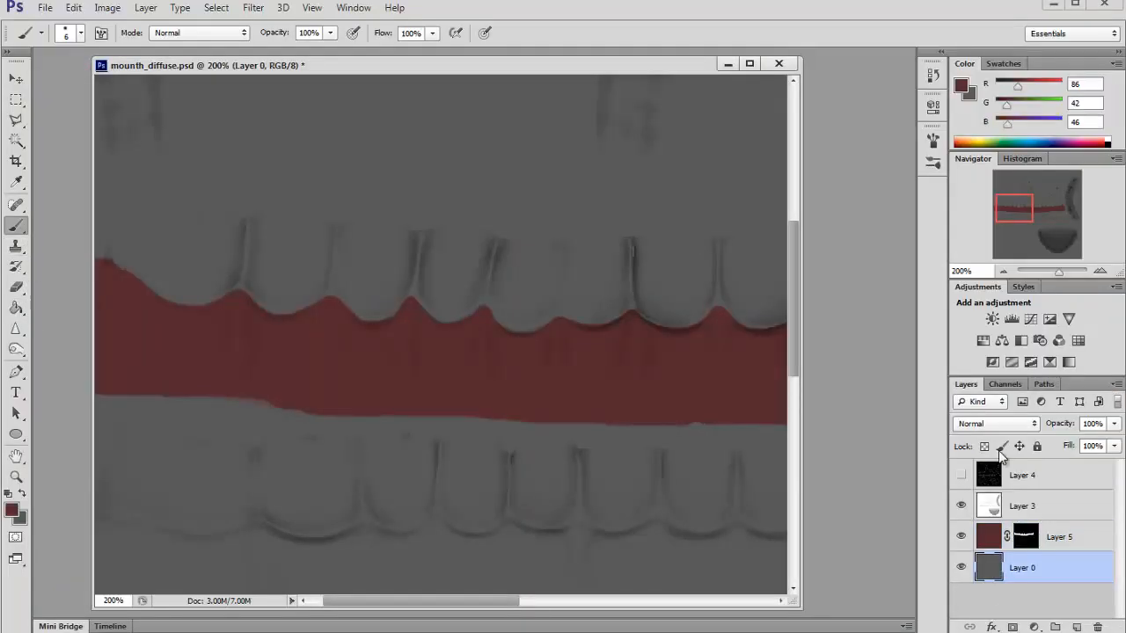
click(1028, 537)
click(1021, 568)
key(ctrl+u)
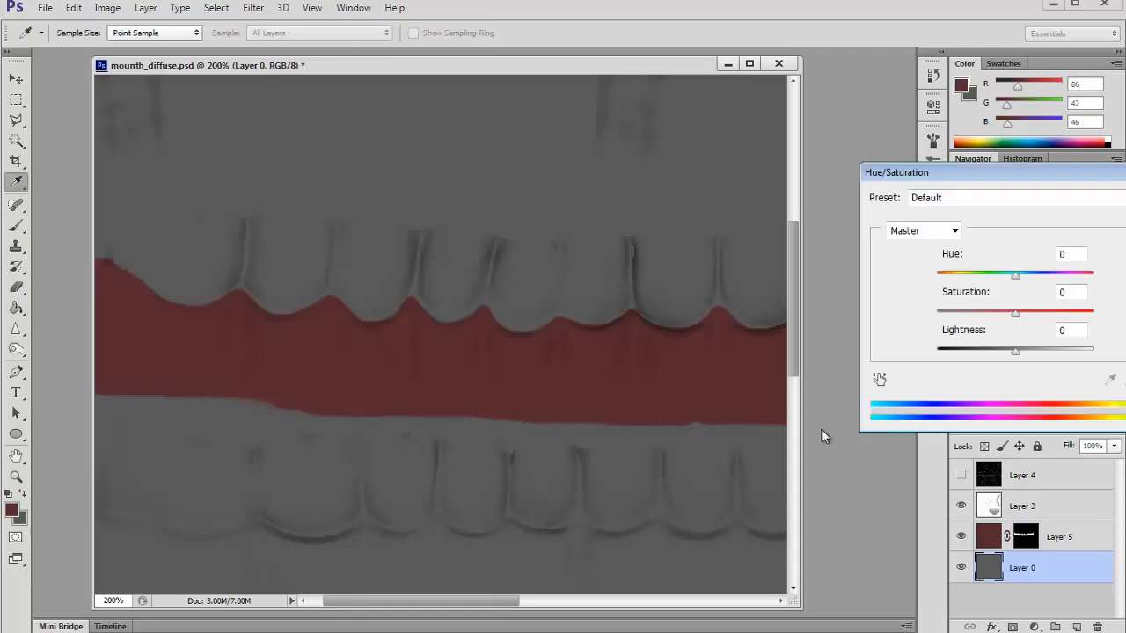
drag(1015, 349, 1069, 350)
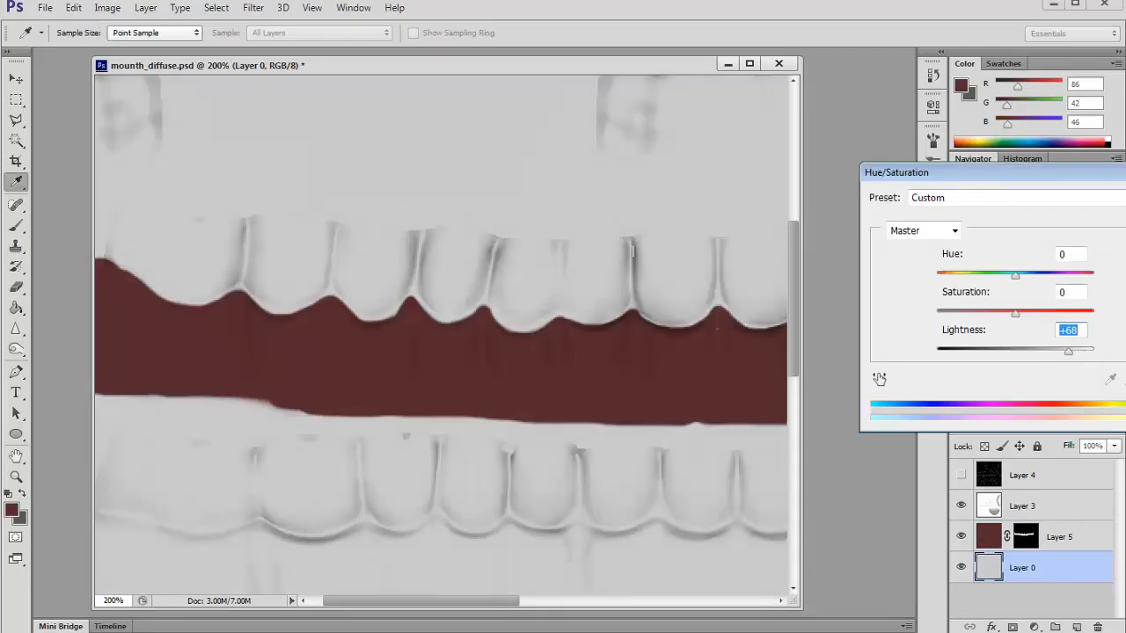
key(Escape)
Apply a Photo Filter adjustment to Layer 0 that tints the grey teeth base a warm brown
click(108, 7)
mouse_move(130, 47)
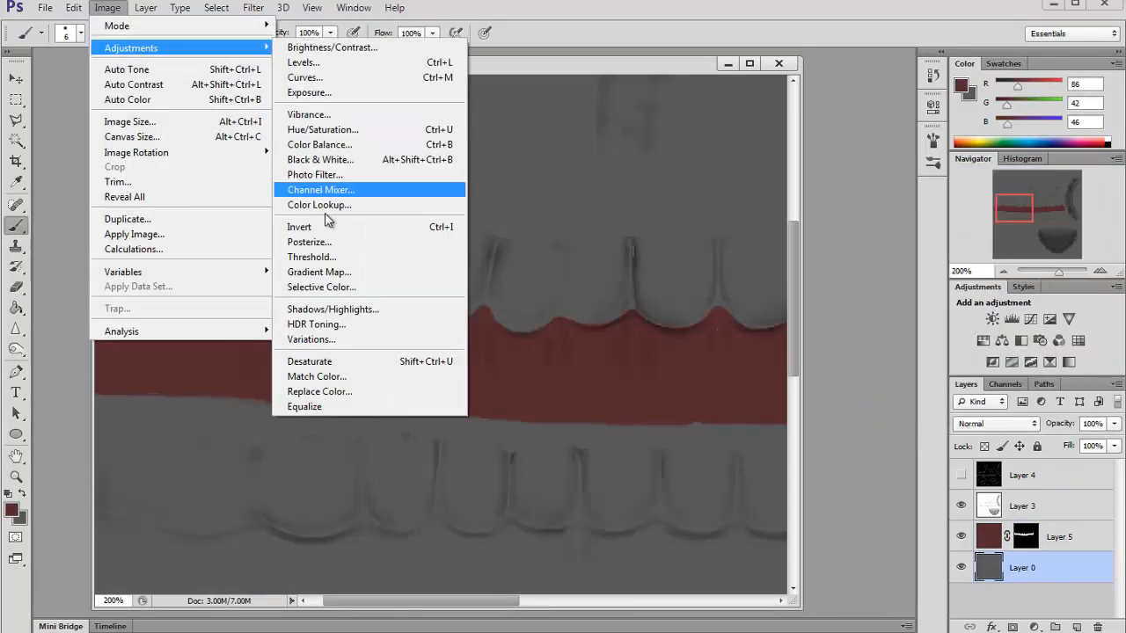
click(314, 175)
click(899, 239)
Brighten the teeth base on Layer 0 with a Hue/Saturation adjustment of Saturation +34 and Lightness +54
key(ctrl+u)
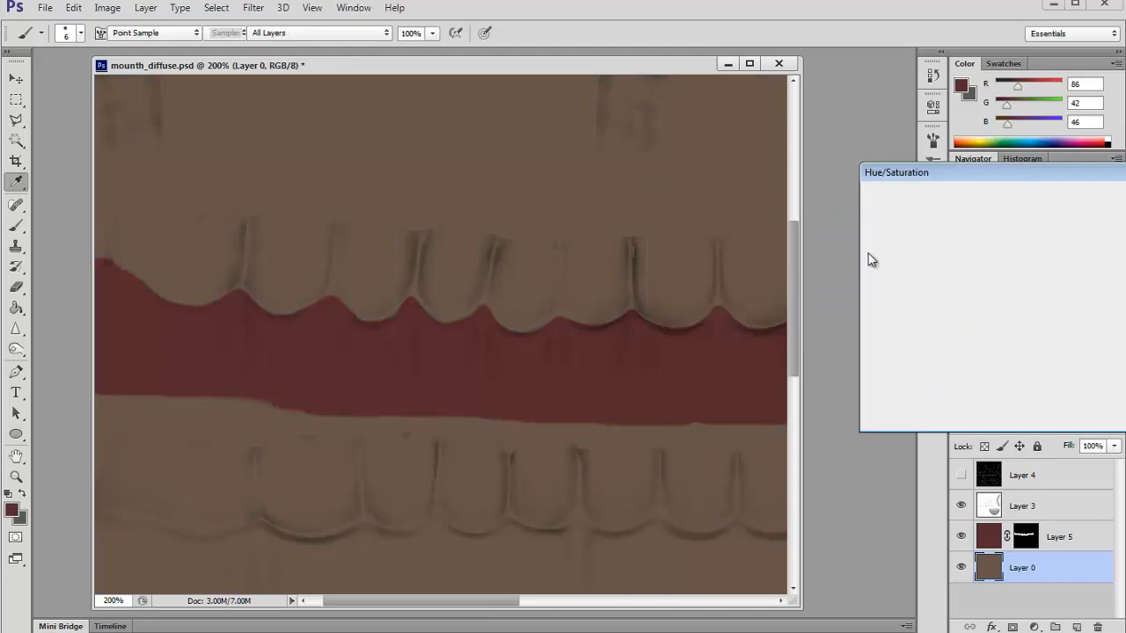
drag(1015, 351, 1048, 351)
drag(1016, 313, 1044, 314)
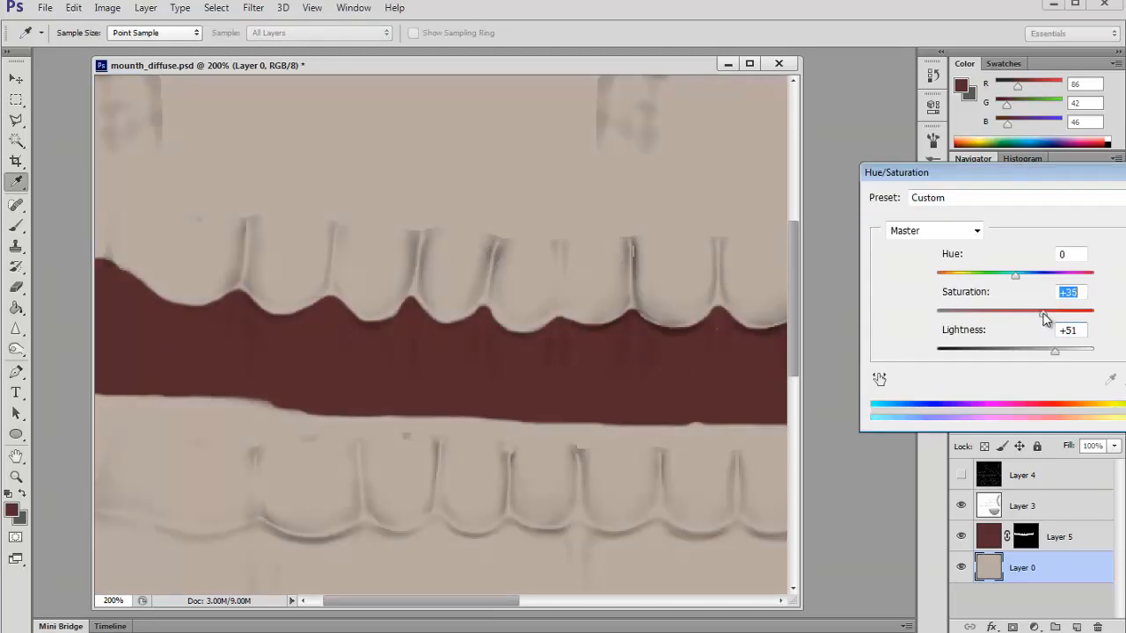
drag(1056, 356, 1059, 355)
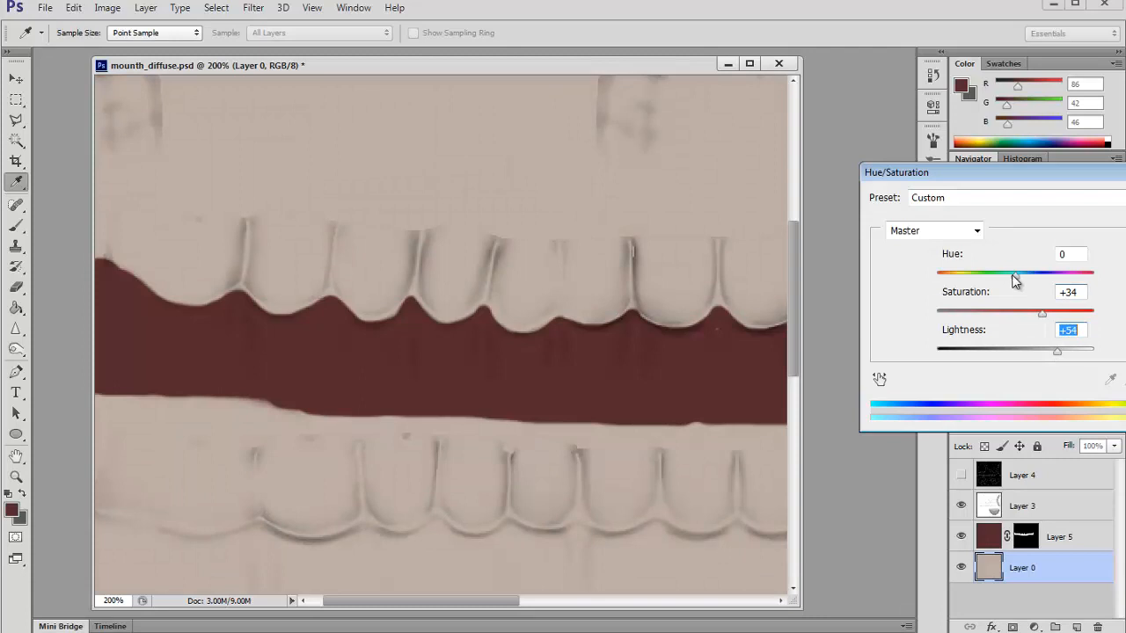
key(Return)
Switch to Maya, reload the mounth_diffuse.psd texture, and end the isolation to check the teeth colour on the whole head
key(alt+Tab)
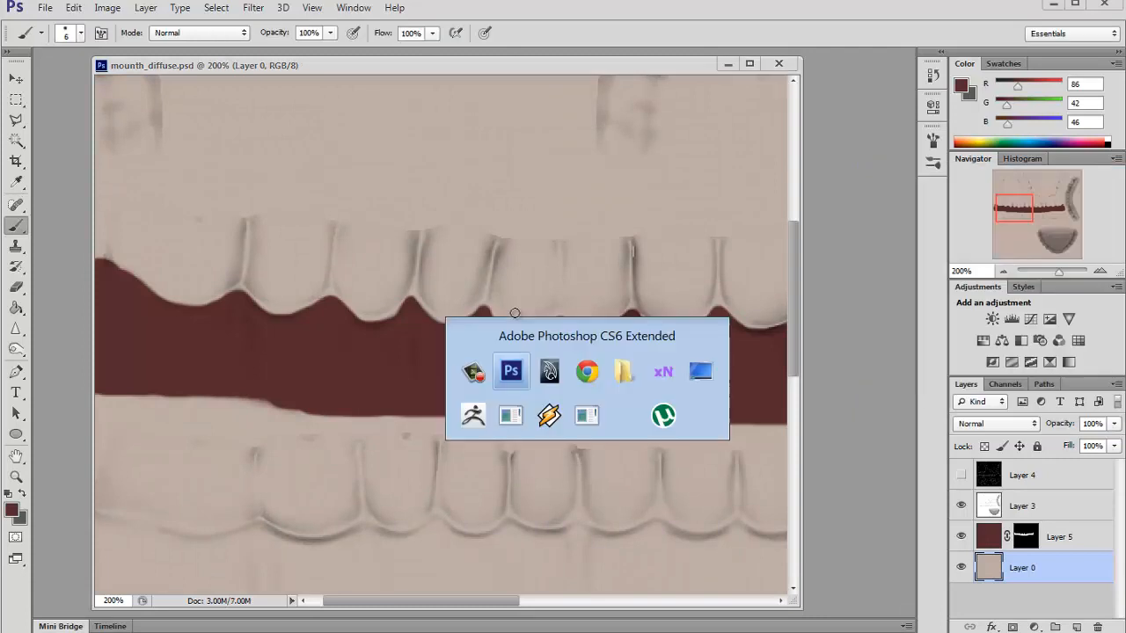
click(907, 524)
alt+drag(374, 398, 312, 405)
alt+right_drag(311, 404, 202, 364)
alt+drag(202, 364, 236, 359)
click(376, 107)
alt+drag(440, 304, 503, 317)
alt+right_drag(502, 317, 440, 308)
alt+drag(440, 308, 417, 317)
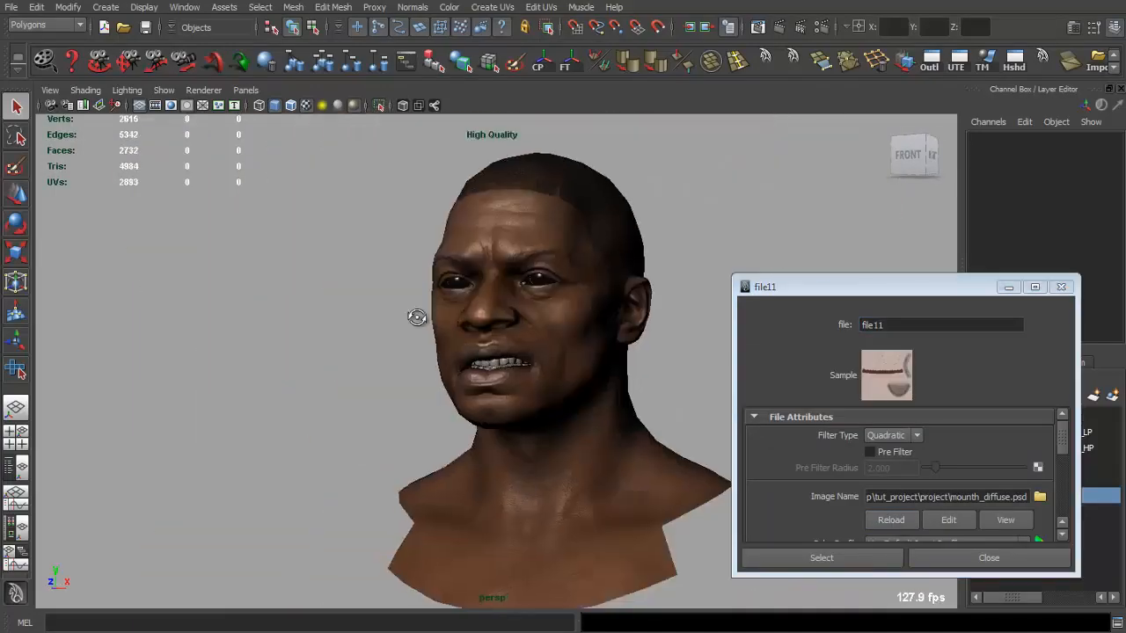
Isolate the teeth mesh again and examine the recoloured teeth and upper gums from several angles
alt+right_drag(417, 317, 628, 393)
click(545, 385)
click(547, 361)
click(377, 105)
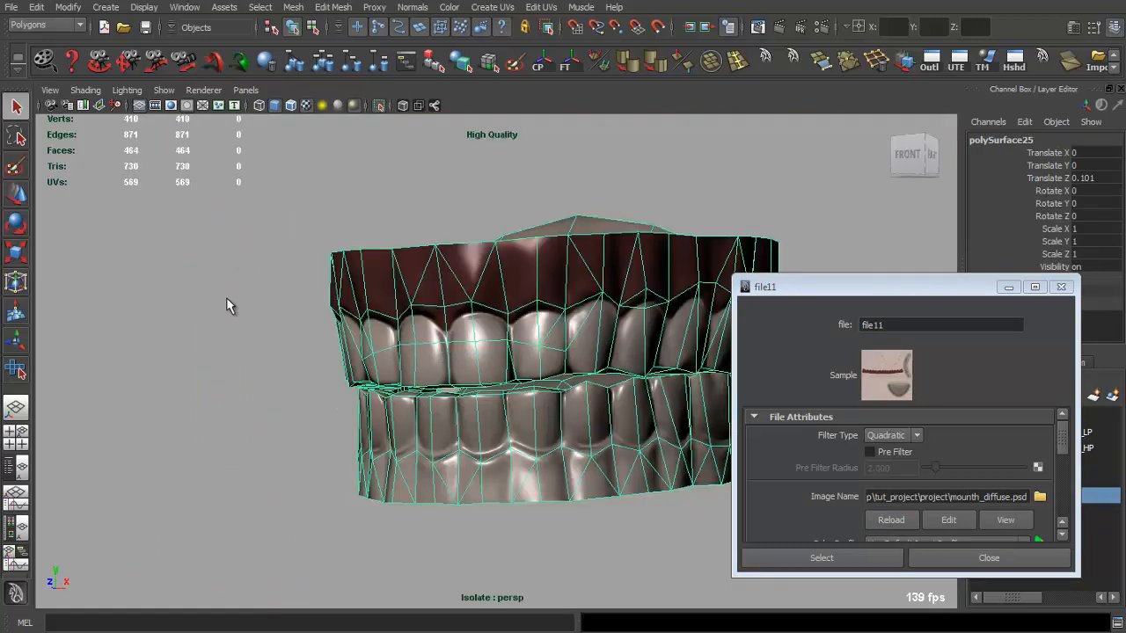
click(229, 306)
alt+drag(431, 325, 515, 358)
alt+right_drag(516, 358, 462, 343)
alt+drag(462, 343, 431, 346)
alt+right_drag(431, 347, 492, 414)
alt+drag(492, 414, 563, 493)
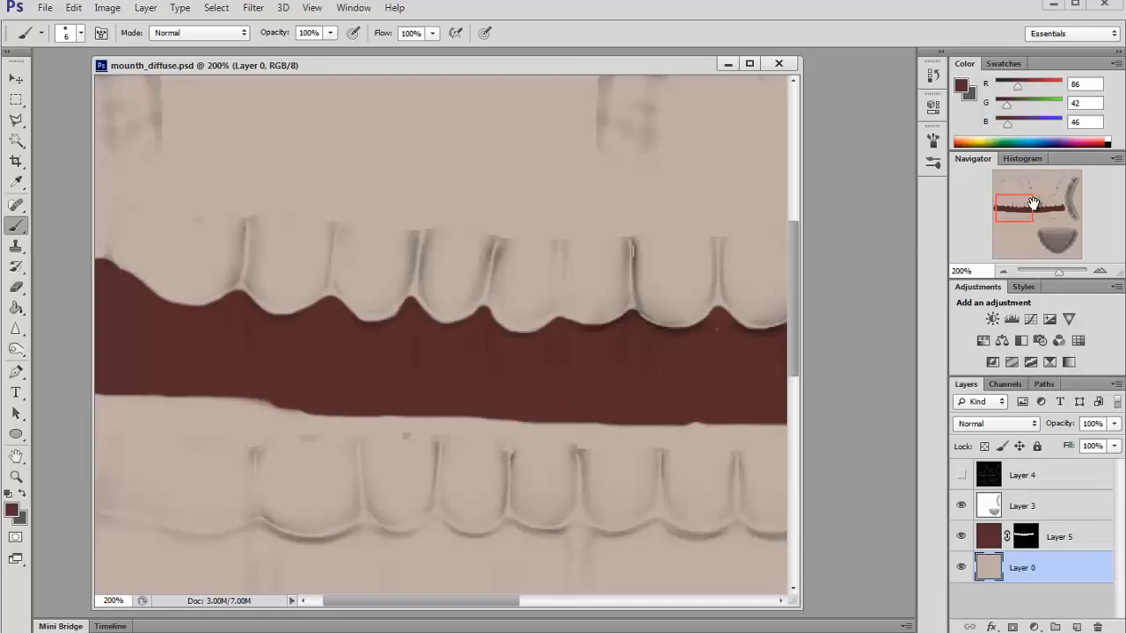
drag(1033, 204, 1035, 204)
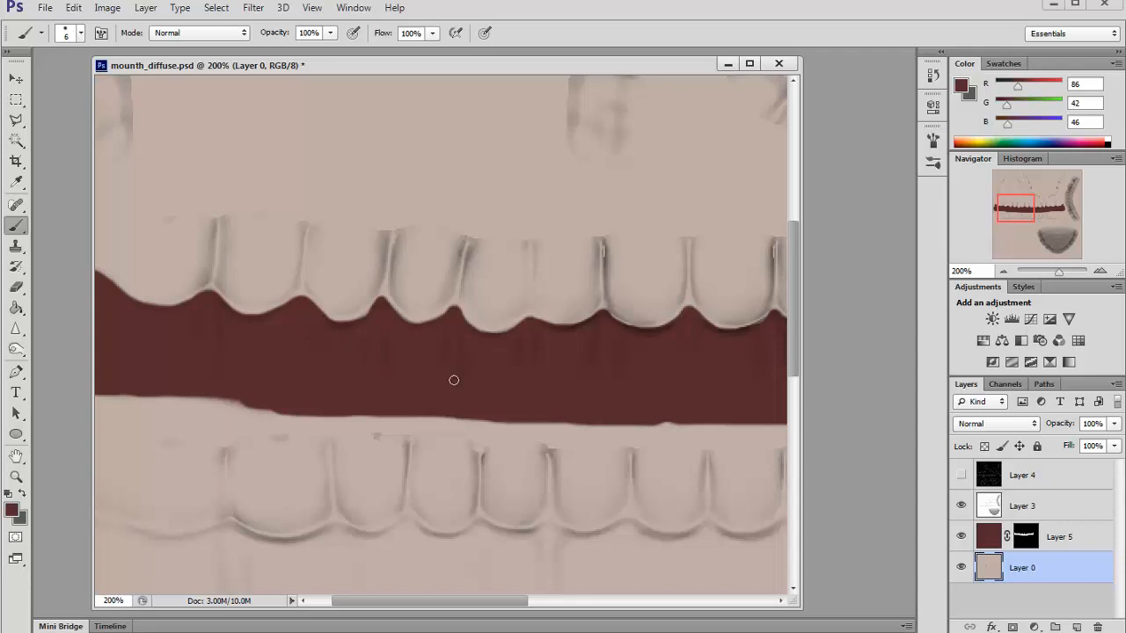
drag(1031, 196, 1064, 203)
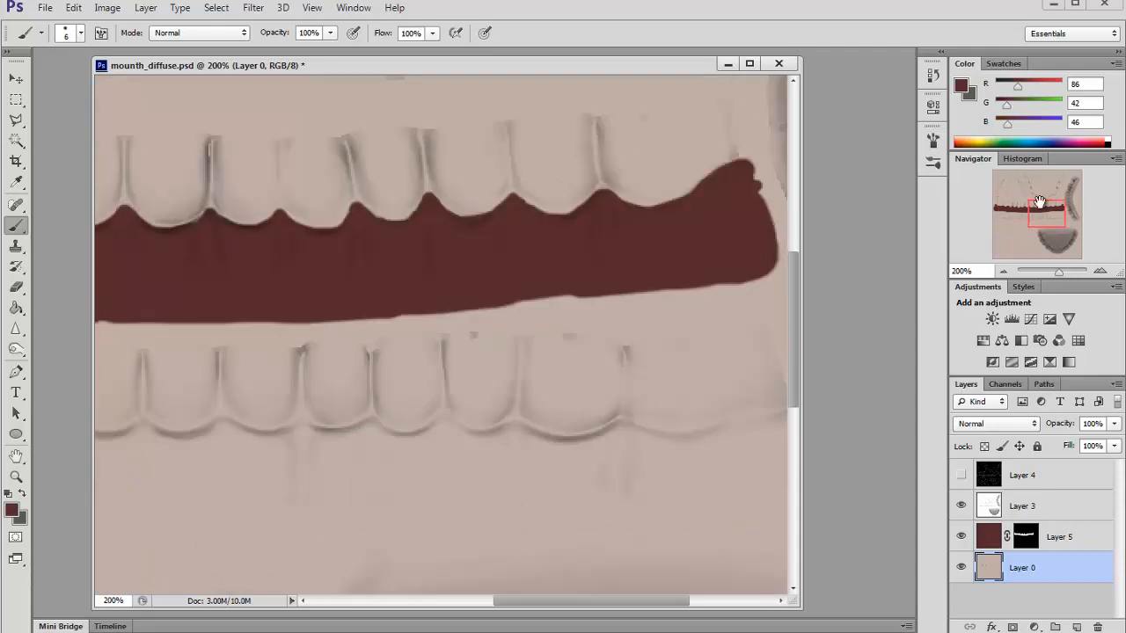
drag(1041, 205, 1008, 210)
scroll(127, 372, down, 1)
mouse_move(126, 372)
mouse_down()
mouse_move(288, 393)
mouse_move(414, 379)
mouse_up()
key(bracketright)
key(bracketright)
key(bracketright)
alt+click(396, 365)
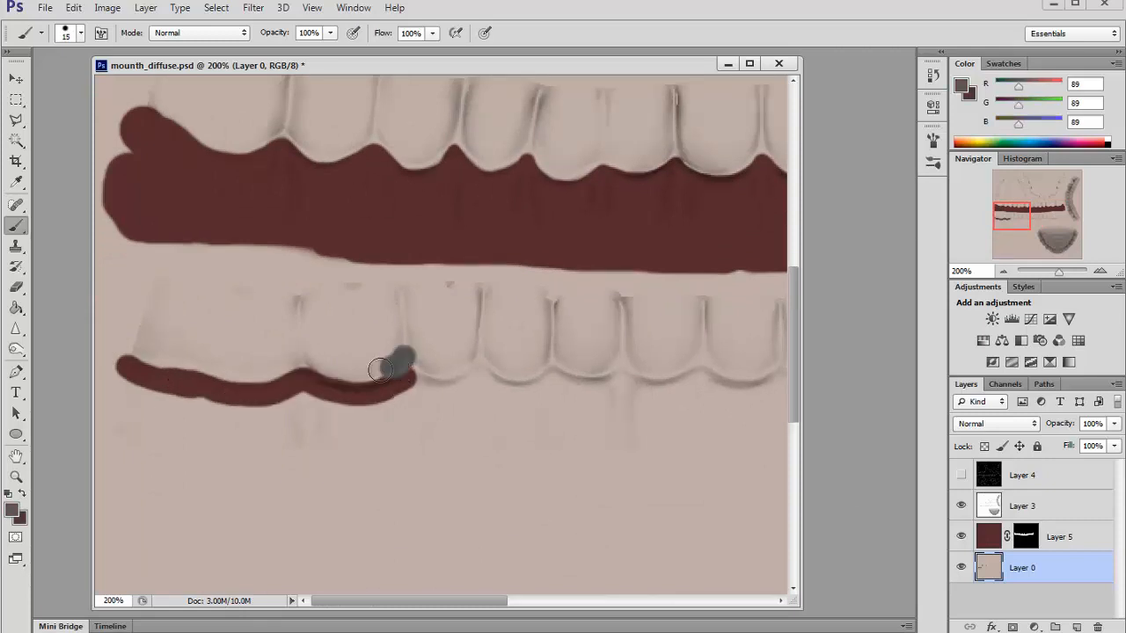
key(ctrl+alt+z)
key(ctrl+alt+z)
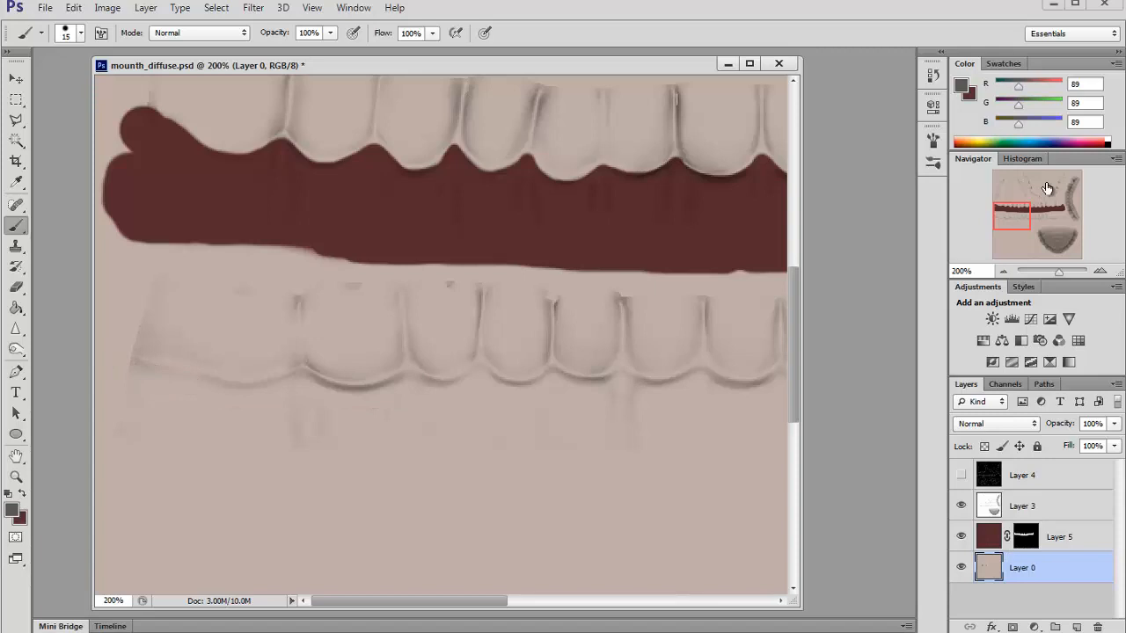
On Layer 5's mask, fix the speck in the upper gums and reveal the gum colour below the lower teeth, on the palate and beside the vertical arch
drag(1047, 189, 1050, 198)
click(1027, 535)
key(x)
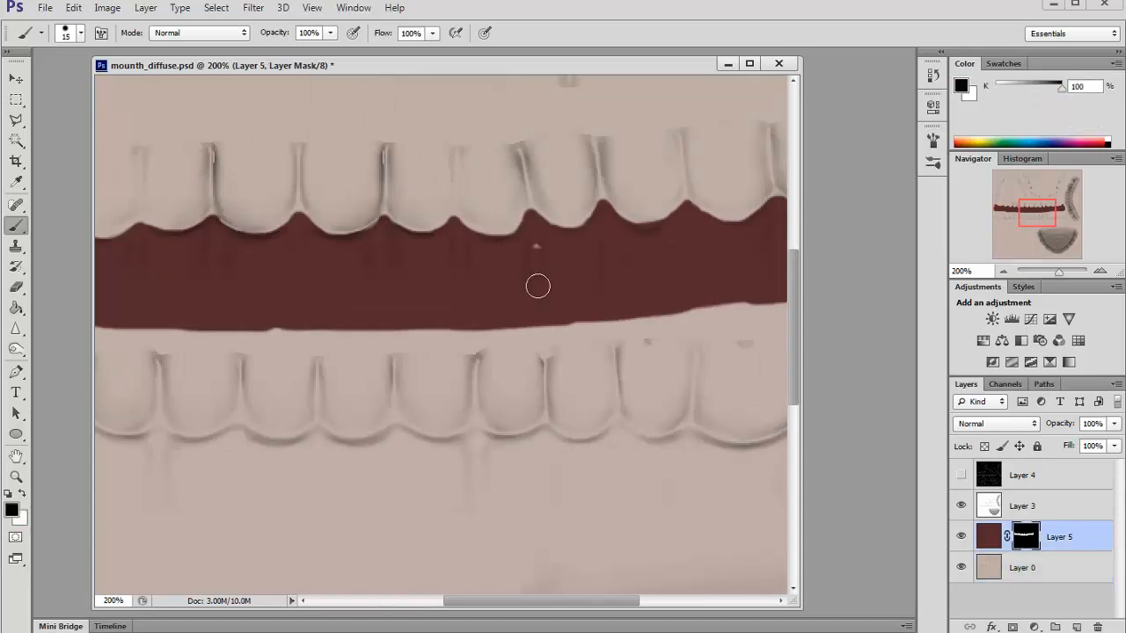
mouse_move(528, 252)
mouse_down()
mouse_move(581, 264)
mouse_move(656, 258)
mouse_up()
key(x)
mouse_move(1042, 208)
mouse_down()
mouse_move(1056, 207)
mouse_move(1018, 206)
mouse_move(1018, 221)
mouse_up()
mouse_move(119, 379)
mouse_down()
mouse_move(201, 400)
mouse_move(288, 402)
mouse_up()
key(ctrl+minus)
key(ctrl+minus)
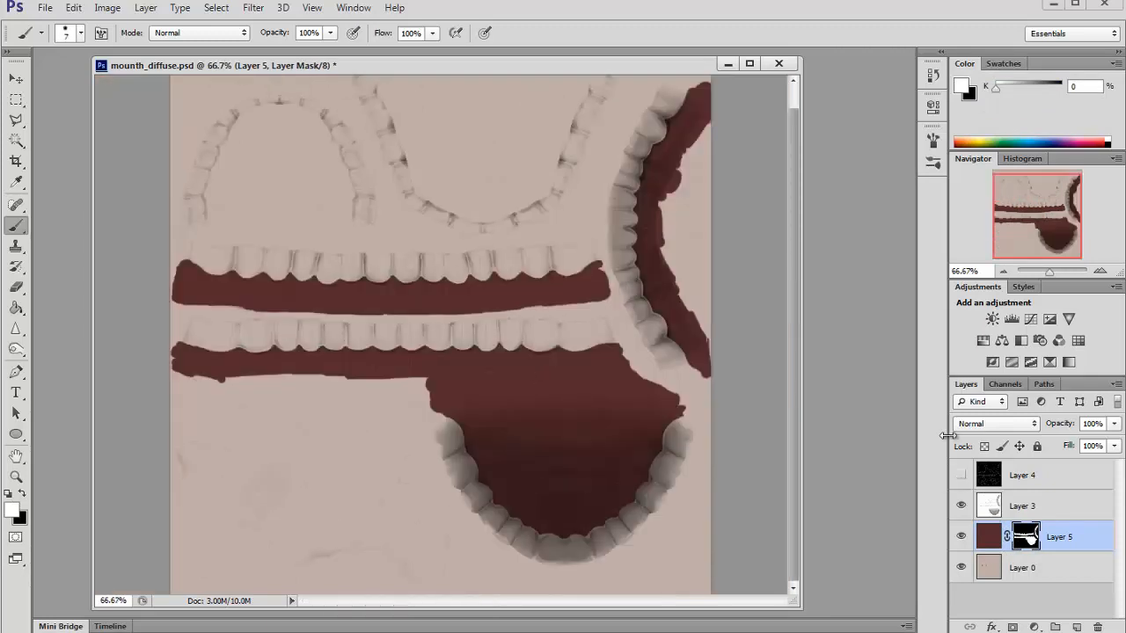
Enlarge the brush to 60 px and reveal the gum colour over the tongue area below the lower gum strip on Layer 5's mask
key(bracketright)
key(bracketright)
key(bracketright)
key(bracketright)
key(bracketright)
key(bracketright)
key(bracketright)
key(bracketright)
mouse_move(186, 447)
mouse_down()
mouse_move(339, 395)
mouse_move(314, 432)
mouse_move(157, 484)
mouse_move(167, 510)
mouse_move(370, 563)
mouse_move(414, 556)
mouse_move(426, 515)
mouse_move(435, 518)
mouse_move(423, 480)
mouse_move(432, 495)
mouse_move(364, 437)
mouse_move(307, 522)
mouse_move(395, 473)
mouse_move(414, 557)
mouse_move(314, 575)
mouse_move(418, 570)
mouse_up()
mouse_move(243, 449)
mouse_down()
mouse_move(181, 389)
mouse_move(317, 382)
mouse_move(348, 474)
mouse_up()
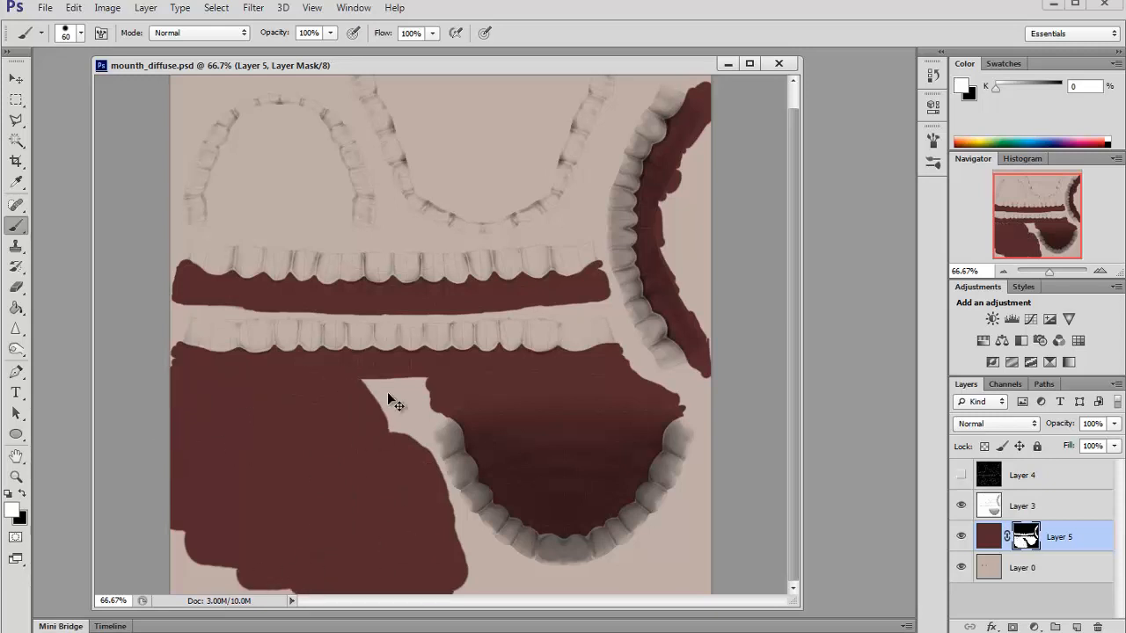
Switch to Maya and examine the gum coverage on the teeth model from several angles and distances
key(alt+Tab)
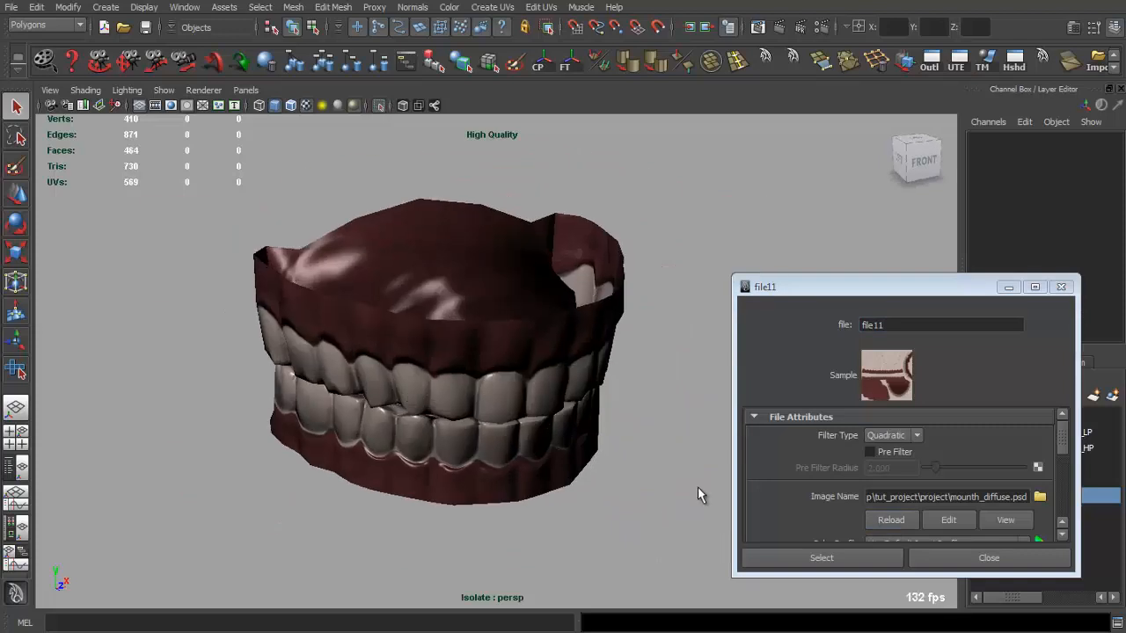
alt+drag(698, 486, 554, 452)
scroll(529, 334, up, 8)
scroll(528, 333, down, 5)
alt+drag(528, 332, 196, 255)
scroll(248, 258, down, 5)
scroll(372, 322, up, 4)
Switch back to Photoshop and bring up the lower gum line of the texture at 200%
key(alt+Tab)
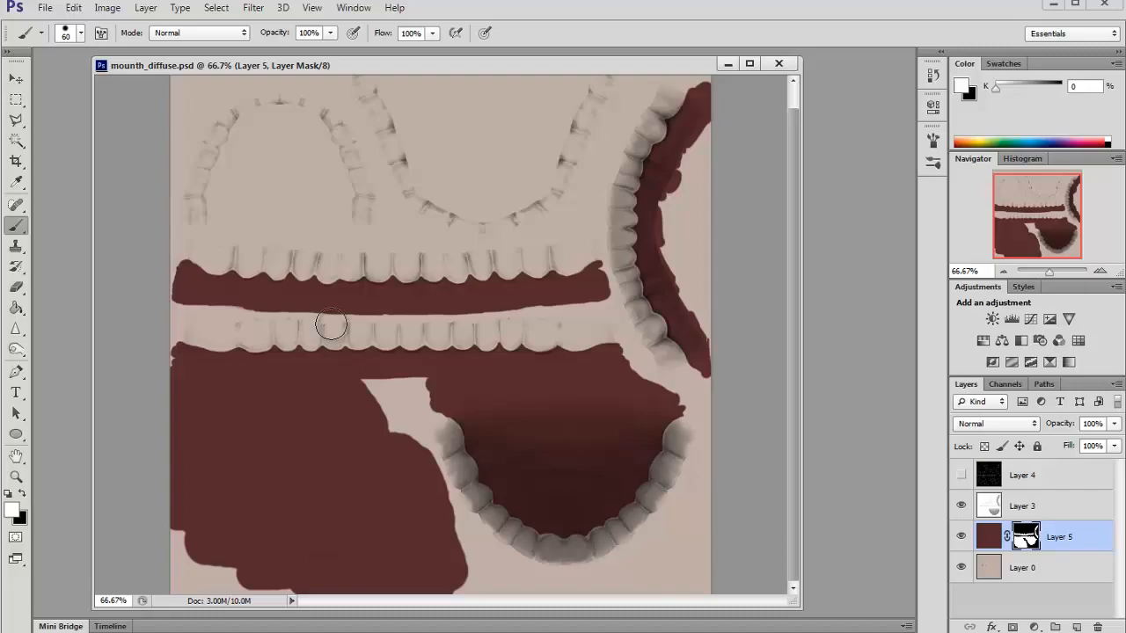
click(1100, 273)
click(1099, 273)
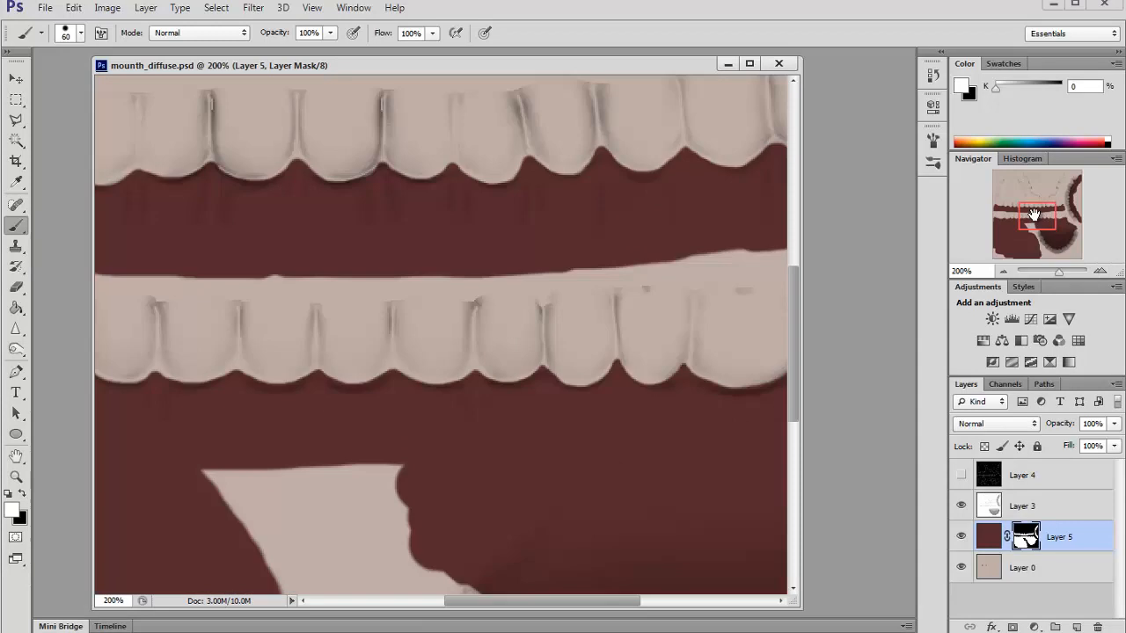
drag(1036, 216, 1009, 217)
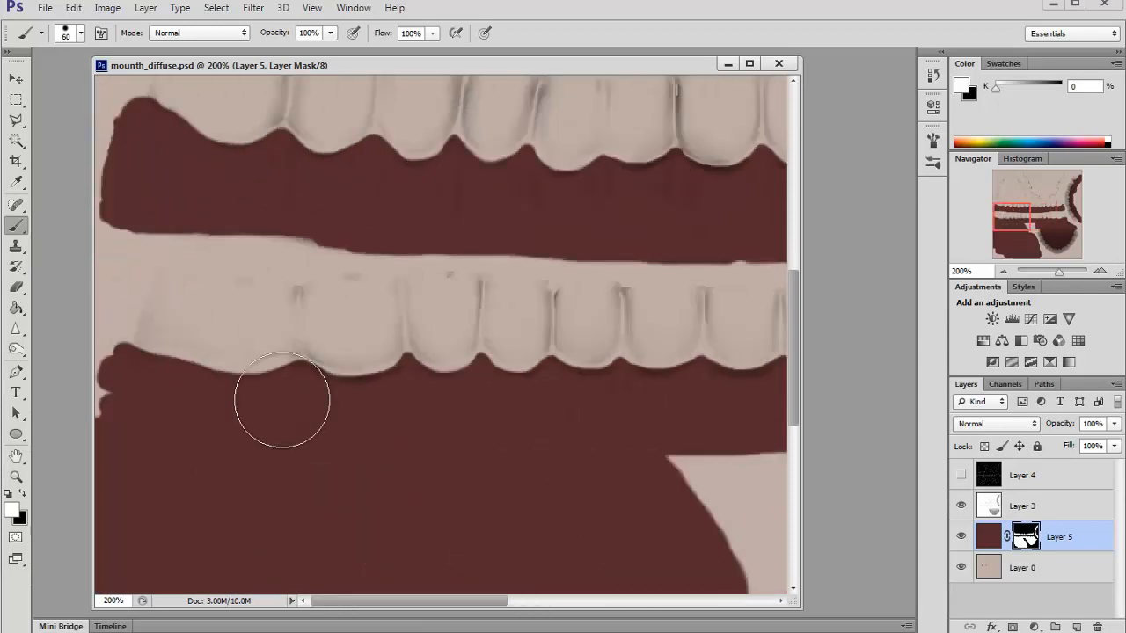
key(bracketleft)
key(bracketleft)
key(bracketleft)
key(bracketleft)
key(bracketleft)
key(bracketleft)
drag(149, 370, 240, 381)
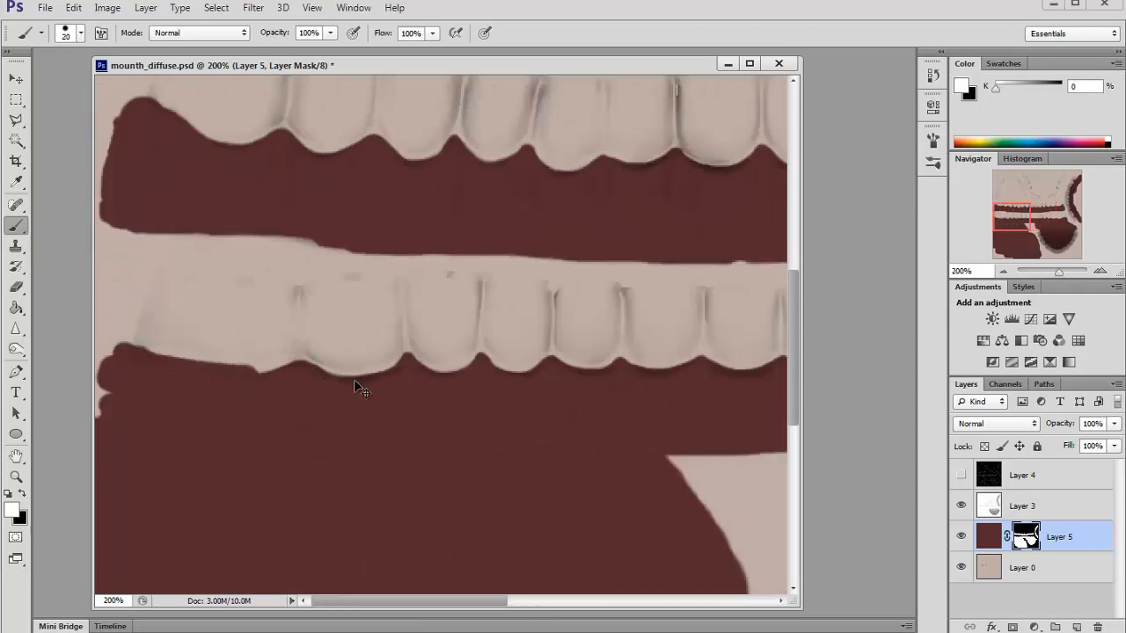
key(ctrl+z)
Extend the gum colour over the shaded edge beneath the lower front teeth on Layer 5's mask with an 8 px brush
drag(1012, 211, 1034, 211)
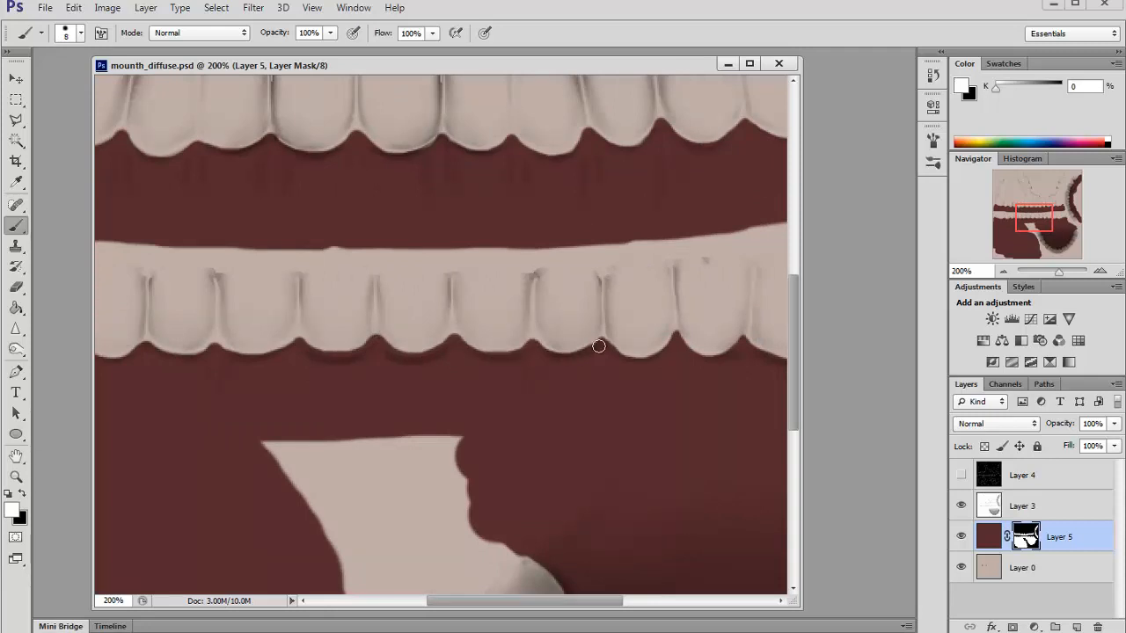
drag(278, 352, 219, 349)
drag(295, 351, 218, 348)
ctrl+scroll(378, 347, left, 5)
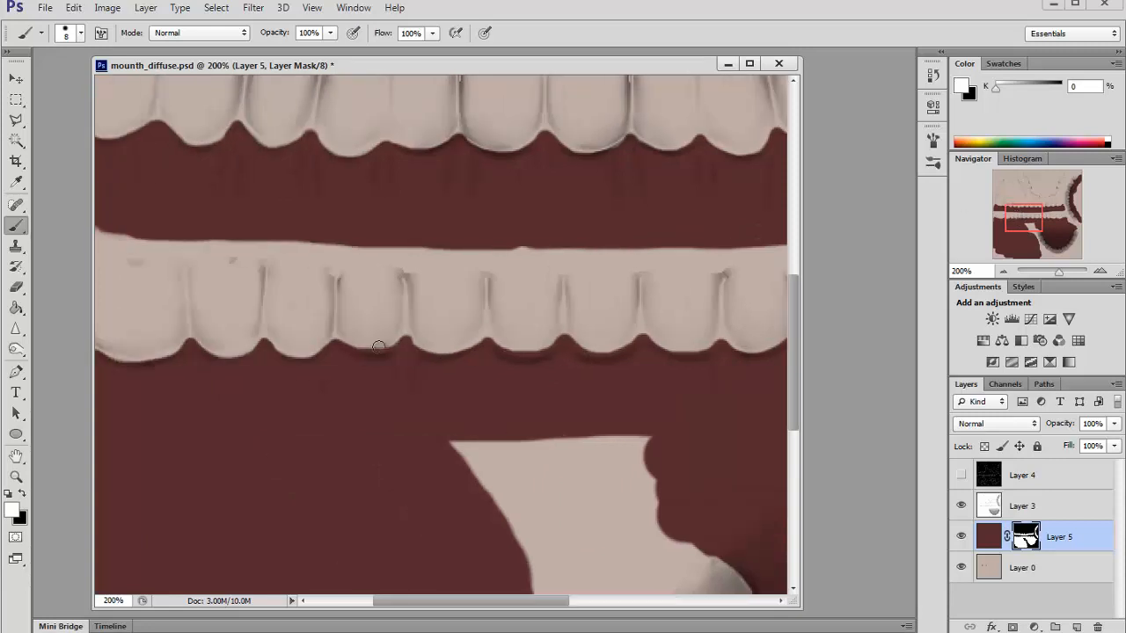
Reshape the gum edge under the next lower tooth by alternately revealing and hiding gum colour on Layer 5's mask
key(x)
key(x)
drag(393, 345, 386, 345)
key(x)
click(383, 341)
key(x)
key(x)
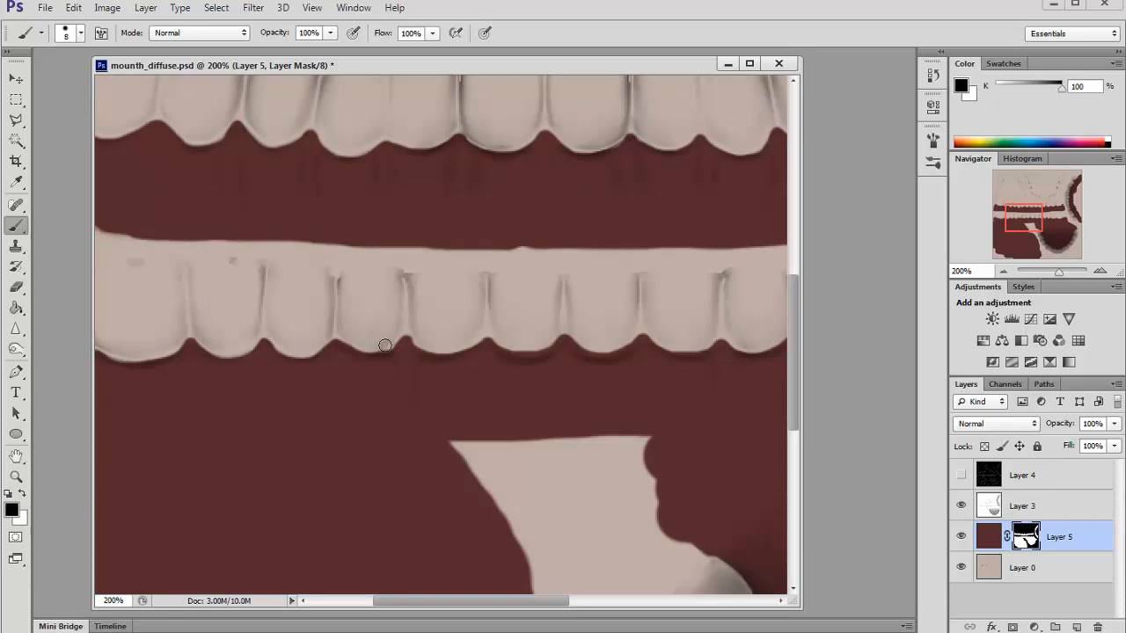
key(x)
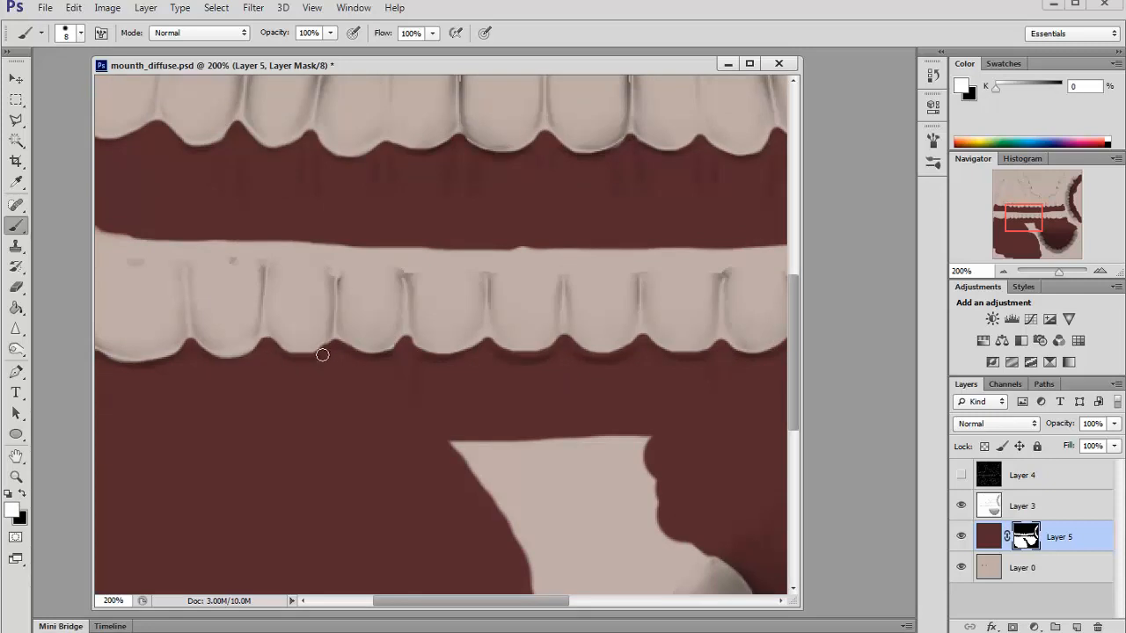
Refine the gum edge under the two lower teeth further toward the molars, painting both black and white on the mask
key(x)
mouse_move(319, 345)
mouse_down()
mouse_move(272, 334)
mouse_move(275, 351)
mouse_up()
key(x)
mouse_move(194, 348)
mouse_down()
mouse_move(264, 332)
mouse_move(201, 347)
mouse_up()
key(x)
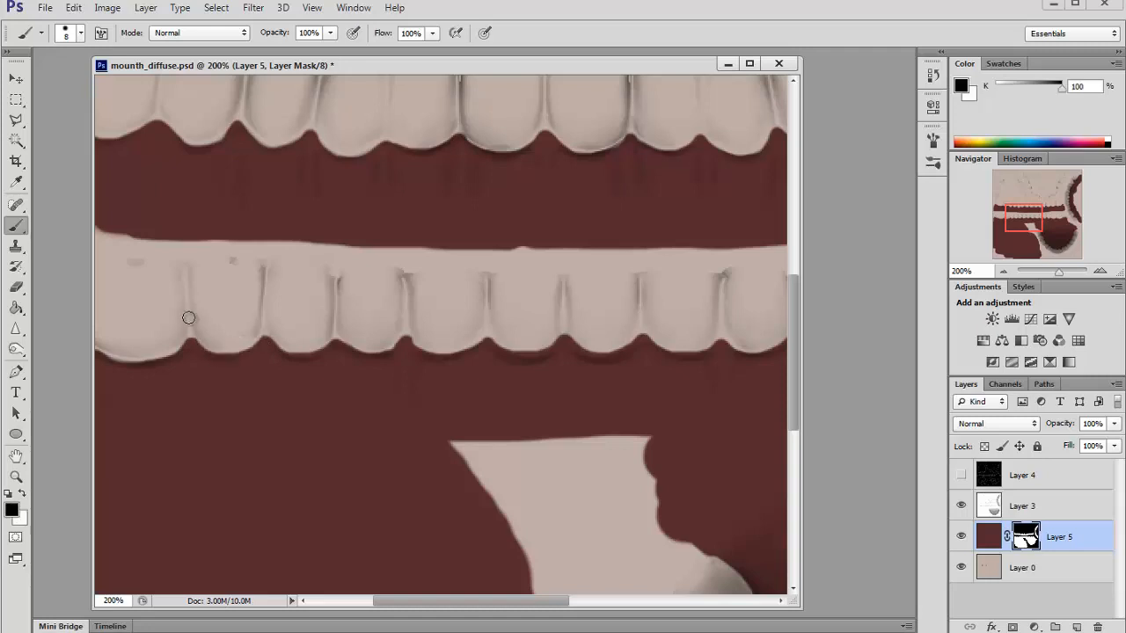
Clean up the gum edge between and beneath the lower teeth on the opposite half of the strip
drag(1026, 219, 1048, 217)
key(x)
drag(430, 366, 424, 372)
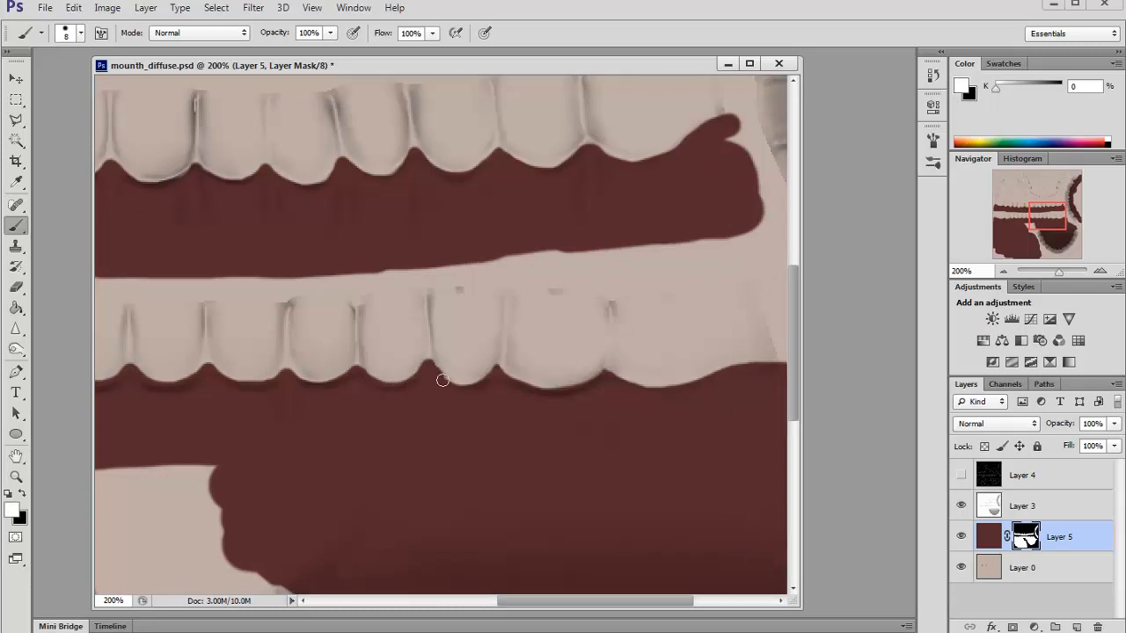
key(x)
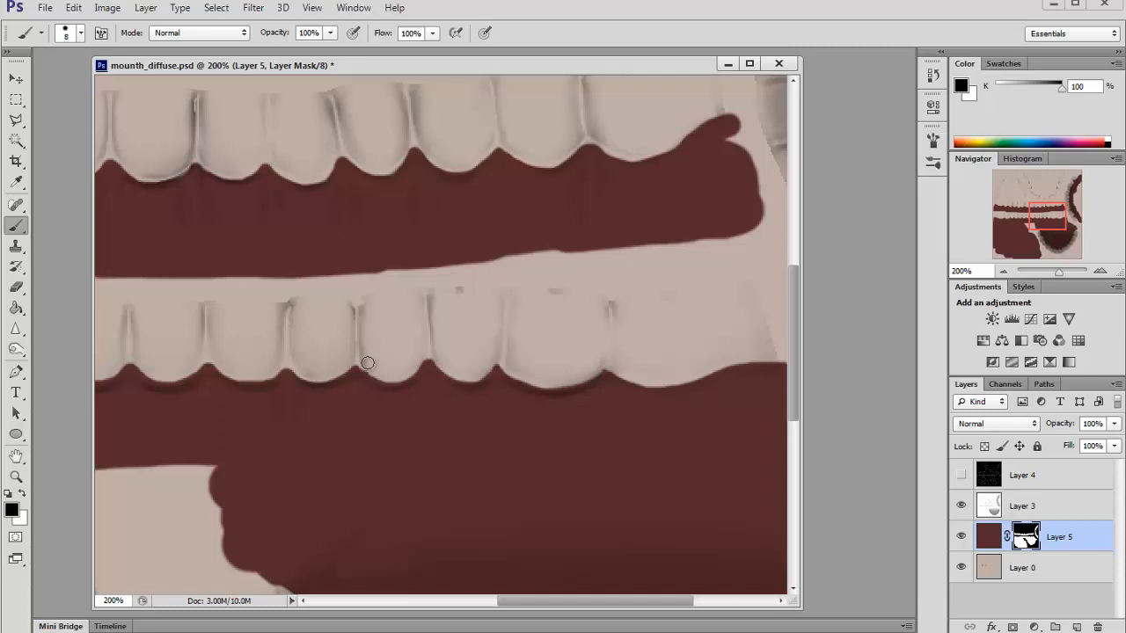
Switch to Maya, reload the mounth_diffuse.psd texture and examine the refined lower gum line up close from several angles
key(alt+Tab)
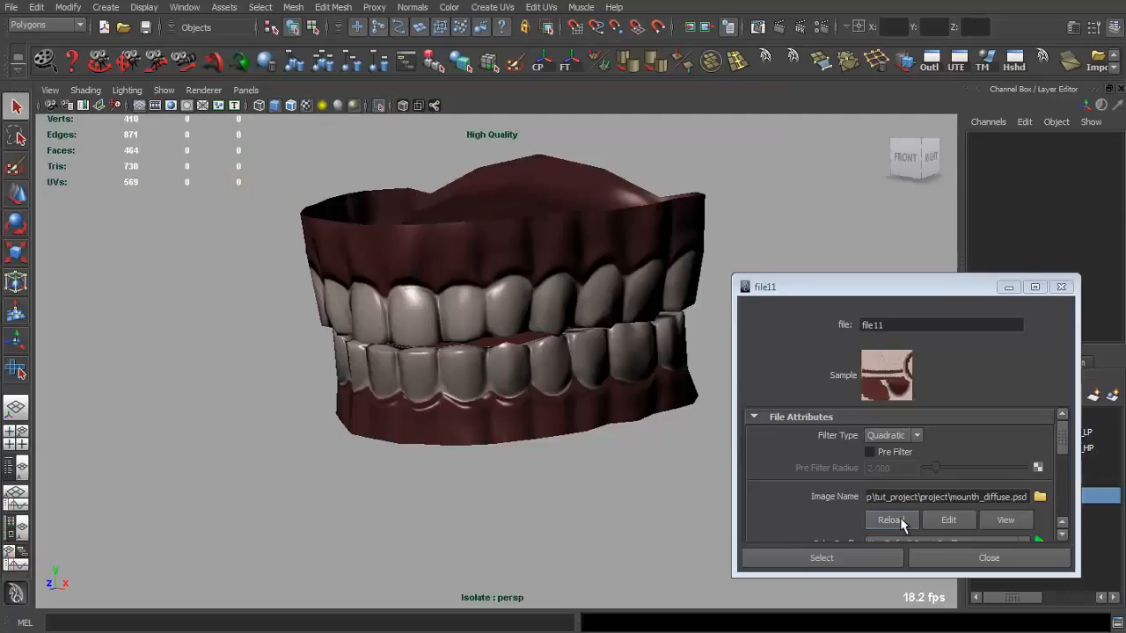
alt+right_drag(475, 408, 578, 482)
alt+drag(578, 482, 533, 501)
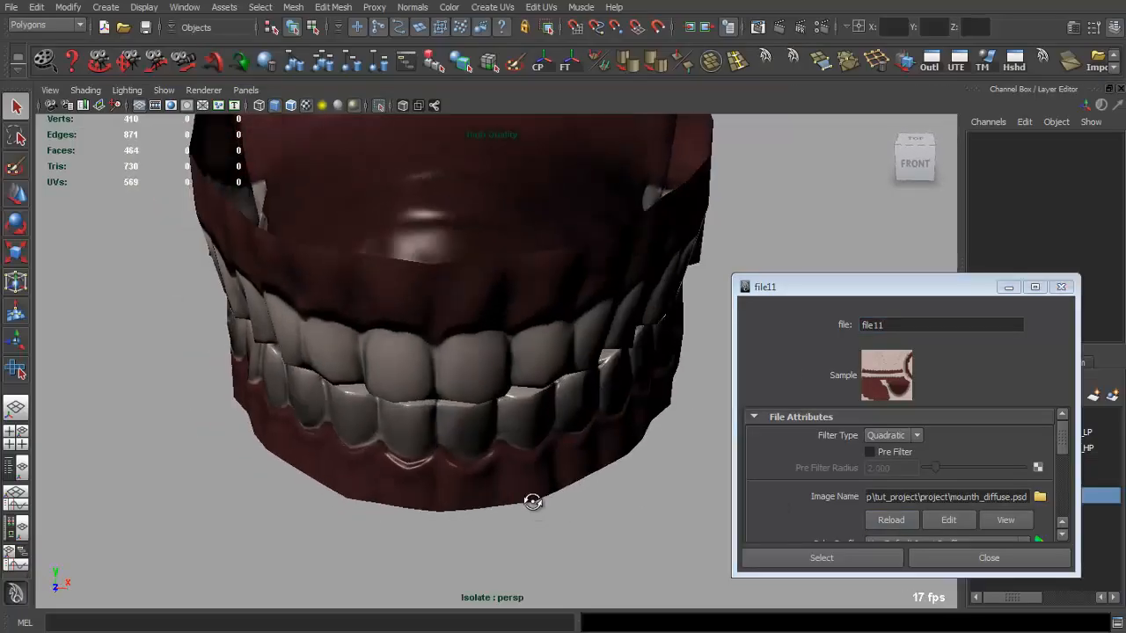
alt+right_drag(533, 501, 584, 530)
alt+drag(584, 529, 607, 544)
alt+right_drag(528, 528, 377, 448)
alt+drag(377, 448, 548, 533)
Switch back to Photoshop, touch up the gum edge on the first half of the lower teeth strip, and save the file
key(alt+Tab)
key(x)
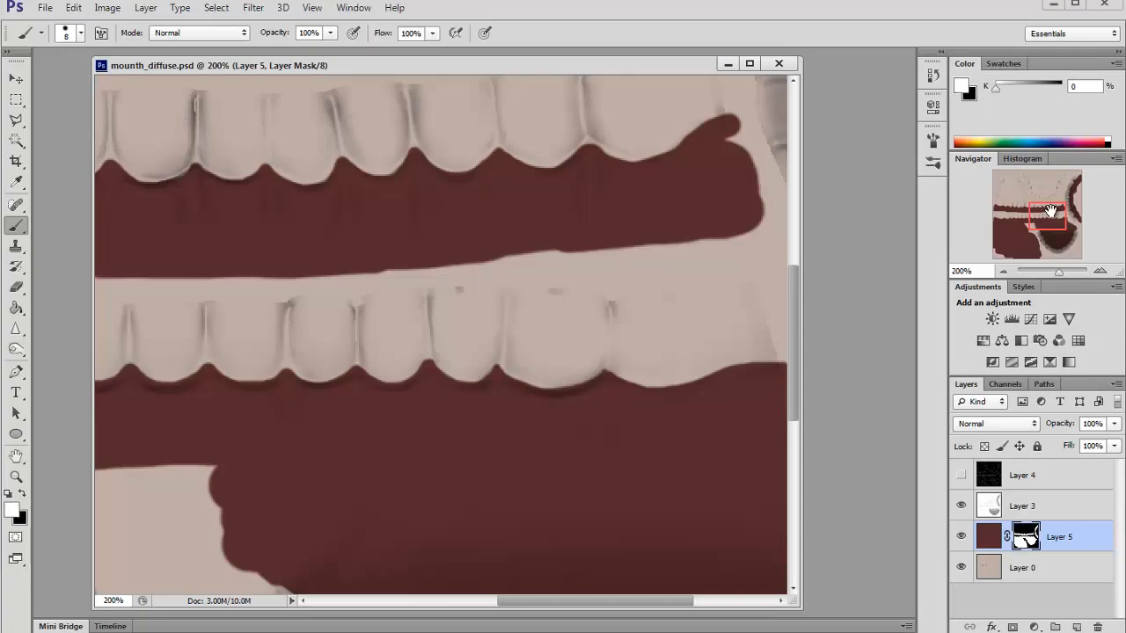
drag(1051, 209, 1045, 209)
drag(1011, 244, 1001, 218)
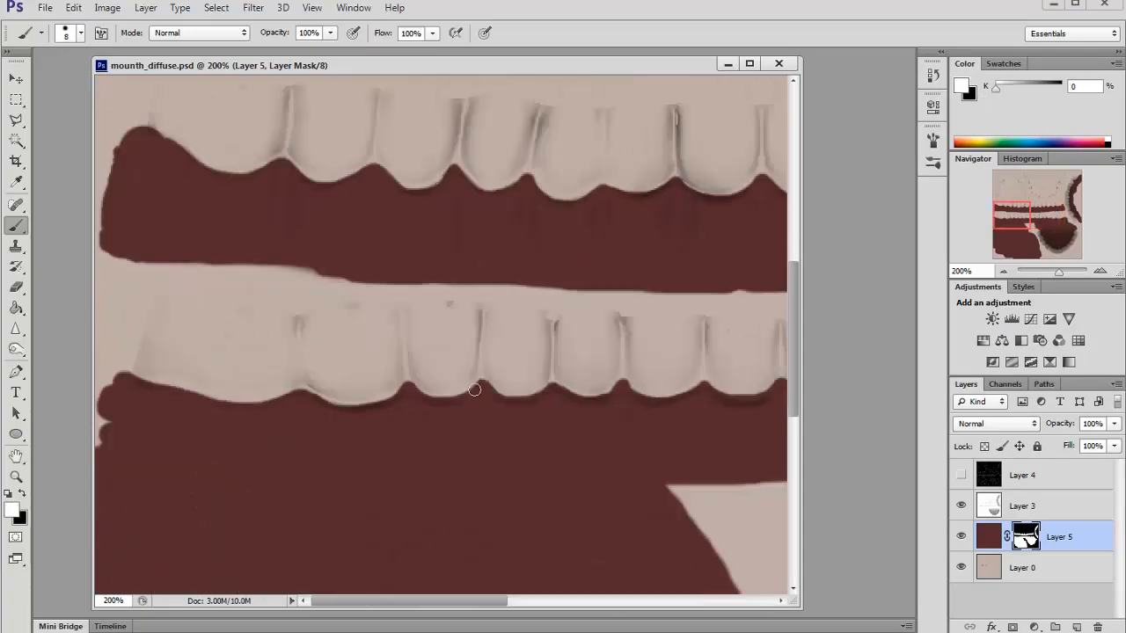
key(x)
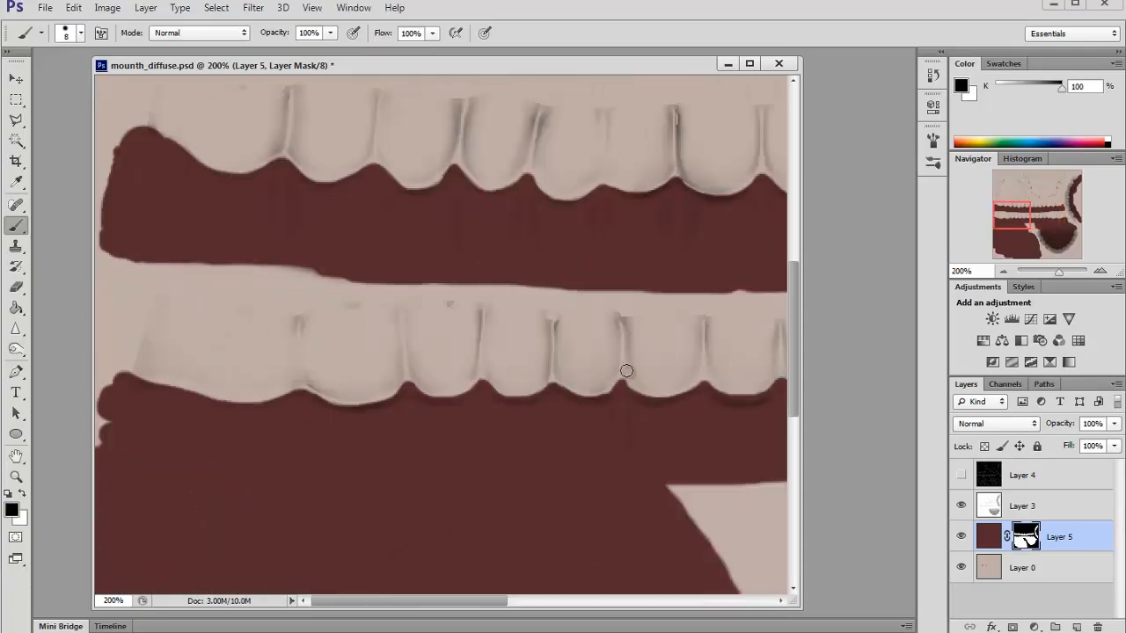
key(ctrl+s)
Switch to Maya, reload the mounth_diffuse.psd texture and inspect the touched-up gums on the teeth model
key(alt+Tab)
click(892, 519)
alt+right_drag(493, 387, 405, 405)
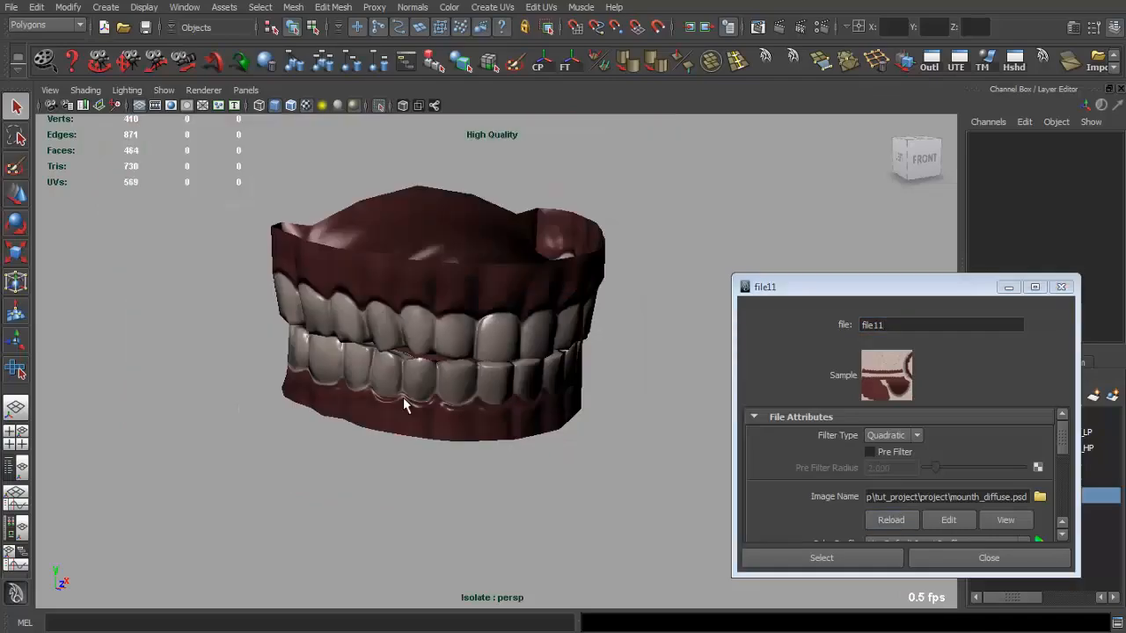
alt+drag(405, 404, 466, 431)
alt+right_drag(466, 431, 526, 477)
alt+drag(526, 478, 455, 440)
Check the mouth on the whole head without isolation, and isolate the teeth mesh again for a closer look
click(381, 105)
scroll(445, 249, down, 3)
alt+drag(447, 253, 413, 286)
alt+right_drag(440, 299, 470, 295)
alt+drag(470, 295, 501, 295)
alt+right_drag(502, 295, 514, 379)
click(514, 379)
click(381, 104)
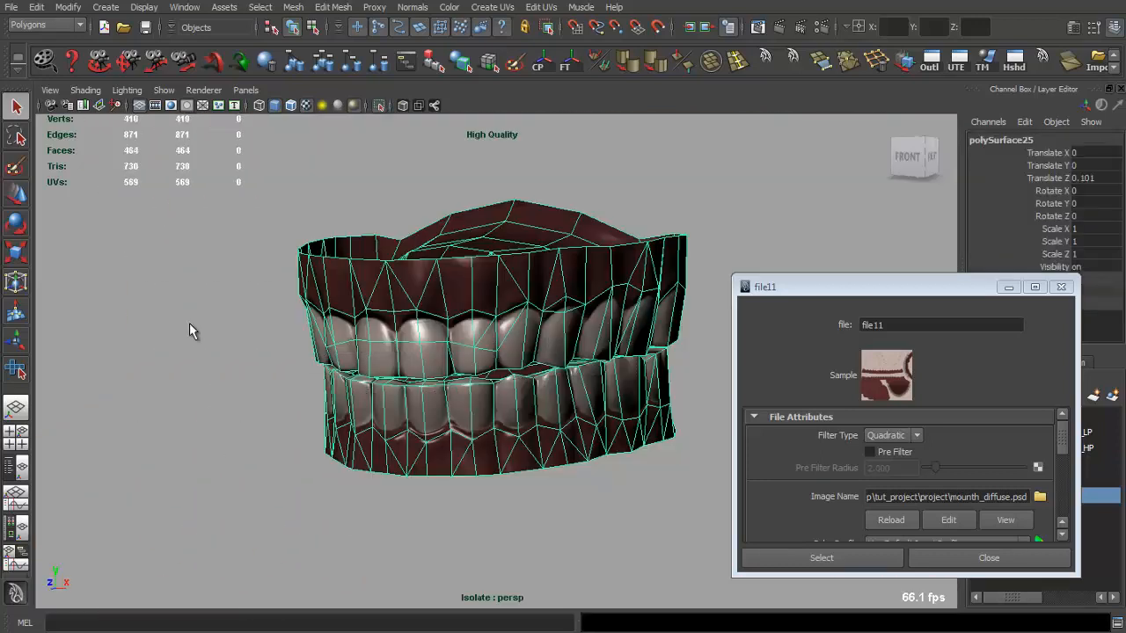
click(191, 329)
alt+drag(352, 338, 422, 359)
alt+right_drag(423, 359, 603, 422)
Switch back to Photoshop and look over the teeth and gums of the diffuse texture at several zoom levels
key(alt+Tab)
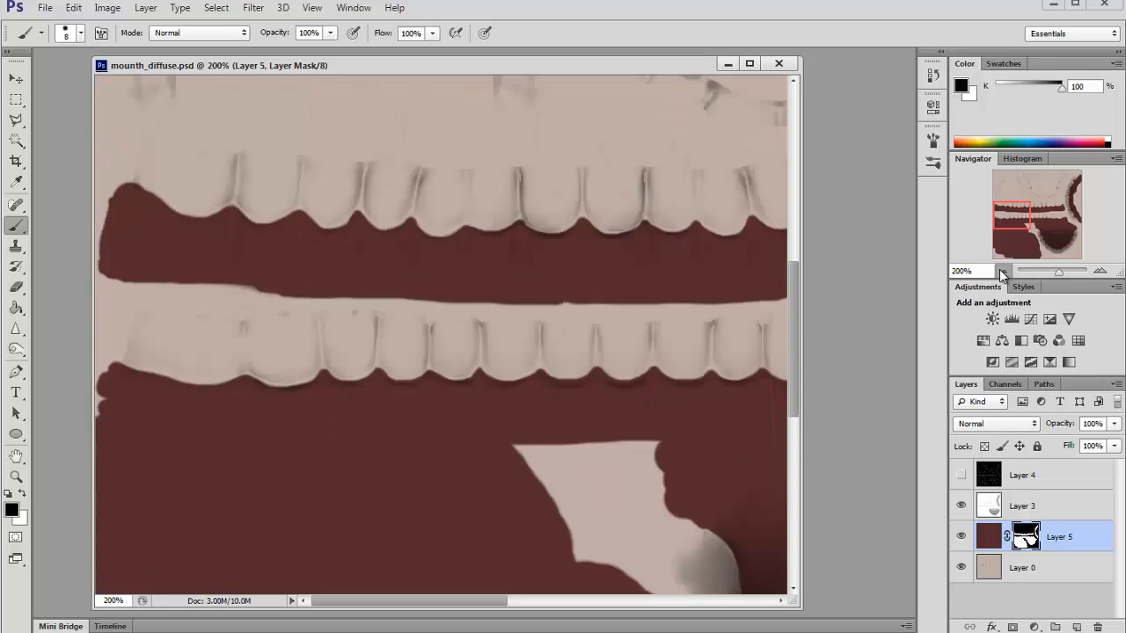
click(1002, 271)
drag(1015, 207, 1035, 223)
click(1100, 271)
click(1100, 271)
click(1003, 271)
click(1002, 271)
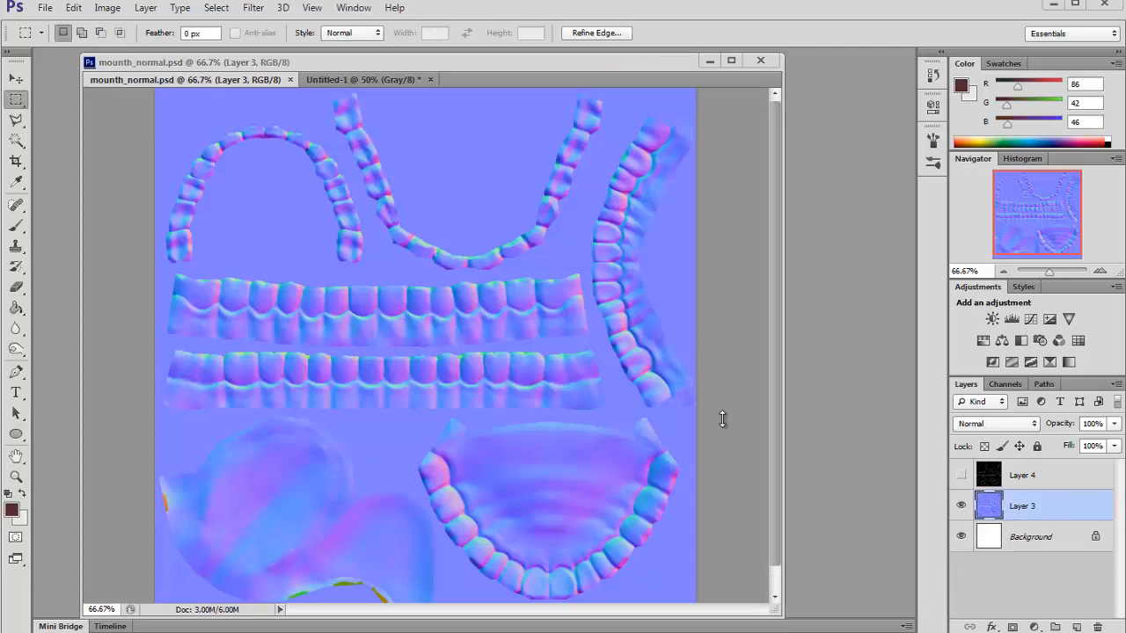
Copy the red channel of the whole mounth_normal.psd normal map and paste it into the grayscale Untitled-1 document
key(ctrl+a)
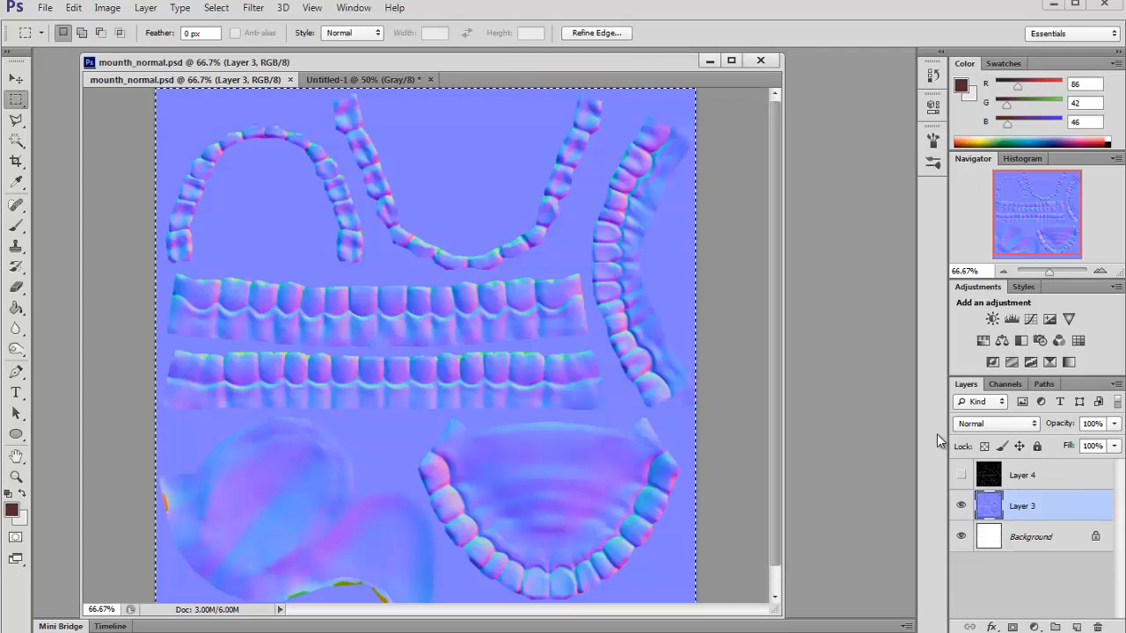
click(1005, 384)
click(972, 435)
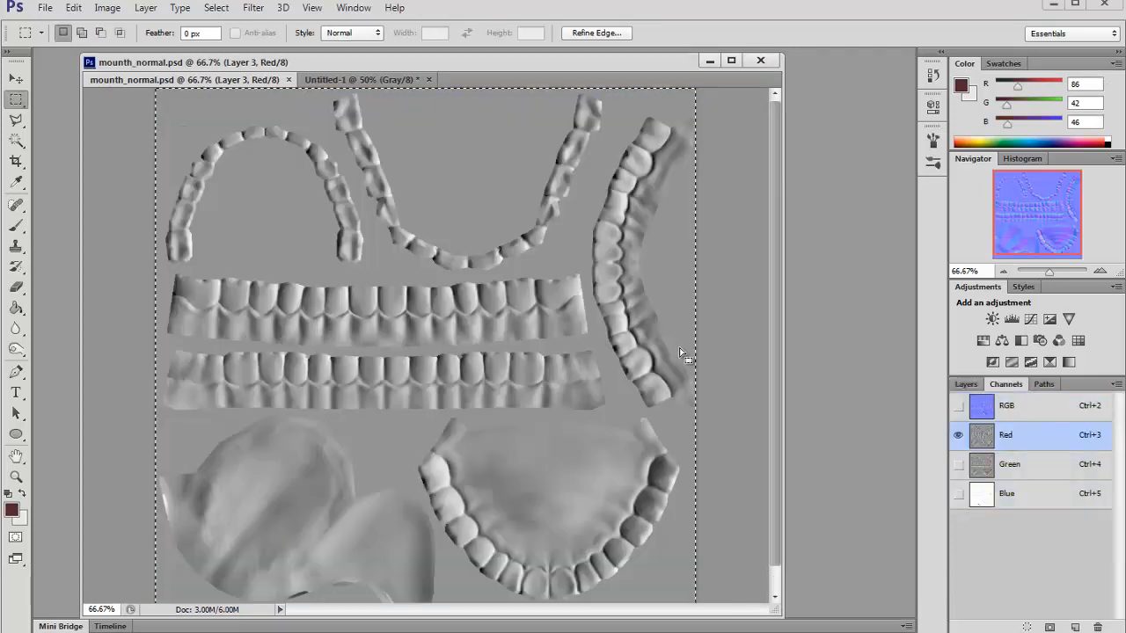
key(ctrl+c)
click(356, 79)
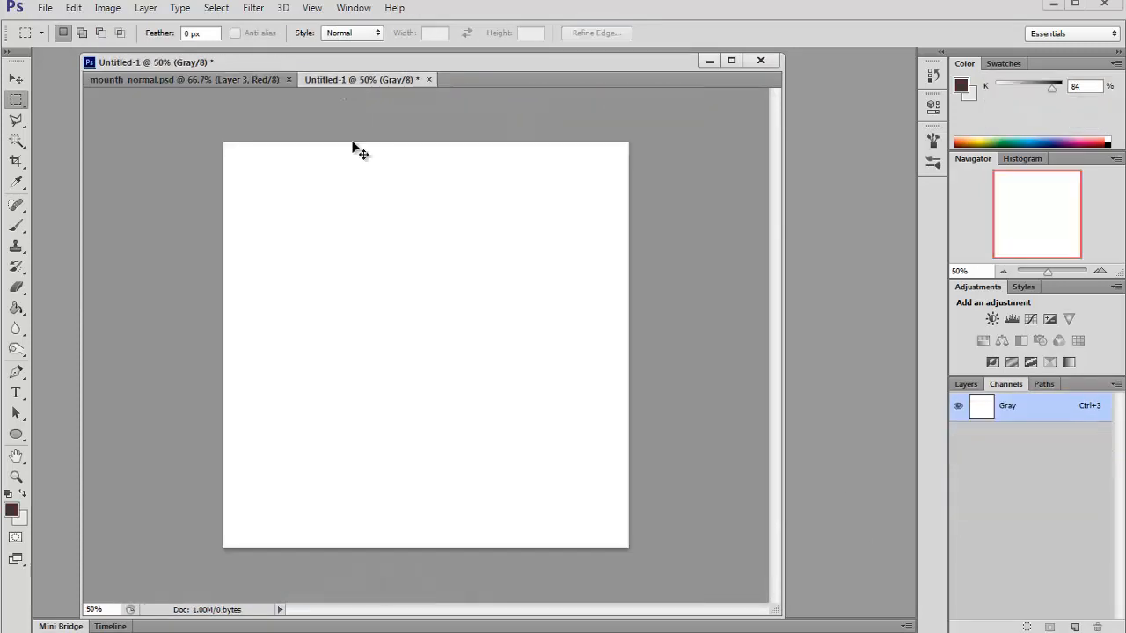
key(ctrl+v)
Copy the green channel of mounth_normal.psd and paste it as another layer in the Untitled-1 document
click(232, 81)
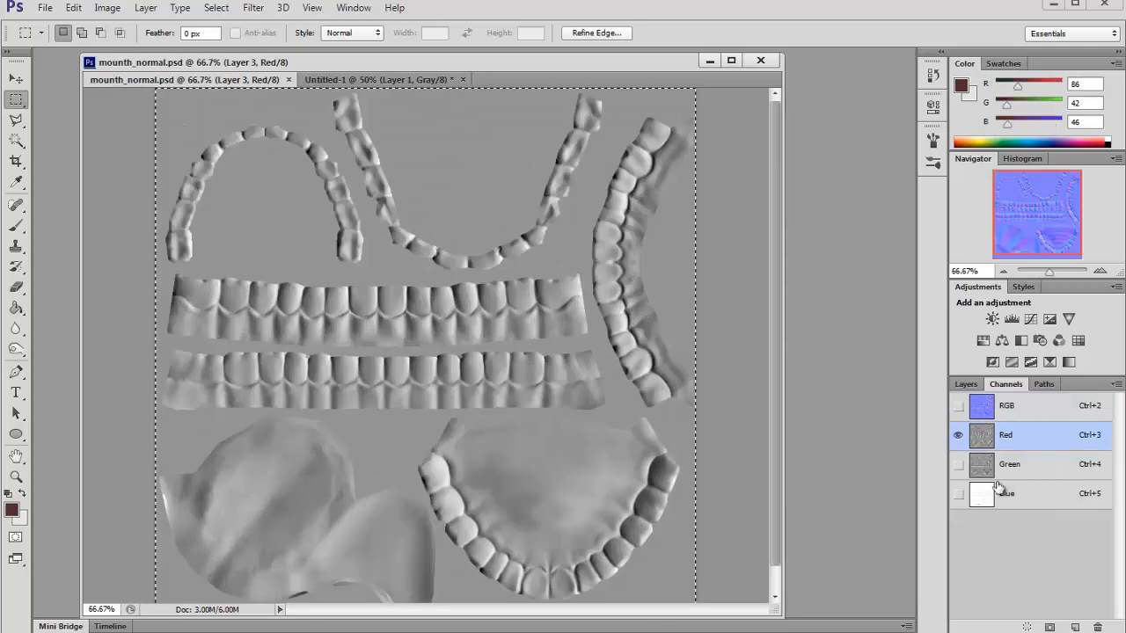
click(1009, 464)
key(ctrl+c)
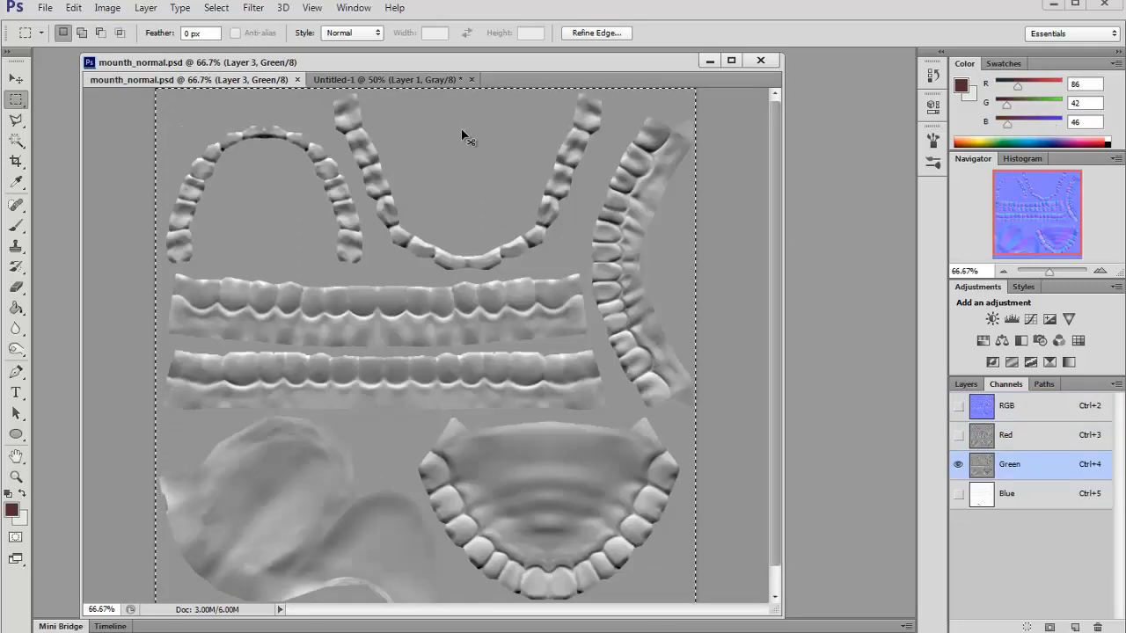
click(396, 80)
key(ctrl+v)
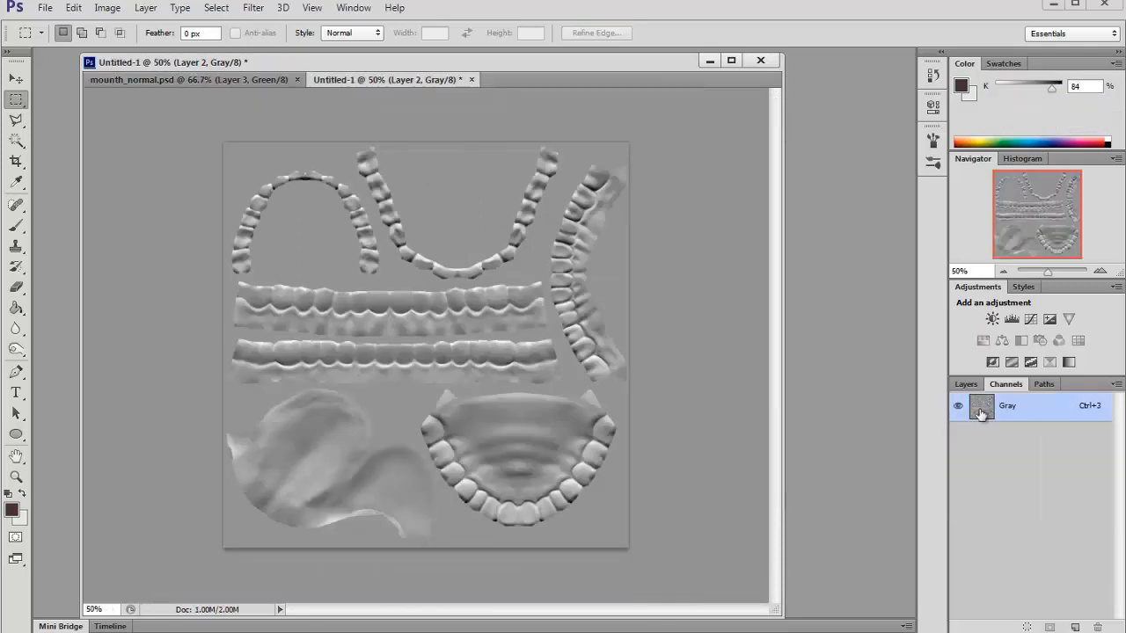
Emboss Layer 2 with an angle of 90°, a height of 3 pixels and an amount of 100%
click(966, 384)
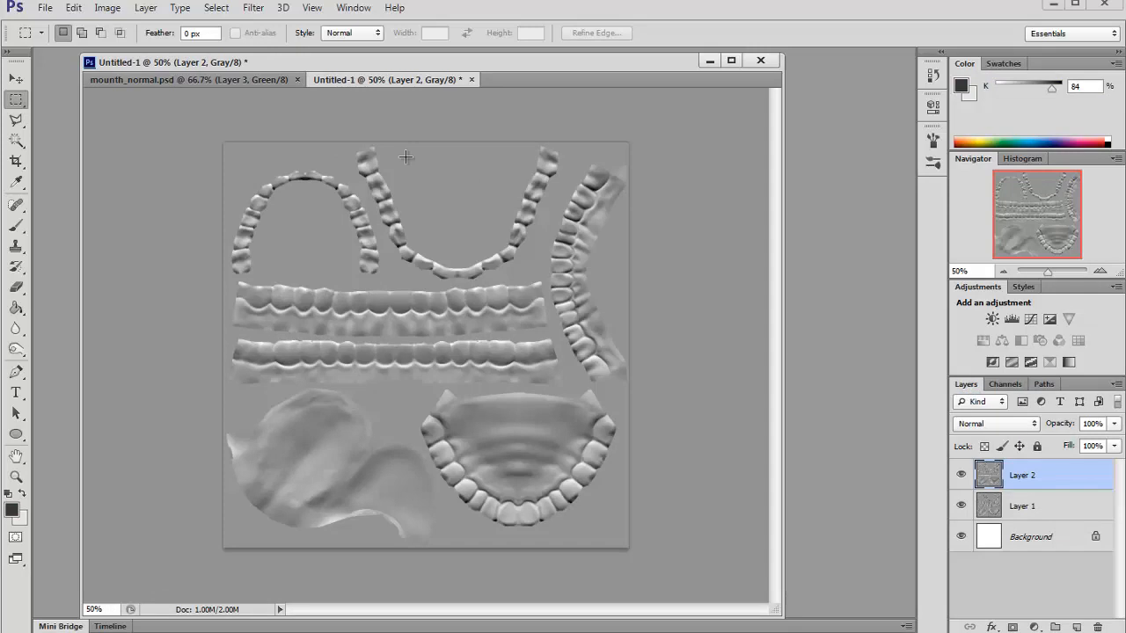
click(253, 10)
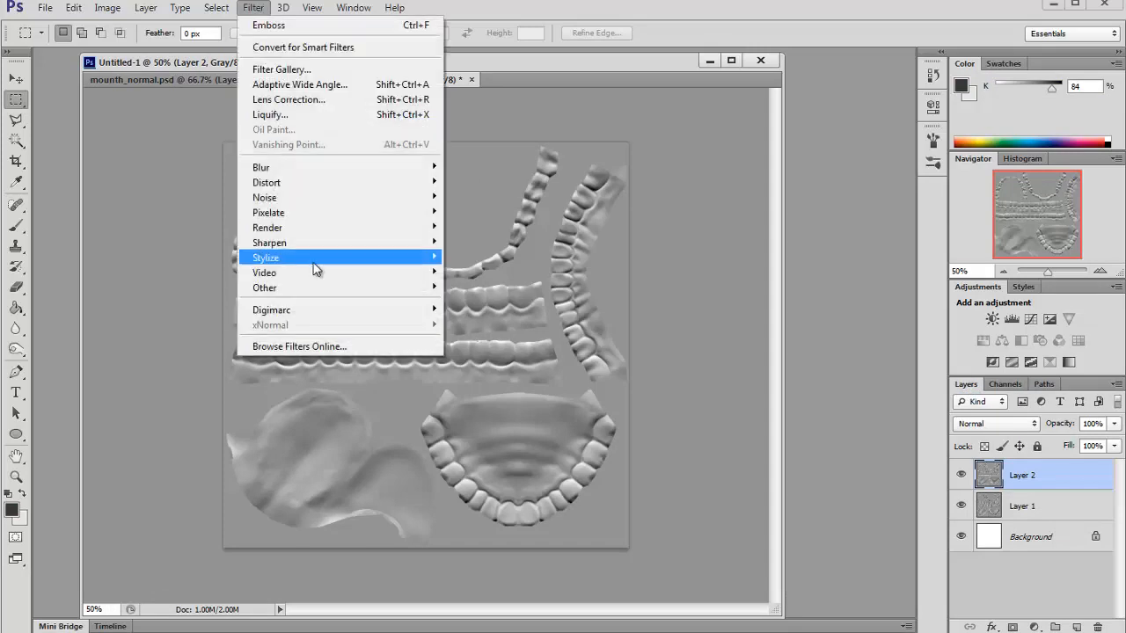
mouse_move(302, 258)
click(479, 271)
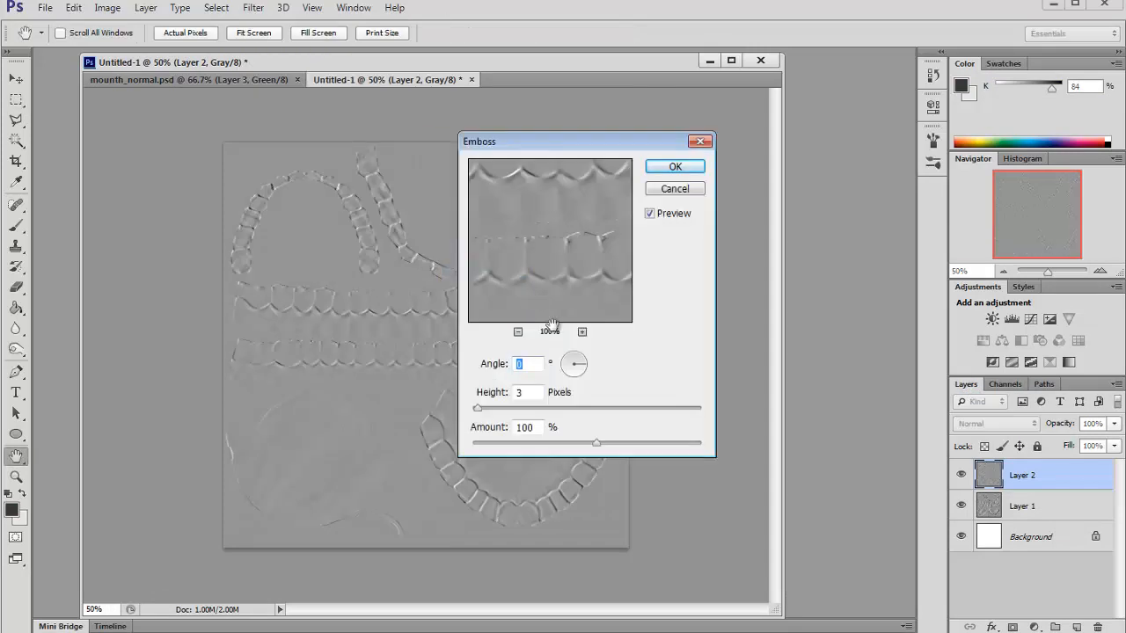
text(90)
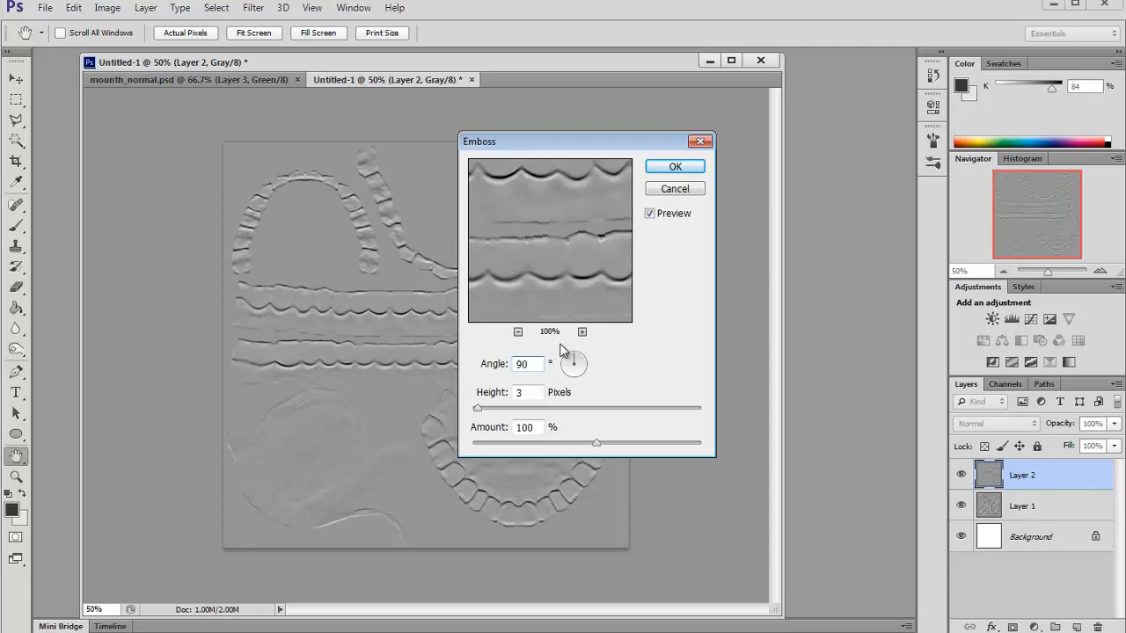
click(676, 169)
Hide Layer 2 and emboss Layer 1 with an angle of 0°, a height of 3 pixels and an amount of 100%
click(963, 476)
click(992, 505)
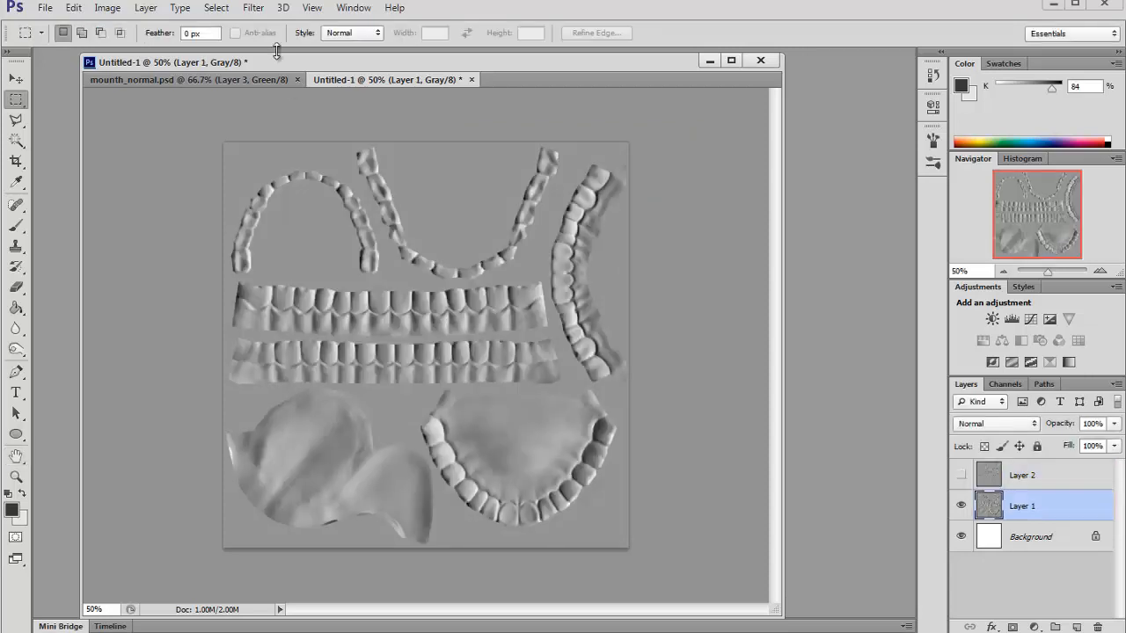
click(253, 7)
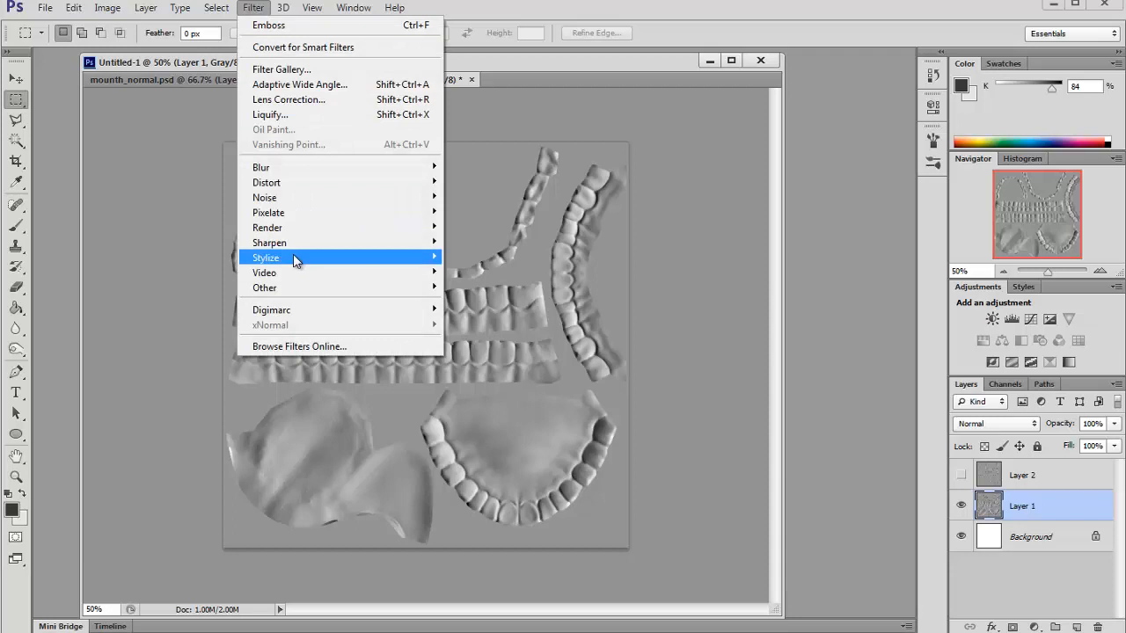
mouse_move(295, 258)
click(480, 273)
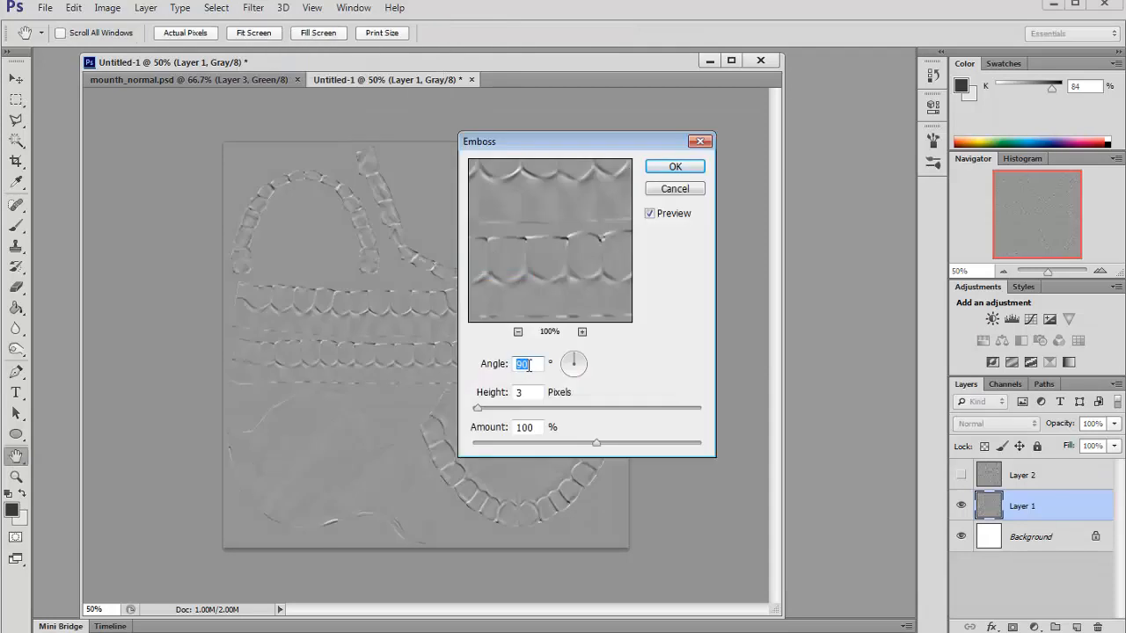
text(0)
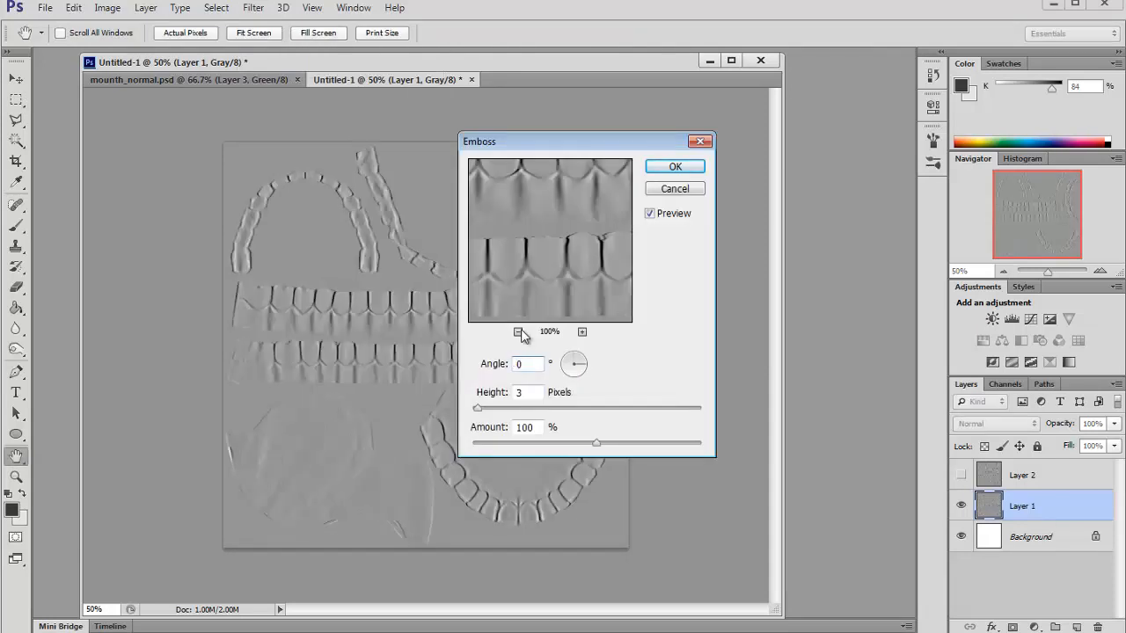
click(675, 166)
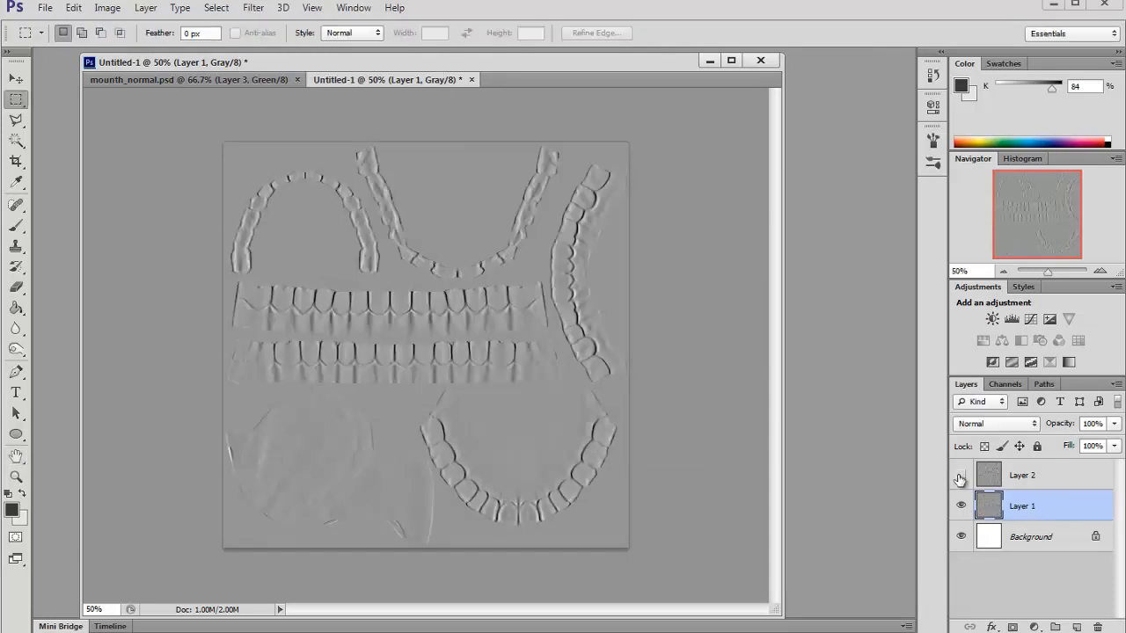
Show Layer 2 again, set its blend mode to Soft Light and merge it down into Layer 1
click(961, 476)
click(1012, 475)
click(997, 423)
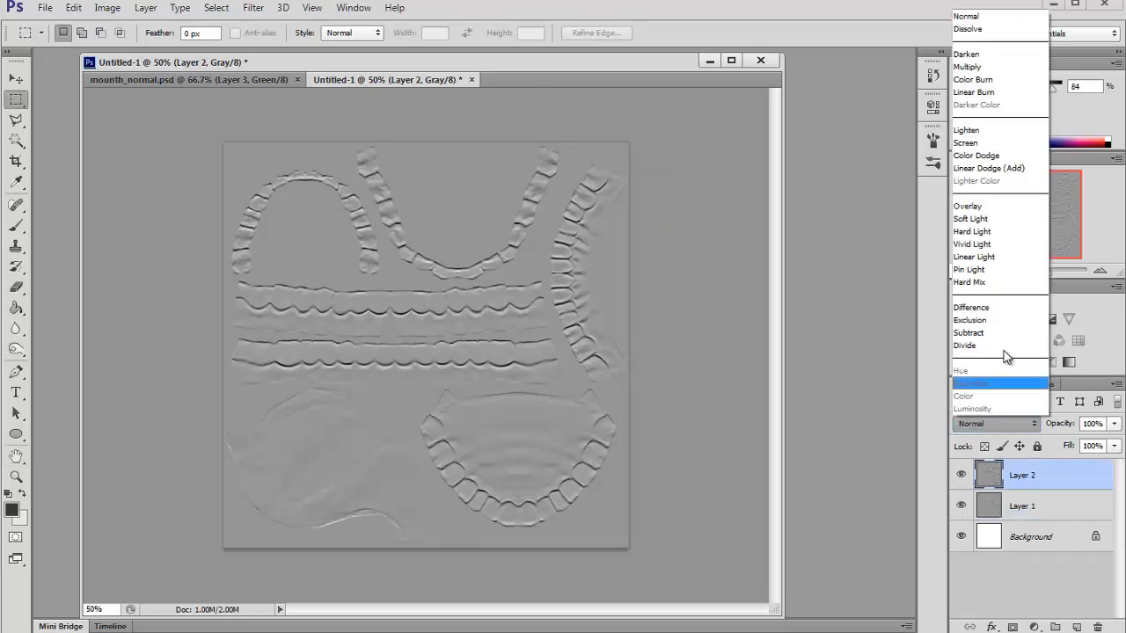
click(987, 217)
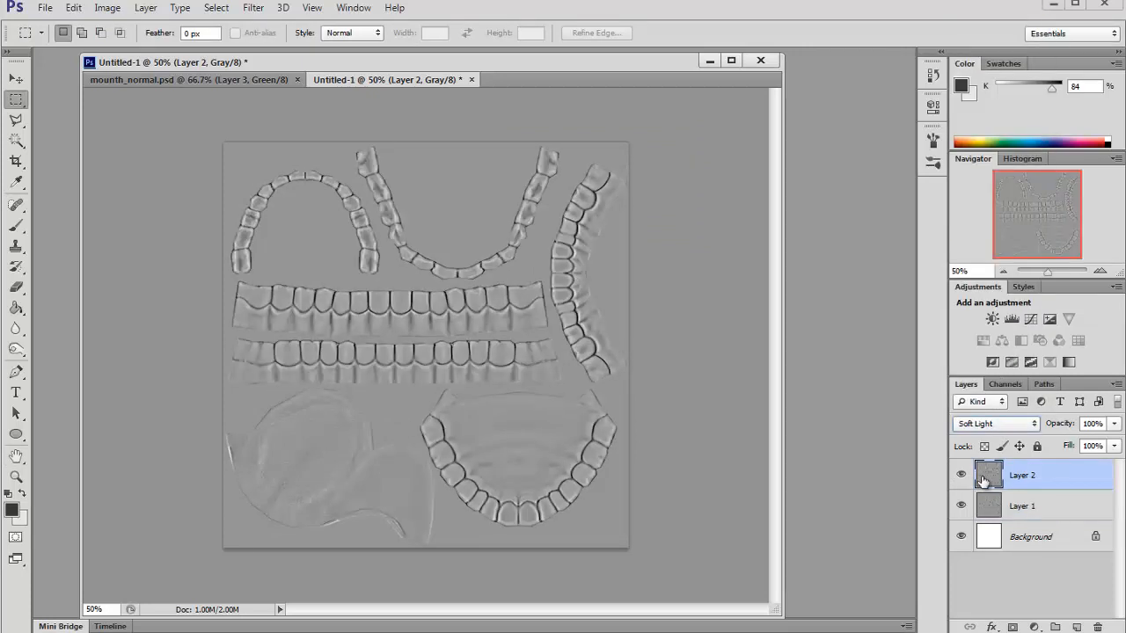
key(ctrl+e)
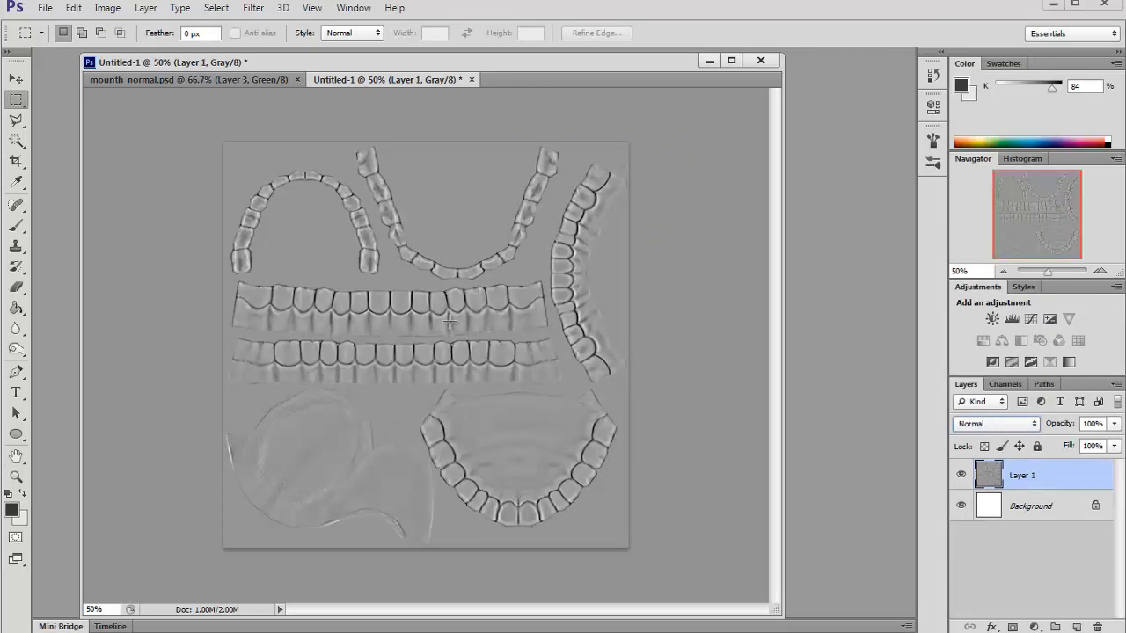
Select the entire merged emboss image, switch to mounth_diffuse.psd and compare the texture with Layer 10 hidden and shown
key(ctrl+a)
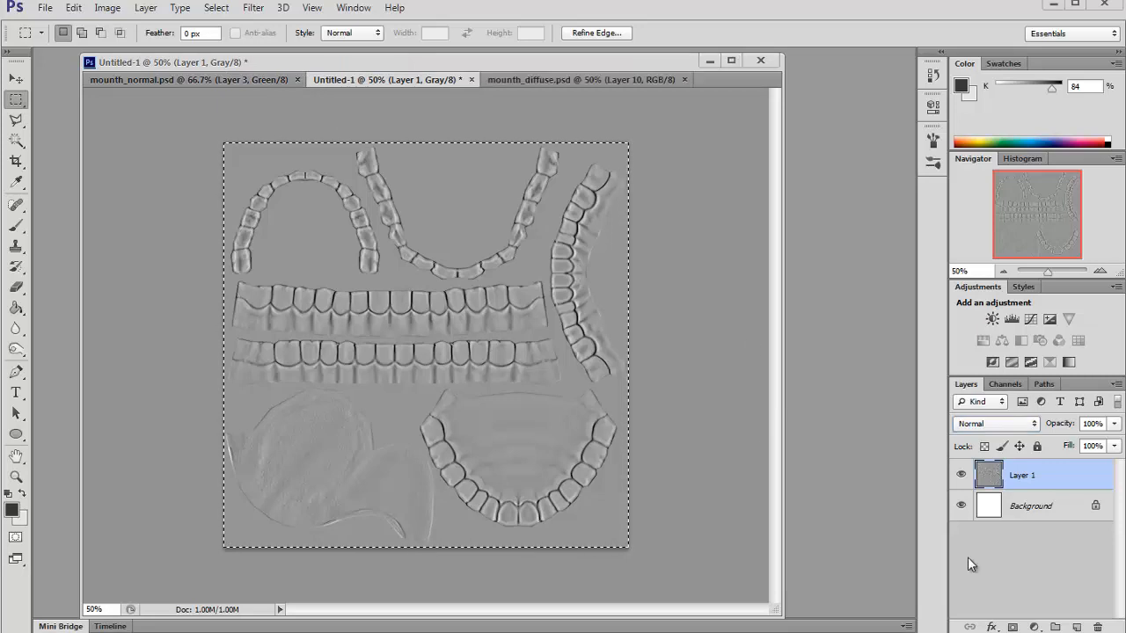
click(522, 80)
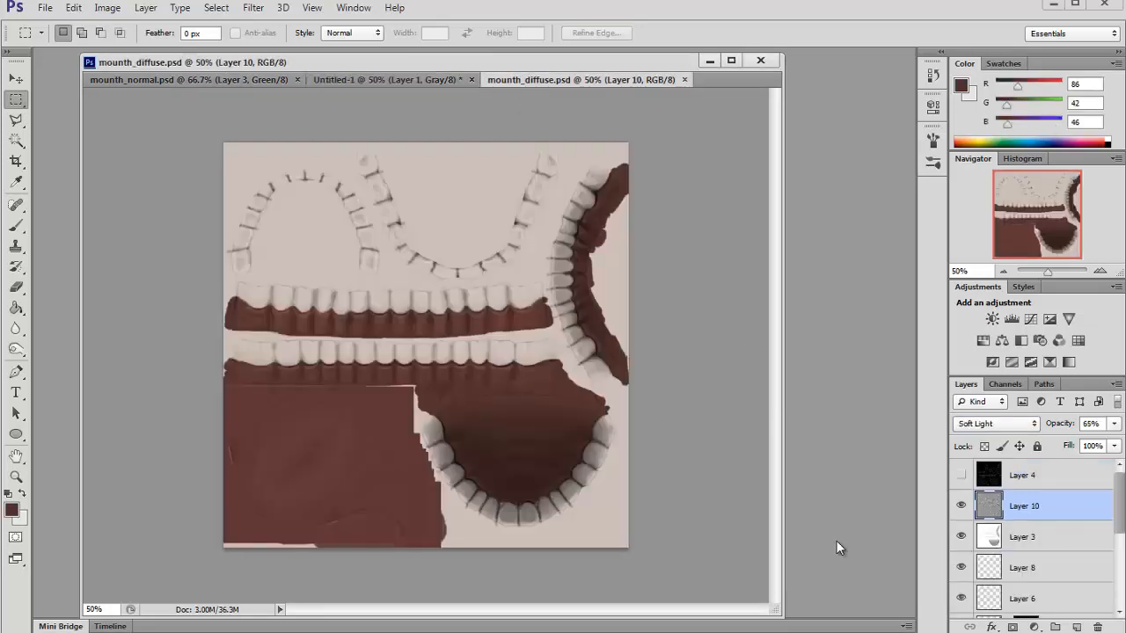
click(961, 508)
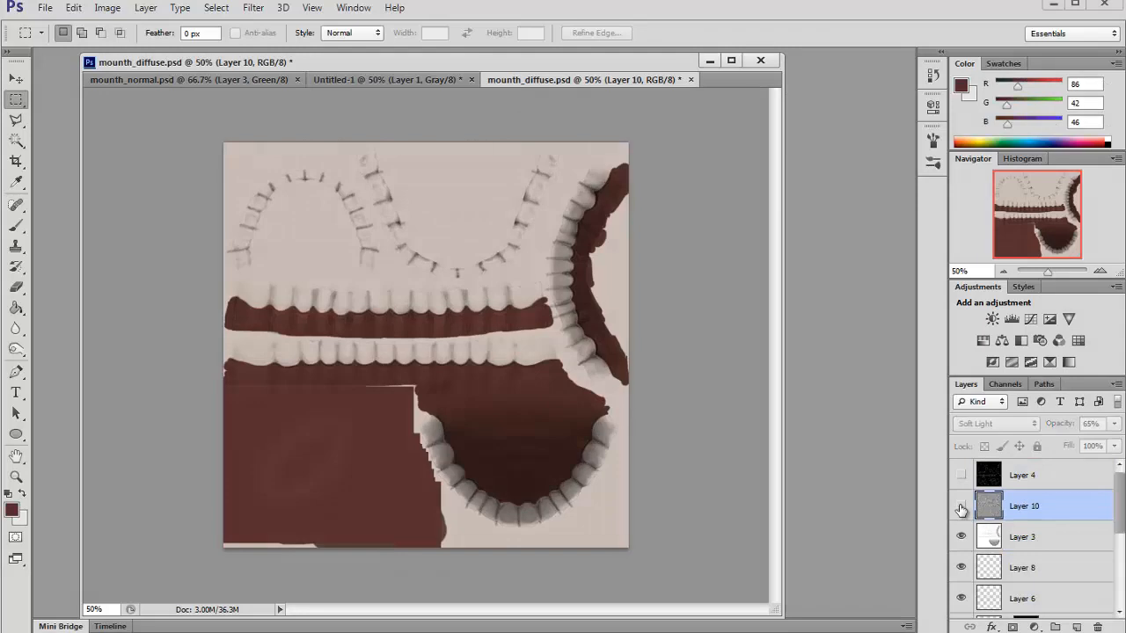
click(960, 507)
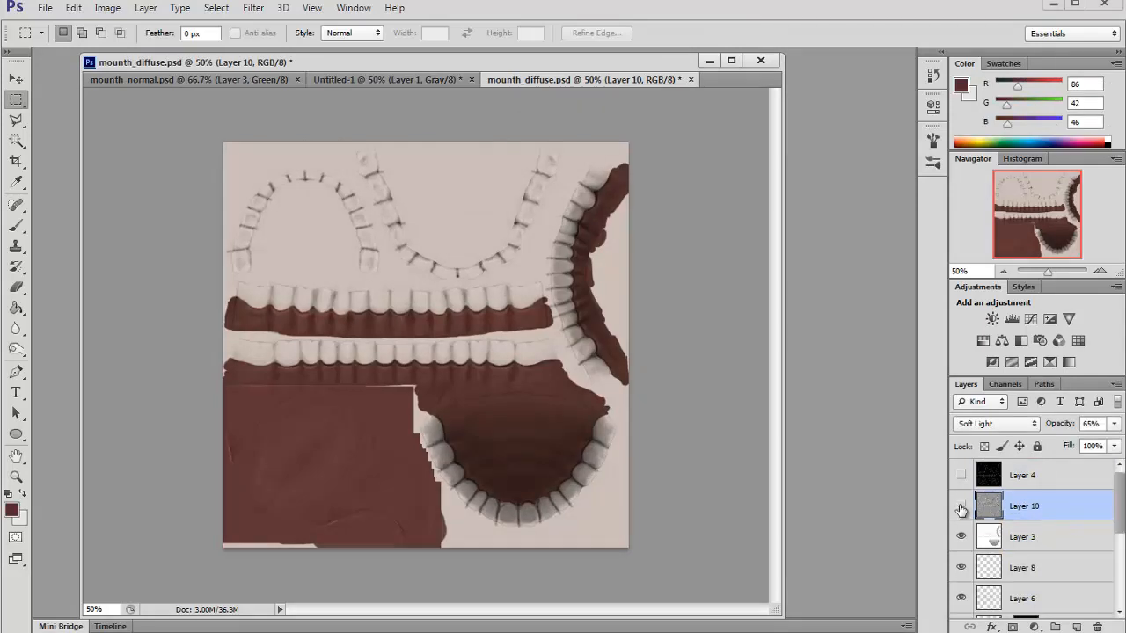
click(961, 507)
click(960, 508)
click(960, 508)
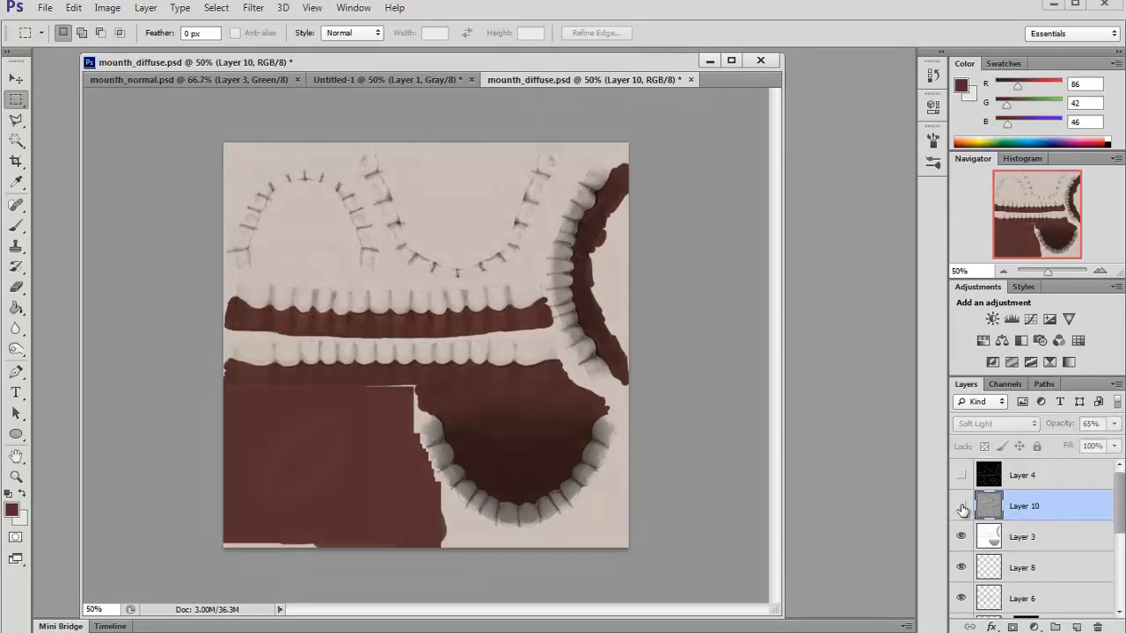
click(962, 507)
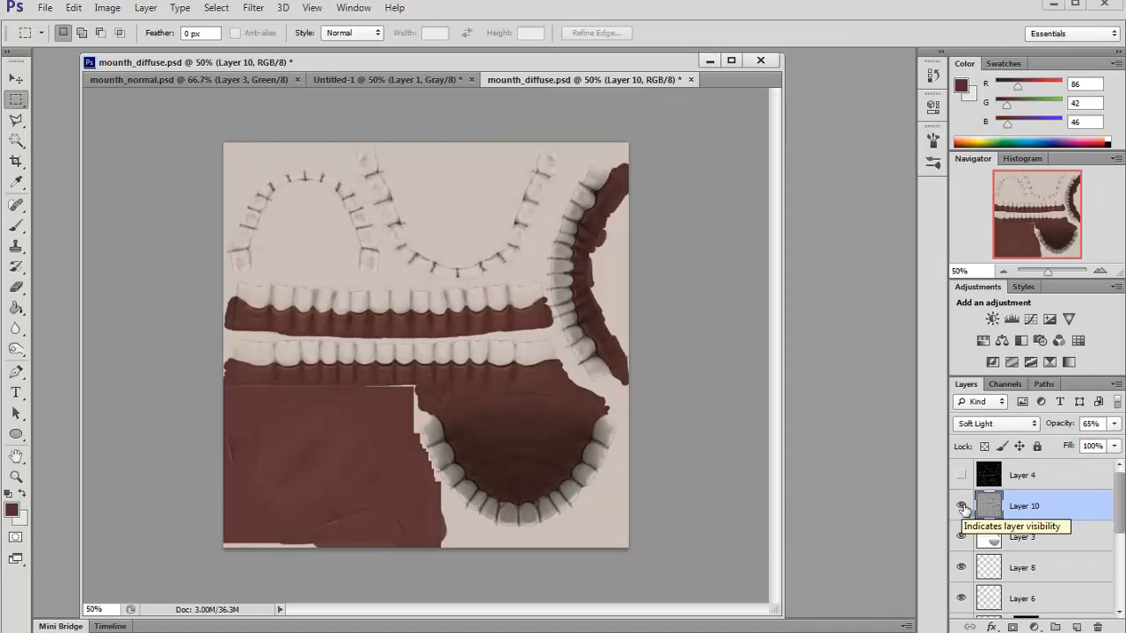
click(962, 508)
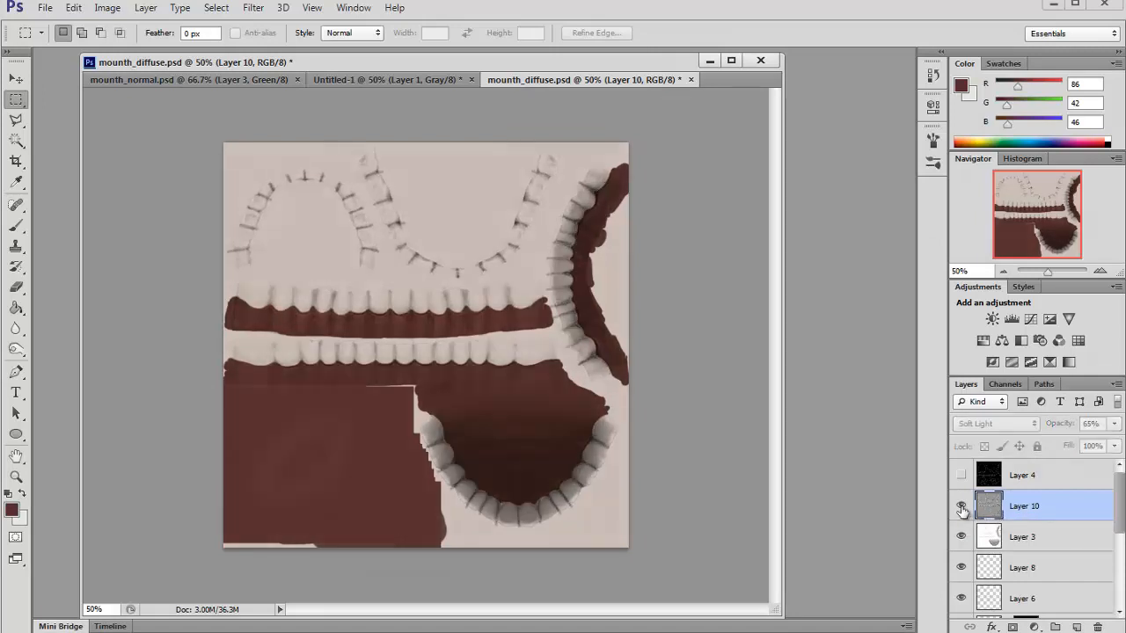
click(961, 507)
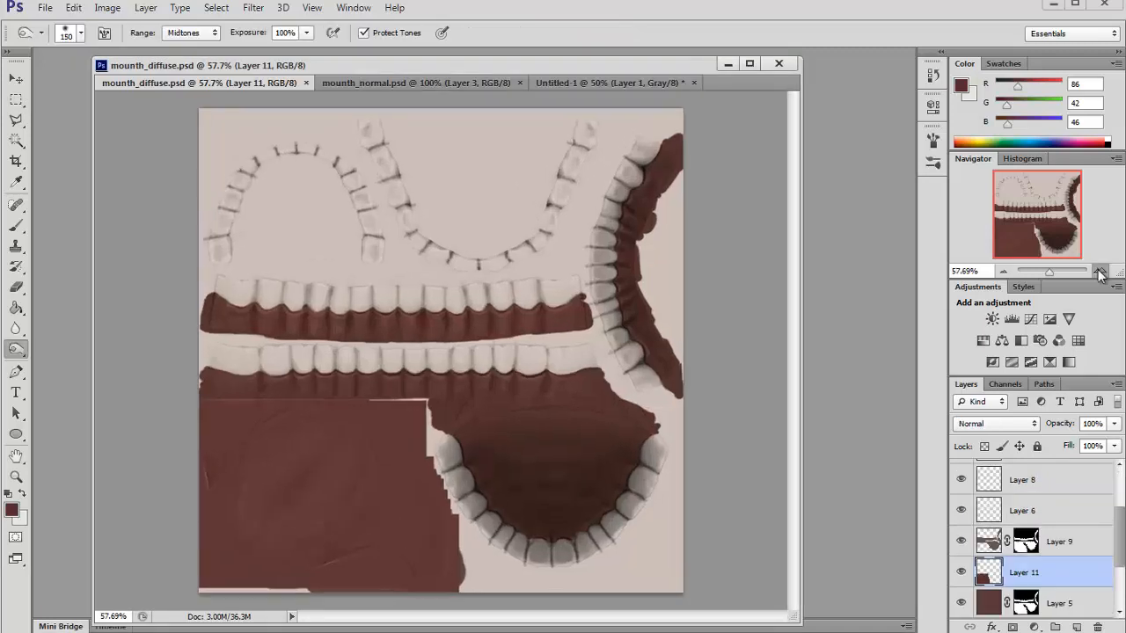
Compare the diffuse texture at 100% with Layer 11 hidden and shown
click(1100, 271)
drag(1009, 195, 1012, 217)
click(962, 573)
click(963, 573)
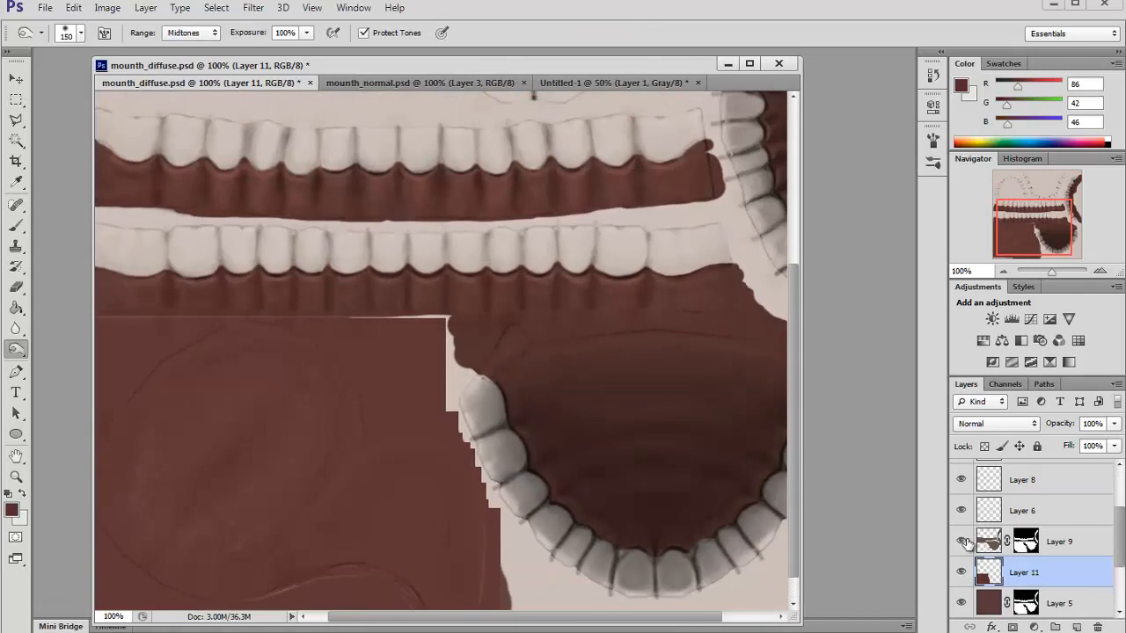
scroll(963, 539, up, 1)
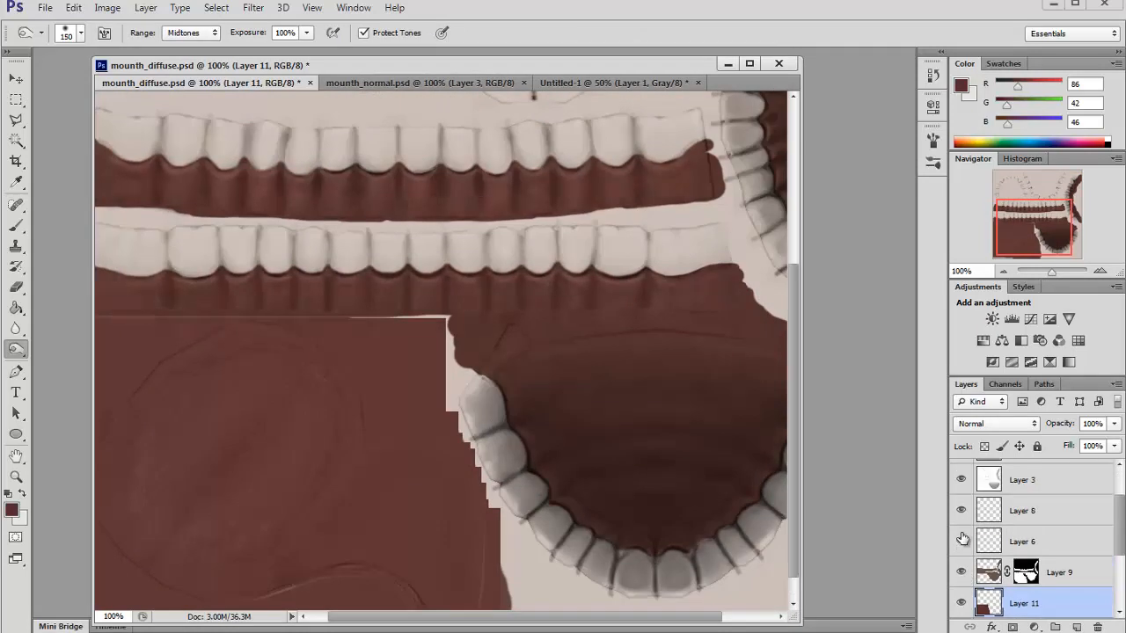
scroll(963, 511, up, 2)
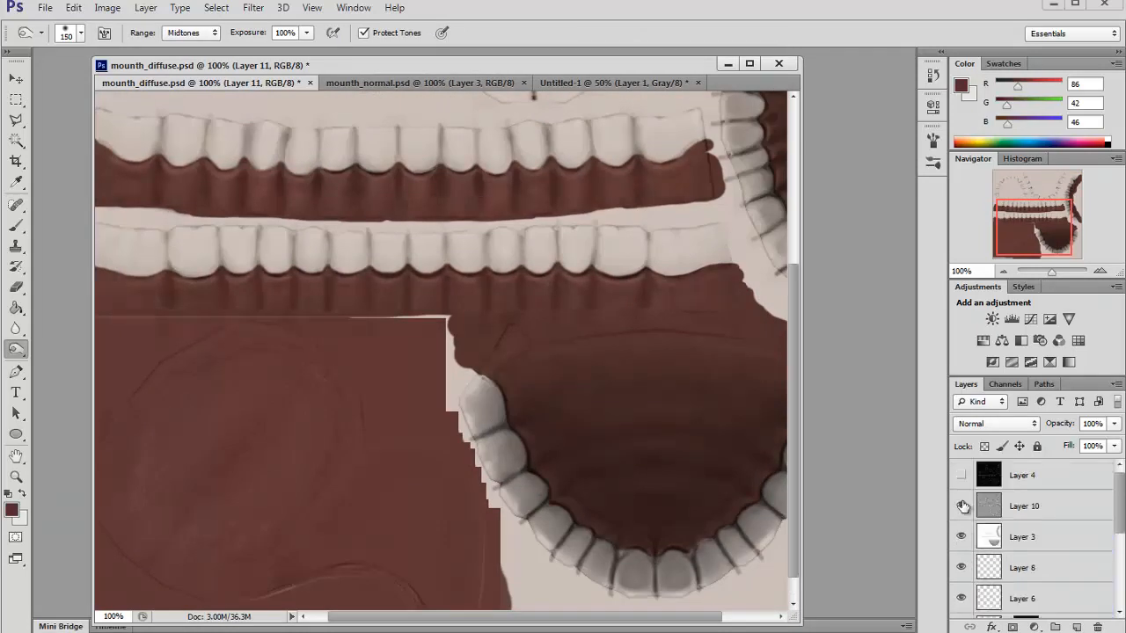
Check the effect of the Soft Light Layer 10 on the teeth and gums, and save mounth_diffuse.psd
click(963, 507)
click(1021, 505)
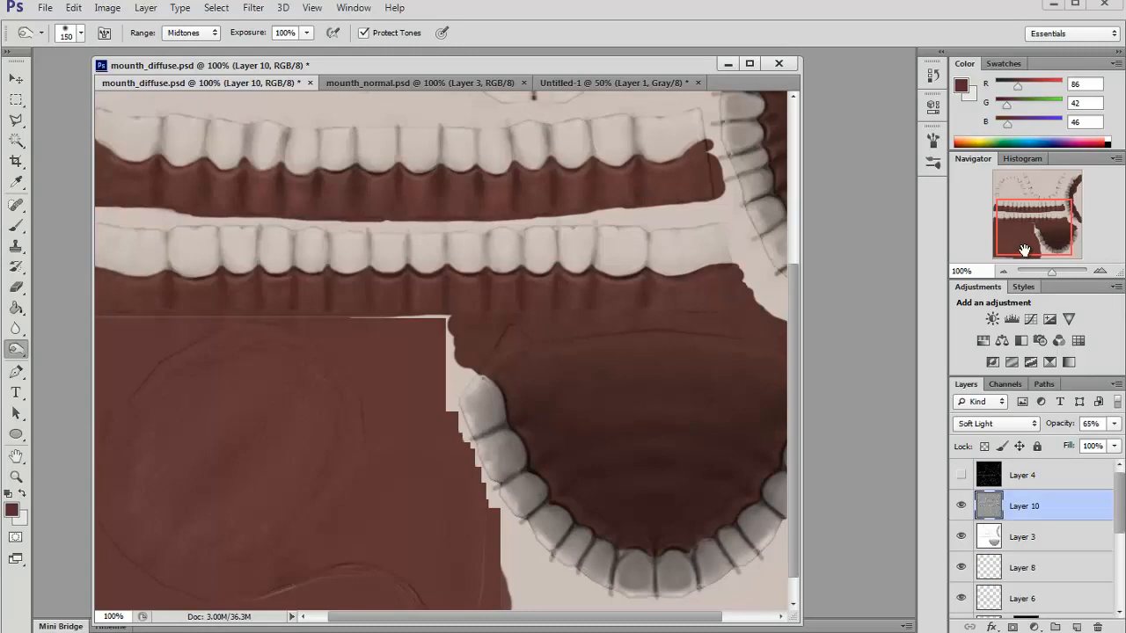
mouse_move(1032, 217)
mouse_down()
mouse_move(1044, 188)
mouse_move(1014, 220)
mouse_up()
click(963, 506)
click(1001, 271)
key(ctrl+s)
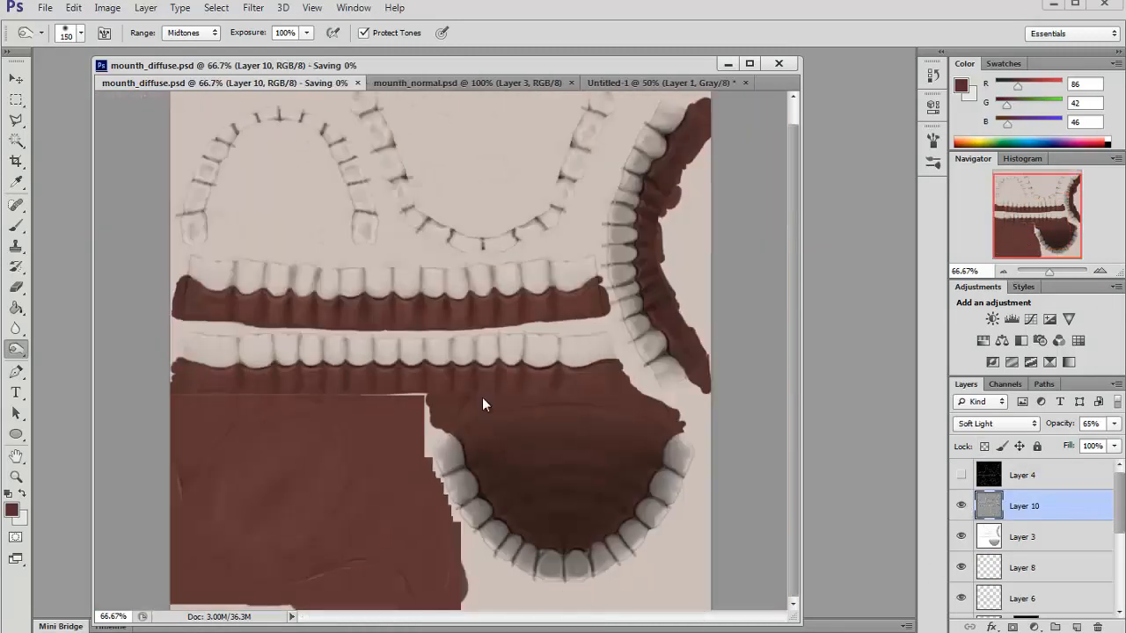
Switch to Maya, reload the mounth_diffuse.psd texture and isolate the teeth mesh to inspect it
key(alt+Tab)
click(510, 399)
alt+drag(512, 401, 444, 378)
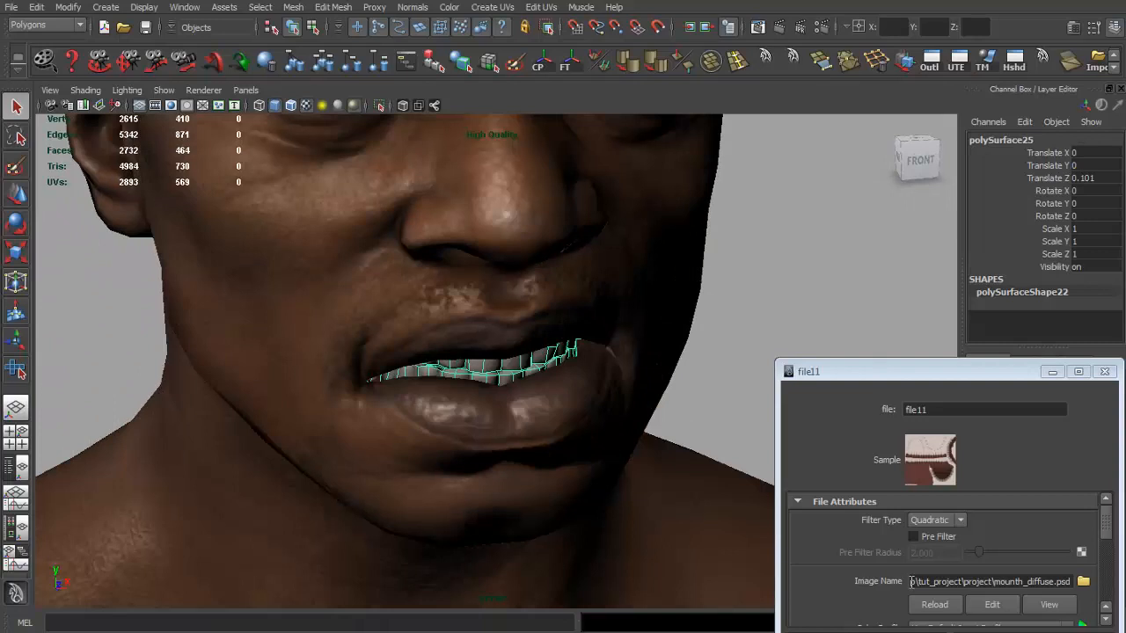
click(925, 605)
click(379, 106)
click(607, 229)
alt+drag(603, 260, 576, 361)
scroll(654, 307, down, 5)
scroll(654, 307, up, 5)
Turn off High Quality rendering in the viewport and inspect the isolated teeth and gums
click(353, 106)
click(353, 109)
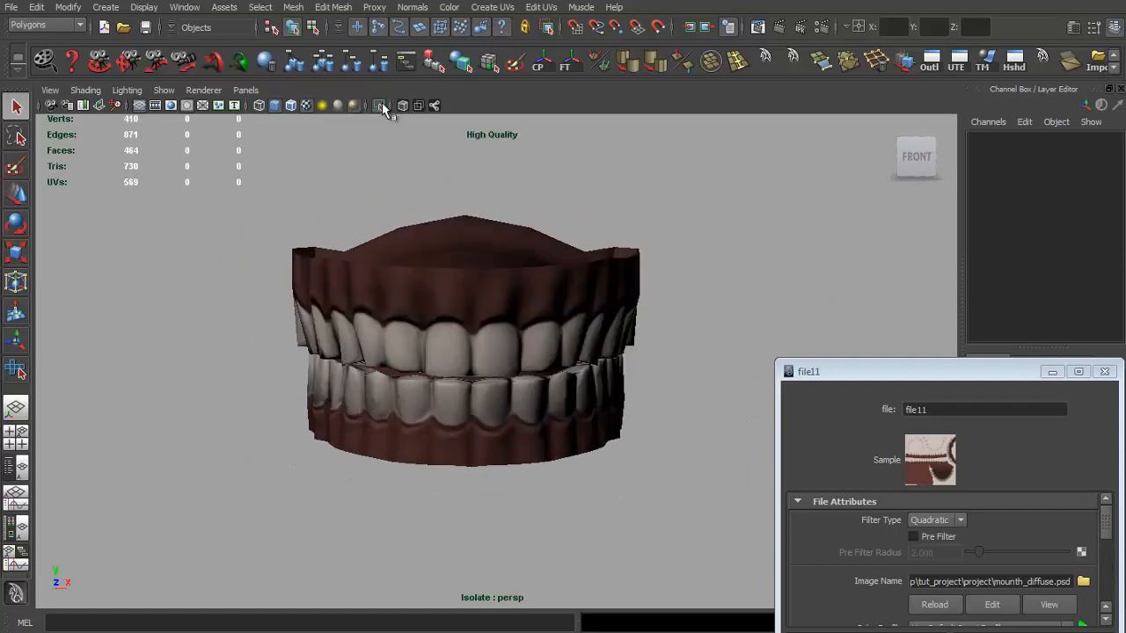
click(356, 107)
alt+drag(388, 211, 401, 236)
scroll(401, 236, down, 3)
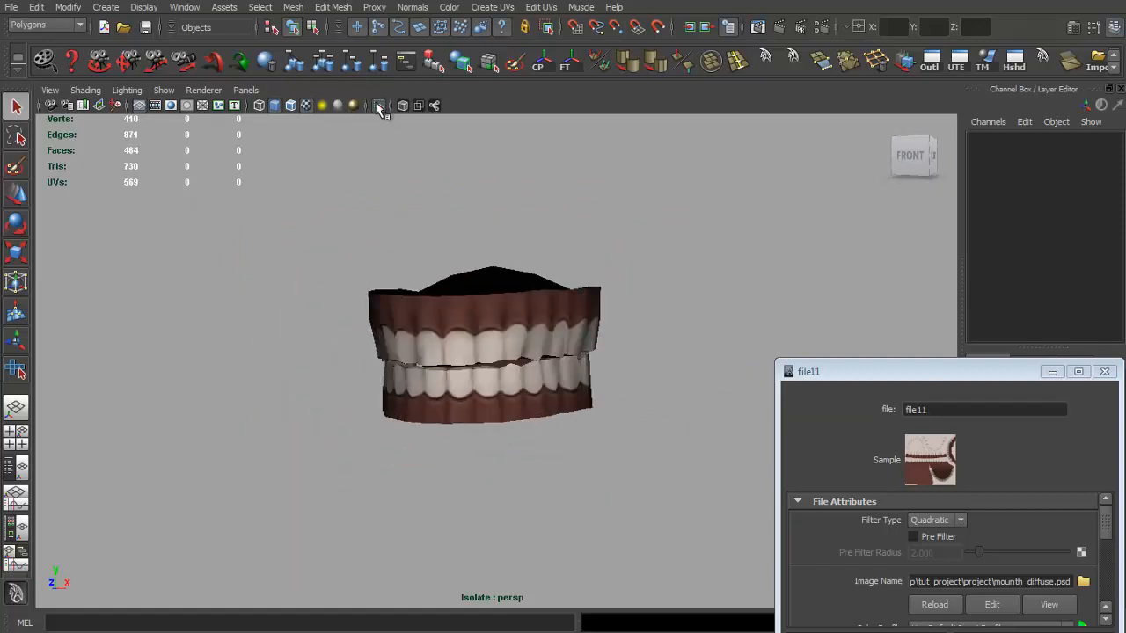
End the isolation to check the mouth on the whole head, and turn High Quality rendering back on
click(379, 107)
scroll(462, 269, down, 5)
alt+drag(462, 269, 638, 384)
scroll(375, 292, up, 4)
scroll(638, 385, up, 5)
click(354, 107)
Inspect the mouth on the head from several angles and distances, and select the teeth mesh
alt+drag(836, 270, 689, 317)
scroll(688, 318, down, 5)
alt+drag(282, 250, 342, 243)
scroll(414, 283, down, 4)
alt+right_drag(342, 243, 526, 387)
alt+drag(526, 387, 633, 397)
scroll(631, 432, down, 8)
scroll(583, 408, up, 8)
click(489, 355)
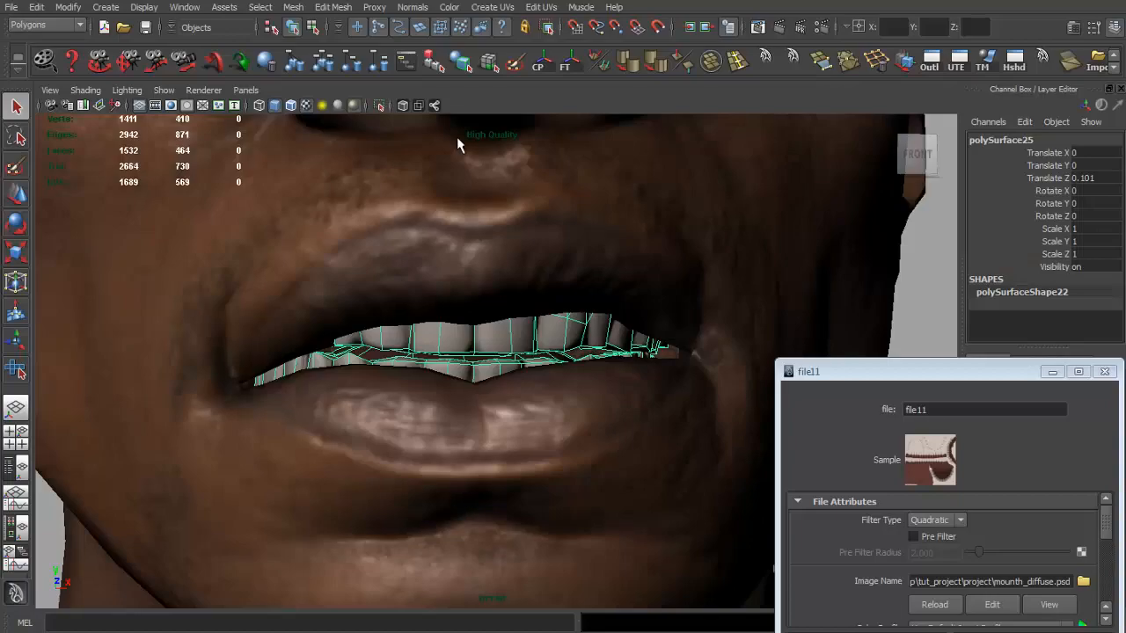
Isolate the teeth mesh, open the attributes of its mounth phong material and brighten the Specular Color to a dark grey
click(378, 106)
alt+drag(373, 264, 309, 281)
click(230, 339)
alt+drag(263, 341, 319, 307)
click(322, 305)
key(ctrl+a)
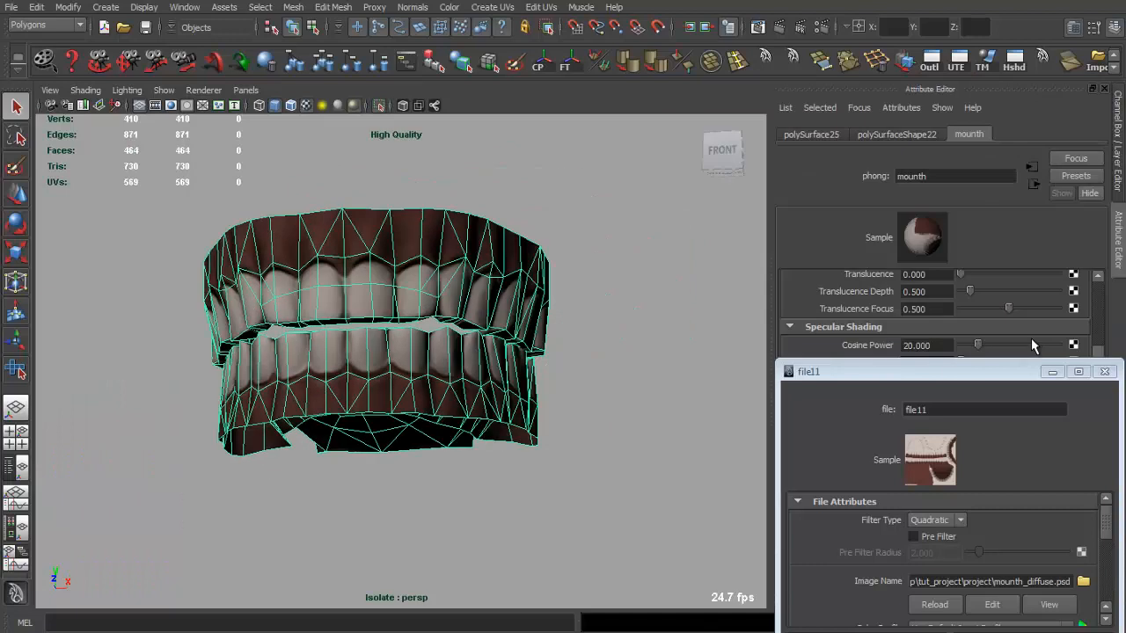
mouse_move(989, 371)
mouse_down()
mouse_move(655, 339)
mouse_move(986, 362)
mouse_up()
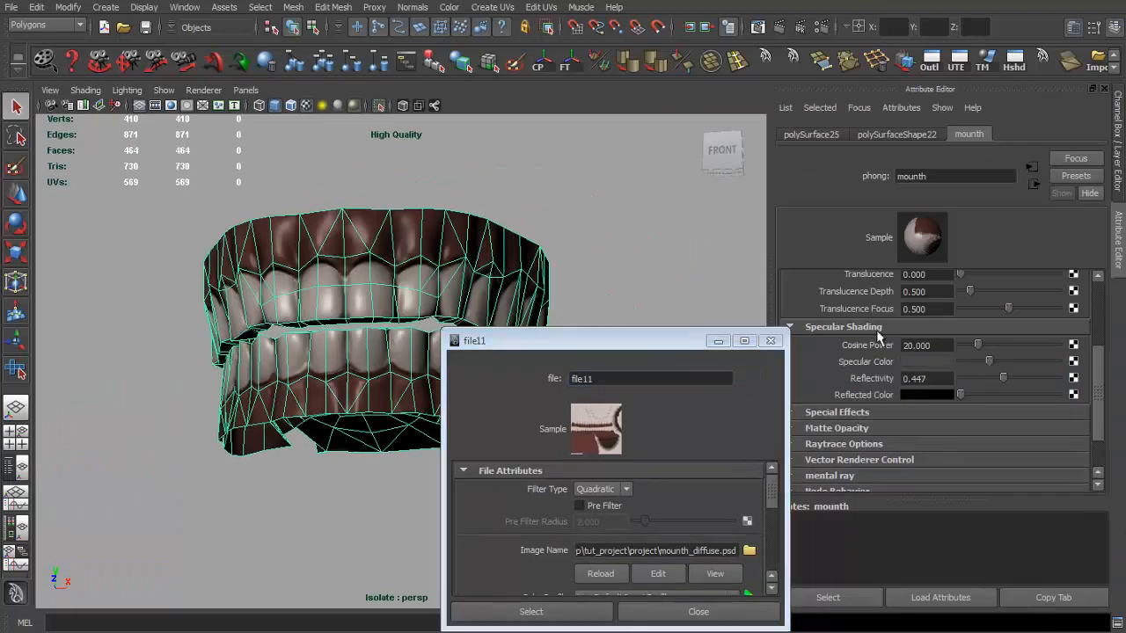
Close the file11 window and inspect the specular highlights on the isolated teeth and gums from several angles and distances
click(607, 236)
alt+drag(603, 236, 568, 272)
click(776, 339)
mouse_move(644, 334)
alt+mouse_down()
mouse_move(606, 296)
mouse_move(661, 345)
alt+mouse_up()
alt+right_drag(661, 345, 748, 387)
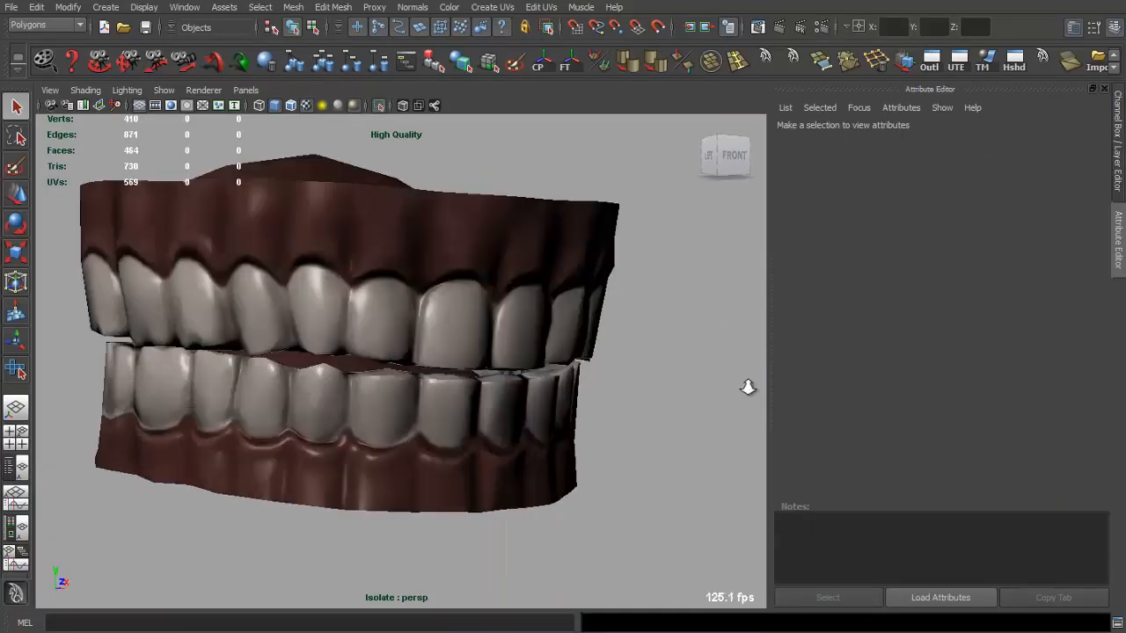
alt+drag(748, 387, 599, 381)
scroll(550, 360, down, 8)
scroll(598, 381, up, 8)
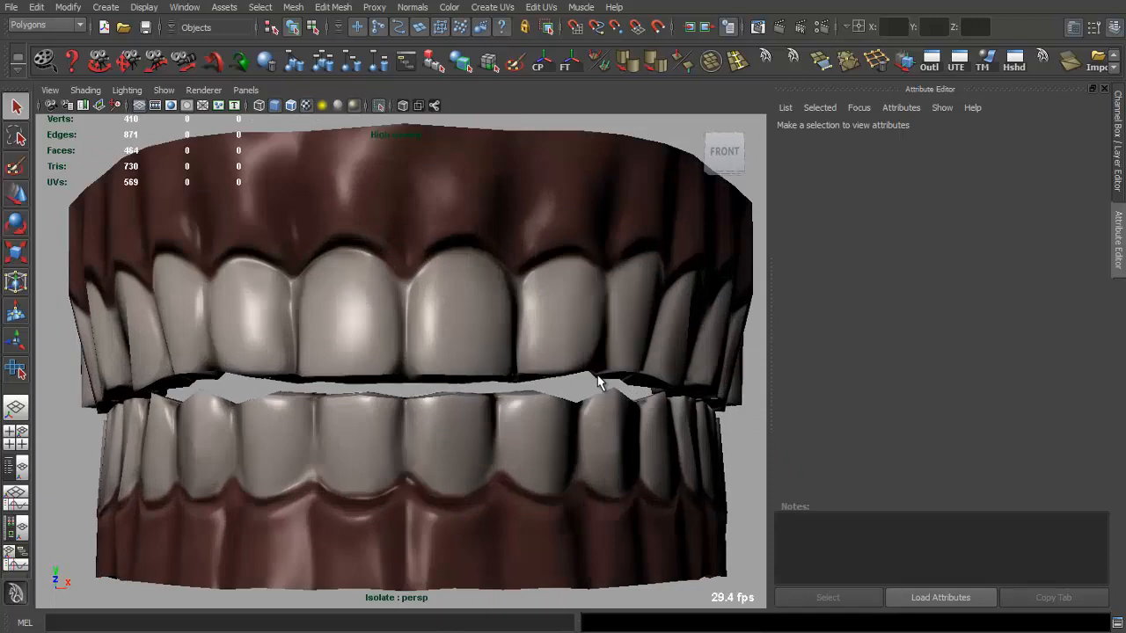
Switch to Photoshop and duplicate the mounth_diffuse.psd document as mounth_diffuse copy, keeping its layers
key(alt+Tab)
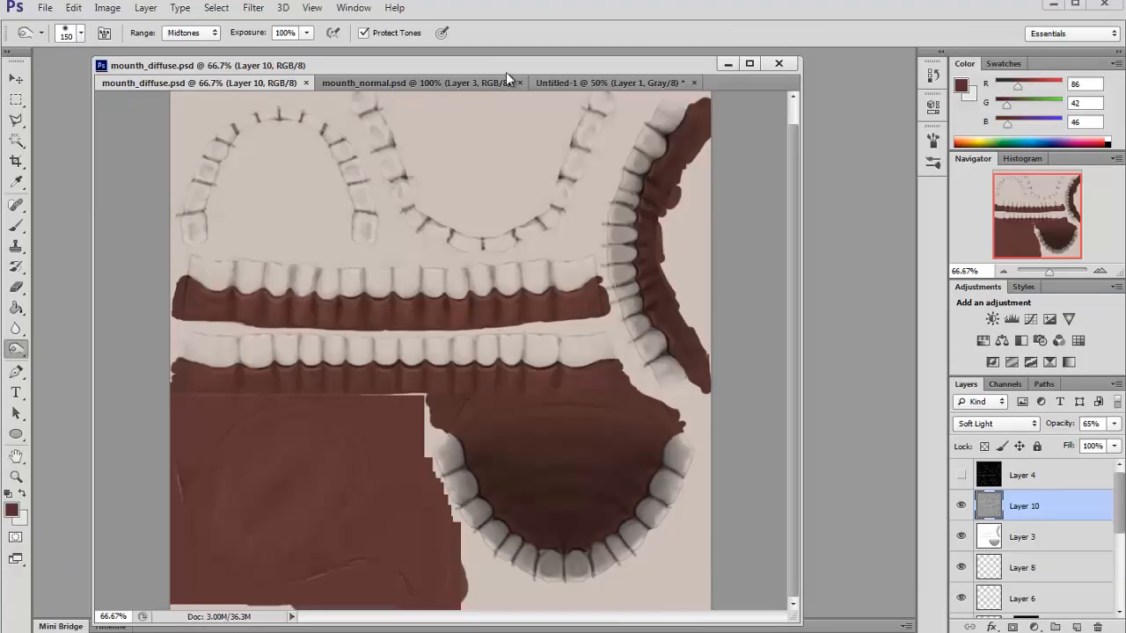
right_click(506, 71)
click(549, 77)
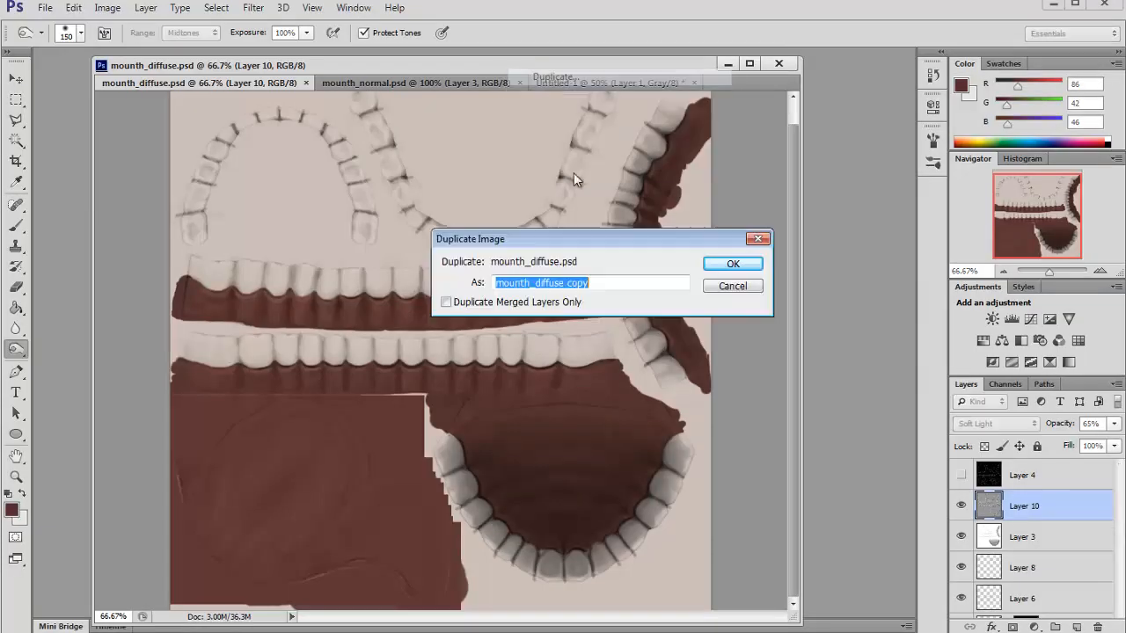
click(730, 266)
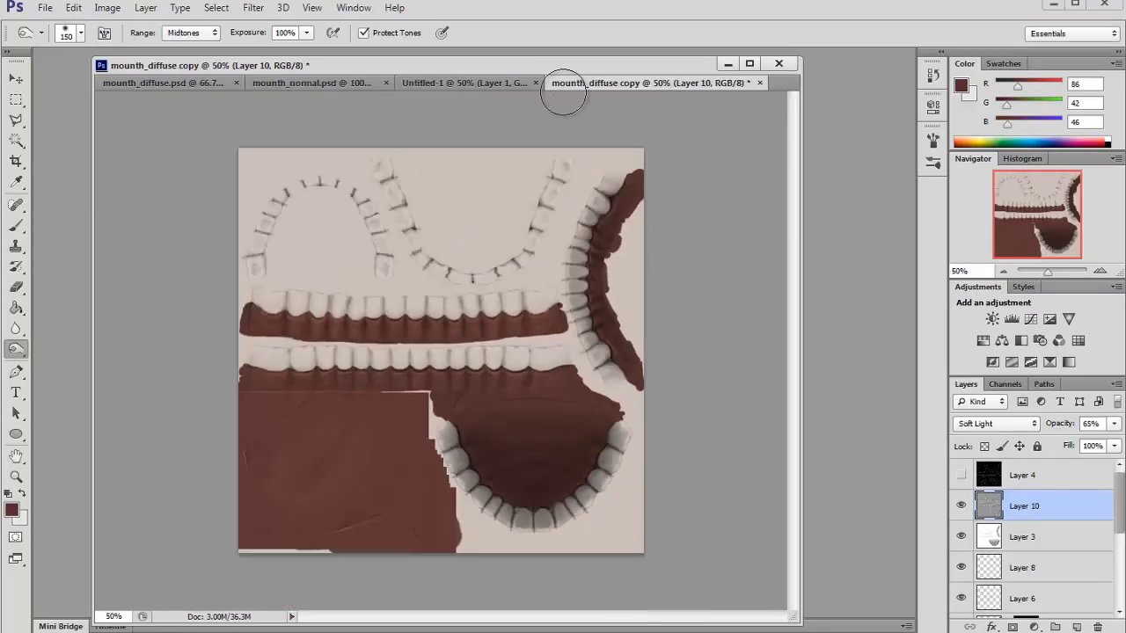
Add a Hue/Saturation adjustment layer above Layer 10 and desaturate the texture to grayscale
click(1034, 627)
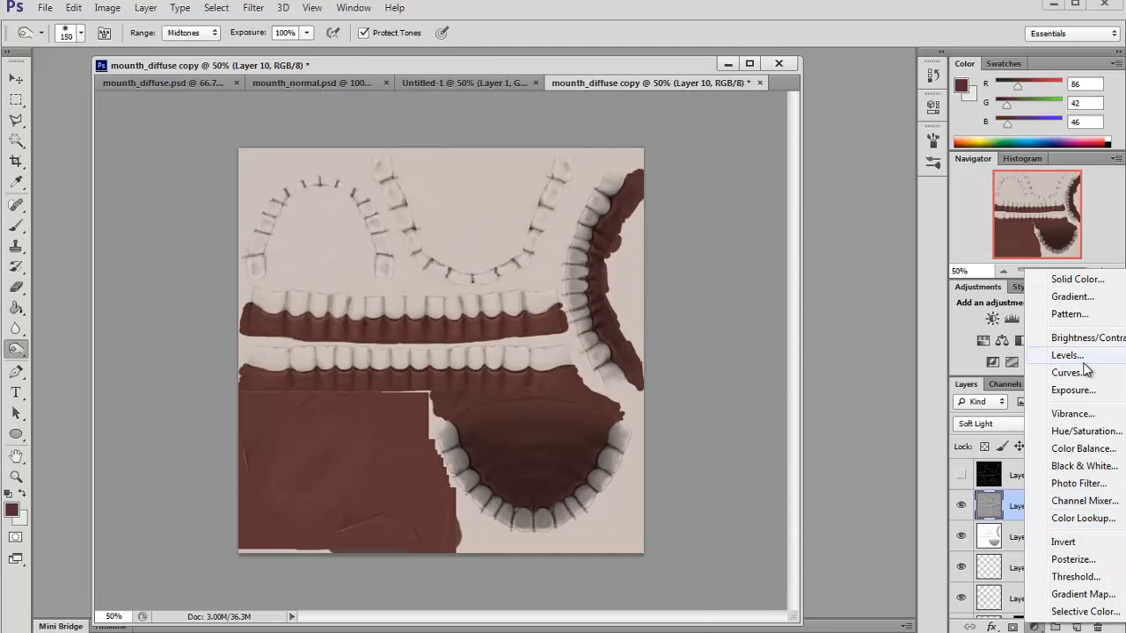
click(1085, 431)
click(887, 97)
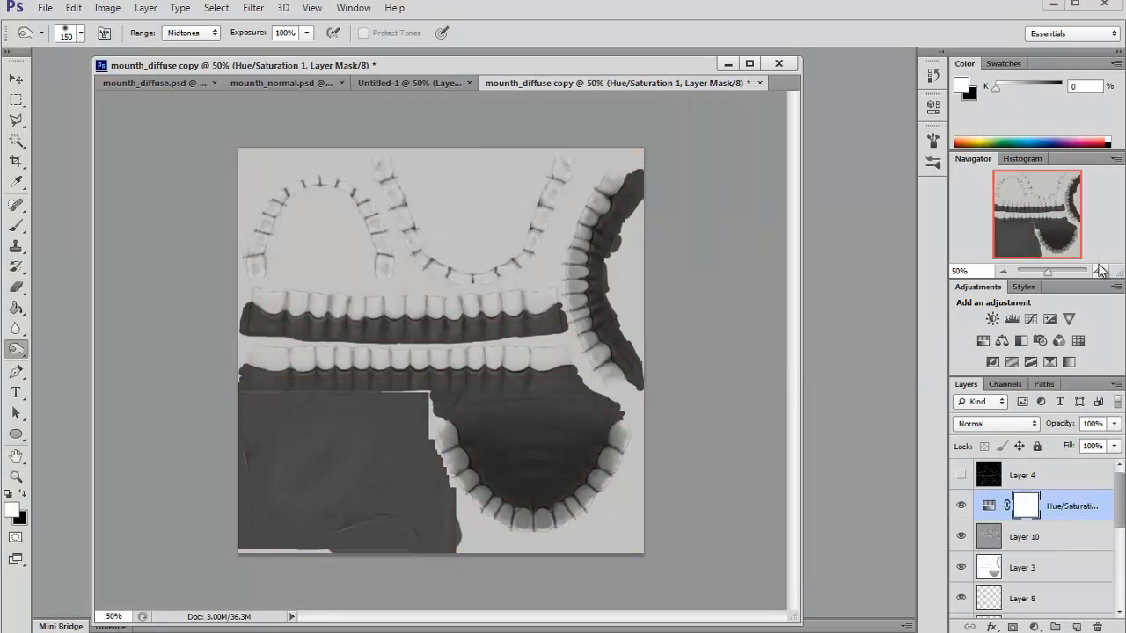
Add a Levels adjustment layer above the Hue/Saturation layer with input levels 64, 1.94 and 236
click(1099, 271)
click(1100, 271)
click(1031, 627)
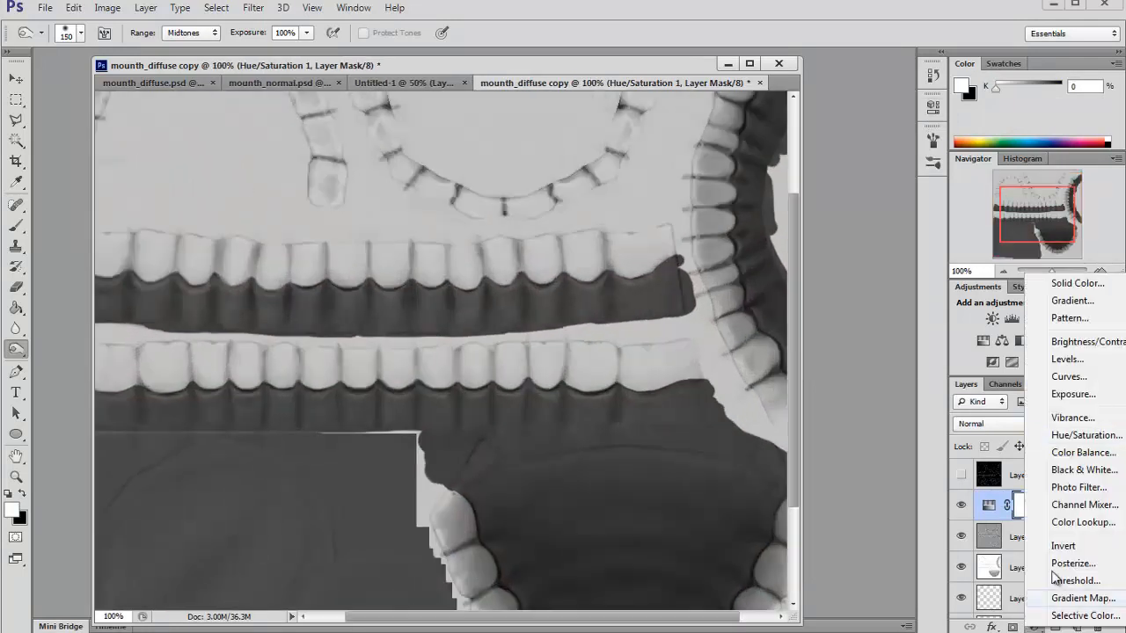
click(1089, 363)
drag(895, 260, 869, 260)
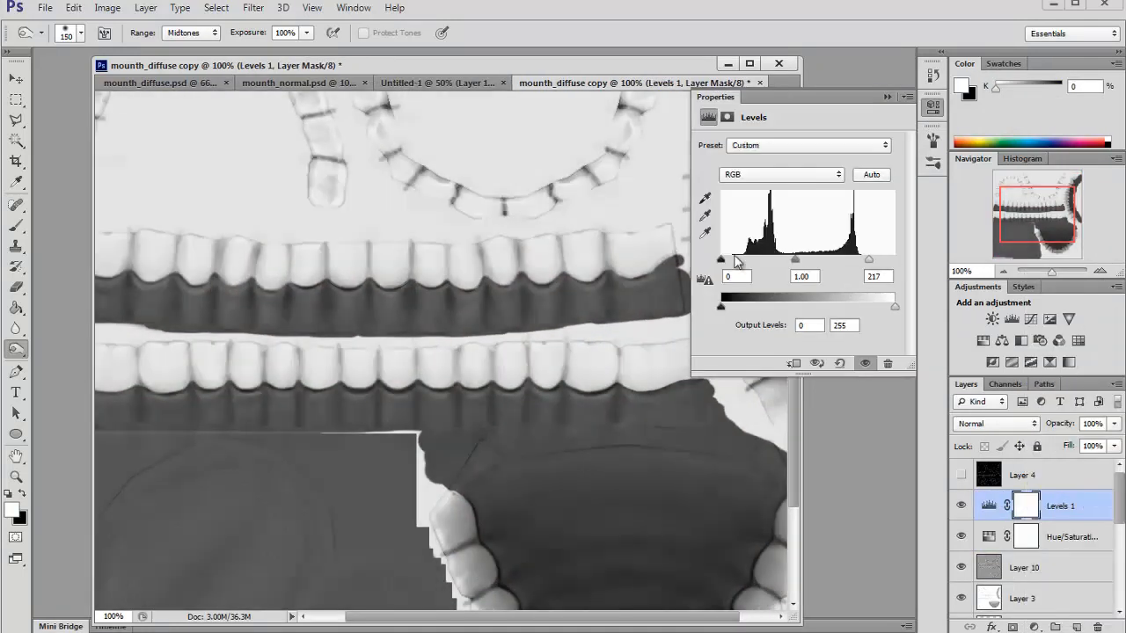
mouse_move(721, 260)
mouse_down()
mouse_move(758, 264)
mouse_move(742, 262)
mouse_up()
mouse_move(870, 260)
mouse_down()
mouse_move(766, 264)
mouse_move(878, 262)
mouse_up()
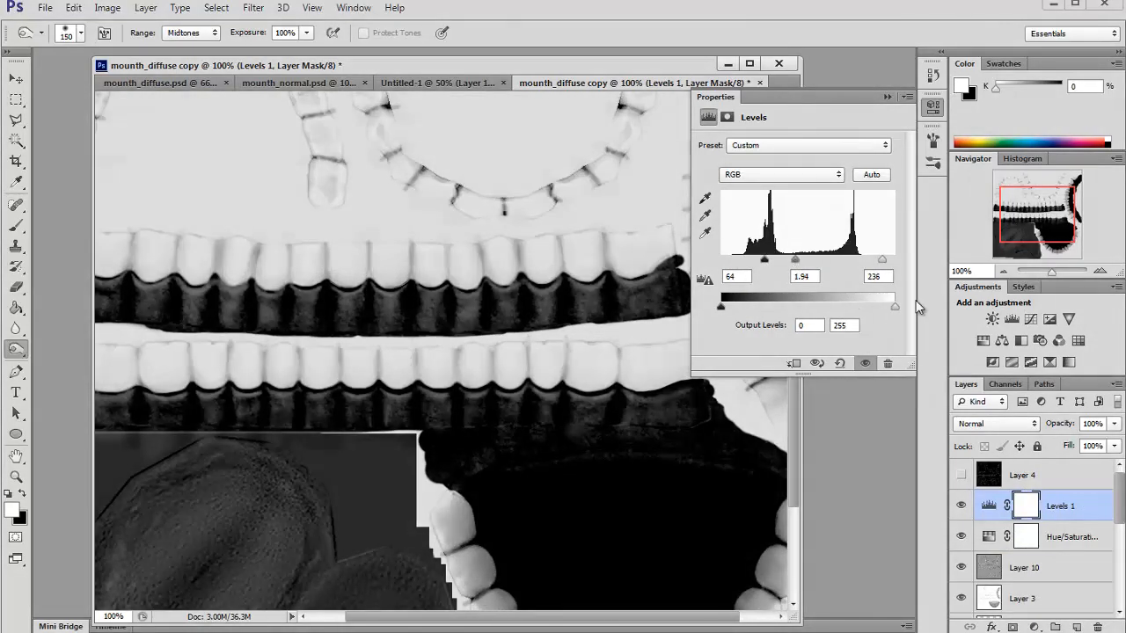
Set the Levels adjustment's output range to 58–198 and its input black point to 49
drag(721, 307, 770, 299)
mouse_move(764, 260)
mouse_down()
mouse_move(745, 258)
mouse_move(754, 260)
mouse_up()
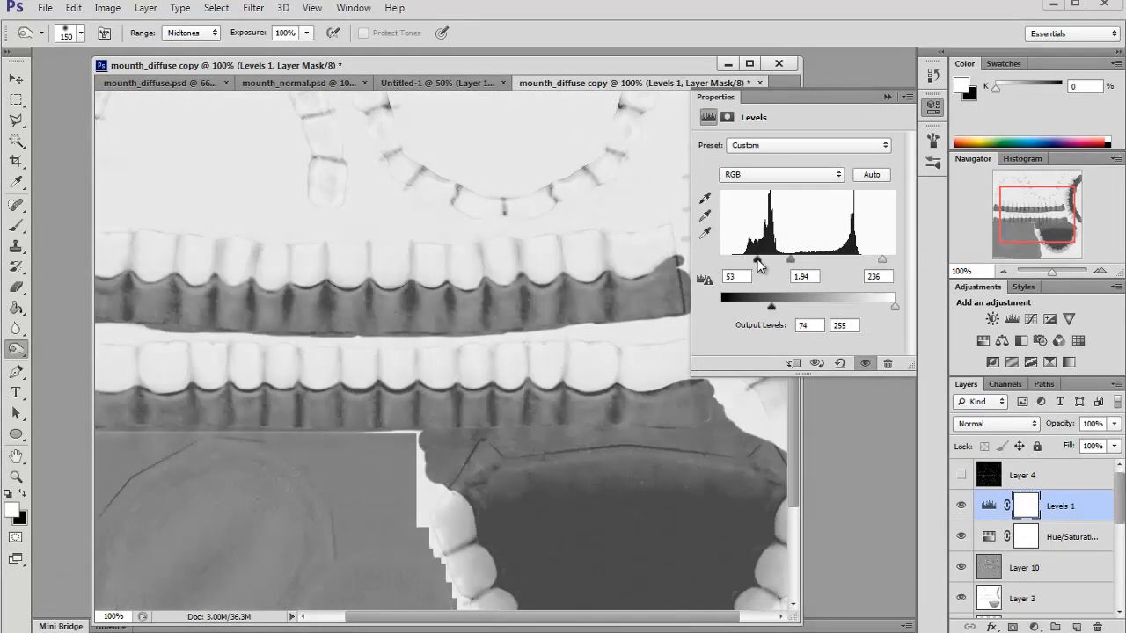
drag(771, 308, 760, 307)
drag(894, 307, 859, 305)
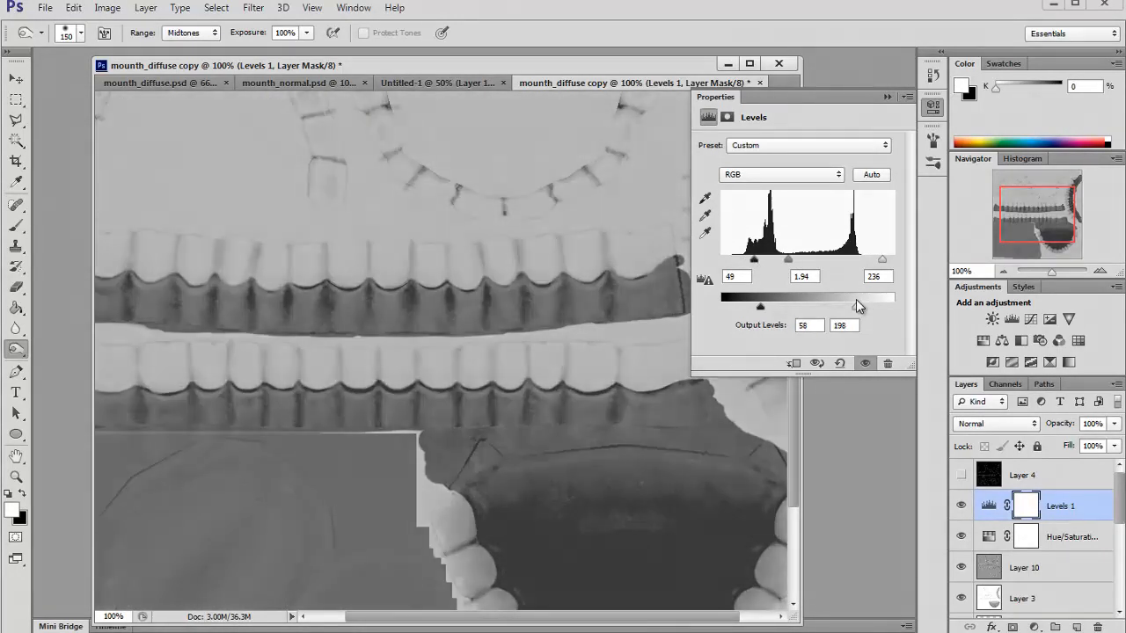
drag(1036, 198, 1016, 214)
scroll(995, 570, down, 4)
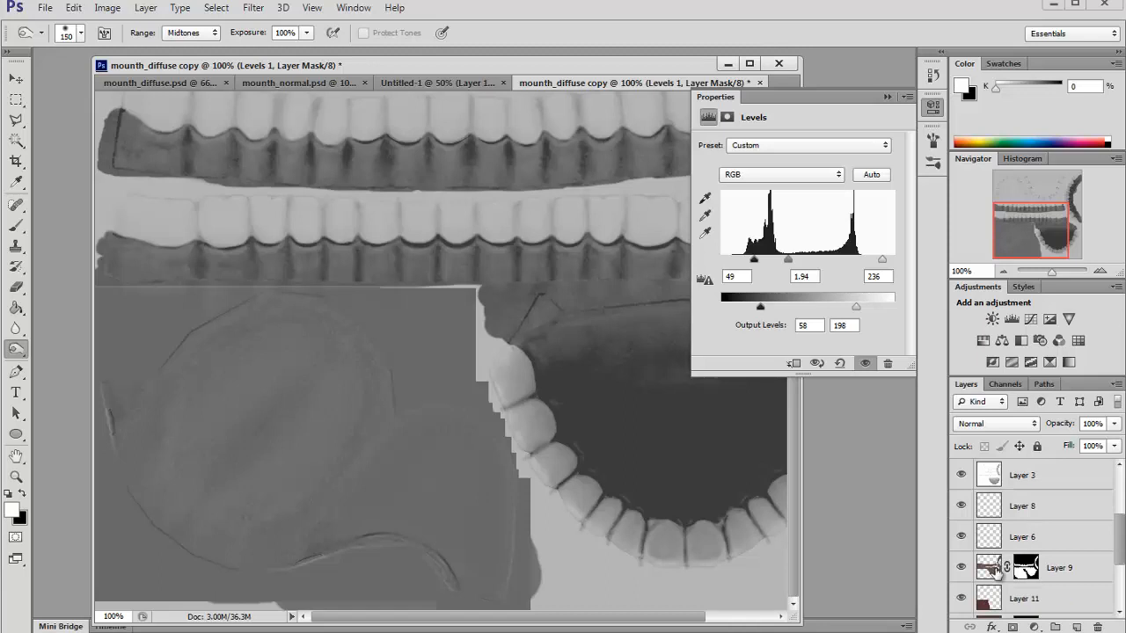
scroll(995, 570, down, 4)
click(1021, 479)
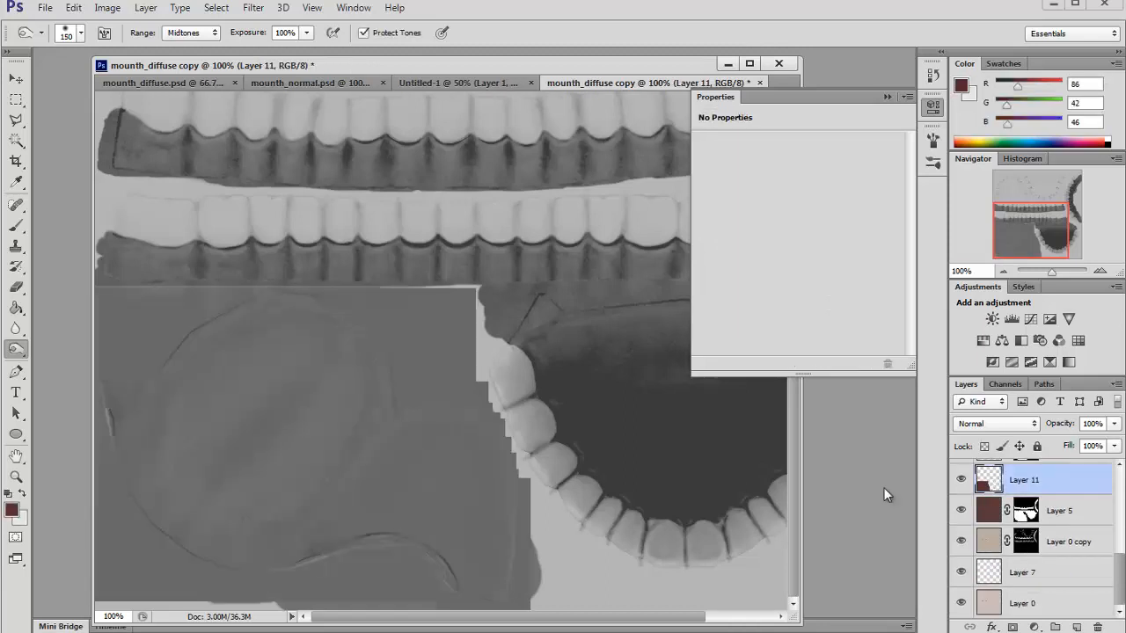
key(ctrl+l)
drag(850, 317, 818, 321)
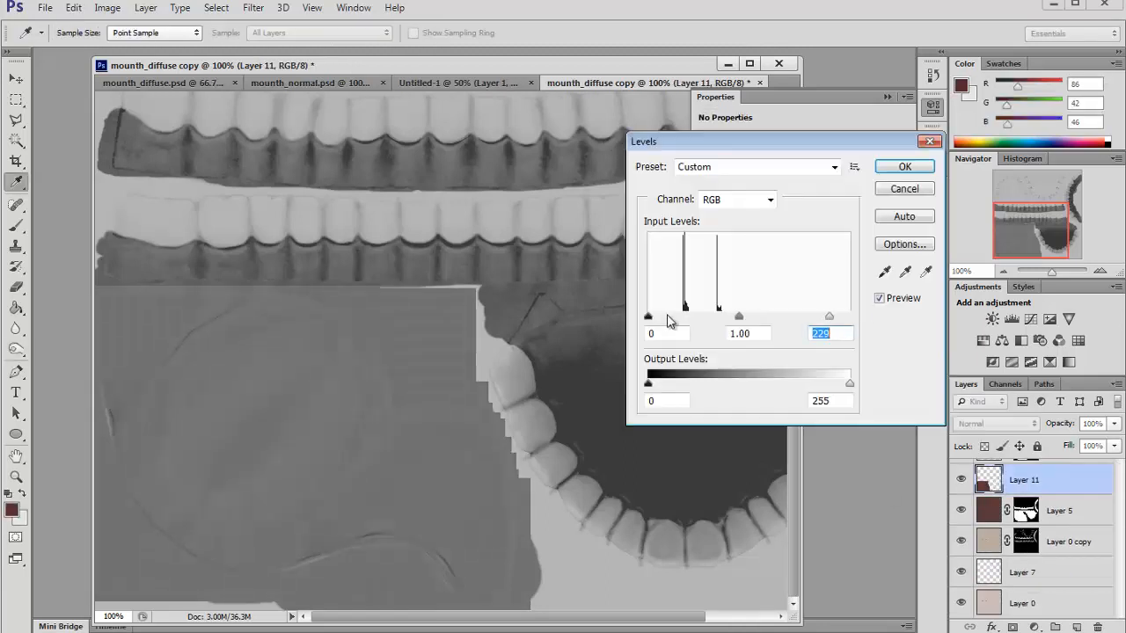
mouse_move(650, 317)
mouse_down()
mouse_move(702, 320)
mouse_move(642, 318)
mouse_up()
click(891, 191)
Try moving Layer 11 above the Levels adjustment layer, and undo the move
scroll(1005, 530, up, 2)
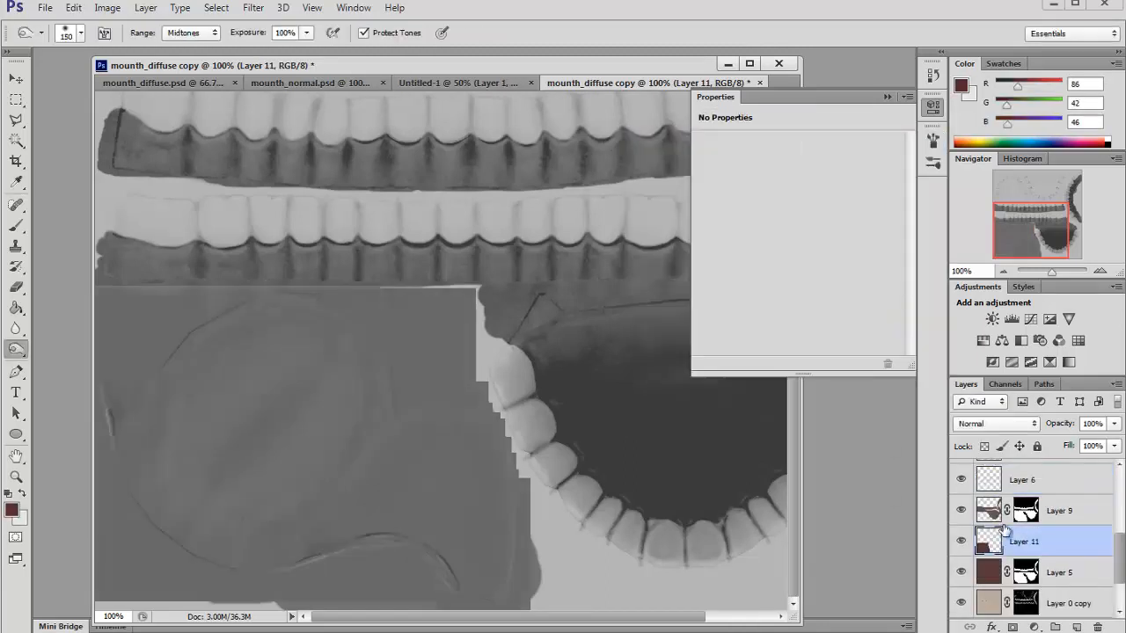
drag(1006, 530, 1021, 495)
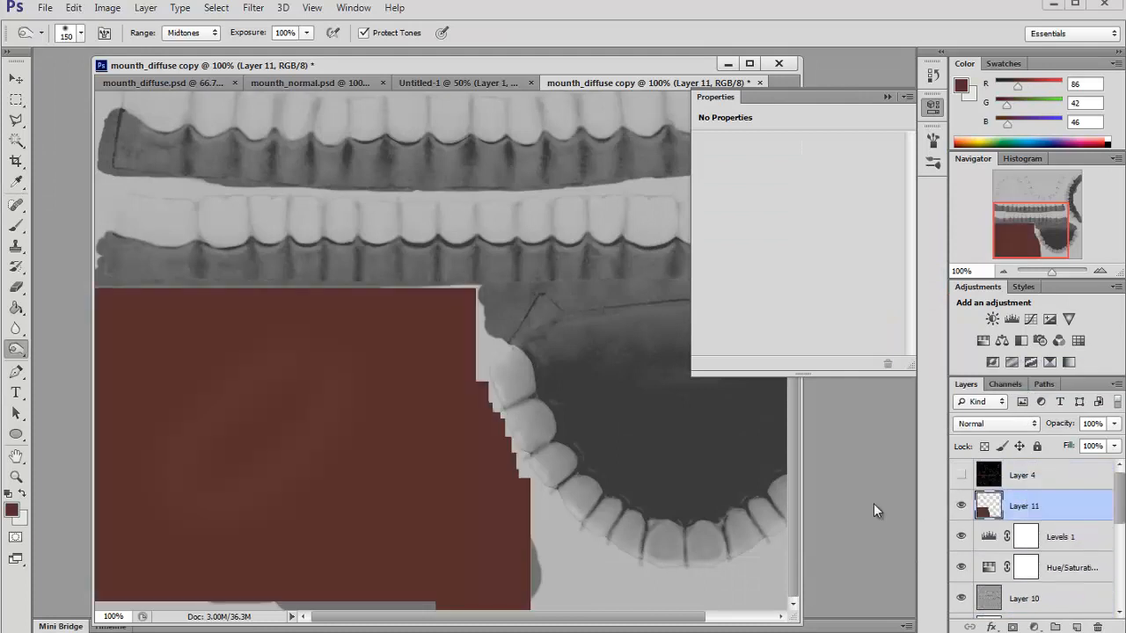
click(1050, 545)
key(ctrl+z)
Toggle the visibility of Layer 11, Layer 9 and Layer 5 to examine what each contributes to the tongue and gum areas
click(977, 519)
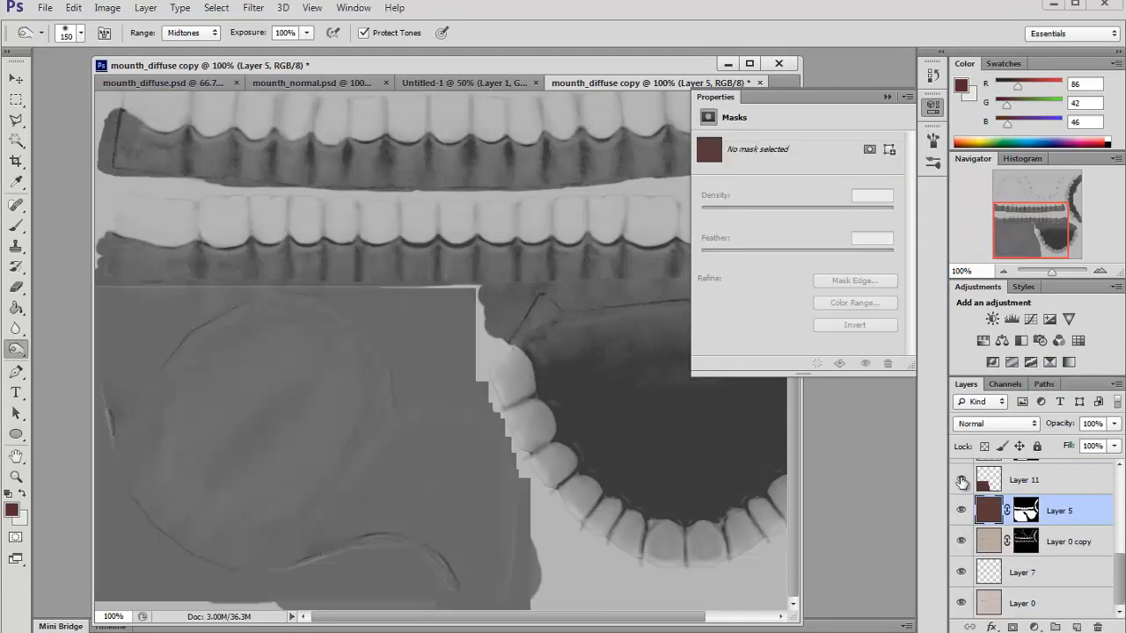
scroll(968, 518, up, 1)
click(961, 511)
click(962, 511)
scroll(969, 522, up, 1)
scroll(970, 526, down, 2)
scroll(963, 546, up, 2)
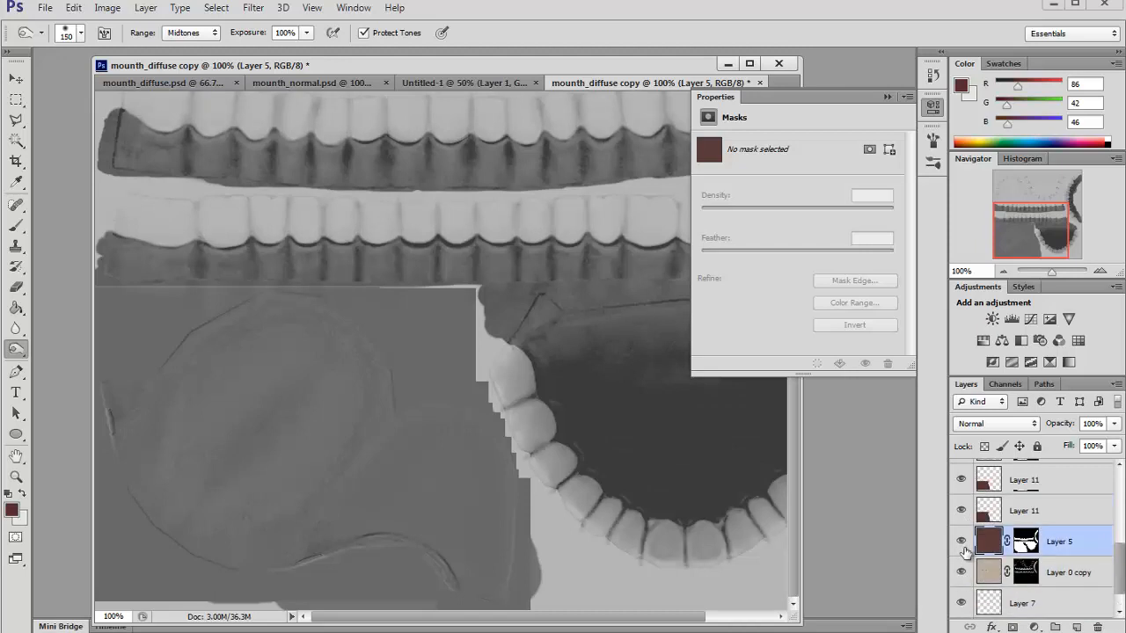
click(963, 542)
click(963, 542)
click(962, 510)
click(961, 542)
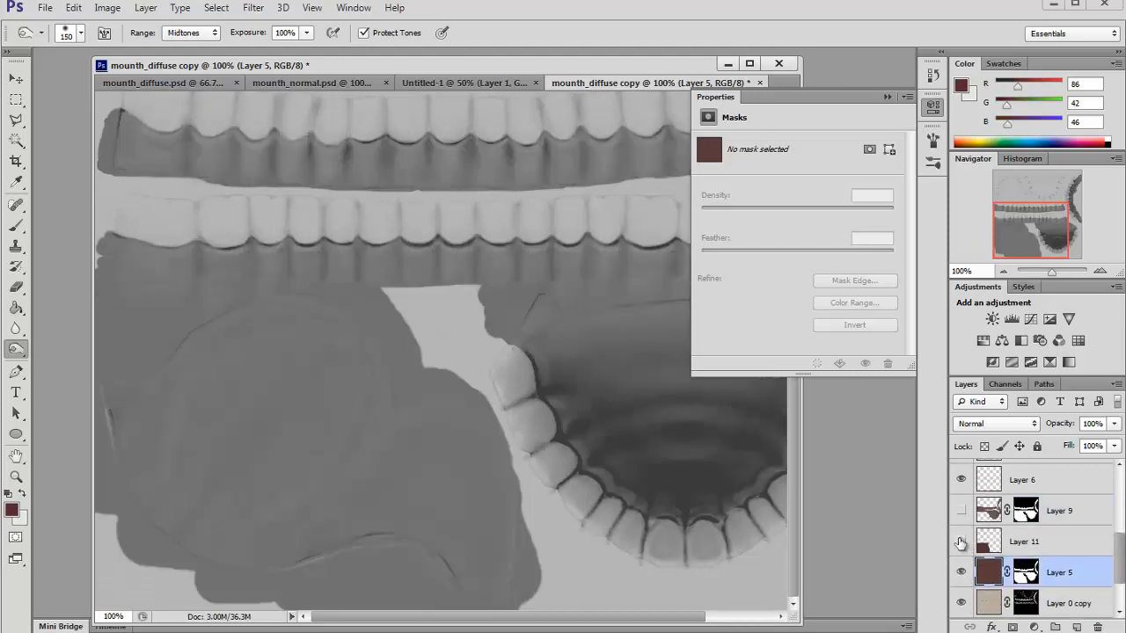
click(962, 573)
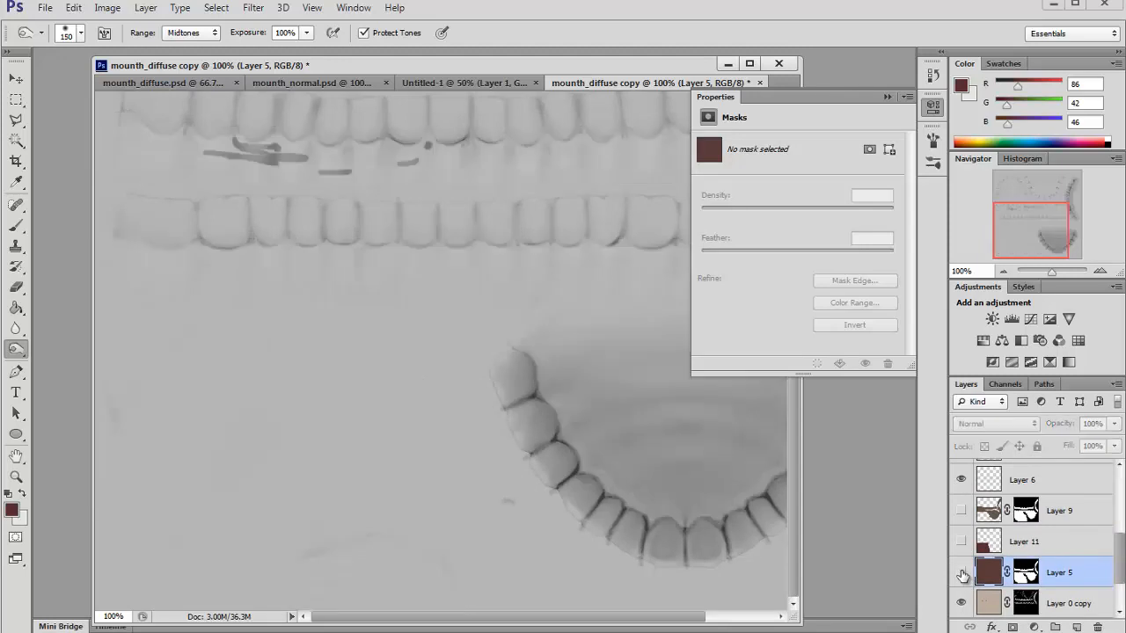
click(962, 572)
click(963, 542)
click(963, 512)
click(962, 574)
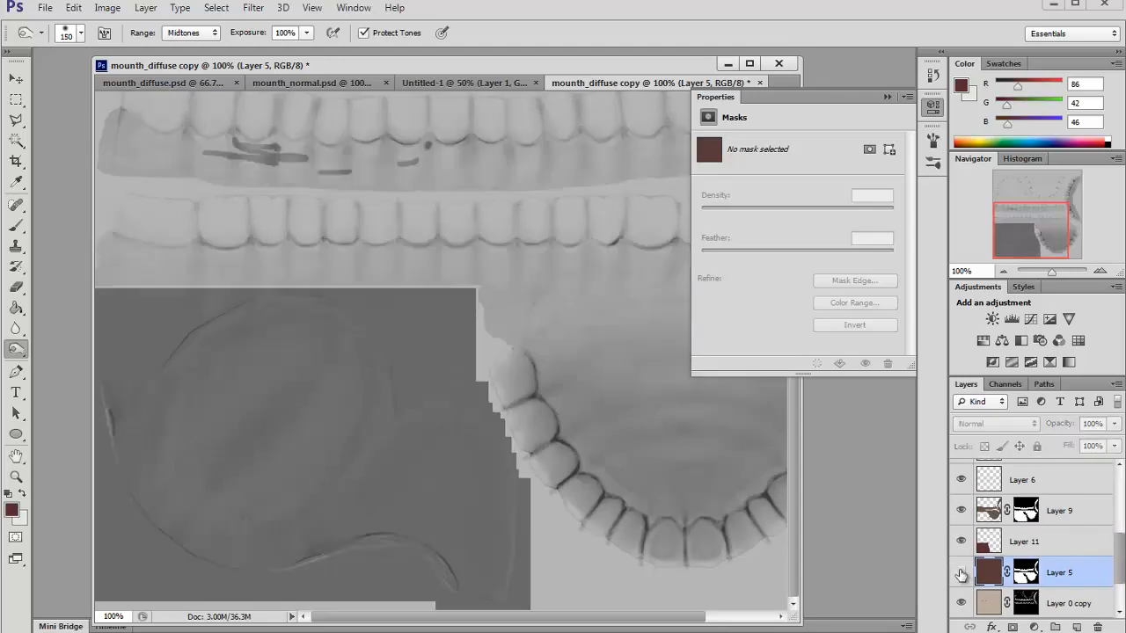
click(962, 574)
click(962, 543)
click(962, 543)
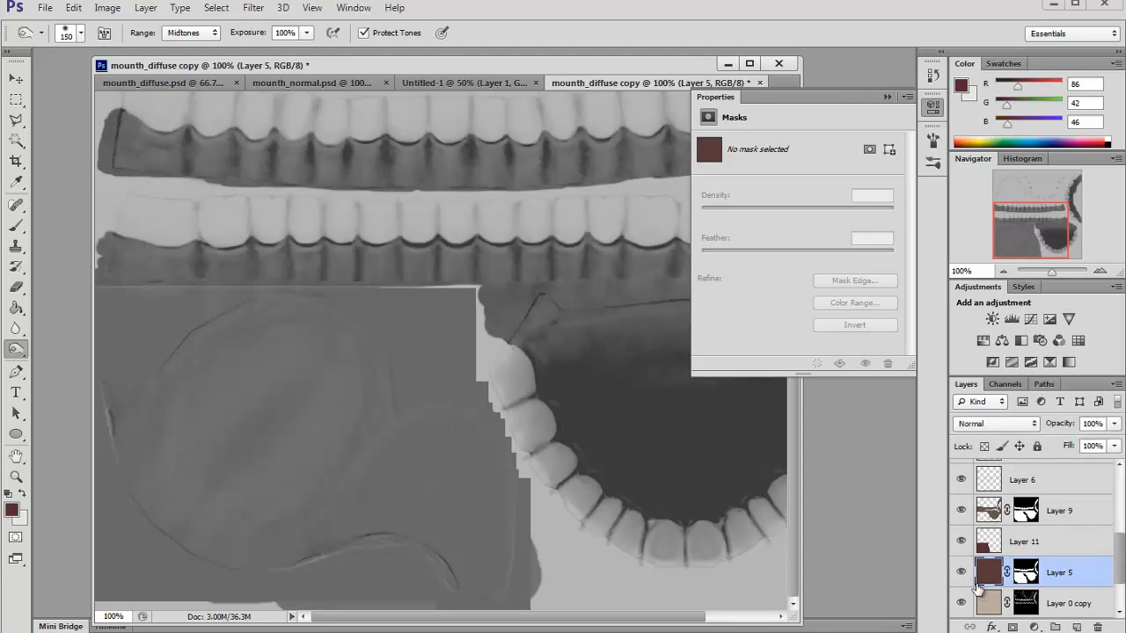
click(17, 101)
mouse_move(100, 287)
mouse_down()
mouse_move(462, 554)
mouse_move(496, 609)
mouse_up()
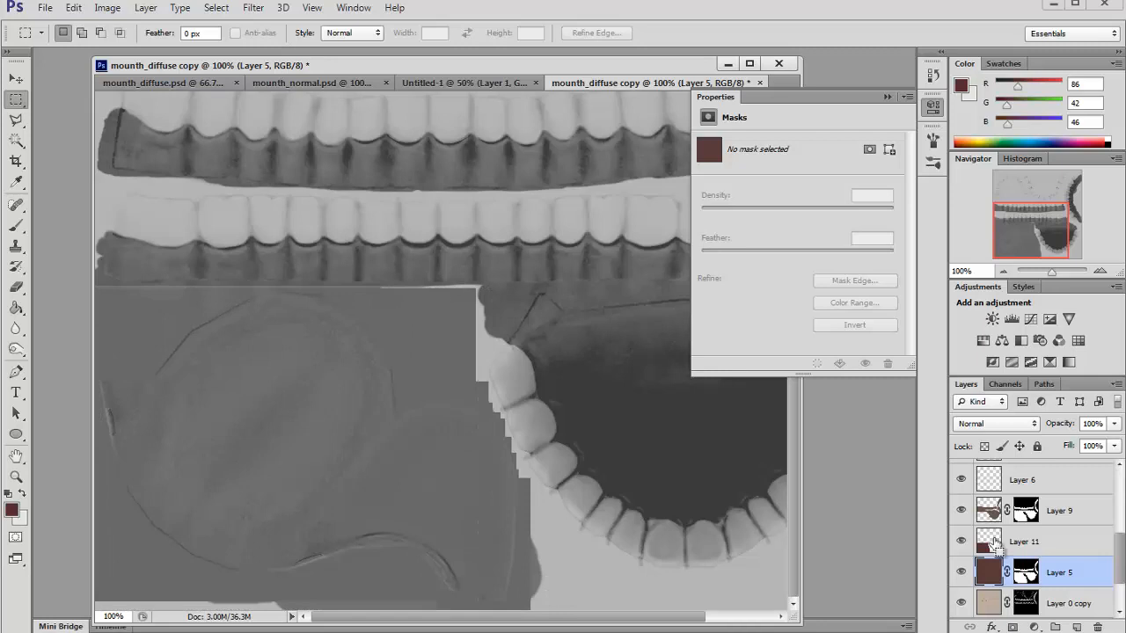
key(ctrl+l)
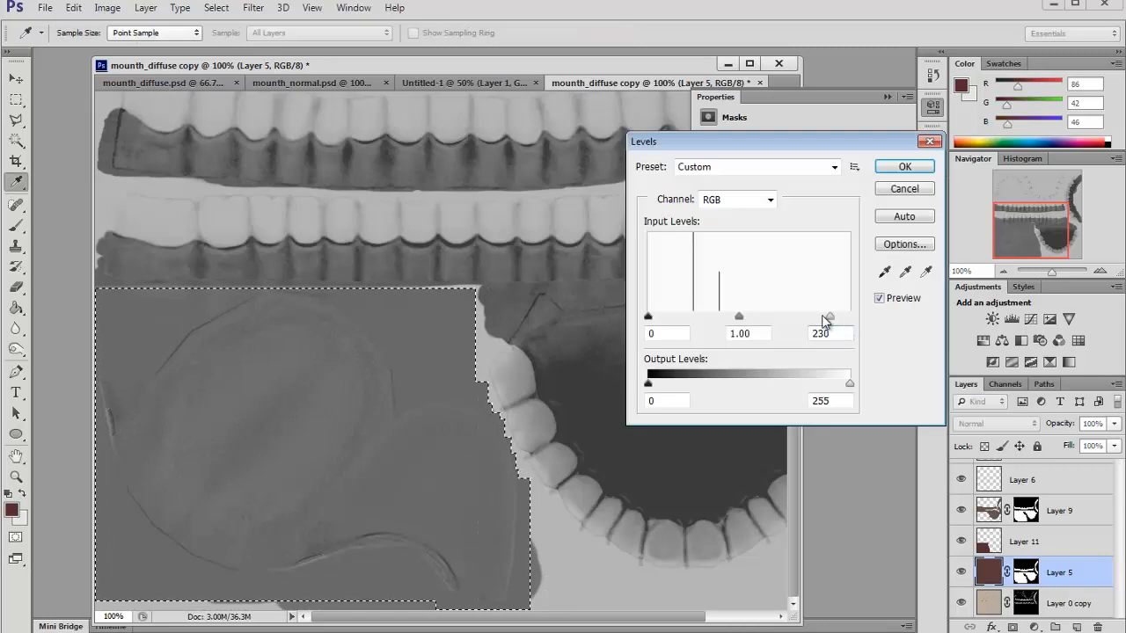
key(Escape)
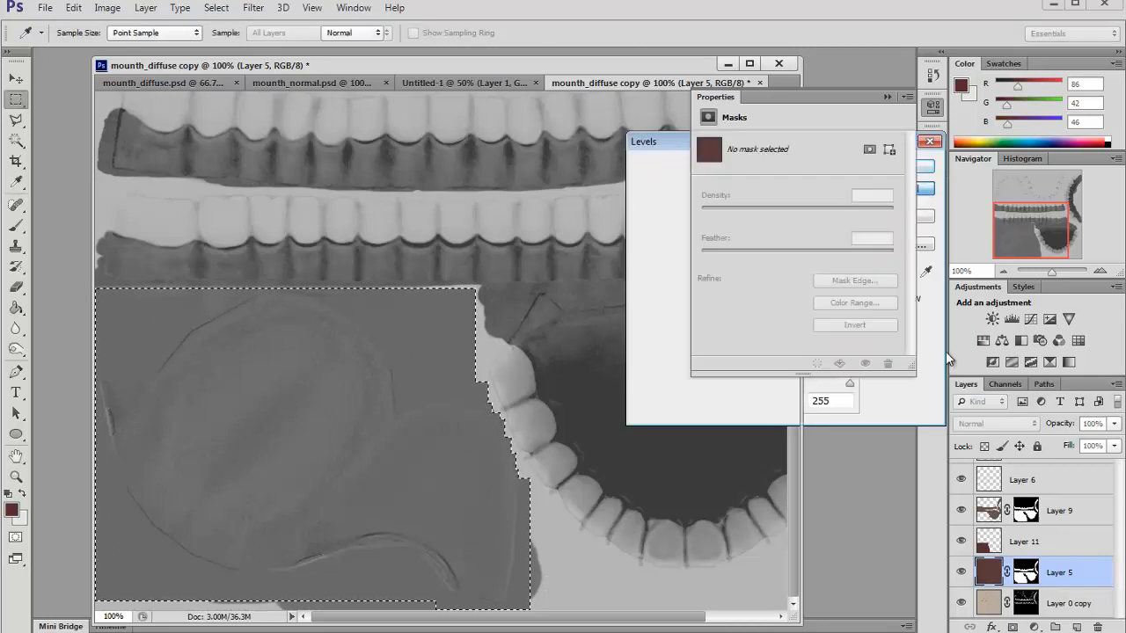
Check Layer 9 and its neighbouring layers for the tongue detail, toggling Layer 9's visibility
scroll(981, 572, down, 1)
click(981, 575)
scroll(986, 555, up, 1)
click(979, 512)
click(962, 511)
click(963, 512)
scroll(1011, 535, up, 2)
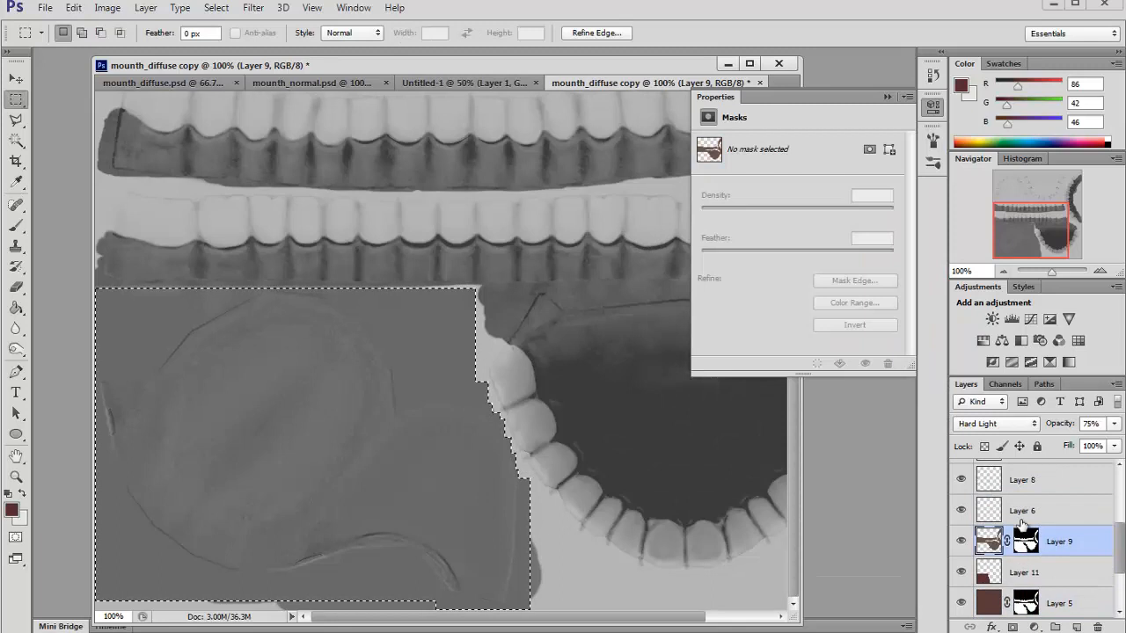
scroll(989, 546, down, 2)
click(989, 545)
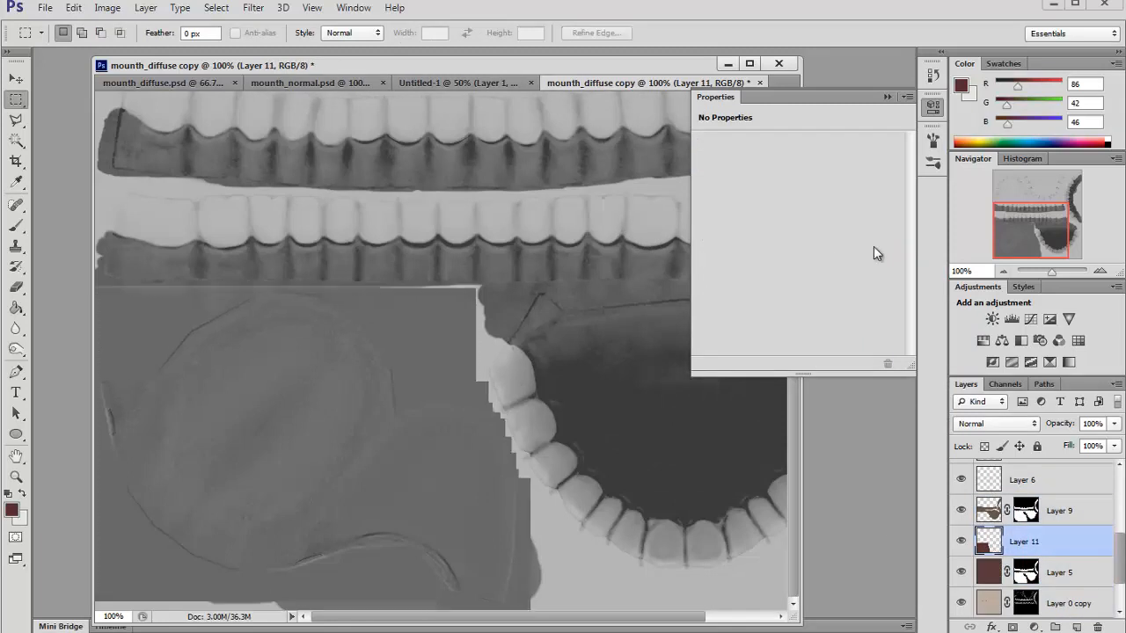
Make Layer 10 the active layer and load Layer 11's outline as a selection around the tongue area
click(892, 99)
scroll(1003, 519, up, 2)
click(1001, 517)
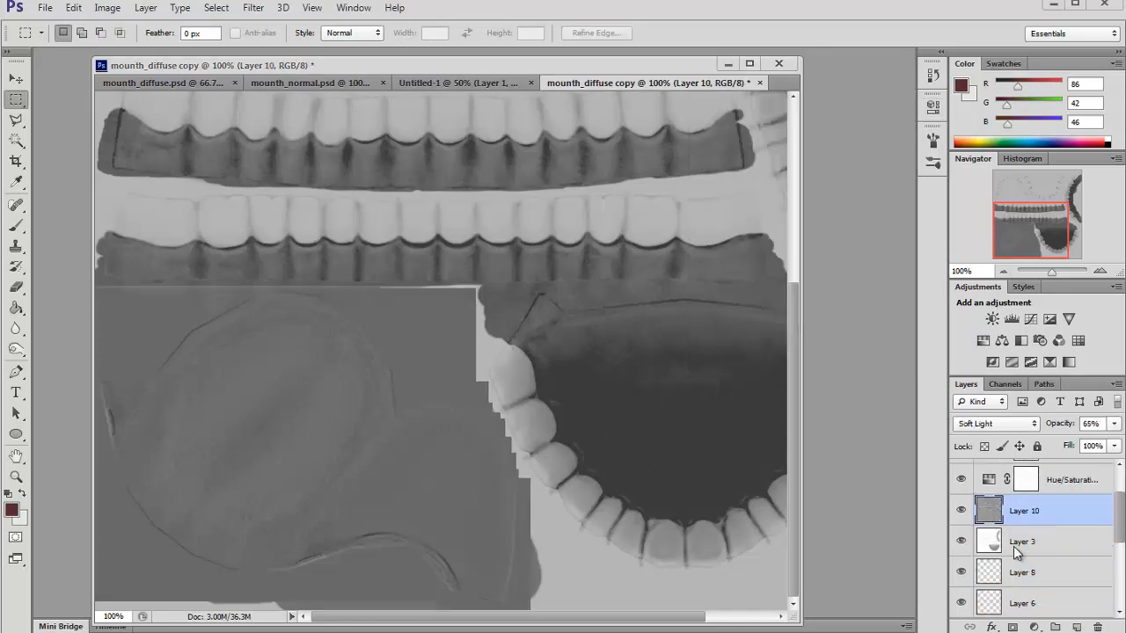
scroll(1016, 551, down, 2)
scroll(997, 553, up, 2)
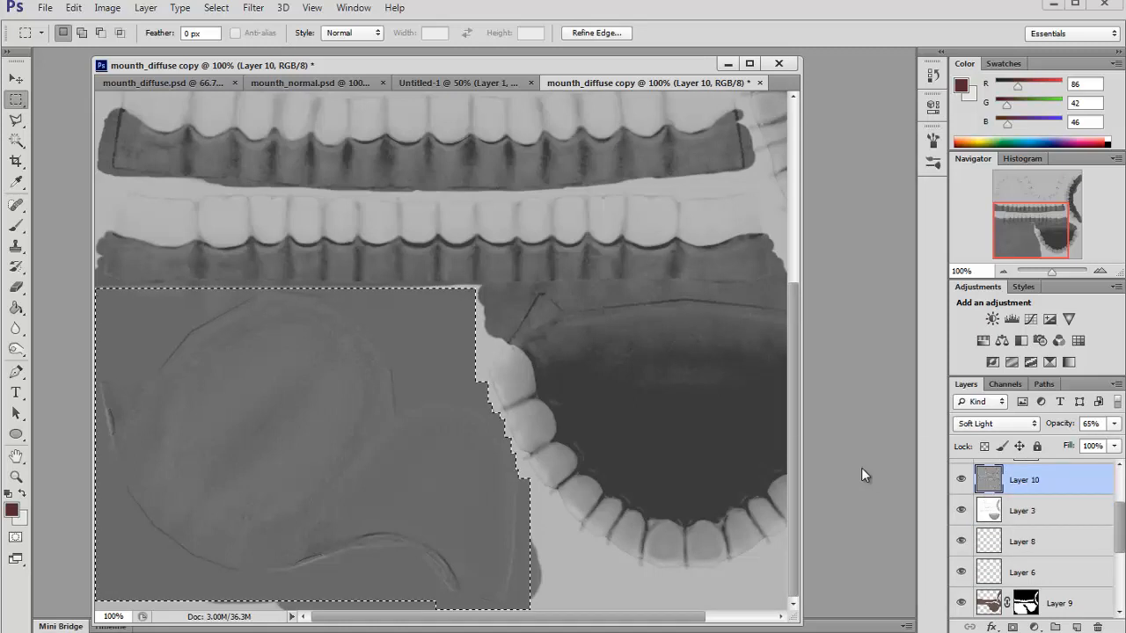
Boost the tongue detail in the selected area of Layer 10 with Levels, using input levels 84, 0.38 and 180
key(ctrl+l)
drag(849, 315, 809, 316)
drag(695, 319, 716, 319)
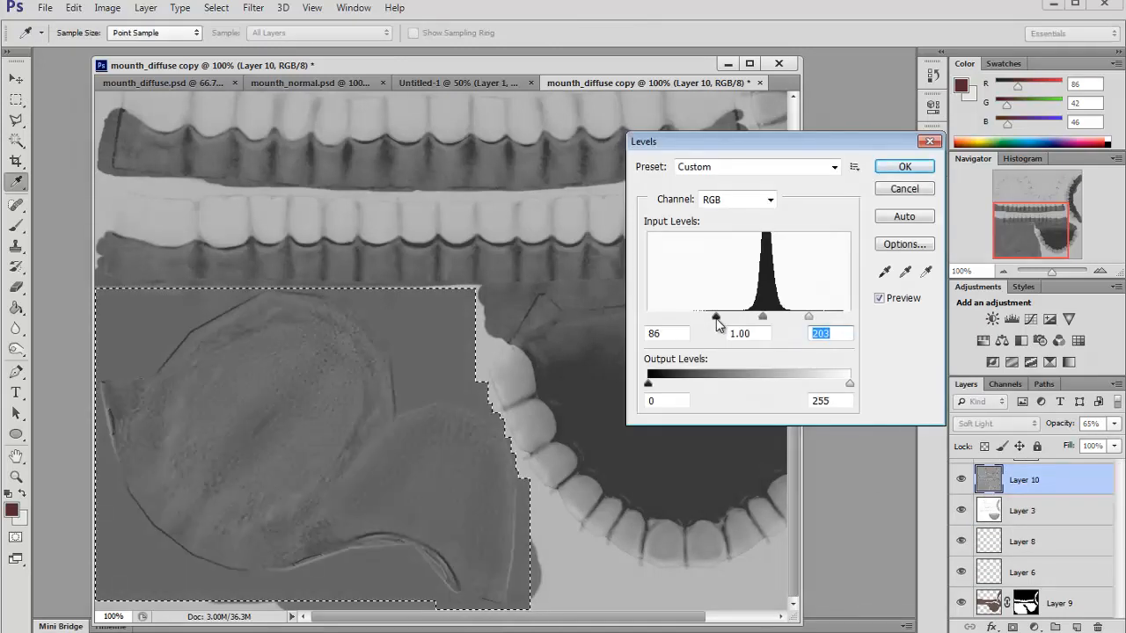
drag(808, 317, 774, 320)
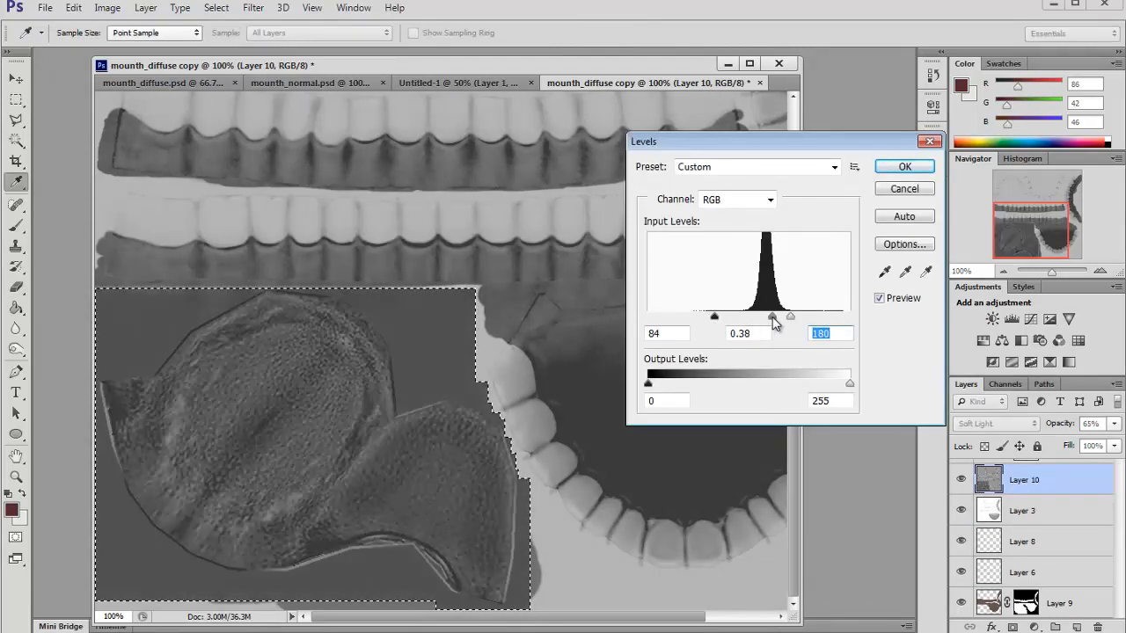
click(902, 167)
Close the Levels adjustment and save the copied document in Photoshop format under the file name mounth_spec
key(m)
click(642, 349)
key(ctrl+s)
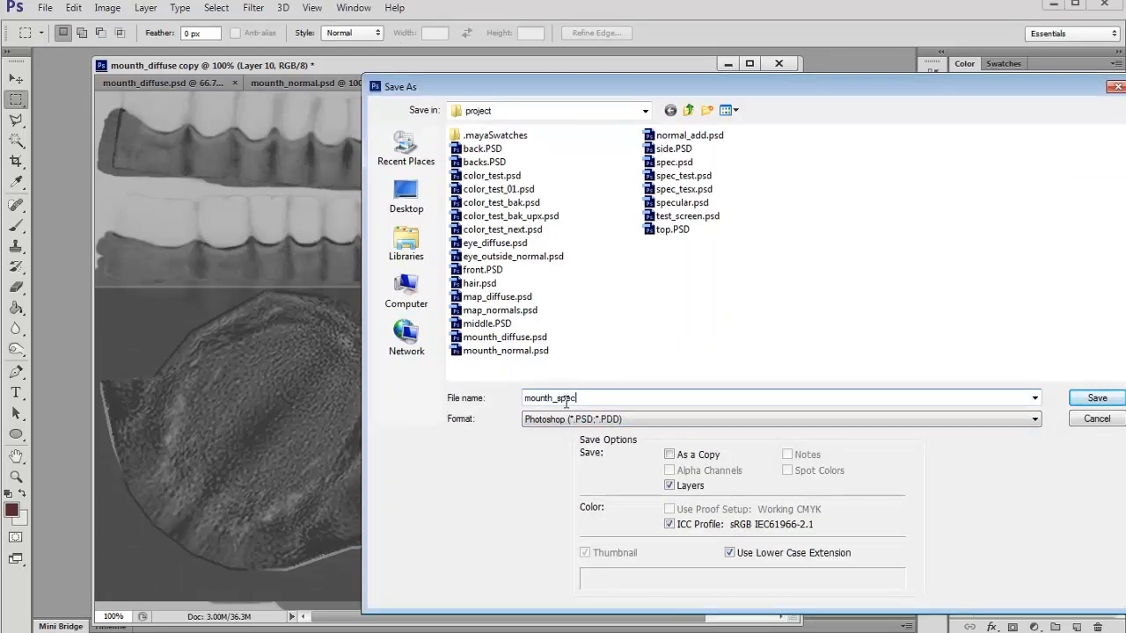
text(mounth_spec)
key(Return)
Switch to Maya and connect mounth_spec.psd as a file texture to the mounth phong material's Specular Color
key(alt+Tab)
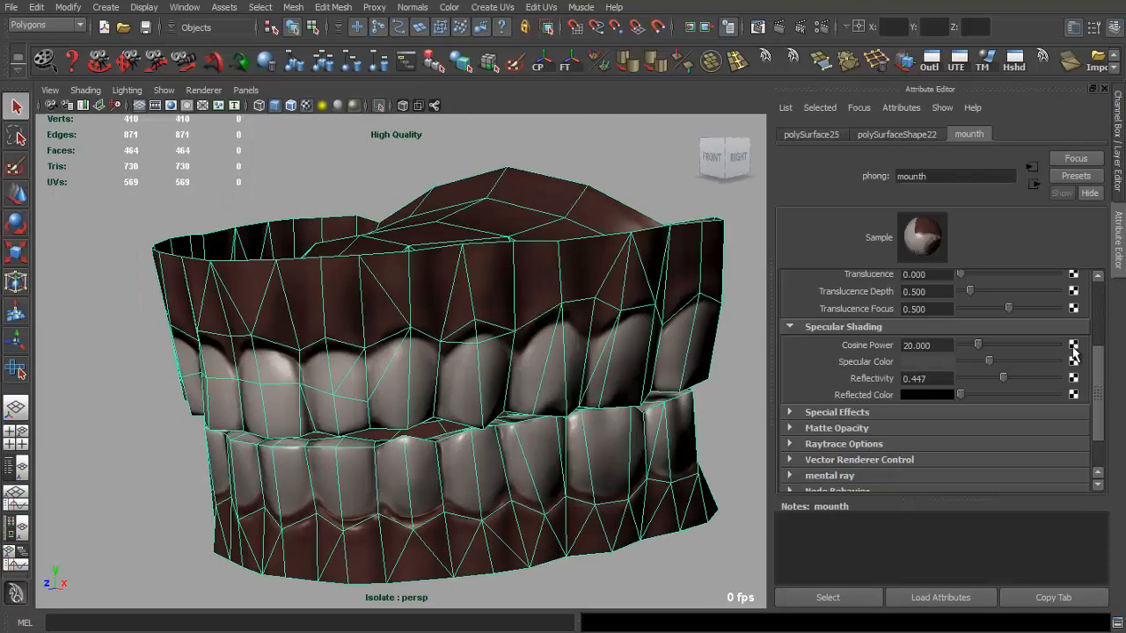
click(1075, 361)
click(538, 312)
click(1076, 359)
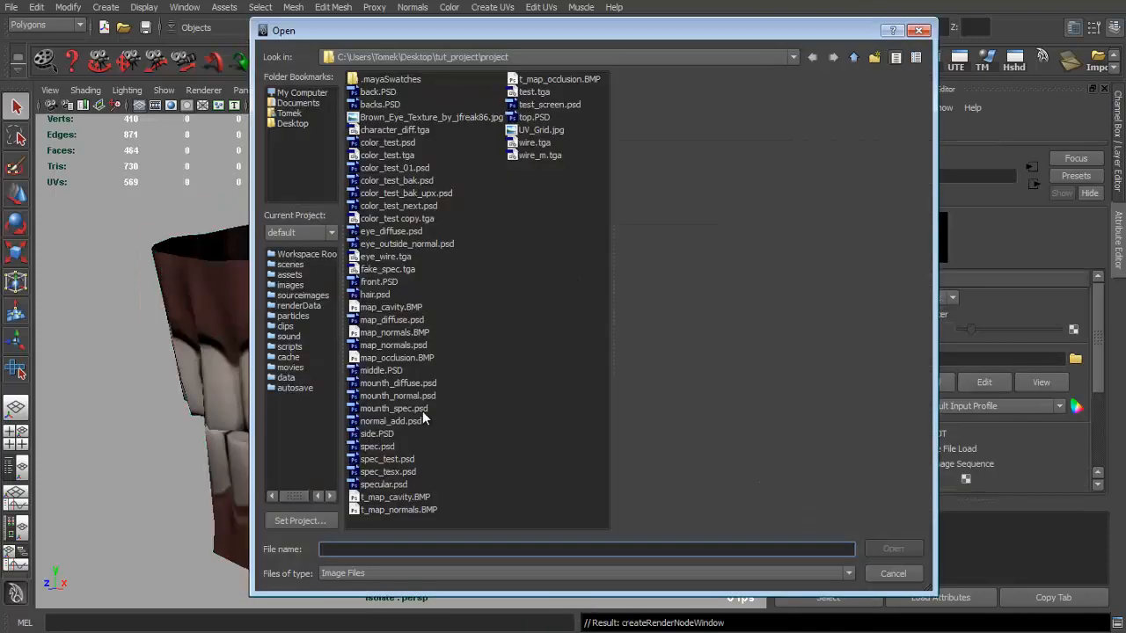
text(mounth_s)
key(Return)
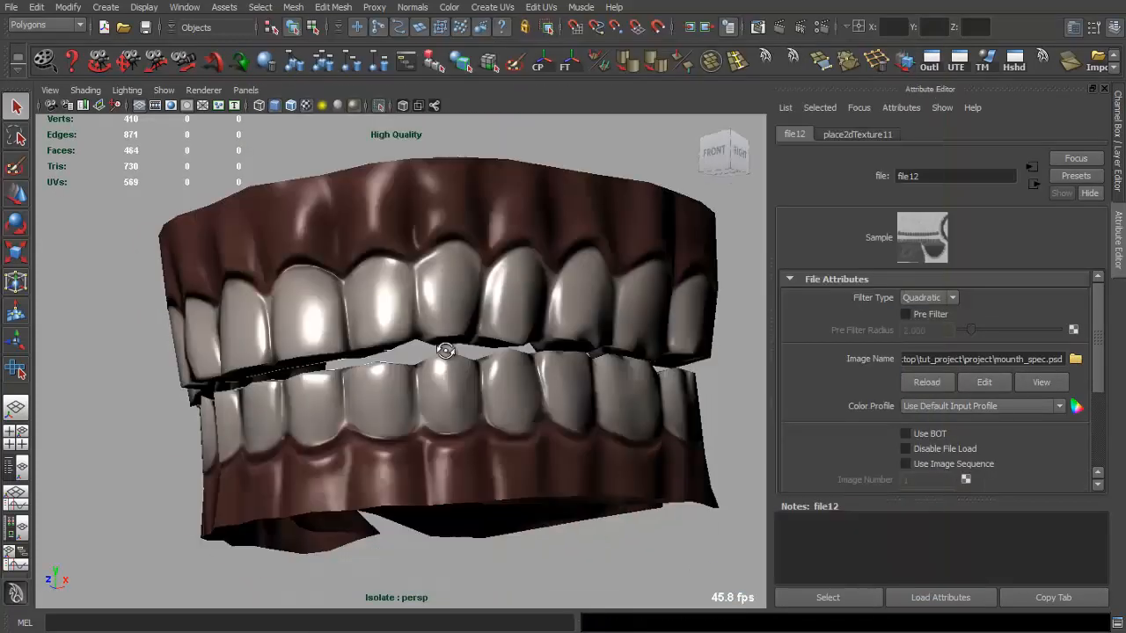
Examine the specular highlights on the teeth, gums and mouth interior from several angles, with the Attribute Editor closed
alt+drag(446, 351, 479, 356)
alt+right_drag(479, 357, 304, 360)
alt+drag(304, 359, 370, 351)
alt+right_drag(370, 352, 546, 418)
alt+drag(545, 418, 163, 515)
alt+right_drag(519, 391, 462, 387)
alt+drag(461, 387, 295, 387)
click(1105, 89)
alt+drag(607, 378, 325, 299)
alt+right_drag(563, 361, 431, 304)
alt+drag(431, 304, 448, 339)
alt+right_drag(449, 339, 656, 467)
alt+drag(656, 466, 734, 479)
alt+right_drag(735, 479, 822, 505)
alt+drag(822, 505, 387, 541)
Select all faces of the tongue, isolate them in the viewport and examine the tongue's specular highlights
right_drag(526, 407, 528, 460)
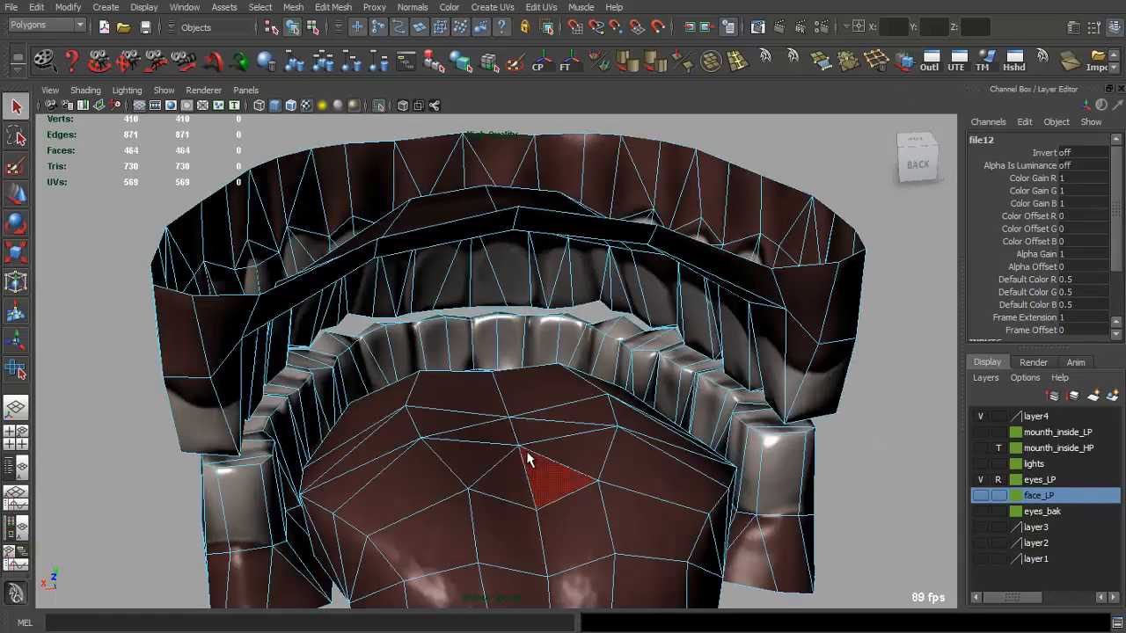
double_click(528, 454)
click(382, 110)
alt+drag(406, 250, 565, 370)
right_drag(565, 370, 622, 233)
alt+drag(616, 250, 643, 379)
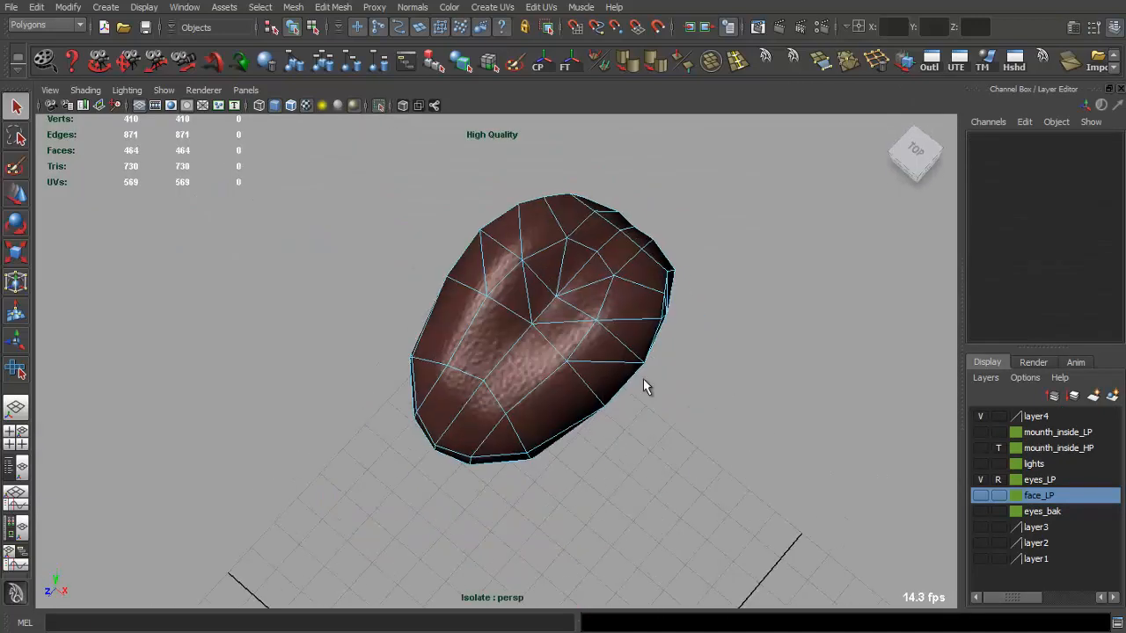
click(822, 406)
alt+right_drag(643, 379, 732, 378)
alt+drag(732, 379, 605, 350)
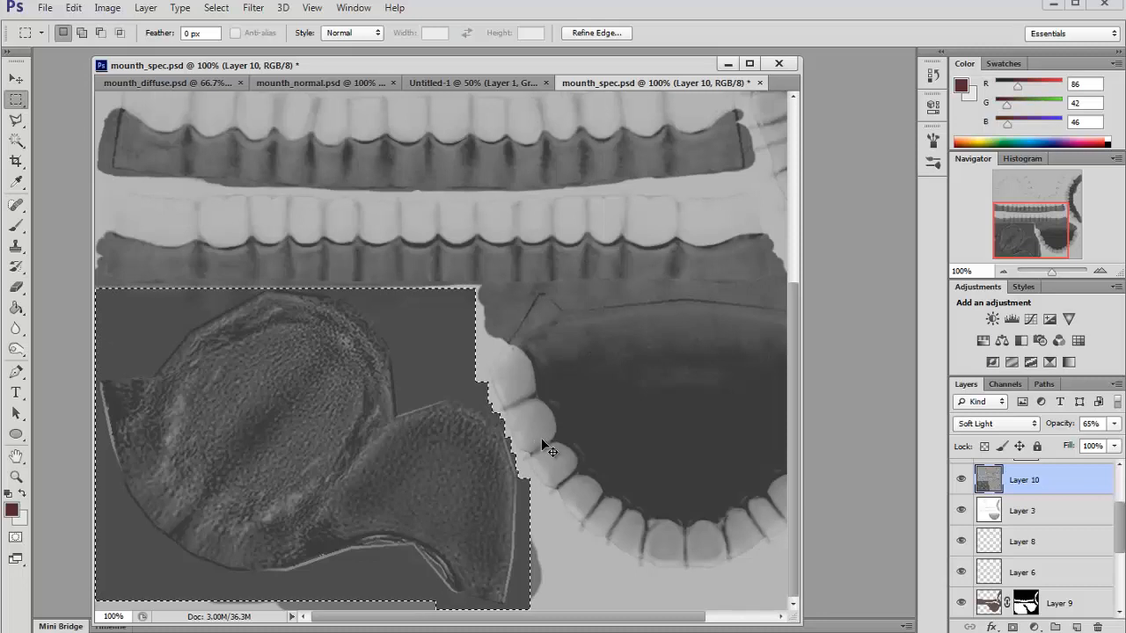
Switch to Photoshop and set the Levels 1 adjustment layer to black input 39 and white output 255
key(ctrl+l)
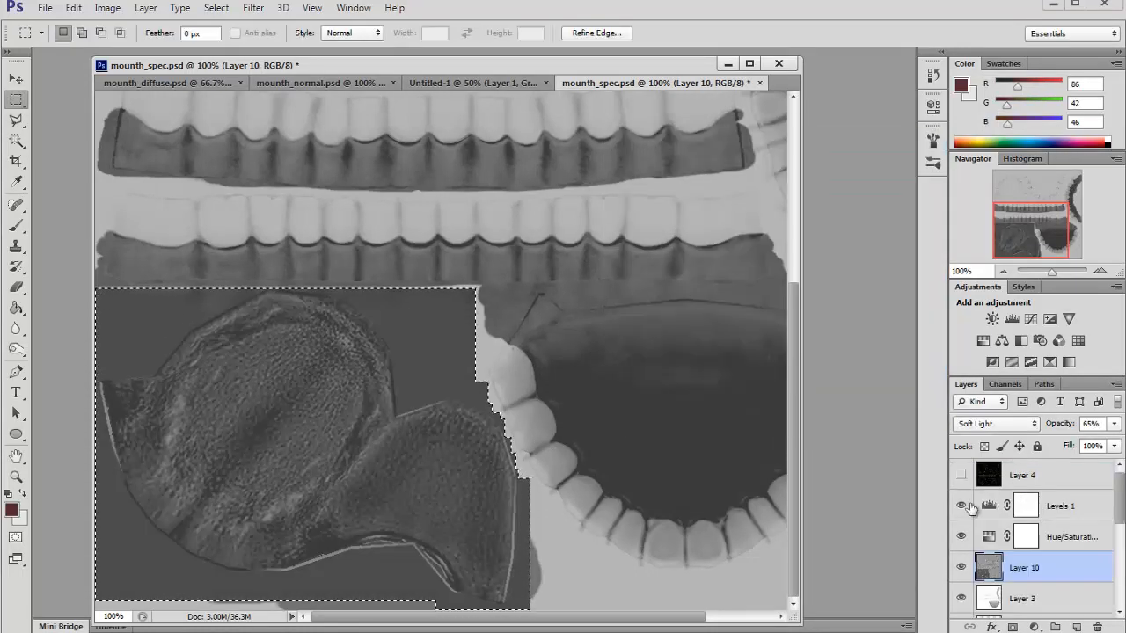
double_click(987, 505)
drag(761, 306, 713, 312)
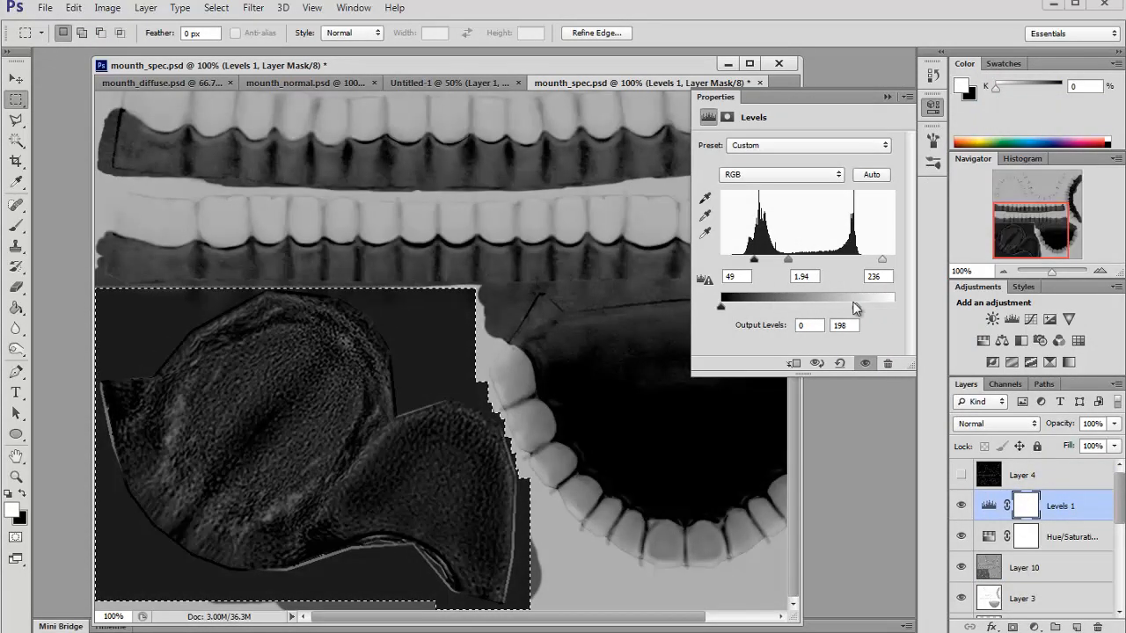
drag(856, 307, 895, 306)
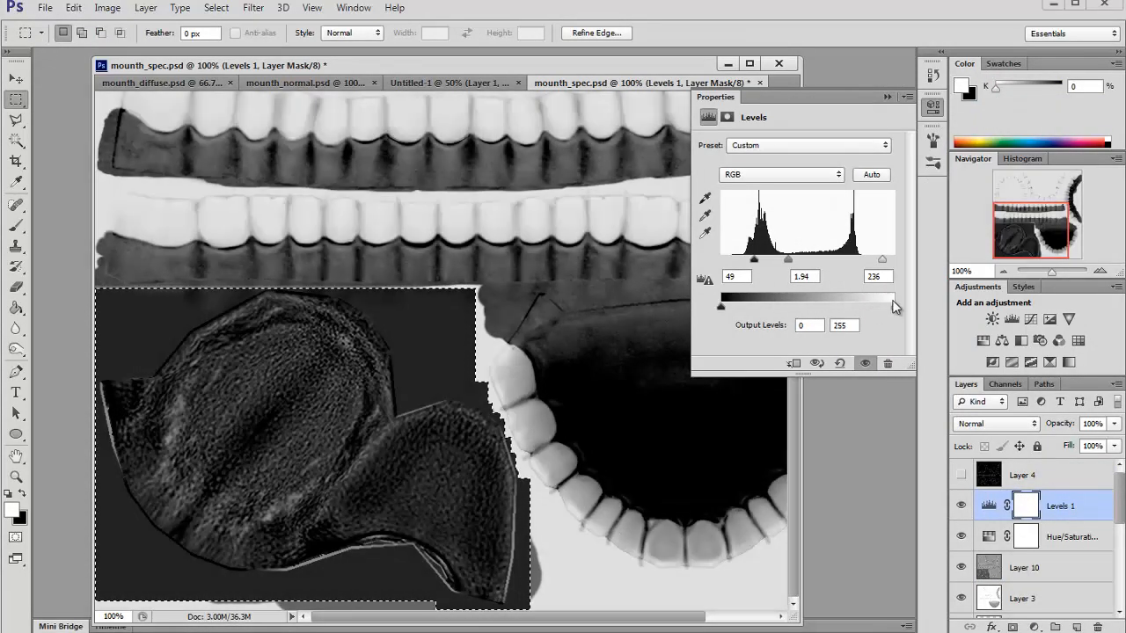
mouse_move(754, 260)
mouse_down()
mouse_move(734, 263)
mouse_move(749, 267)
mouse_up()
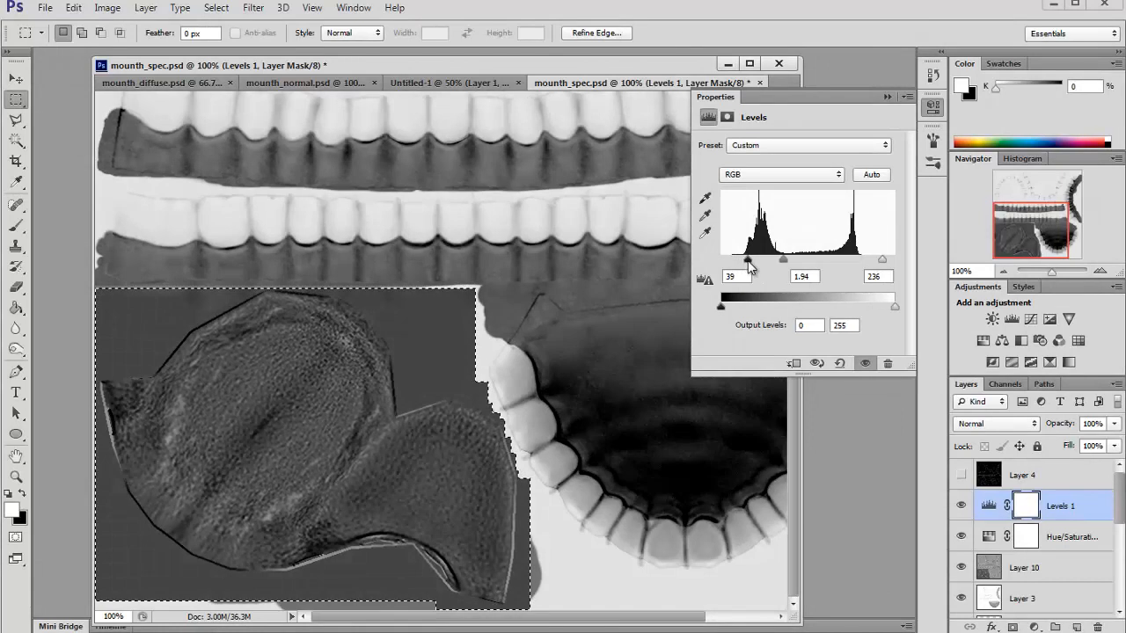
click(933, 107)
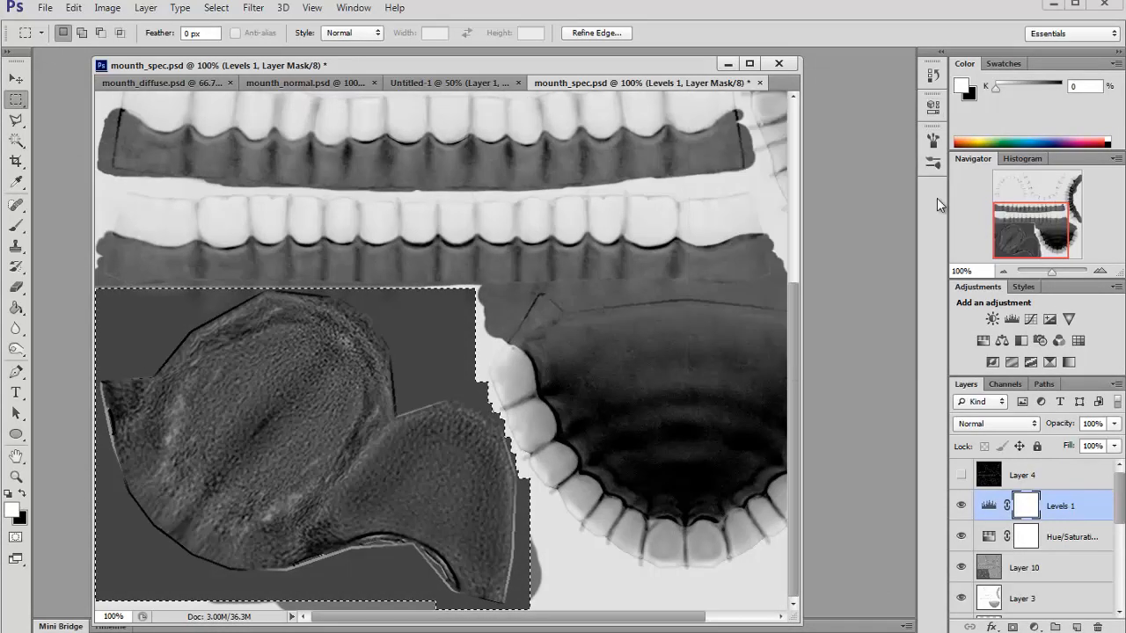
Darken the selected tongue area of Layer 10 with Levels at black input 42, and save the file
click(991, 572)
key(ctrl+l)
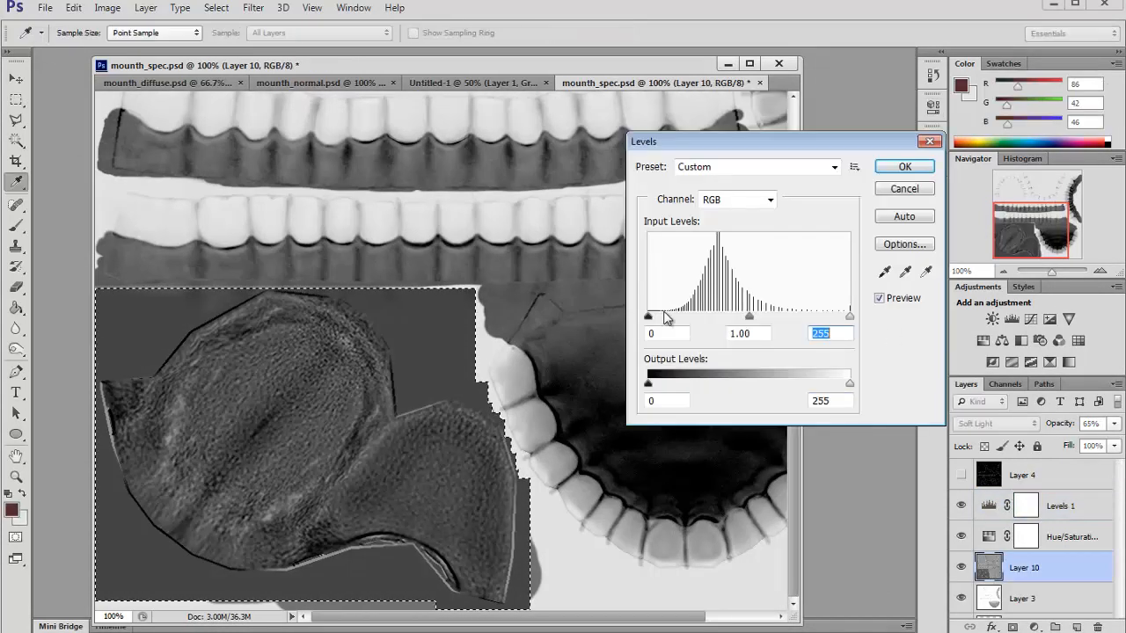
drag(649, 316, 676, 318)
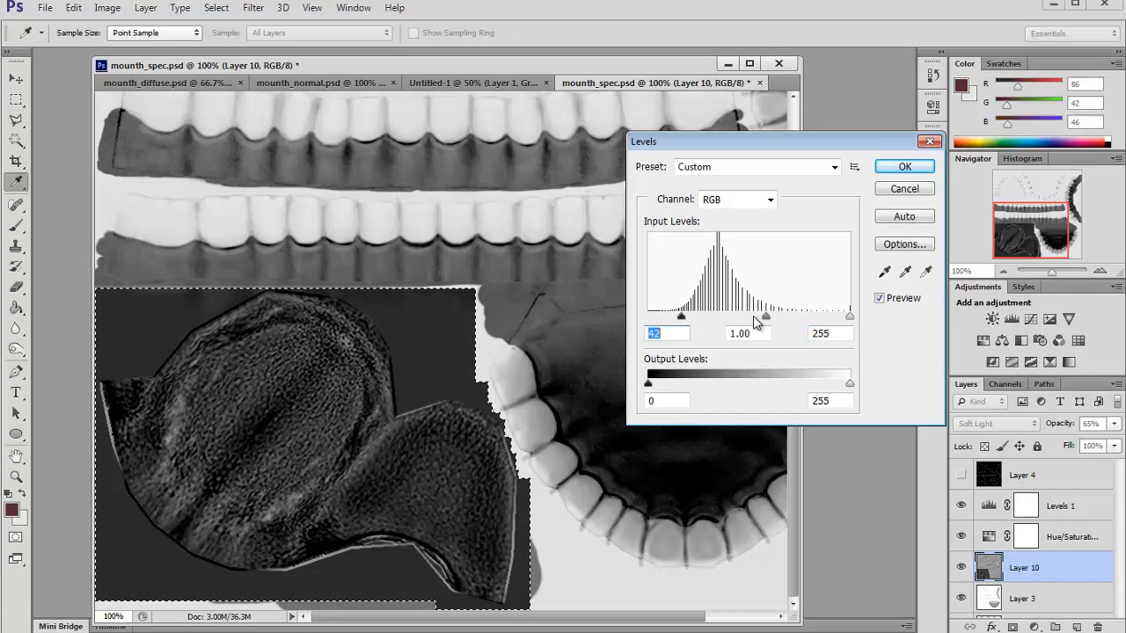
click(906, 167)
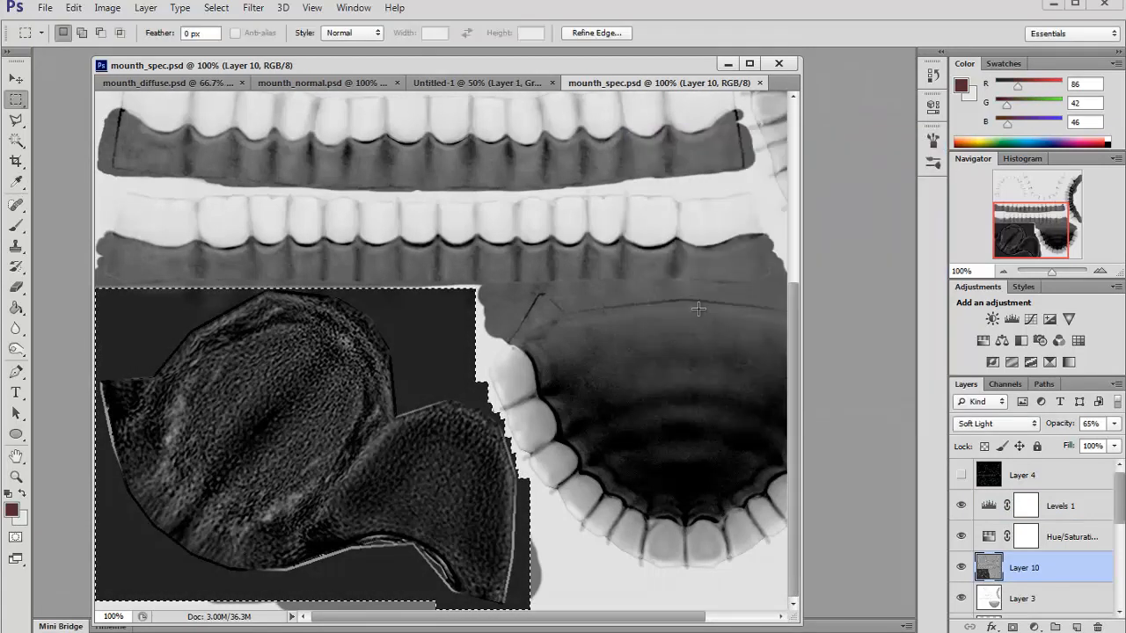
Switch to Maya, open the Specular Color file texture's attributes in a separate window and reload mounth_spec.psd
key(alt+Tab)
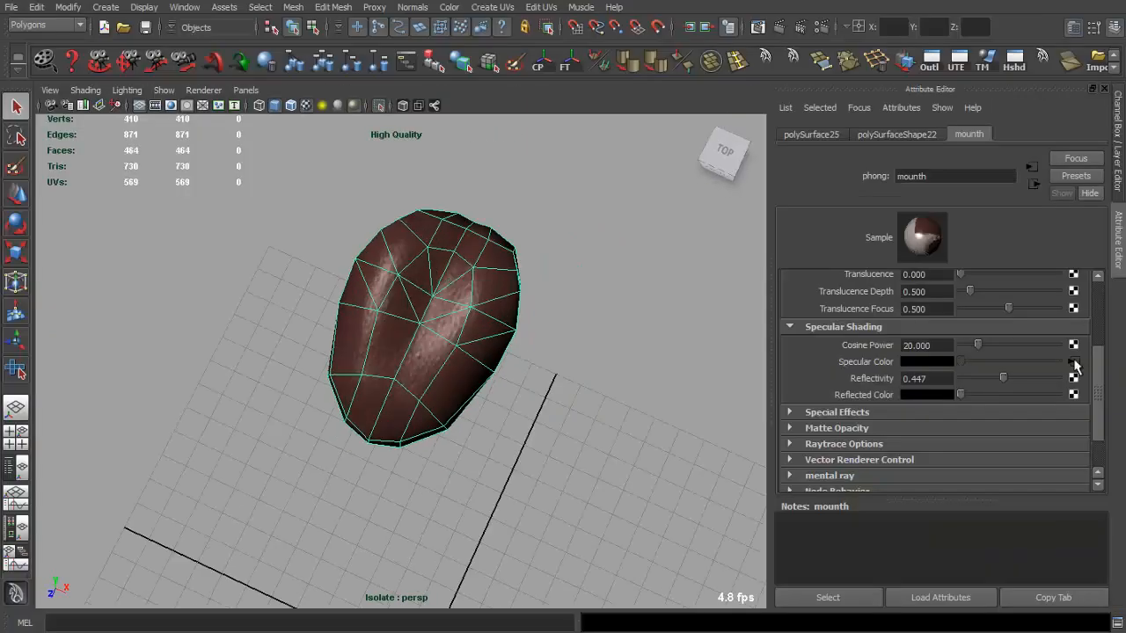
click(1074, 363)
click(1053, 597)
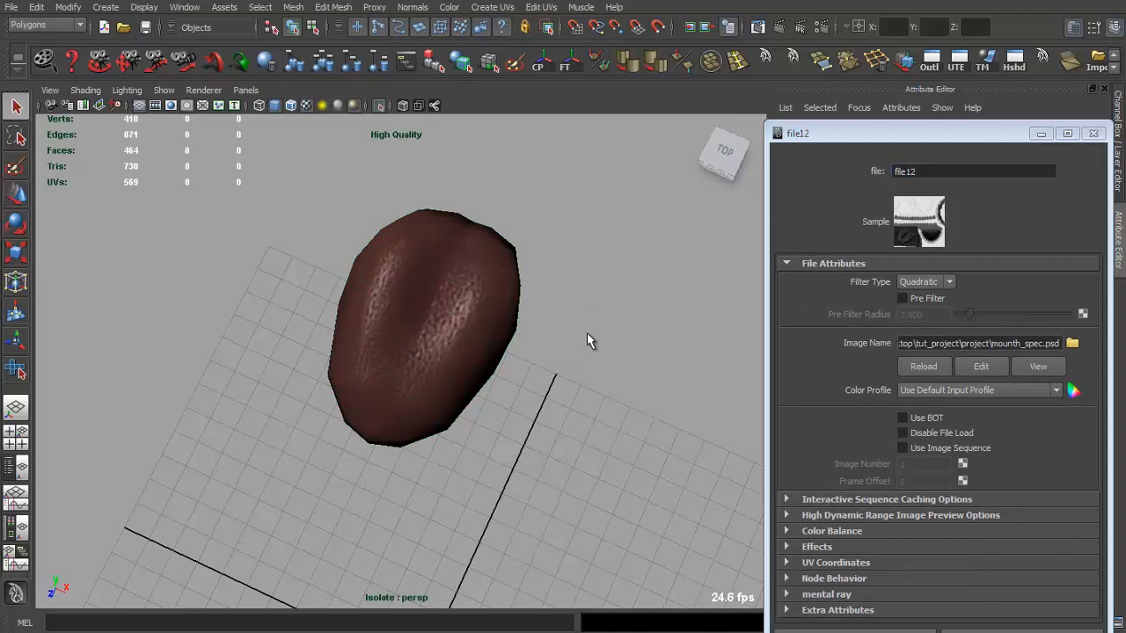
Examine the updated specular highlights on the isolated tongue from several angles and distances
alt+drag(590, 341, 520, 346)
alt+right_drag(520, 347, 599, 405)
alt+drag(598, 405, 568, 402)
alt+right_drag(568, 402, 634, 413)
alt+drag(633, 413, 527, 168)
alt+right_drag(528, 168, 496, 226)
alt+drag(496, 226, 378, 451)
alt+right_drag(378, 451, 355, 454)
alt+drag(355, 455, 637, 416)
alt+right_drag(636, 415, 686, 405)
Isolate the whole mouth model instead of only the tongue and examine the shine on the teeth and gums
click(379, 106)
alt+drag(413, 181, 528, 190)
alt+right_drag(528, 190, 446, 242)
click(447, 242)
click(379, 105)
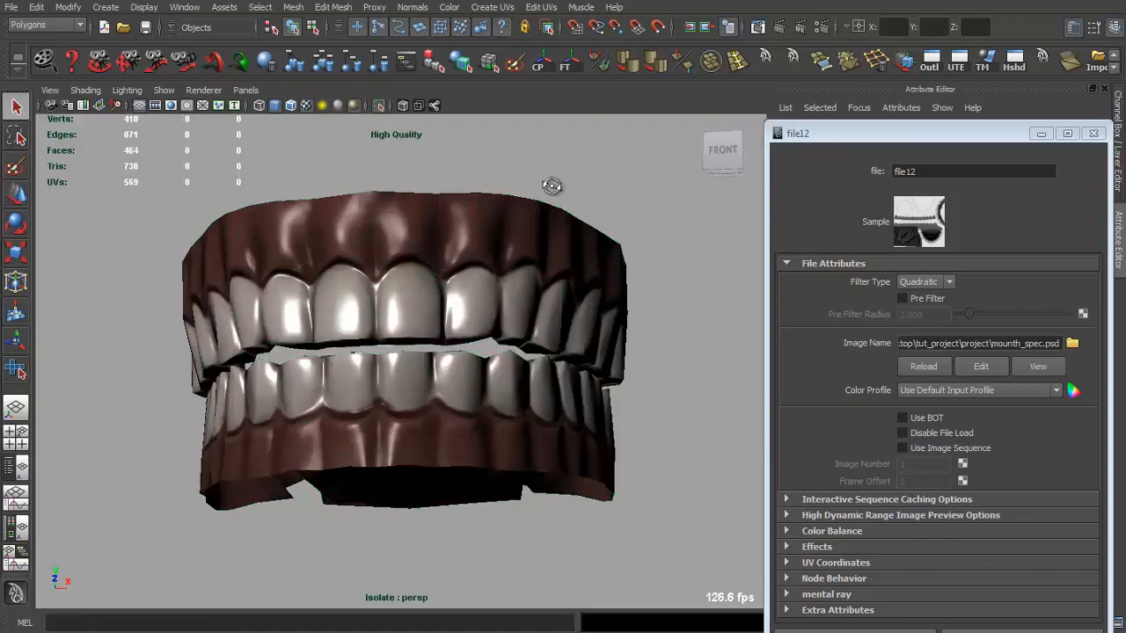
alt+drag(535, 184, 534, 151)
alt+right_drag(535, 151, 375, 243)
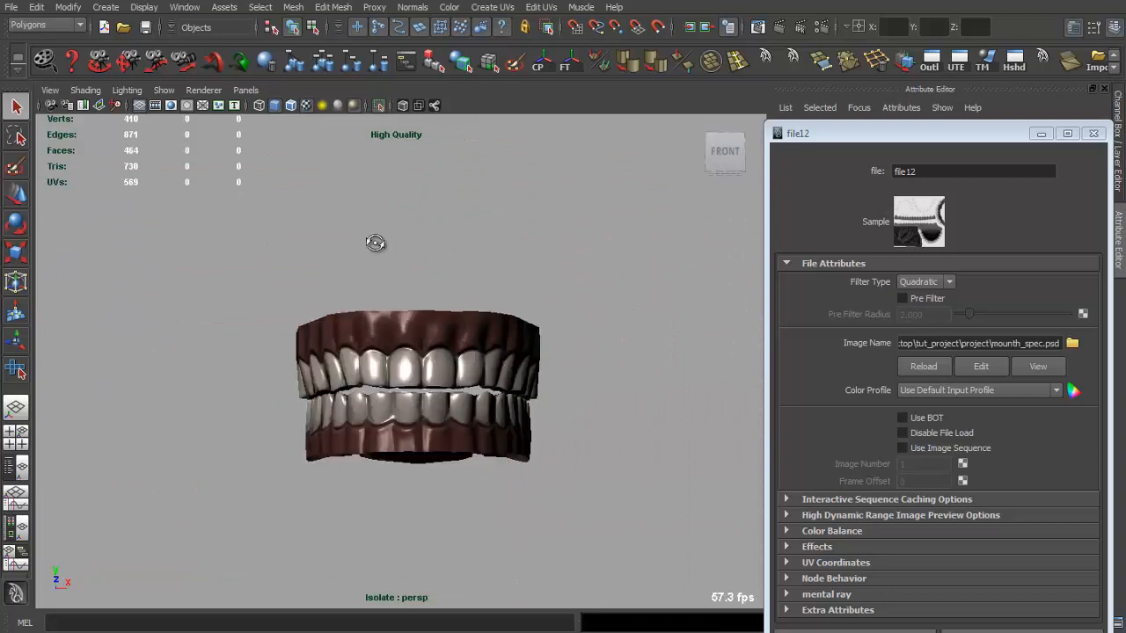
alt+drag(375, 243, 326, 269)
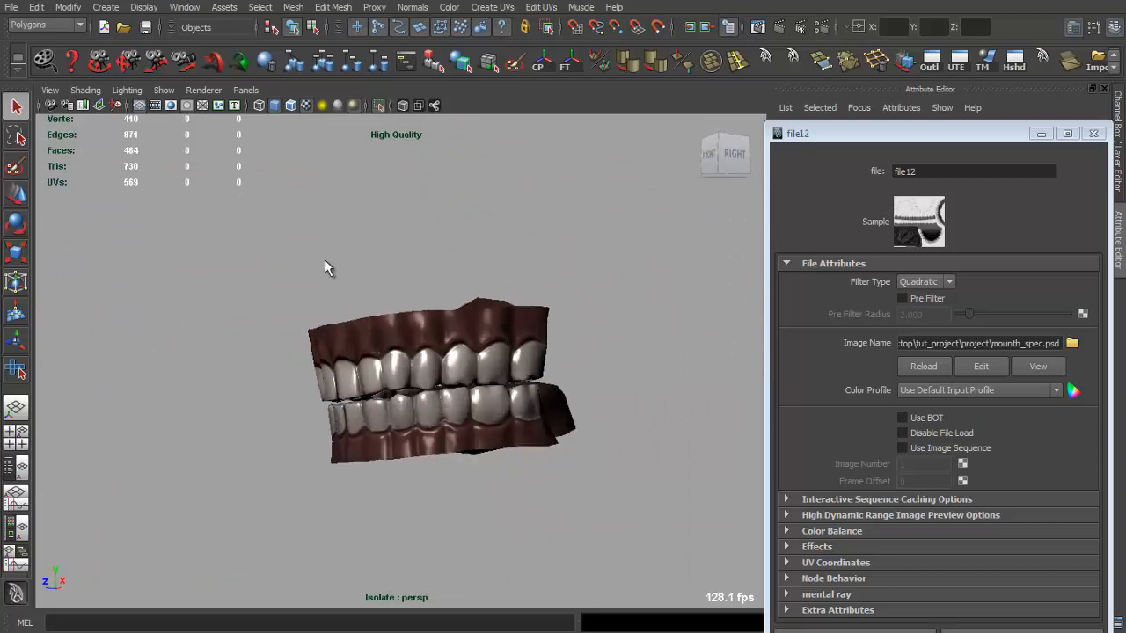
alt+right_drag(326, 269, 586, 284)
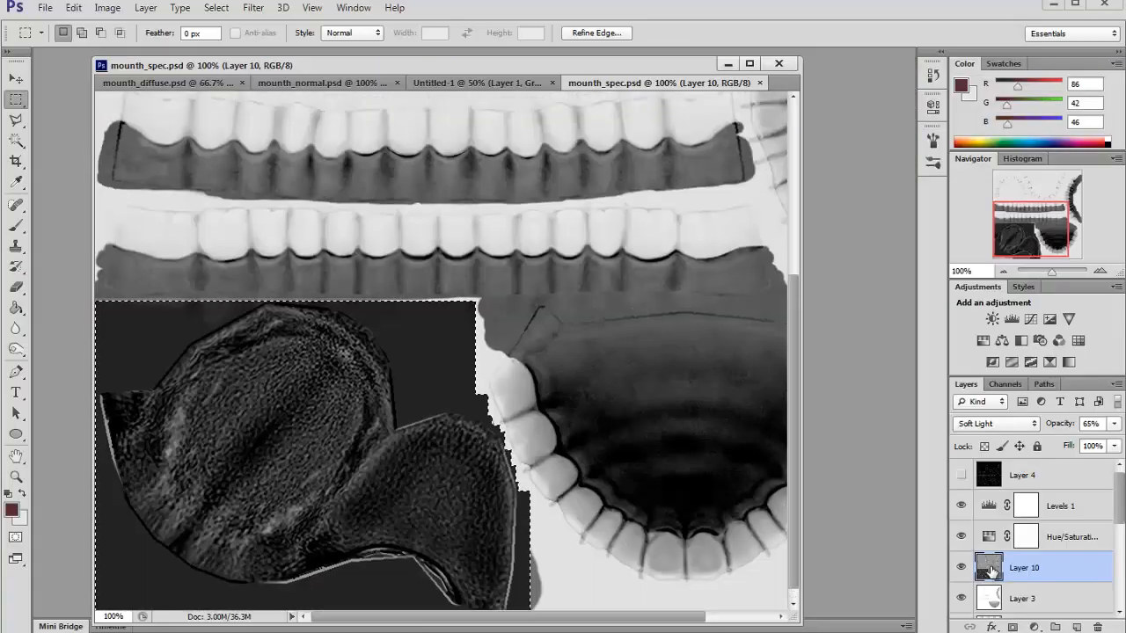
Switch to Photoshop and try a Hue/Saturation adjustment on Layer 0 copy
scroll(991, 572, down, 5)
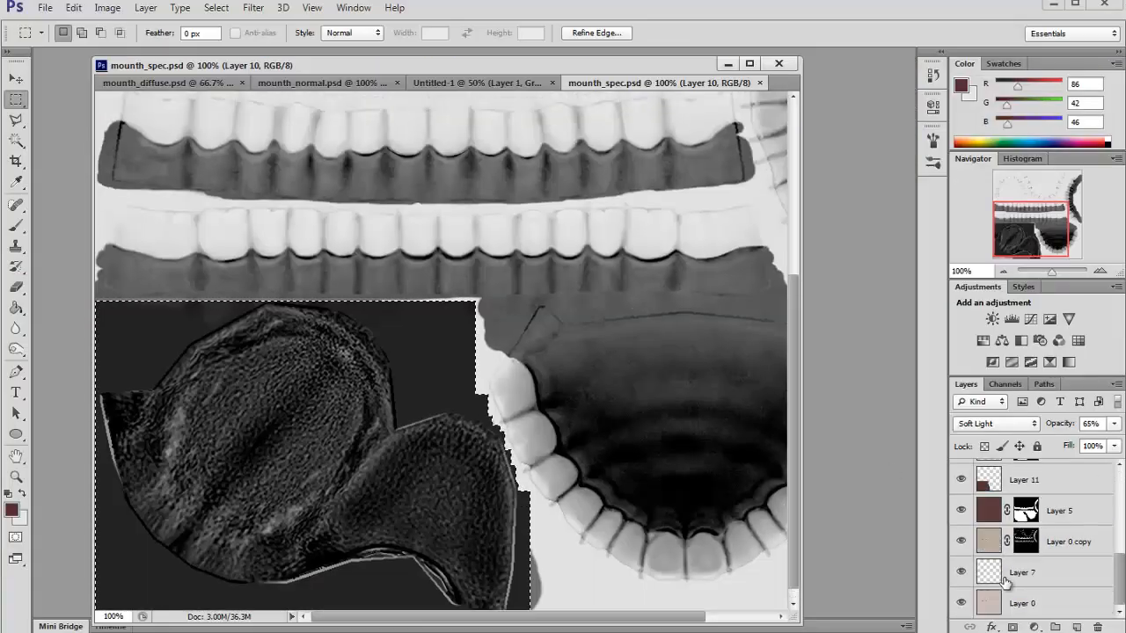
click(988, 547)
key(ctrl+u)
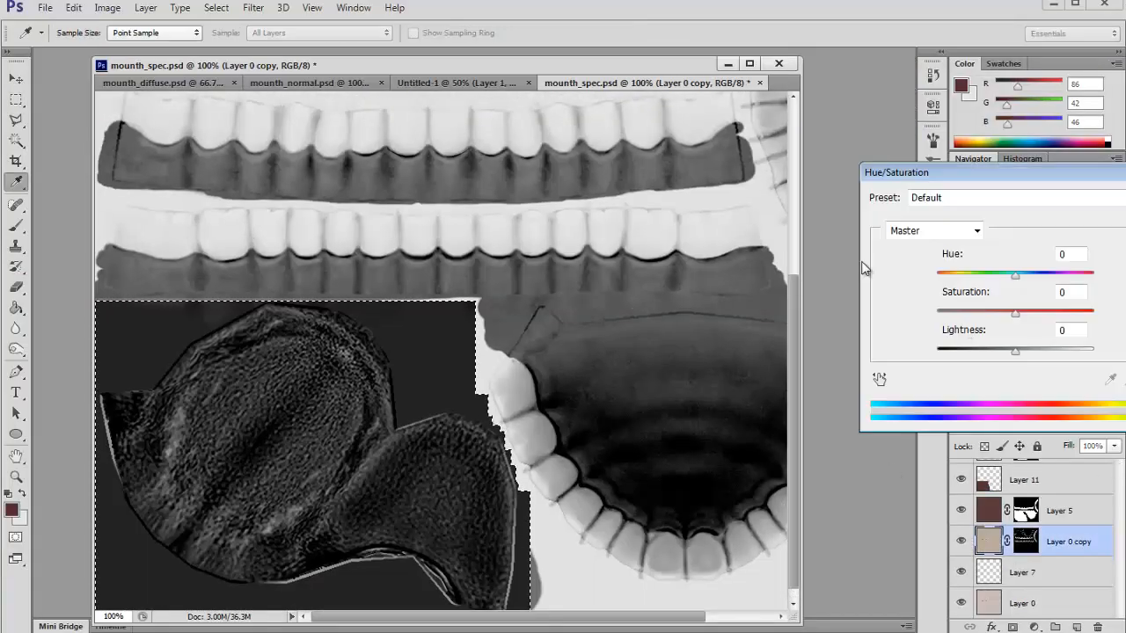
key(Return)
key(m)
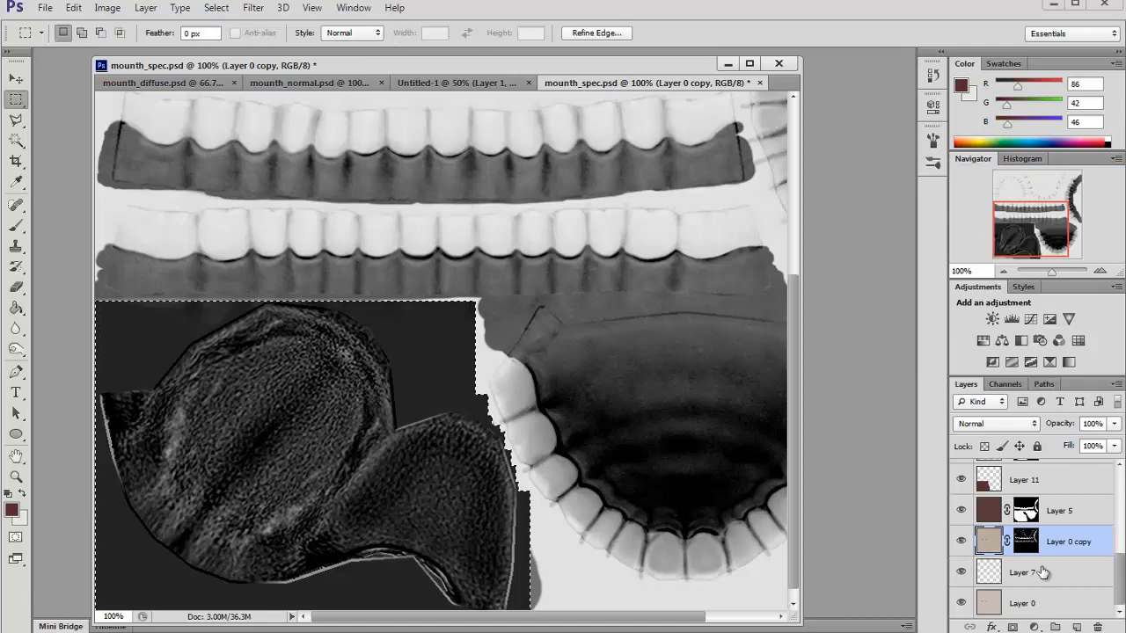
Try to darken Layer 0 with a Hue/Saturation lightness reduction
click(992, 571)
click(993, 603)
key(ctrl+u)
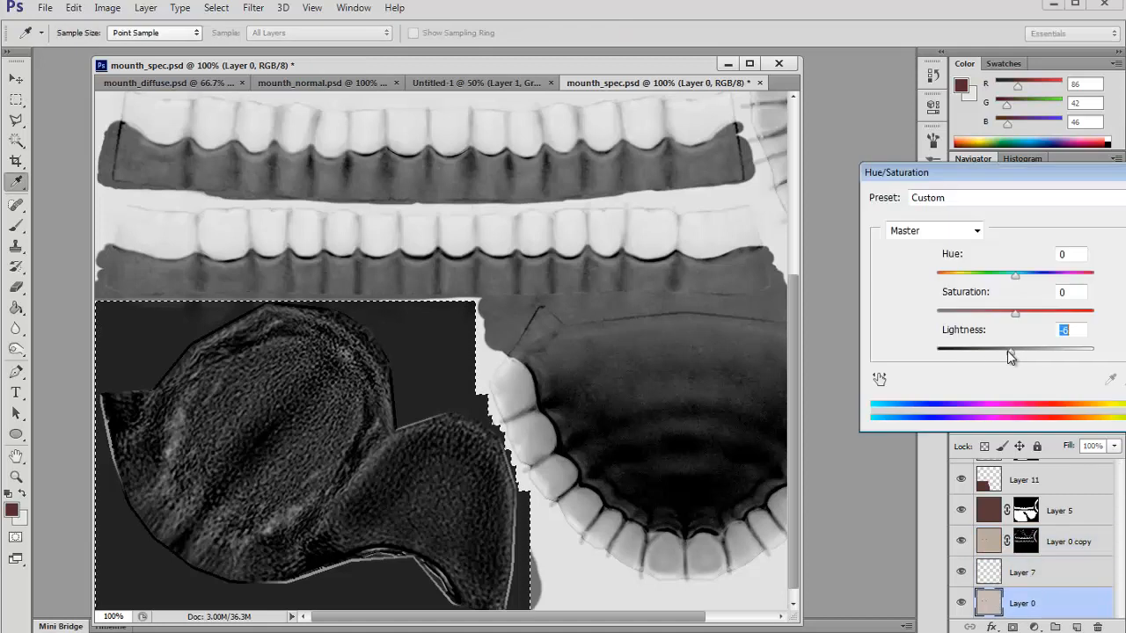
key(Return)
key(m)
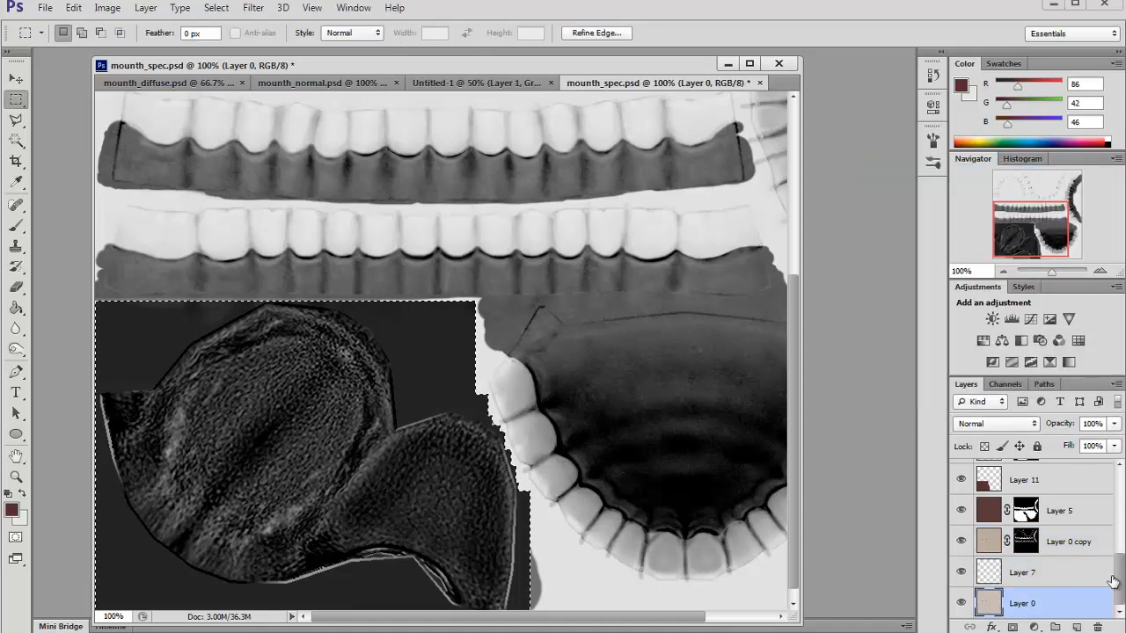
Toggle Layer 0's visibility, and try darkening it with Levels at midtone 0.88 and with Hue/Saturation at lightness -39
click(962, 604)
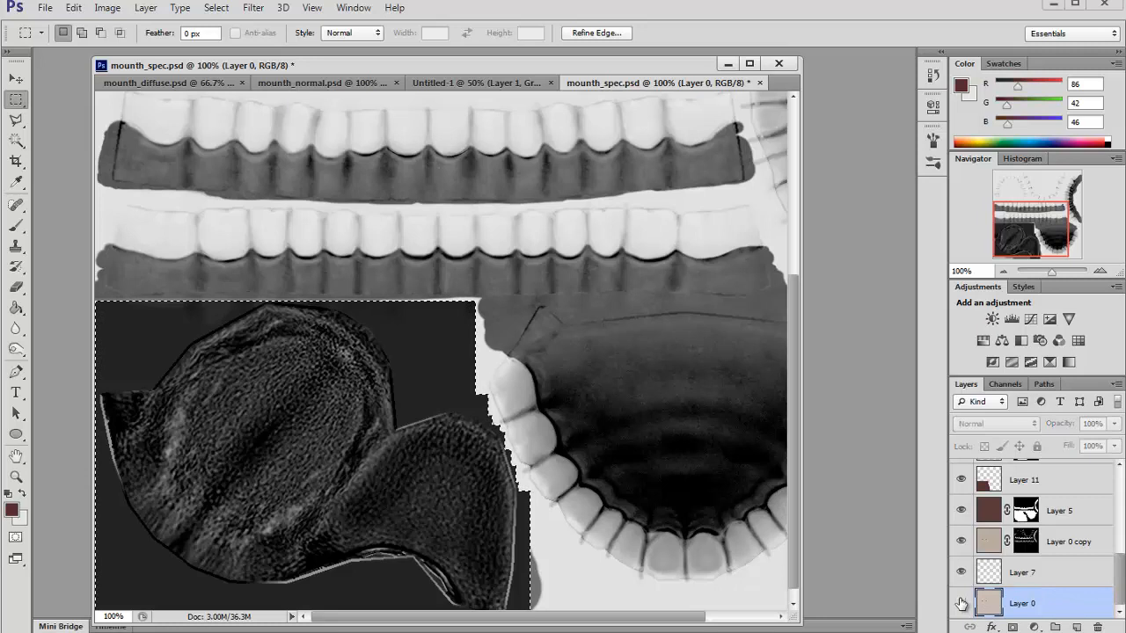
click(961, 605)
key(ctrl+l)
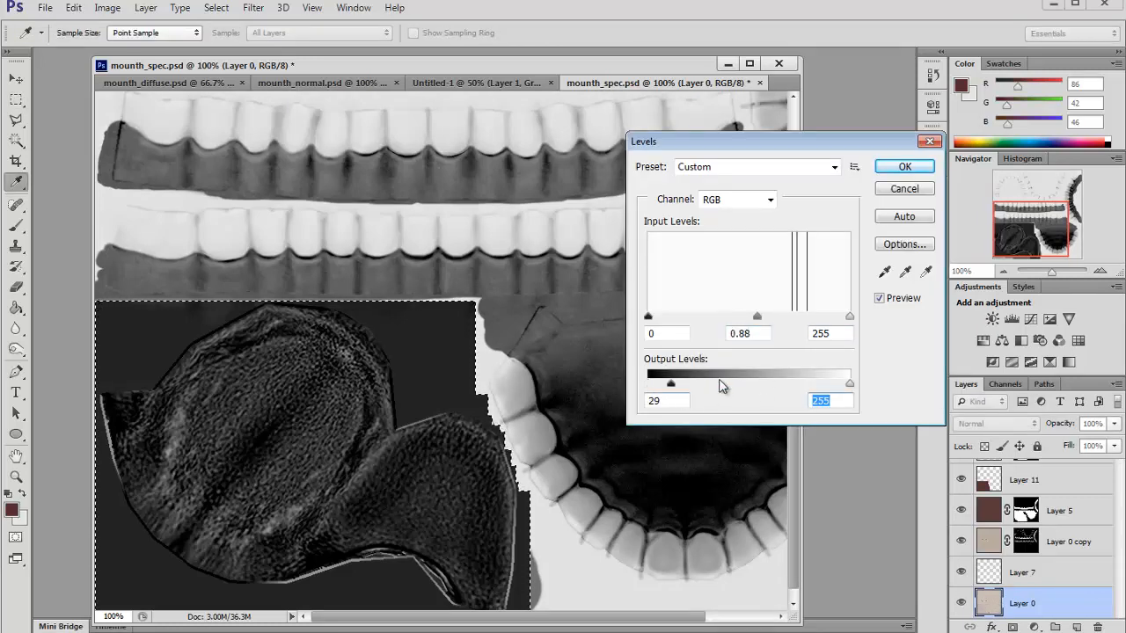
key(Return)
key(ctrl+u)
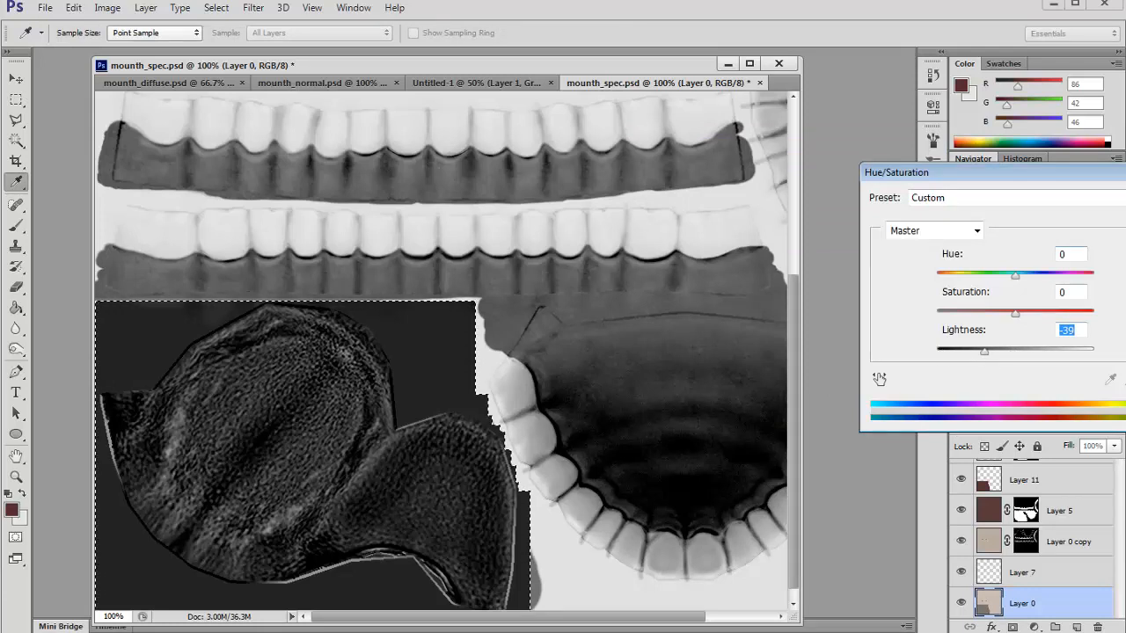
key(Return)
key(m)
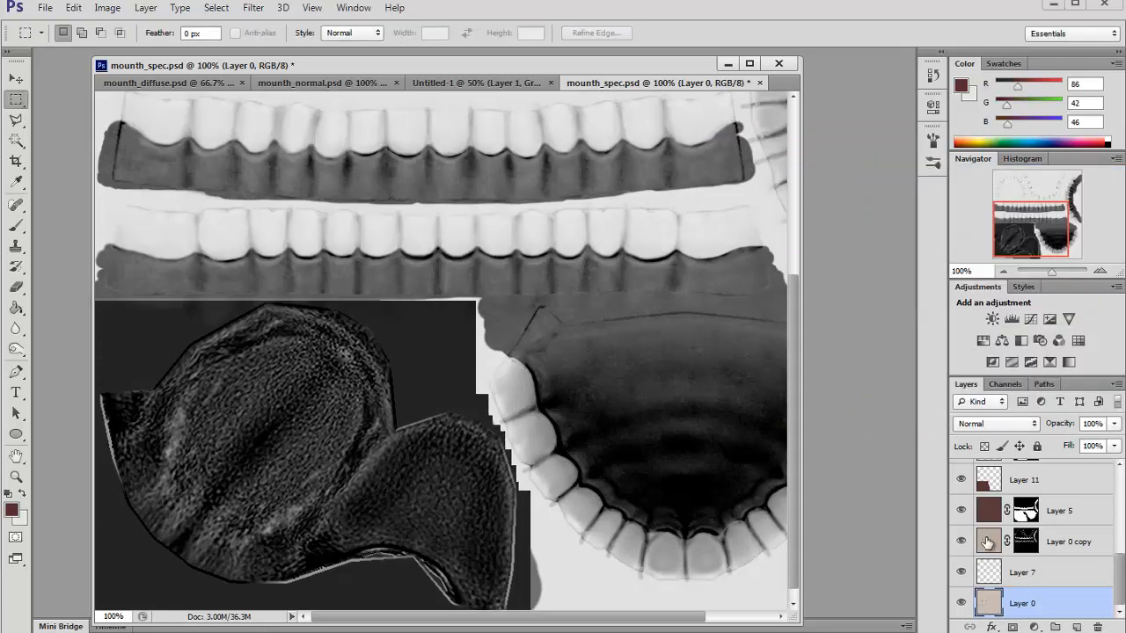
Darken Layer 0 copy and the tooth separation lines on Layer 7 by lowering their lightness with Hue/Saturation
click(988, 542)
key(ctrl+u)
drag(1015, 350, 971, 353)
key(Return)
click(1022, 573)
key(ctrl+u)
key(Return)
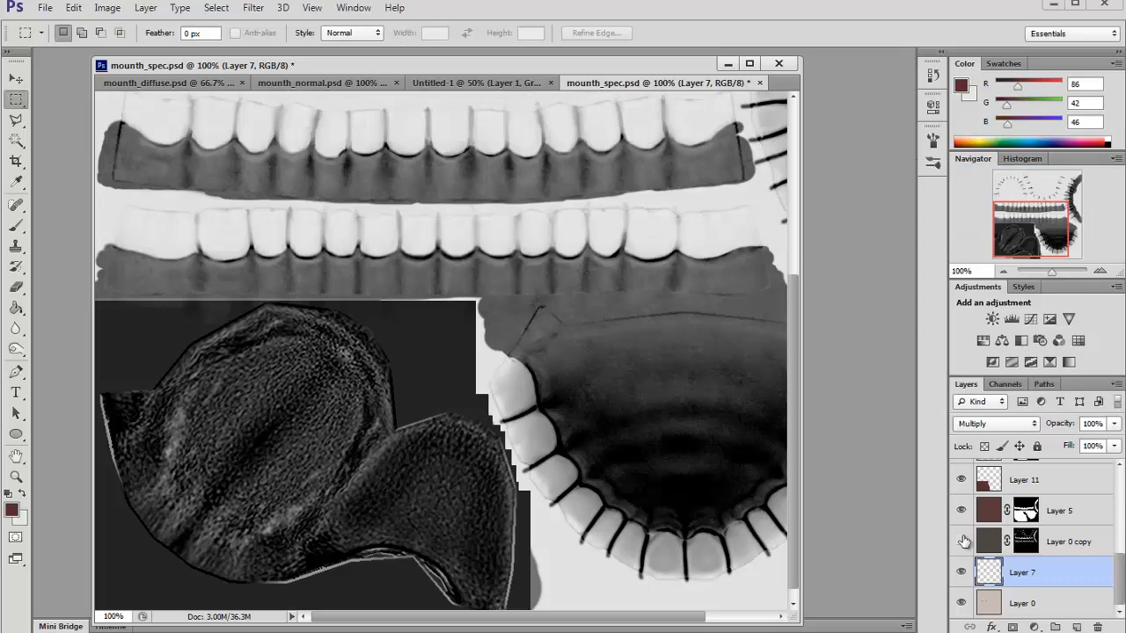
Toggle Layer 5's visibility to check it, and darken the tooth base on Layer 0 slightly with Hue/Saturation
click(962, 510)
click(963, 512)
click(984, 605)
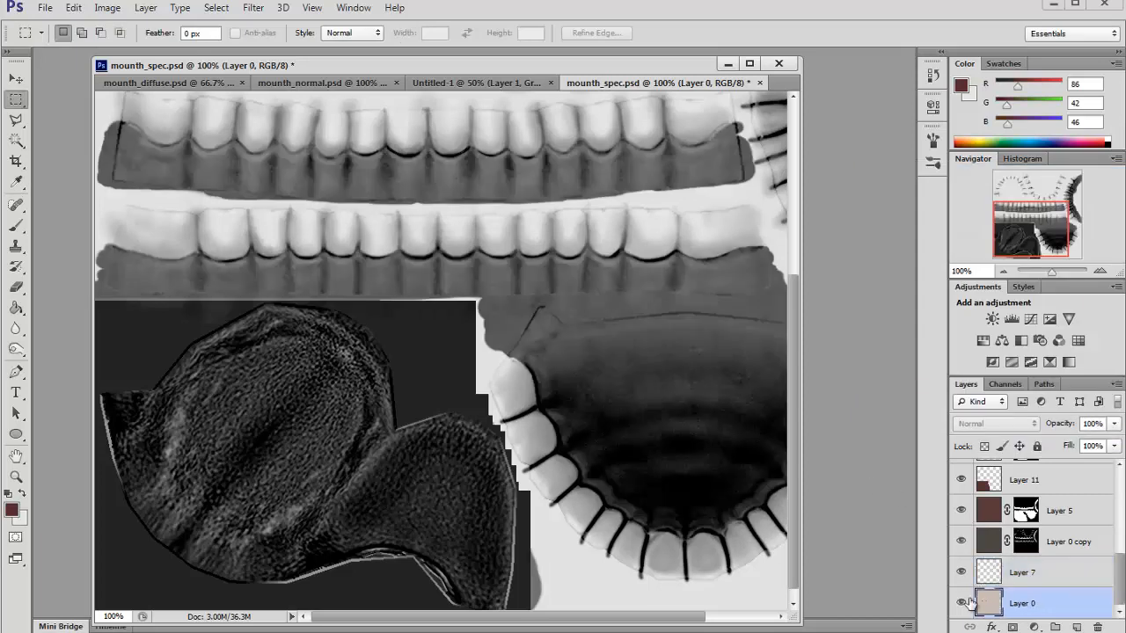
key(ctrl+u)
drag(1015, 353, 1002, 355)
key(Return)
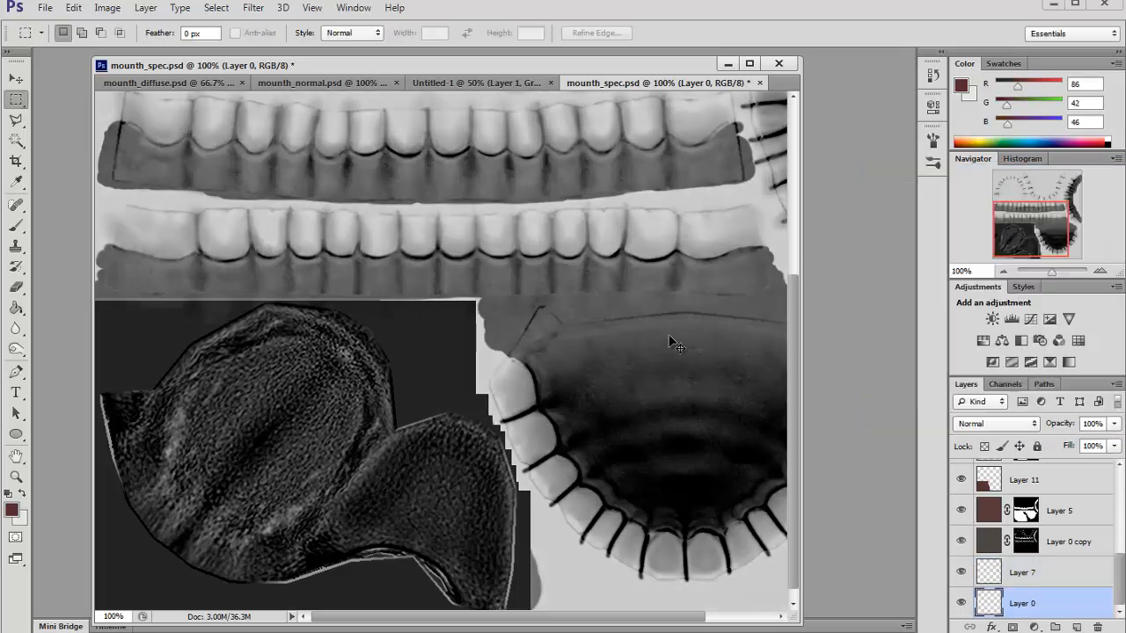
Save mounth_spec.psd, reload the texture in Maya and check the shine on the teeth
key(ctrl+s)
key(alt+Tab)
key(alt+Tab)
click(936, 367)
alt+drag(607, 384, 610, 452)
Switch to Photoshop and darken the tooth base on Layer 0 with Hue/Saturation at lightness -33
key(alt+Tab)
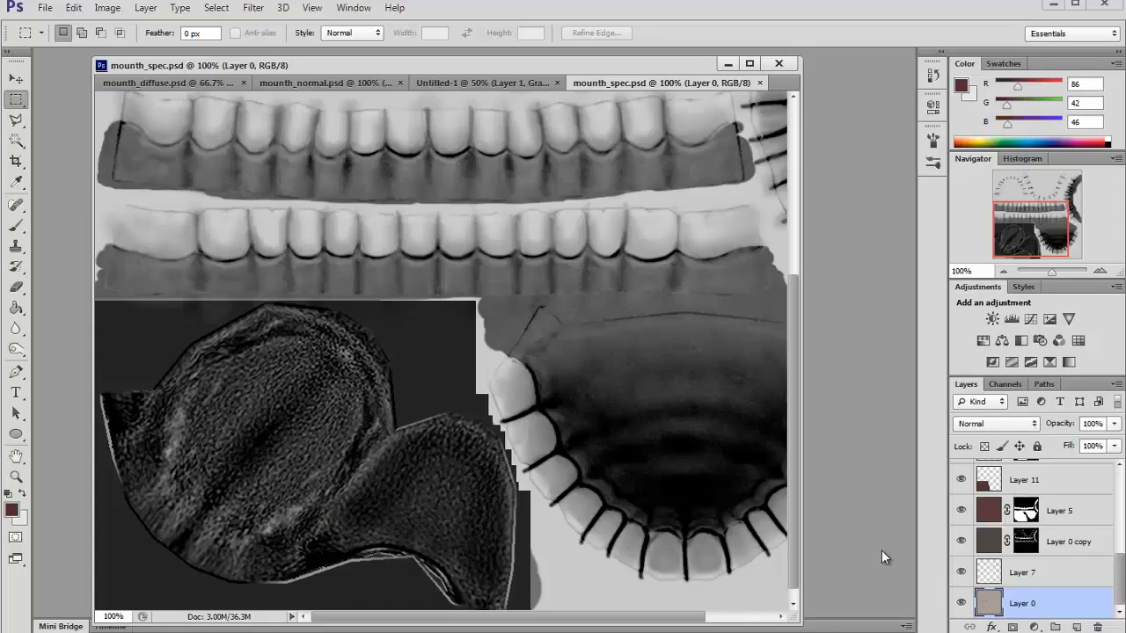
key(ctrl+u)
drag(1016, 352, 989, 356)
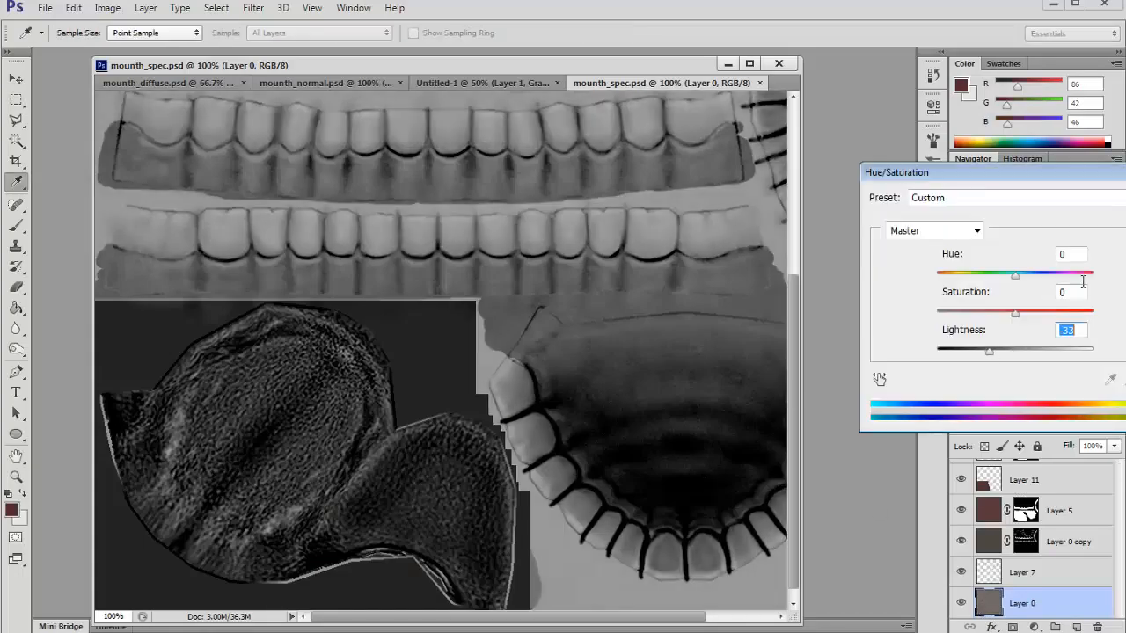
key(Return)
Switch to Maya, reload the mounth_spec.psd texture and inspect the shine on the teeth and gums
key(alt+Tab)
key(alt+Tab)
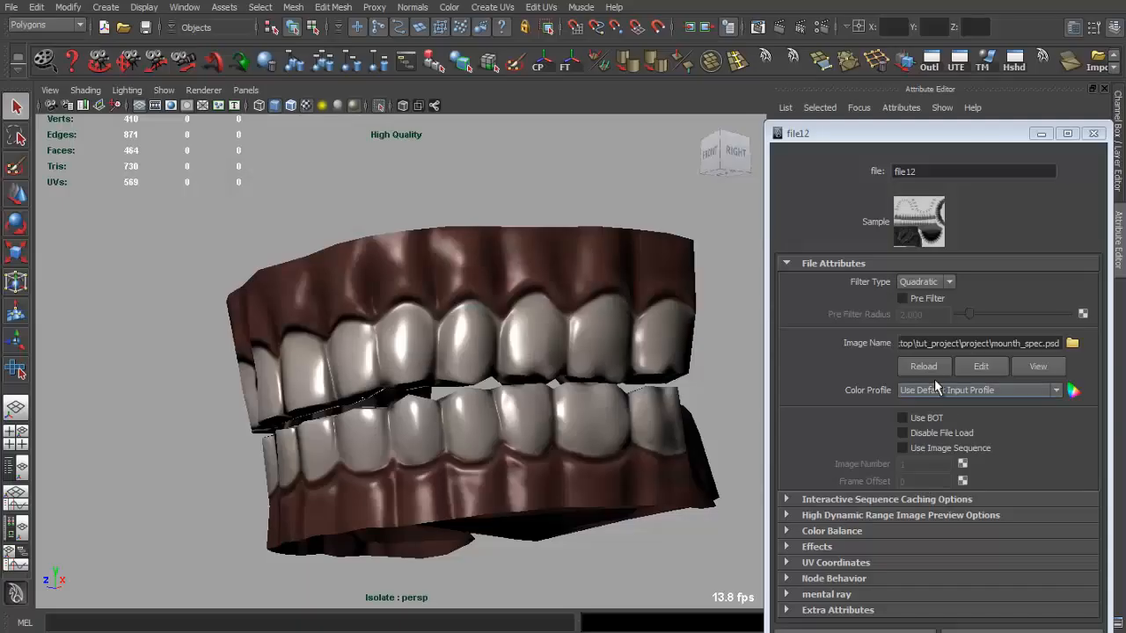
click(931, 370)
scroll(573, 455, down, 5)
alt+drag(572, 455, 422, 528)
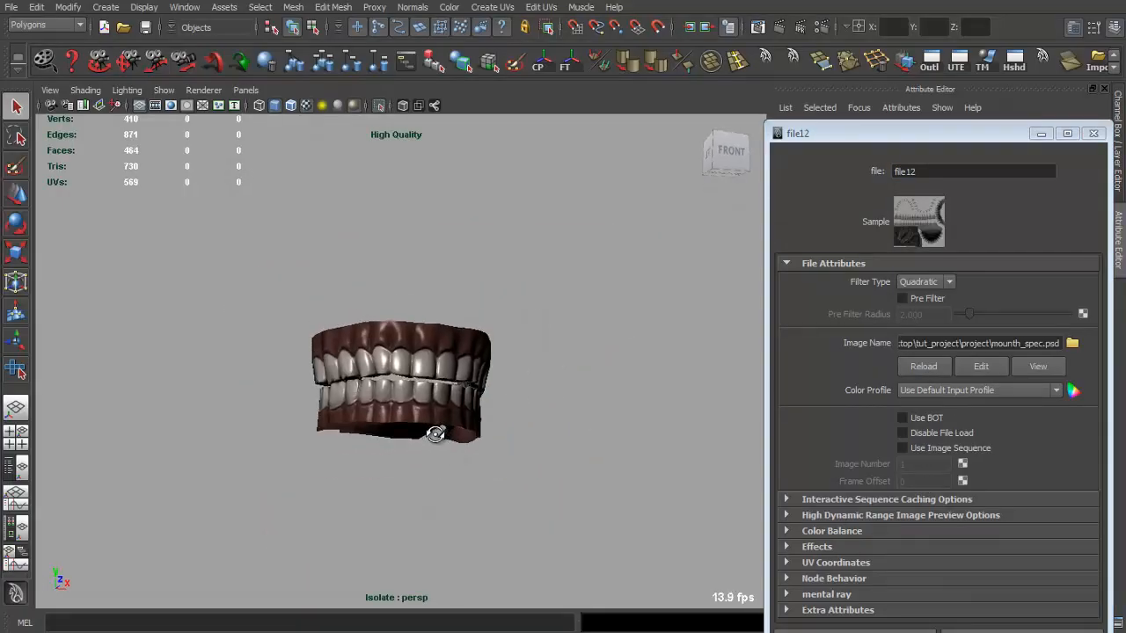
scroll(436, 435, up, 5)
scroll(423, 527, down, 5)
scroll(422, 527, up, 3)
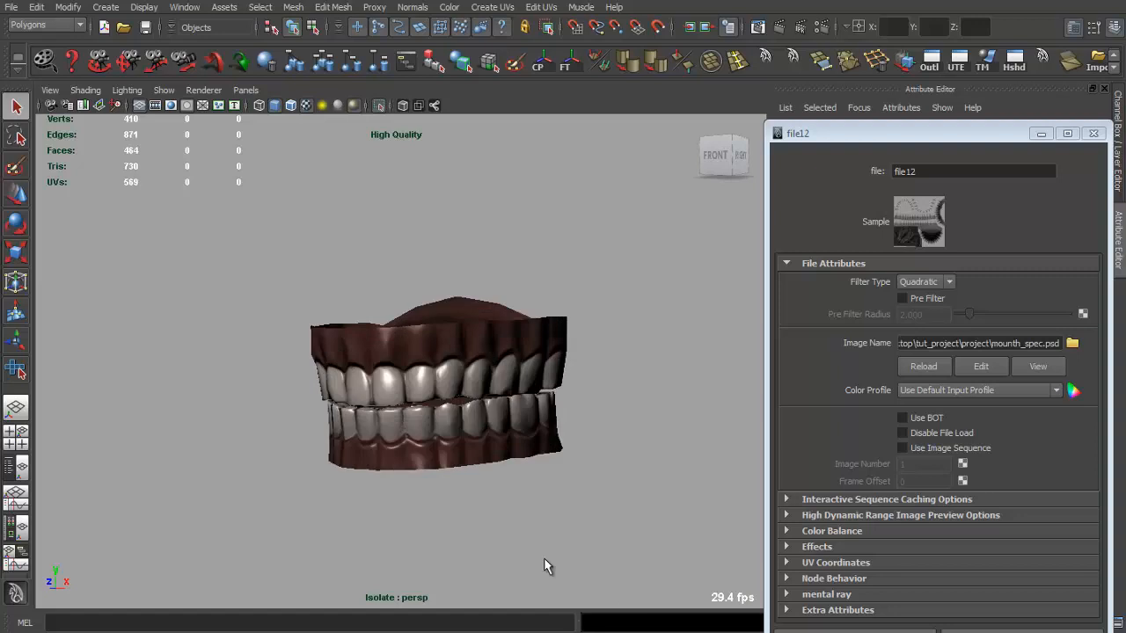
alt+drag(547, 566, 290, 545)
Close the texture node window, then select the tongue's faces and isolate them to examine the tongue's specular highlights
click(355, 477)
click(1094, 135)
alt+drag(414, 479, 410, 445)
right_drag(410, 445, 410, 497)
double_click(412, 467)
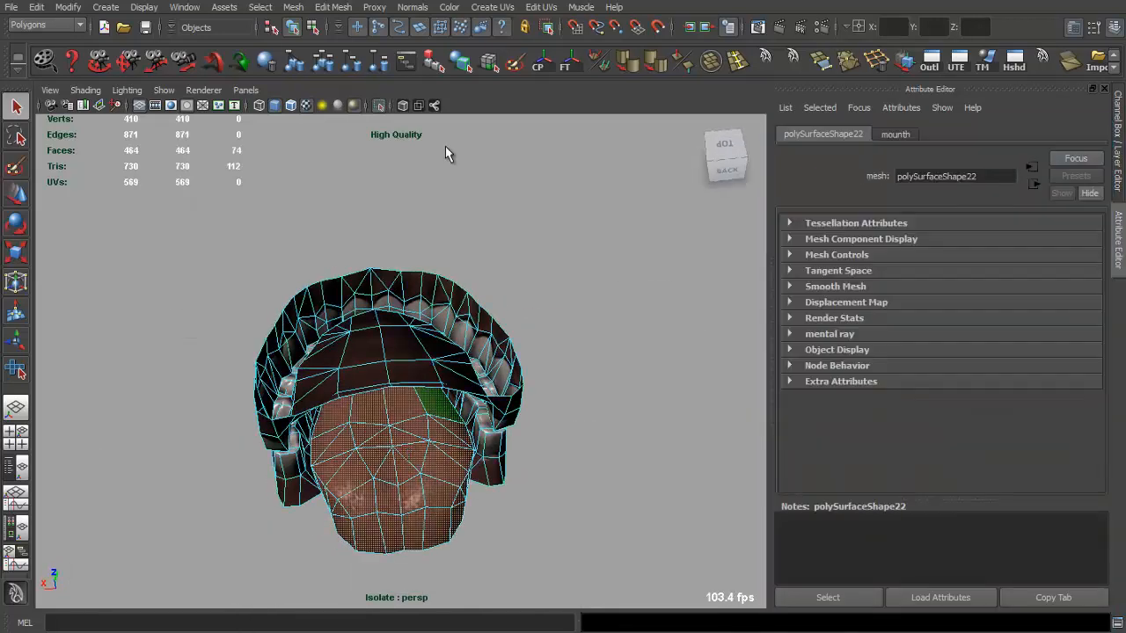
click(380, 109)
click(380, 109)
right_drag(397, 402, 467, 356)
click(517, 350)
alt+drag(517, 361, 731, 402)
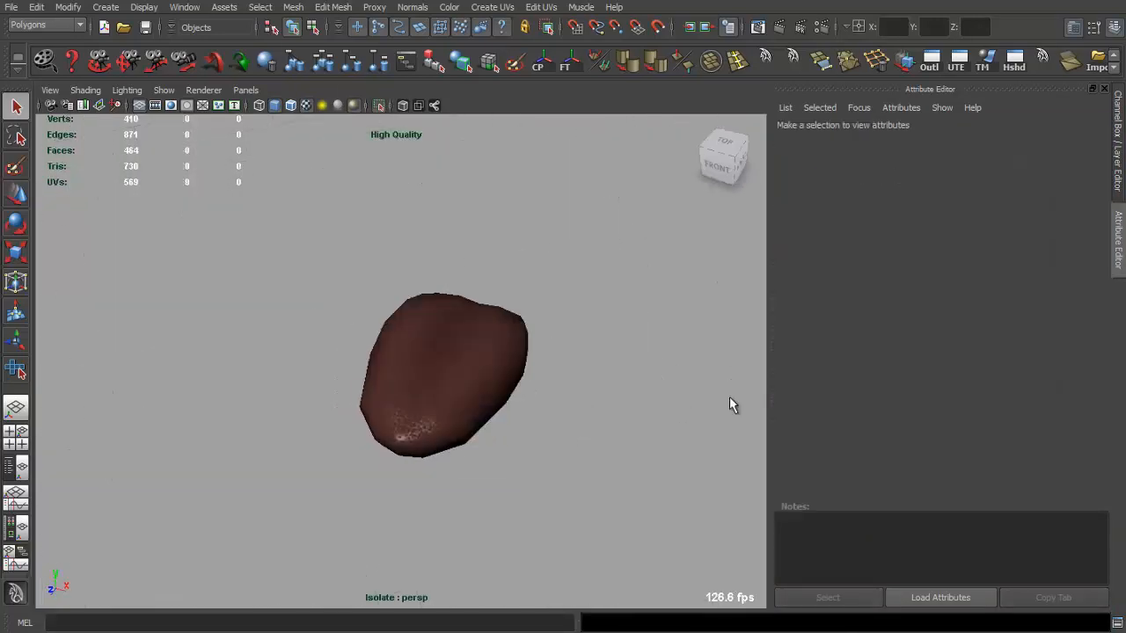
End the isolation and display the whole head in Viewport 2.0
click(380, 106)
alt+drag(427, 282, 501, 230)
click(493, 403)
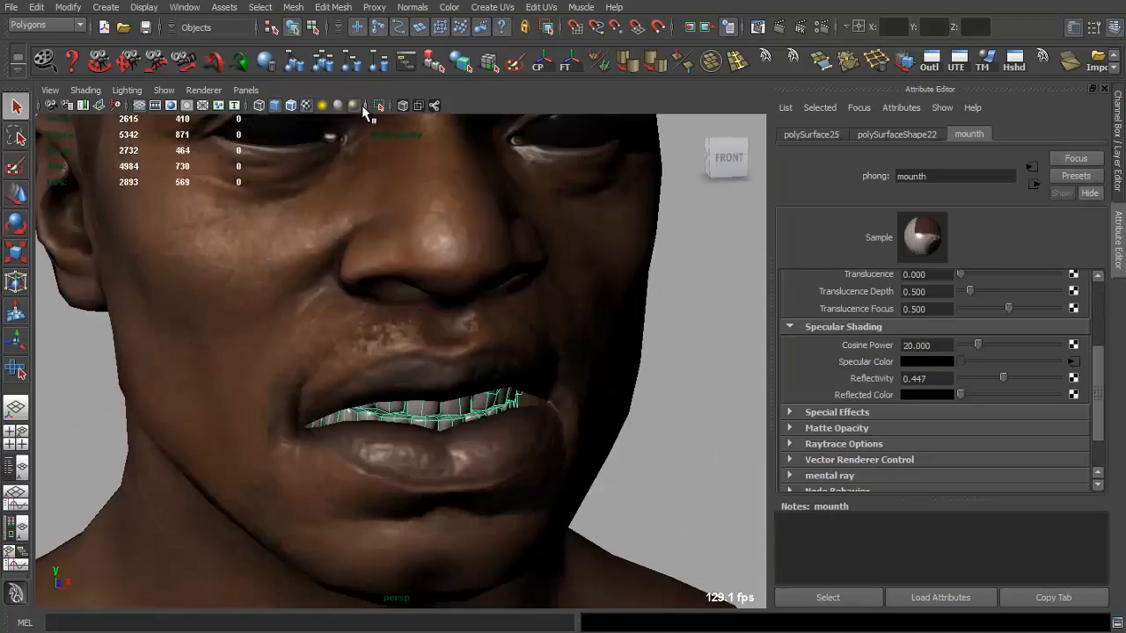
click(674, 442)
alt+drag(674, 442, 401, 379)
click(204, 90)
click(231, 142)
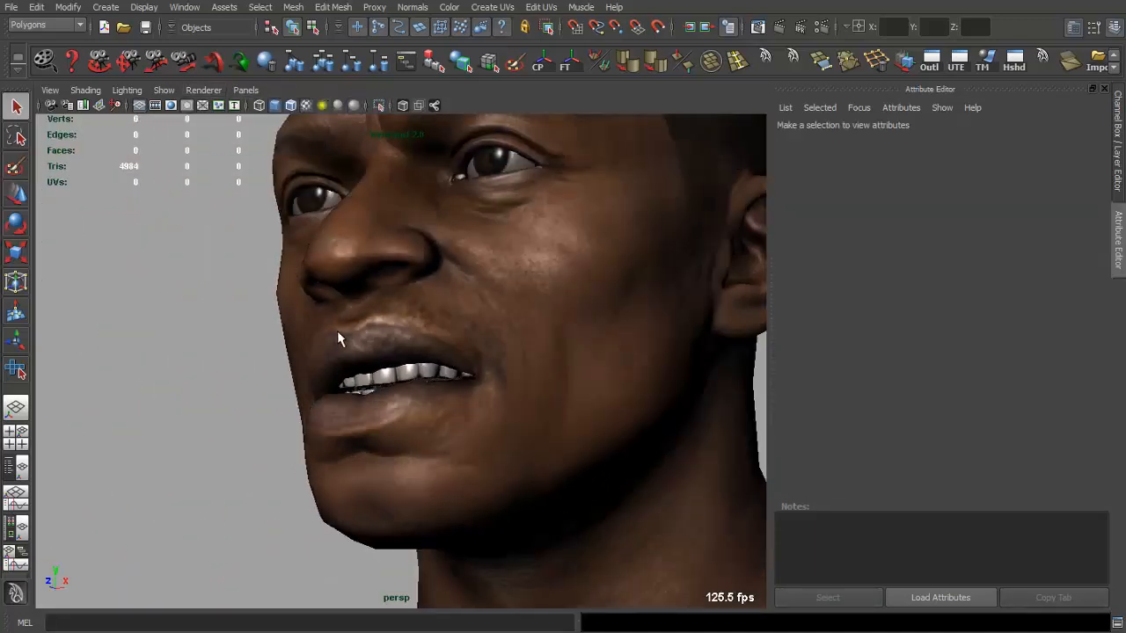
Isolate and frame the mouth mesh under Default Quality Rendering, and return the view to Viewport 2.0
alt+drag(337, 331, 515, 411)
click(483, 412)
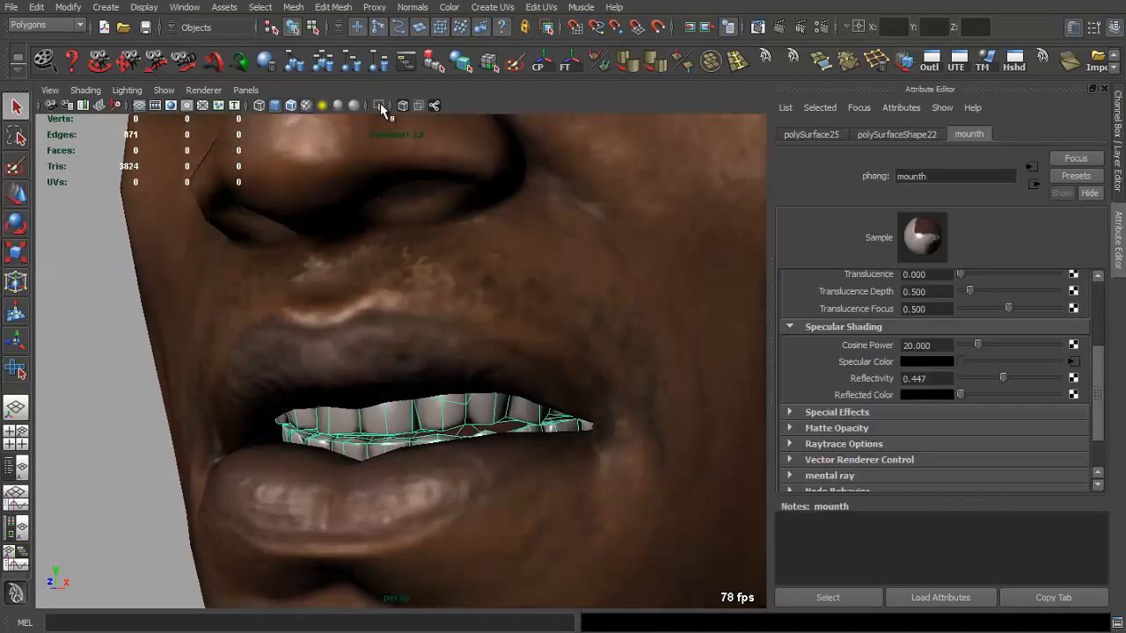
click(206, 91)
click(234, 110)
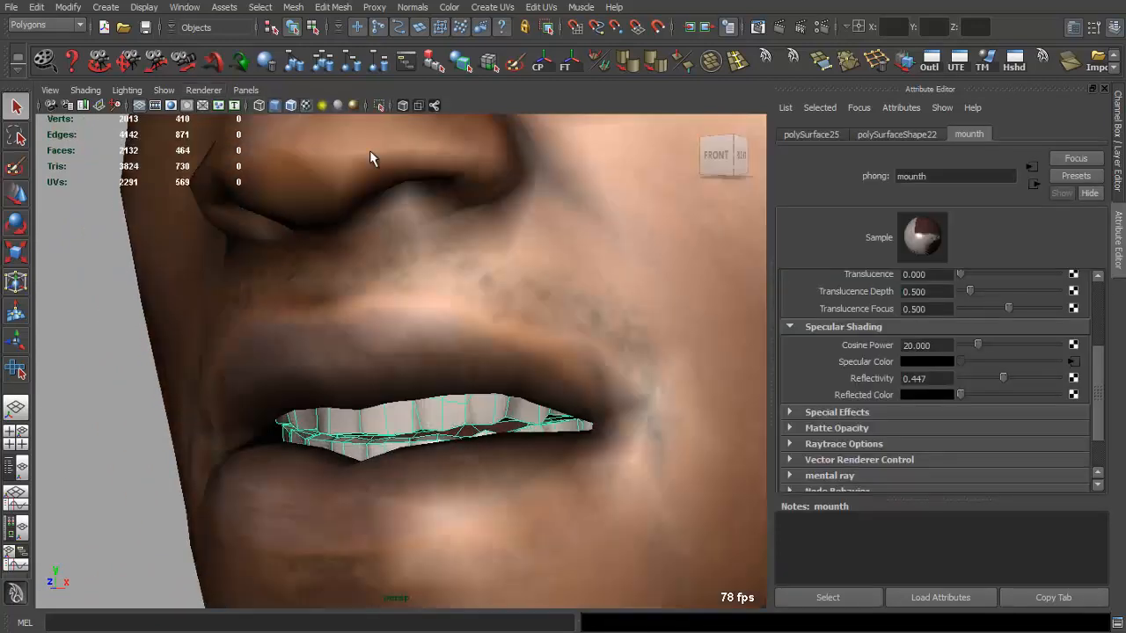
click(381, 105)
key(f)
click(203, 90)
click(220, 144)
Rotate and move the upper jaw's faces away from the lower jaw to open the mouth model
click(474, 310)
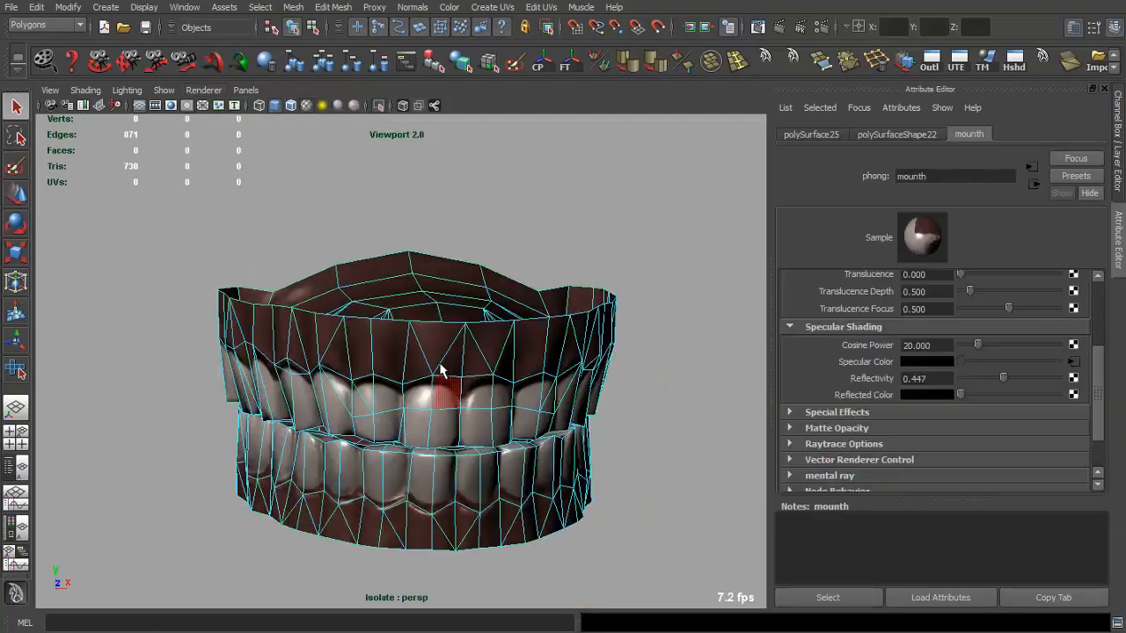
key(e)
key(w)
alt+drag(444, 278, 408, 256)
key(q)
right_drag(486, 224, 570, 183)
click(596, 268)
alt+drag(595, 276, 465, 365)
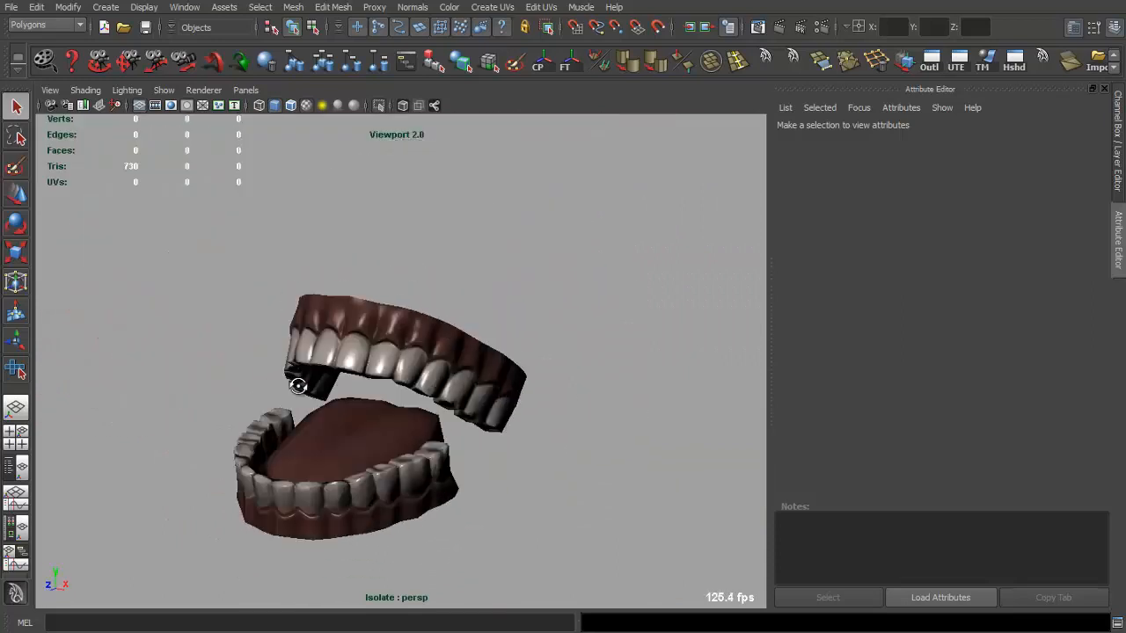
Reselect the upper jaw by undoing, move it farther up, and inspect the tongue and teeth inside the open mouth
key(ctrl+z)
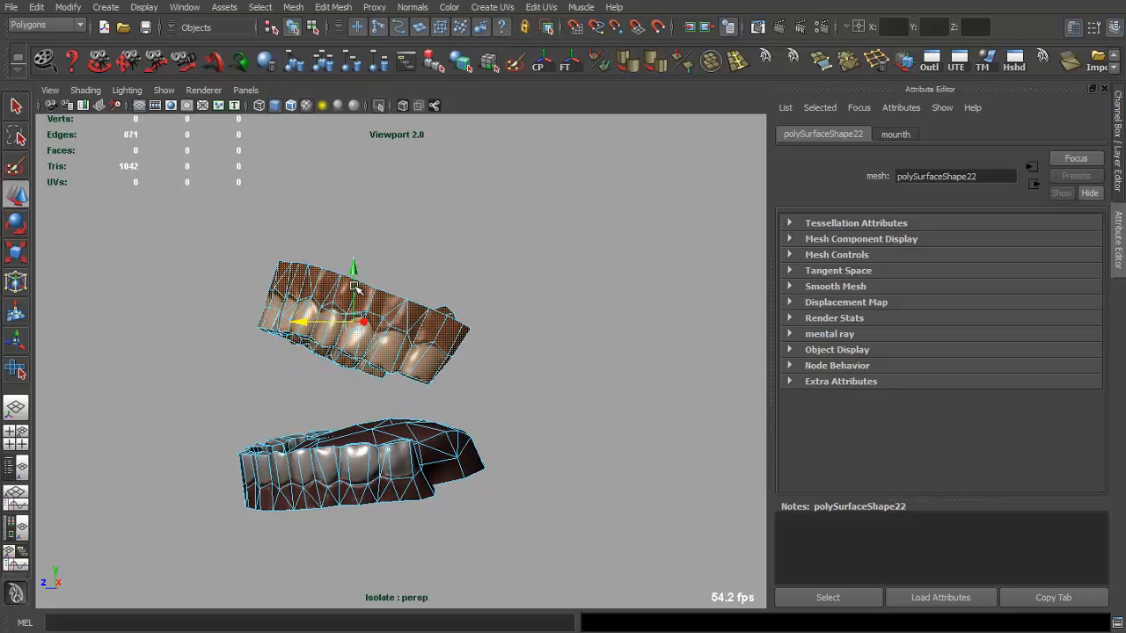
key(q)
click(445, 304)
alt+drag(445, 304, 463, 306)
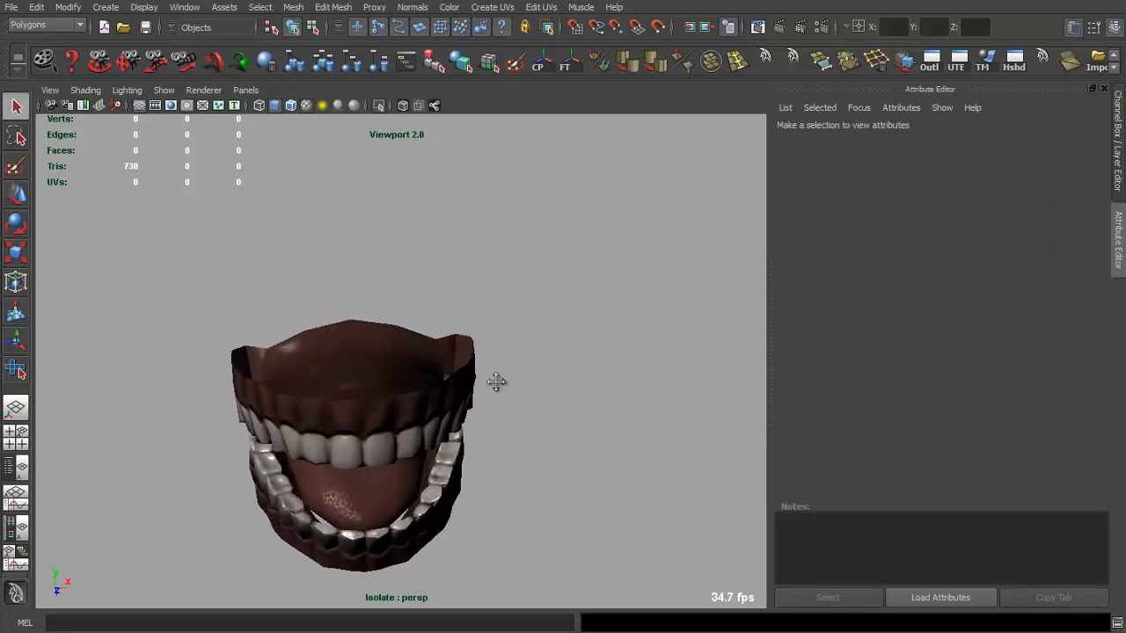
alt+drag(496, 381, 504, 305)
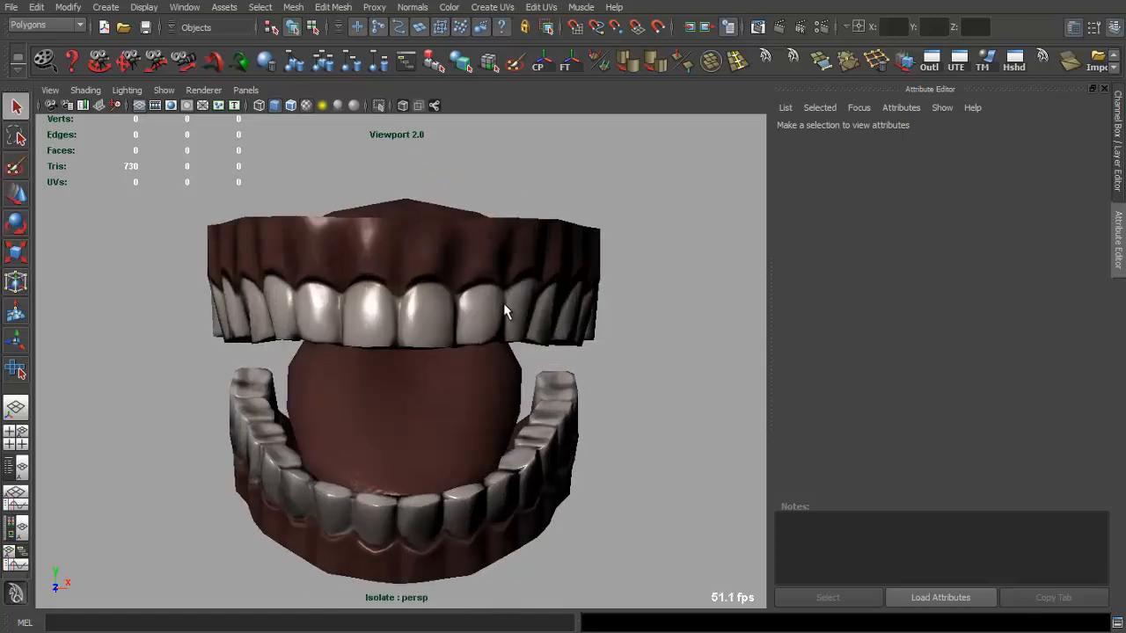
click(510, 259)
alt+drag(510, 259, 507, 309)
click(573, 276)
alt+drag(573, 277, 576, 253)
Close the Attribute Editor, switch to Default Quality Rendering and end the isolation to show the head again
click(1105, 89)
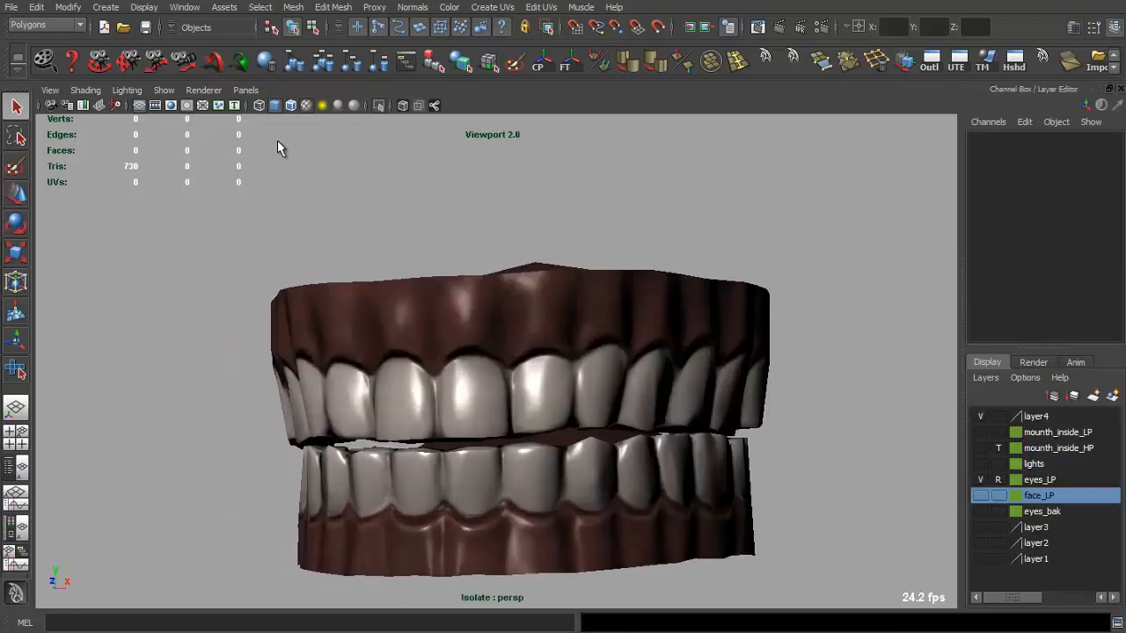
click(211, 113)
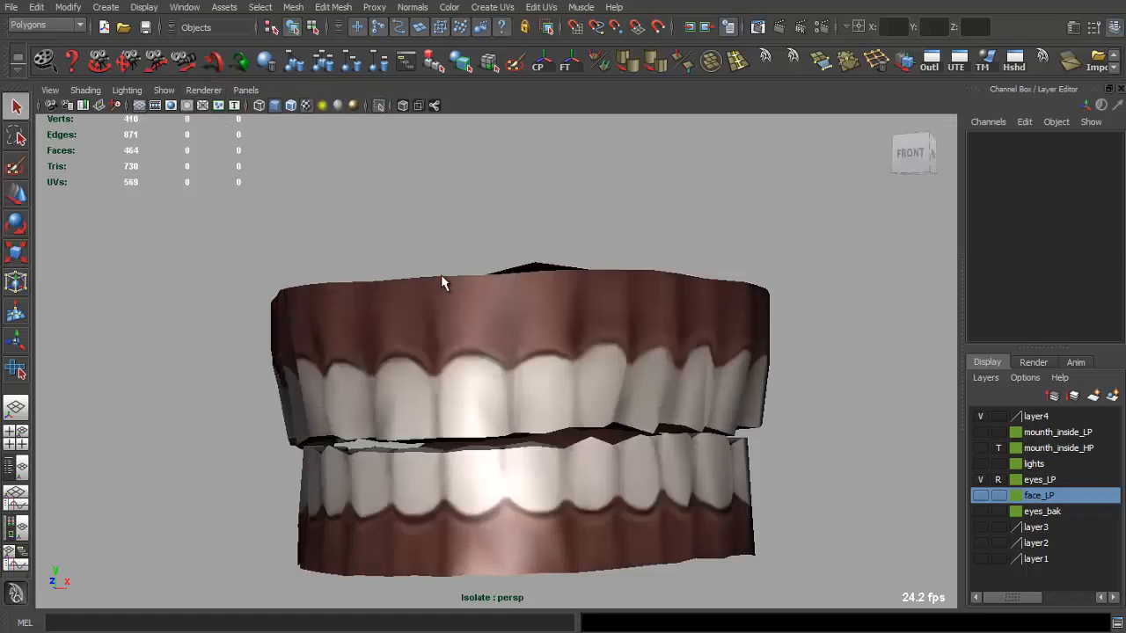
click(378, 105)
scroll(466, 255, down, 4)
alt+drag(493, 286, 517, 340)
scroll(507, 340, down, 1)
scroll(507, 339, up, 2)
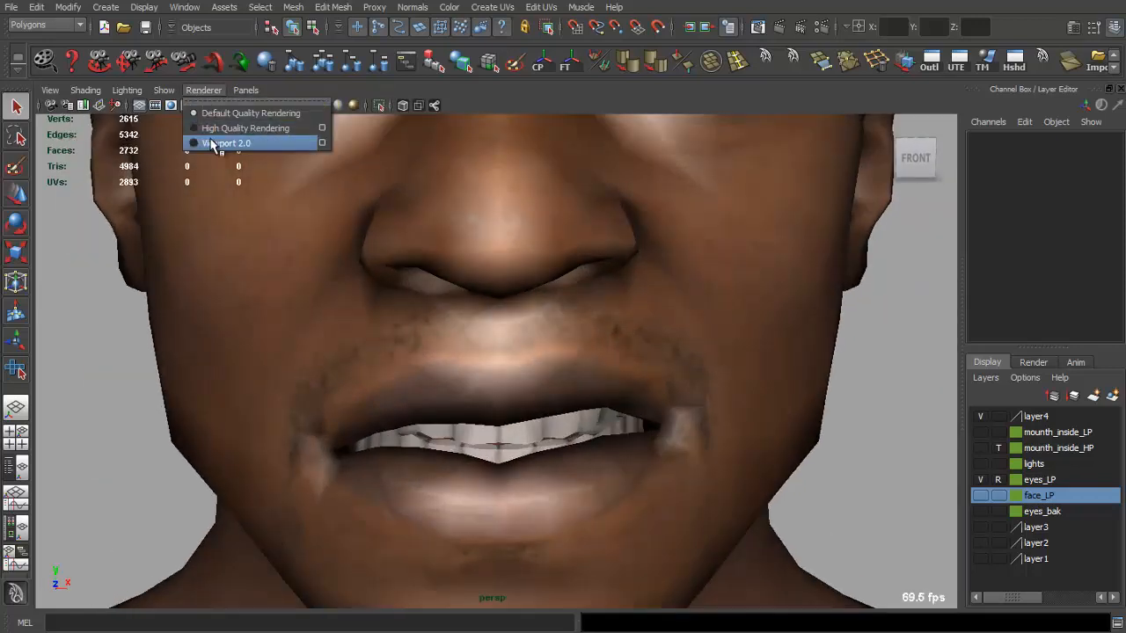
Switch to Viewport 2.0 and enable Screen-space Ambient Occlusion in its settings
click(212, 143)
click(324, 143)
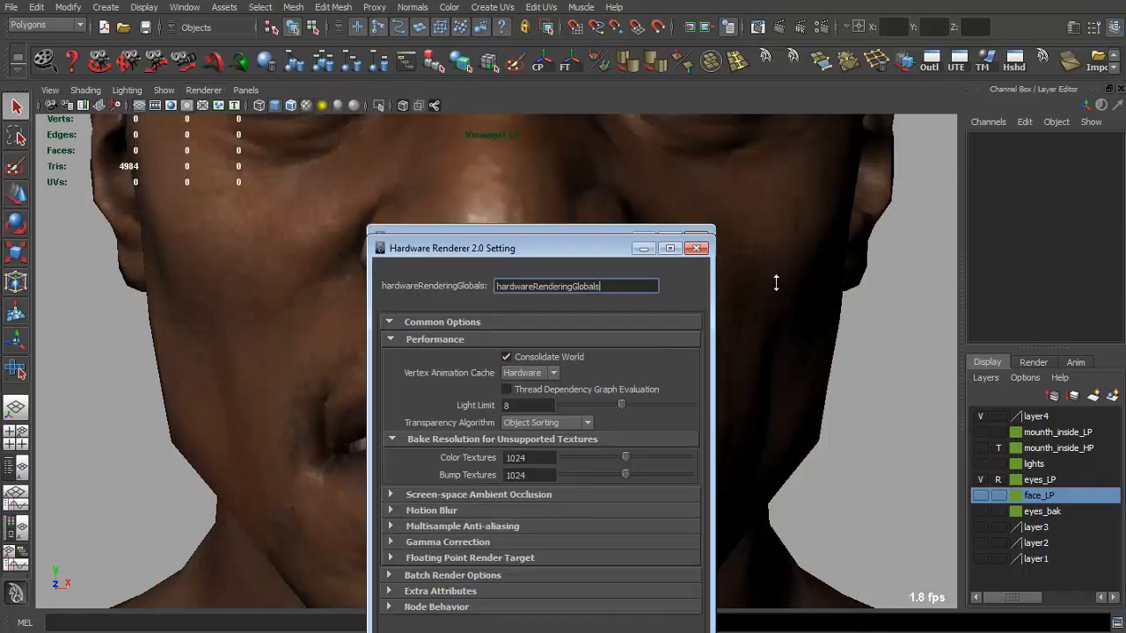
drag(585, 257, 935, 102)
click(894, 366)
scroll(654, 315, down, 4)
alt+drag(654, 315, 604, 275)
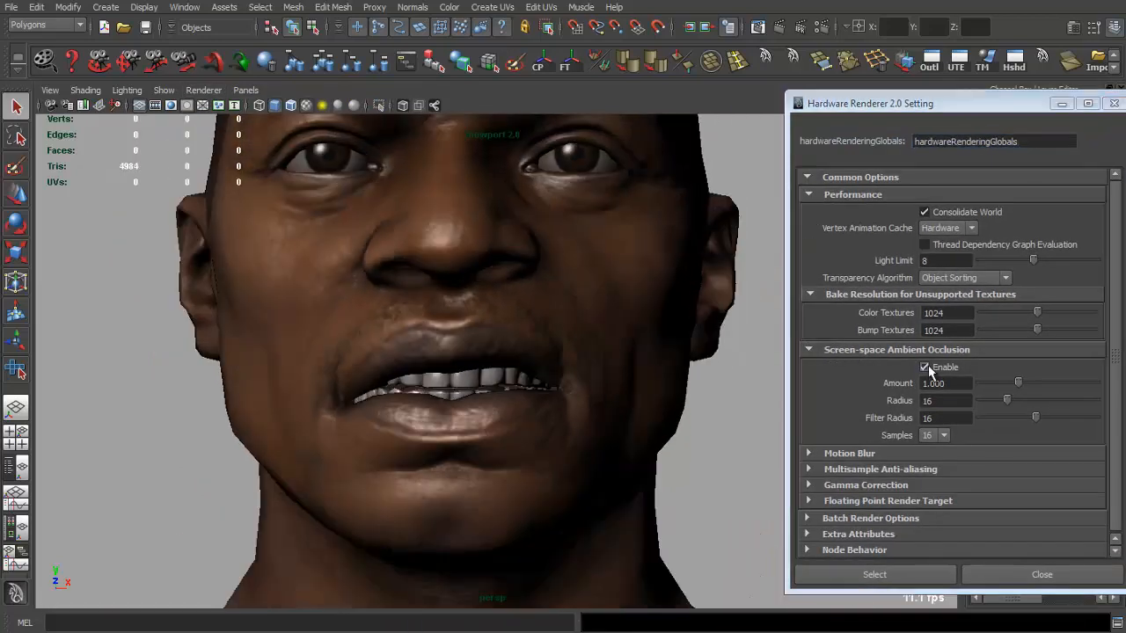
click(926, 368)
Toggle the visibility of layer4 and face_LP to compare the open-mouth and closed-mouth heads
scroll(396, 334, down, 4)
mouse_move(395, 334)
alt+mouse_down()
mouse_move(335, 337)
mouse_move(372, 359)
mouse_move(440, 340)
mouse_move(321, 348)
mouse_move(396, 339)
alt+mouse_up()
scroll(372, 360, down, 4)
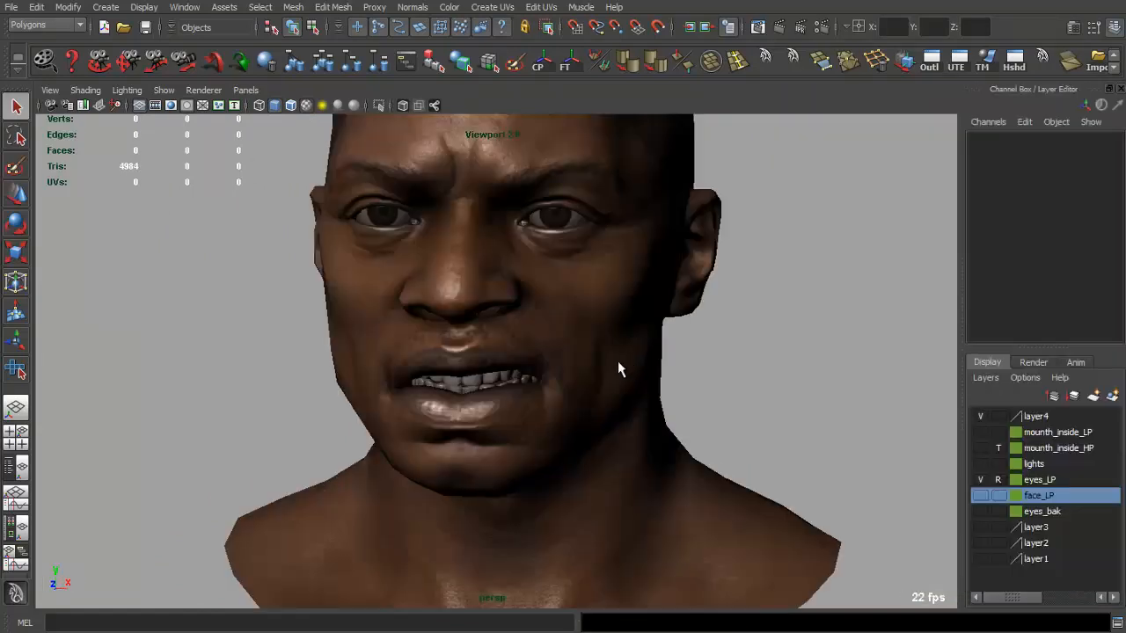
scroll(618, 360, up, 2)
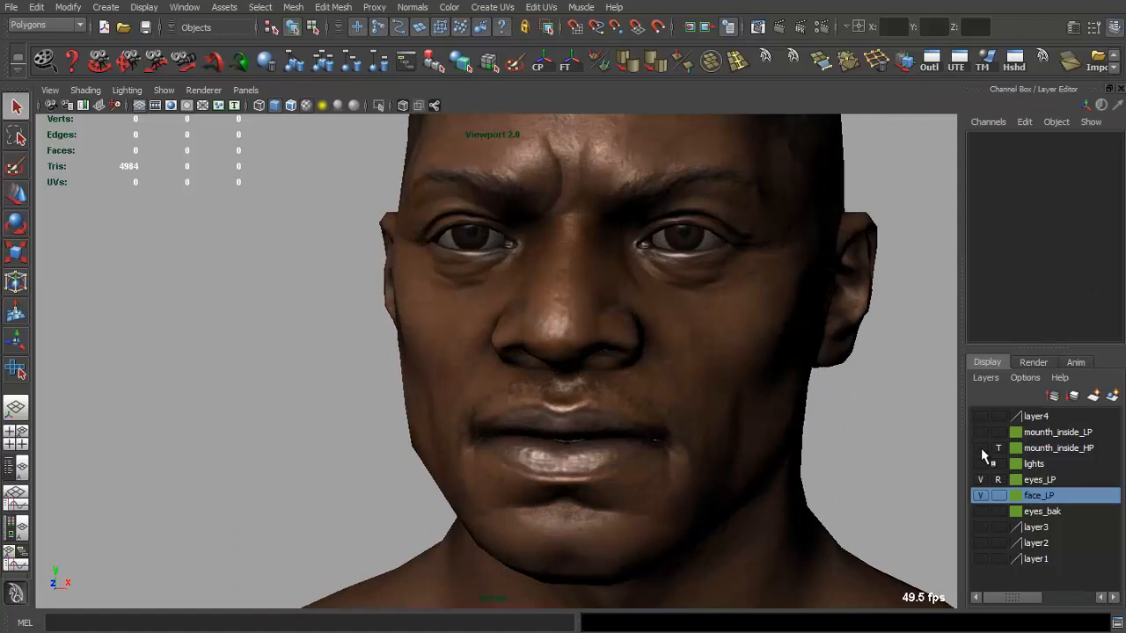
alt+drag(853, 423, 805, 412)
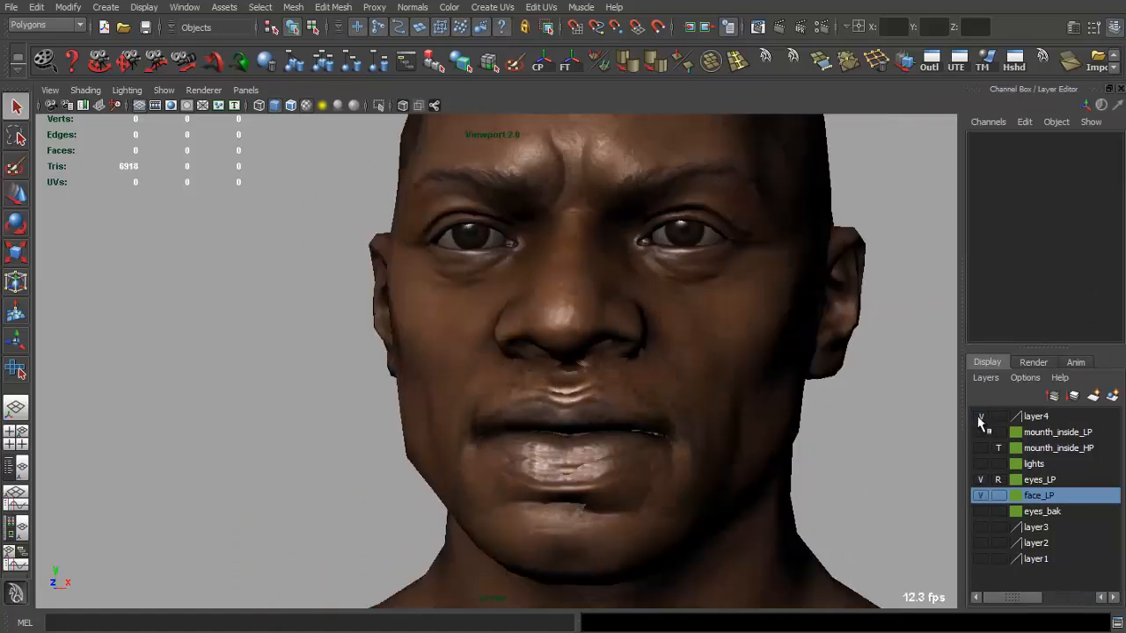
alt+drag(923, 482, 509, 406)
Examine the teeth and face of the open-mouth head up close, in profile from both sides and from the front
scroll(514, 405, up, 5)
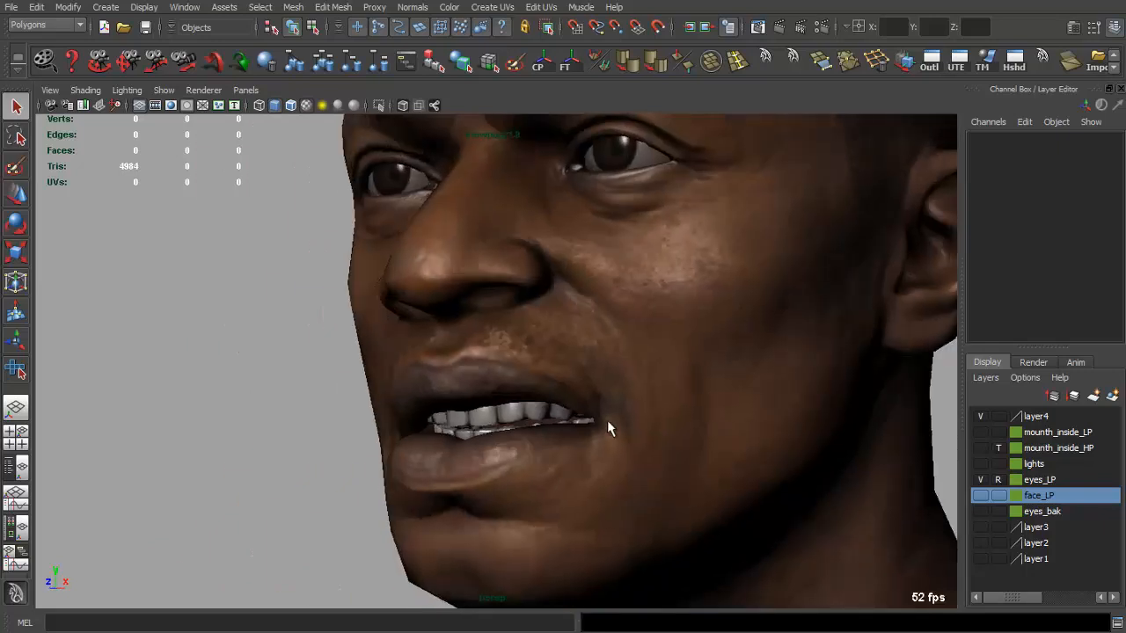
scroll(607, 420, up, 5)
alt+drag(607, 417, 505, 378)
scroll(505, 377, down, 10)
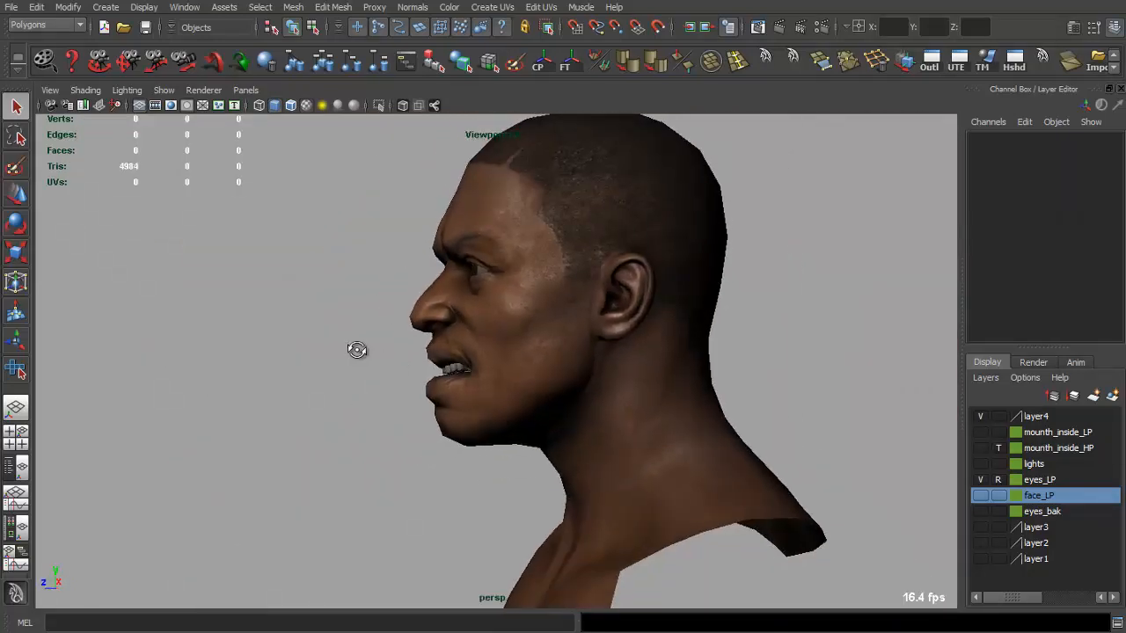
alt+drag(357, 350, 672, 350)
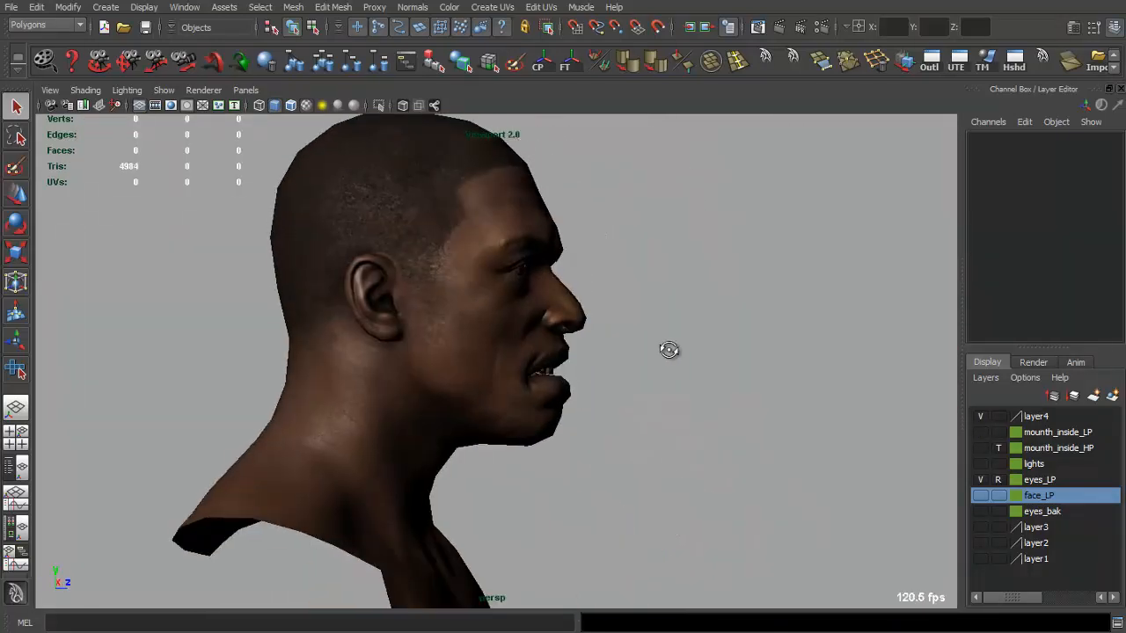
scroll(875, 422, up, 8)
alt+drag(714, 391, 524, 373)
alt+right_drag(747, 475, 484, 336)
alt+drag(484, 336, 461, 277)
alt+right_drag(461, 276, 1008, 623)
alt+drag(818, 497, 905, 497)
alt+right_drag(905, 498, 638, 379)
alt+drag(639, 379, 469, 360)
alt+right_drag(470, 360, 503, 384)
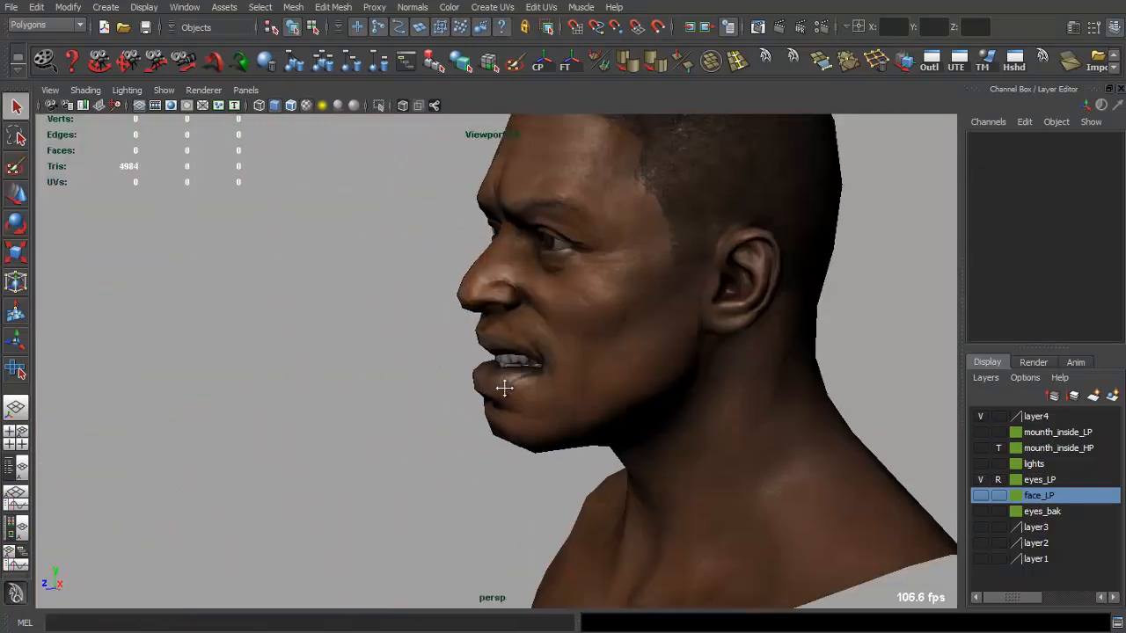
alt+drag(503, 385, 585, 385)
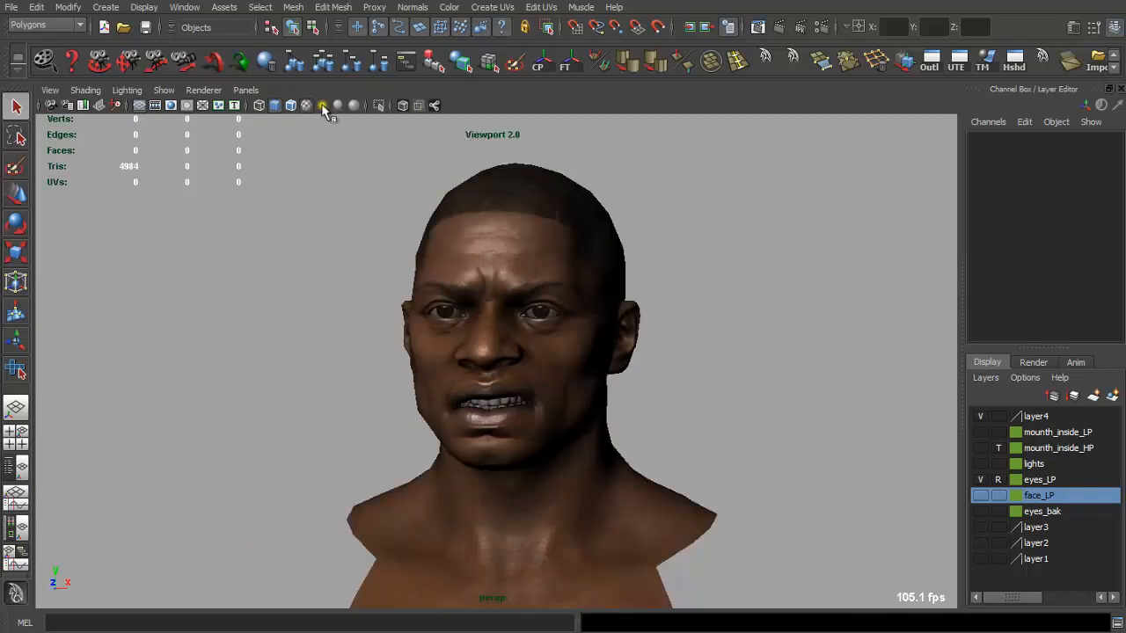
Light the viewport with all scene lights, make the lights layer visible and check the lit face
click(322, 106)
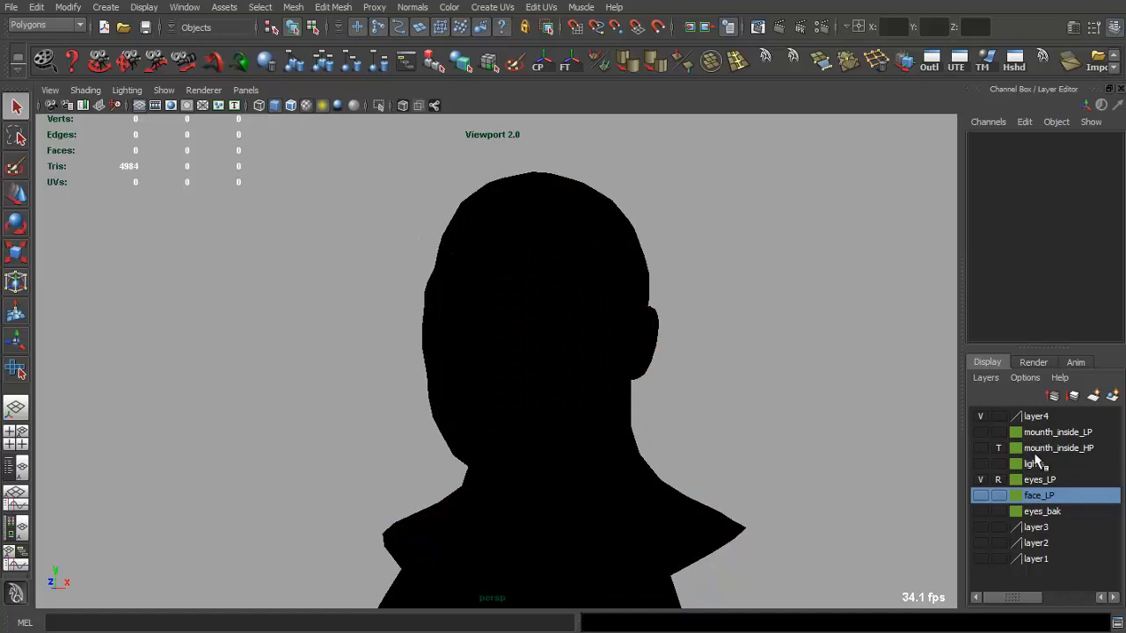
click(981, 464)
alt+drag(580, 347, 686, 365)
alt+right_drag(686, 365, 909, 437)
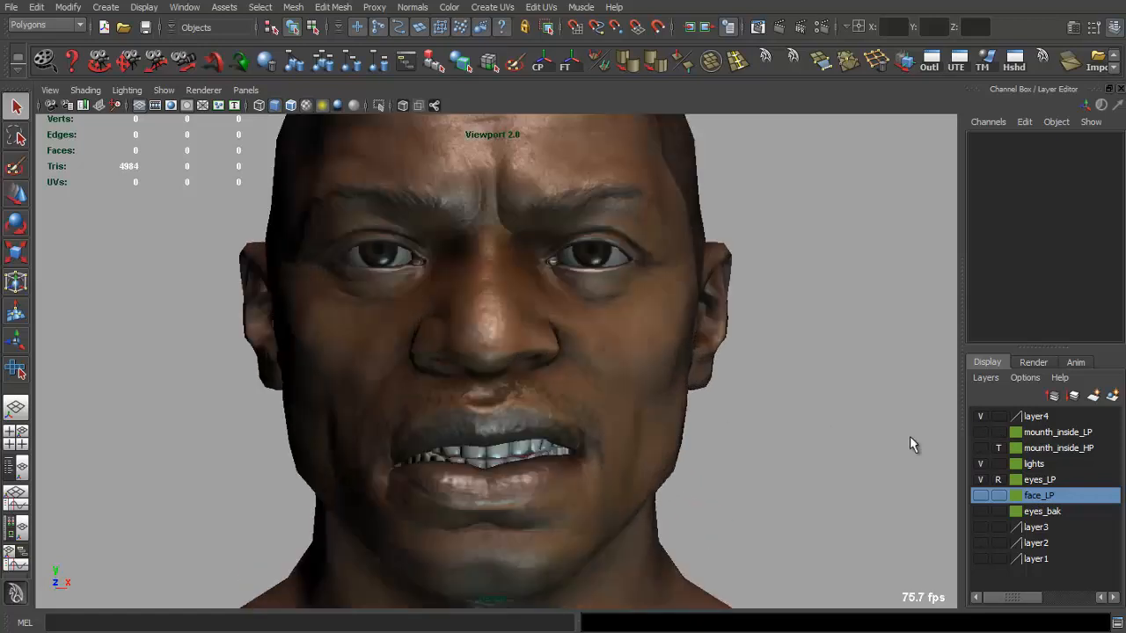
mouse_move(728, 383)
alt+mouse_down()
mouse_move(715, 370)
mouse_move(678, 372)
alt+mouse_up()
alt+right_drag(678, 372, 387, 349)
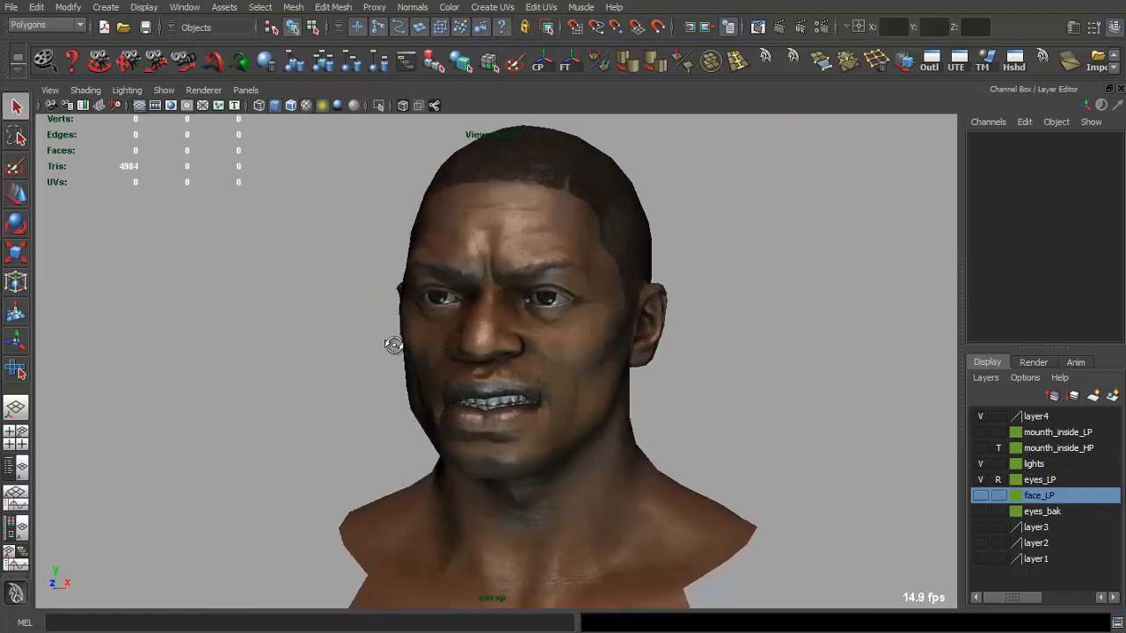
Enable Multisample Anti-aliasing with a sample count of 4 in the Viewport 2.0 settings, with the head view maximized
alt+drag(394, 345, 467, 360)
alt+right_drag(467, 359, 495, 372)
key(ctrl+space)
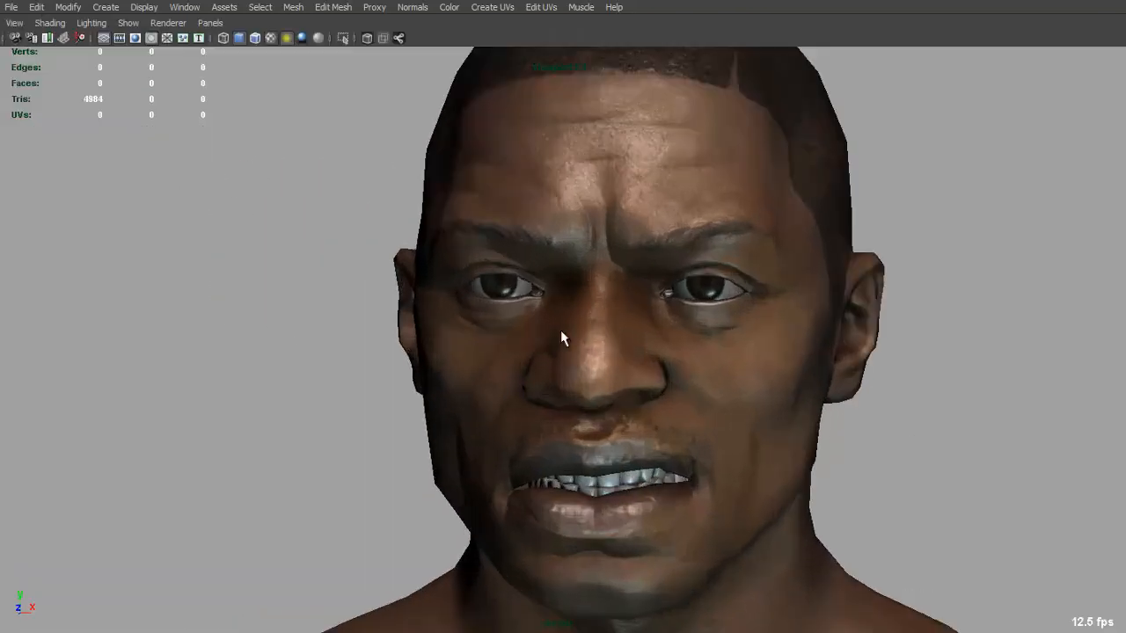
mouse_move(561, 338)
alt+mouse_down()
mouse_move(545, 307)
mouse_move(563, 307)
mouse_move(546, 313)
alt+mouse_up()
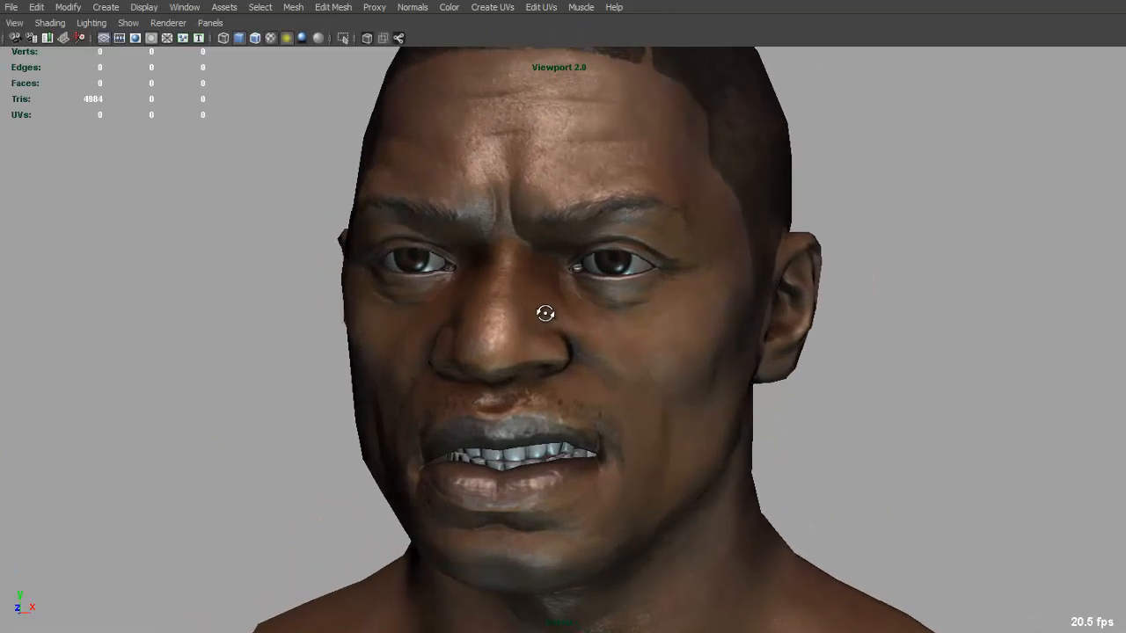
click(289, 76)
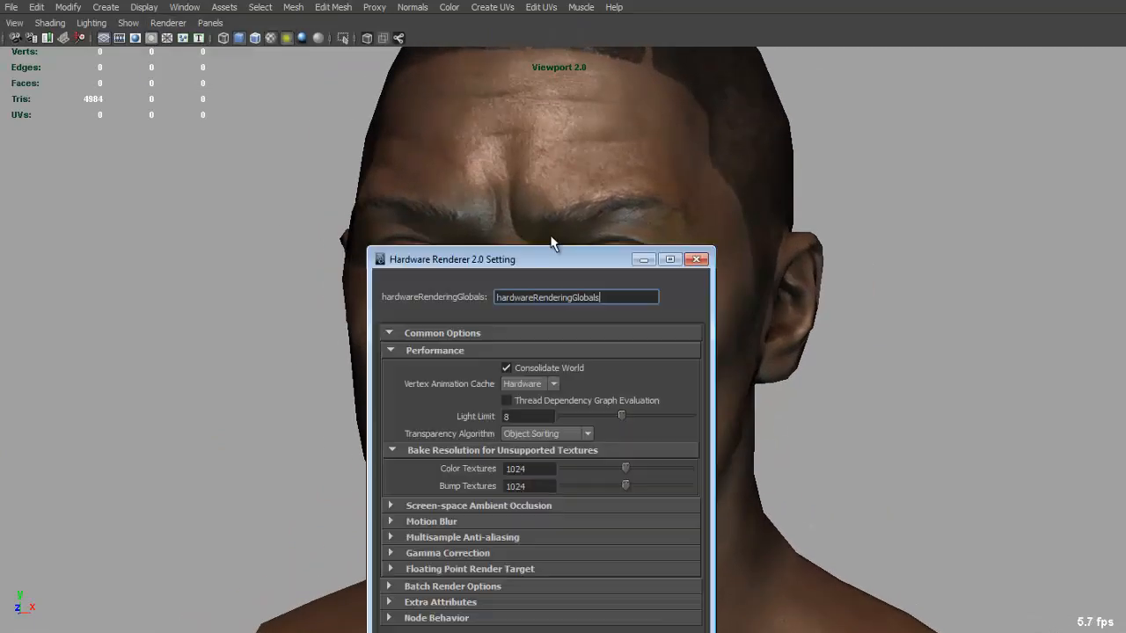
drag(526, 259, 1063, 61)
click(968, 342)
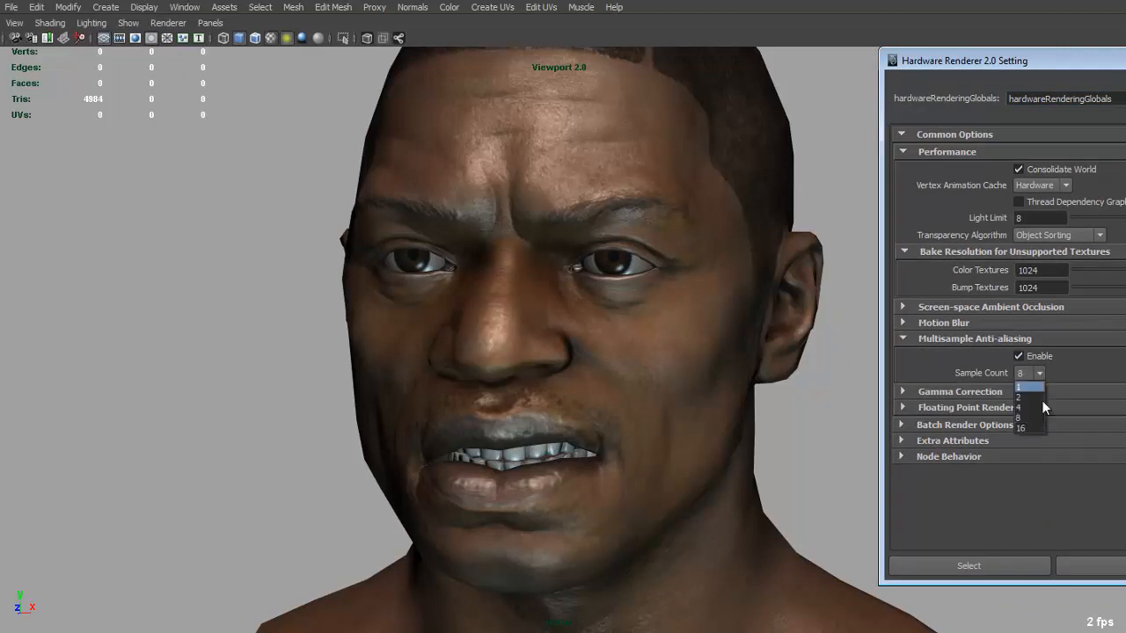
Examine the anti-aliased face at an angle and zoom in on the nose and mouth in profile
mouse_move(836, 348)
alt+mouse_down()
mouse_move(784, 332)
mouse_move(758, 341)
alt+mouse_up()
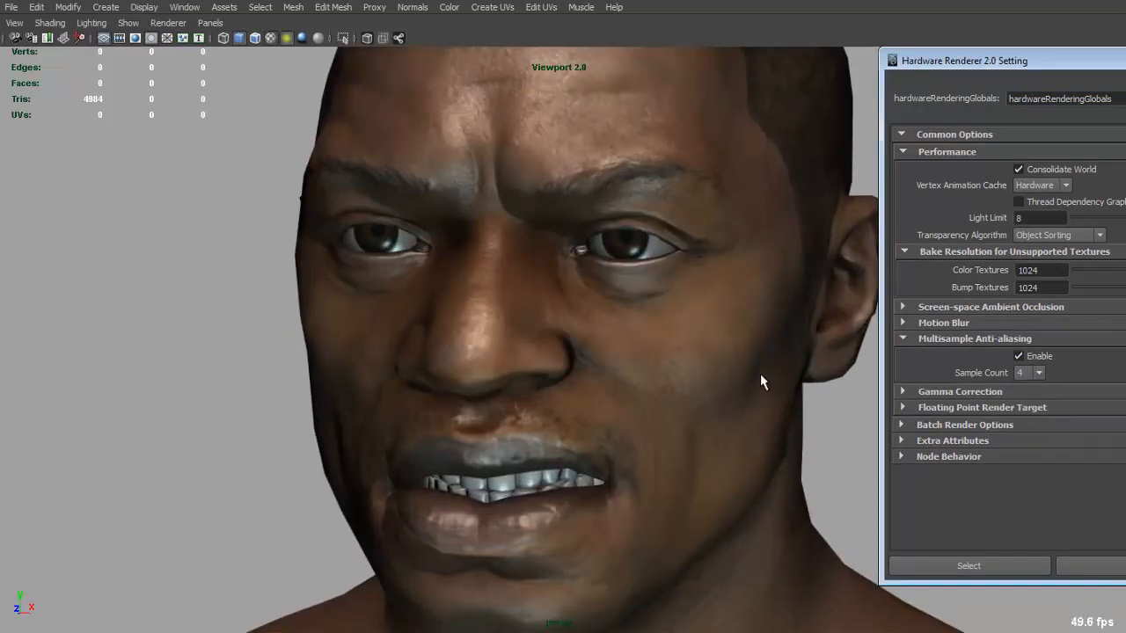
alt+drag(761, 374, 634, 263)
click(640, 263)
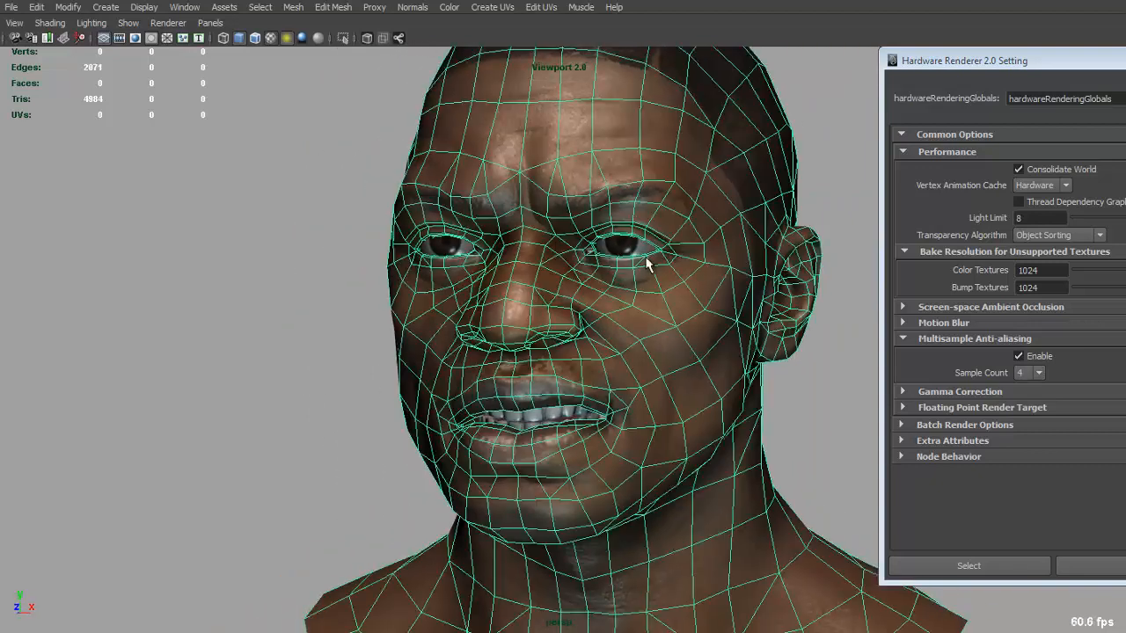
click(829, 366)
alt+drag(830, 366, 757, 339)
alt+middle_drag(757, 339, 762, 361)
alt+drag(739, 362, 762, 373)
alt+middle_drag(762, 373, 767, 299)
scroll(766, 297, up, 5)
alt+drag(767, 297, 678, 306)
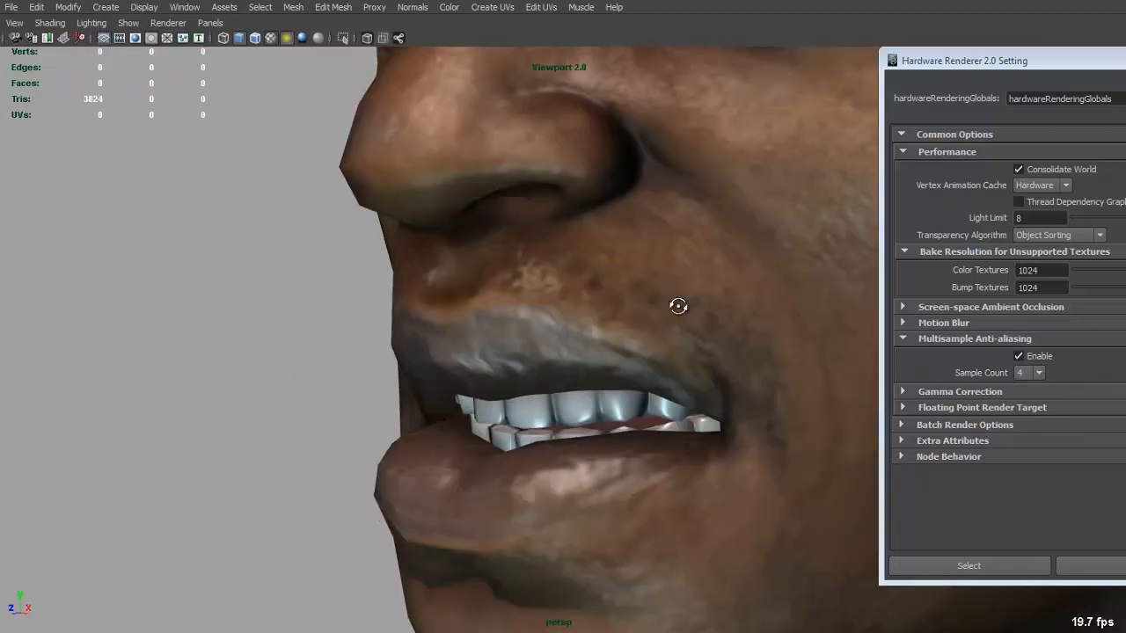
Inspect the teeth and lips up close from several angles, including the view from the front
click(611, 407)
click(609, 407)
alt+drag(220, 344, 261, 352)
click(261, 350)
alt+drag(475, 365, 796, 384)
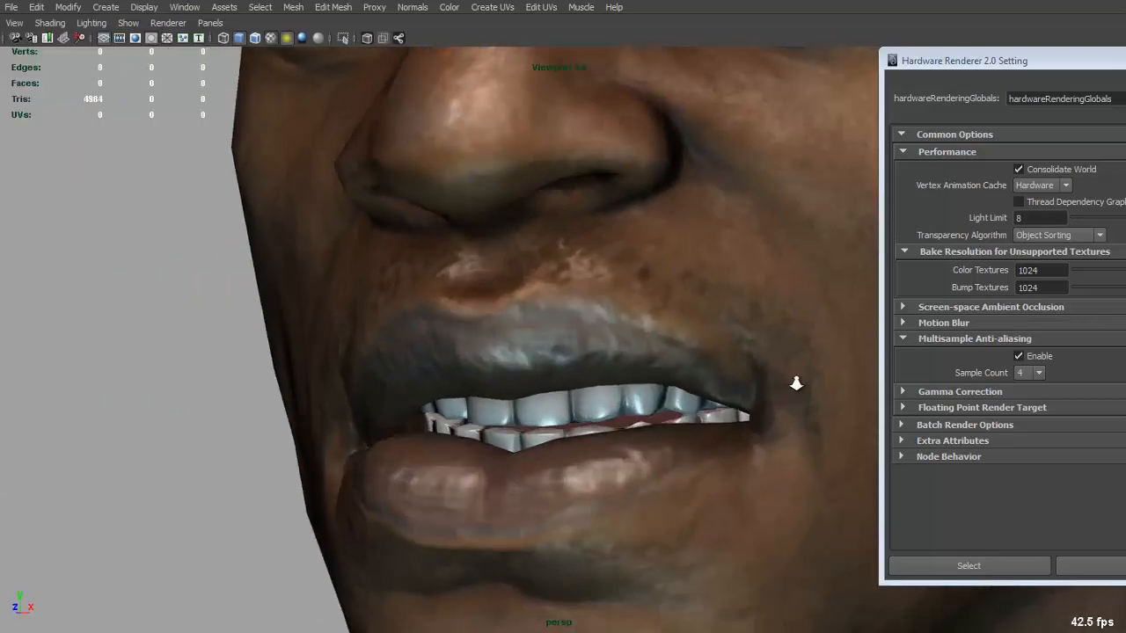
alt+right_drag(796, 385, 537, 303)
alt+drag(536, 304, 461, 299)
alt+right_drag(461, 299, 440, 295)
alt+drag(440, 295, 554, 274)
alt+middle_drag(554, 275, 564, 315)
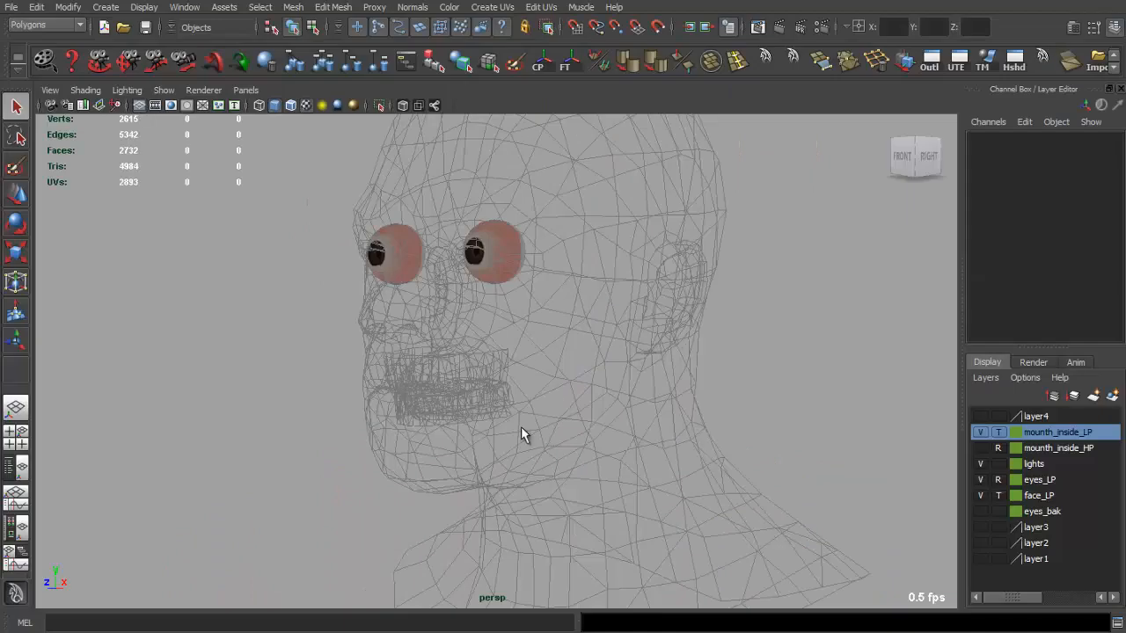
Set the face_LP layer to normal display and shade the viewport without textures
alt+drag(523, 435, 655, 422)
click(998, 496)
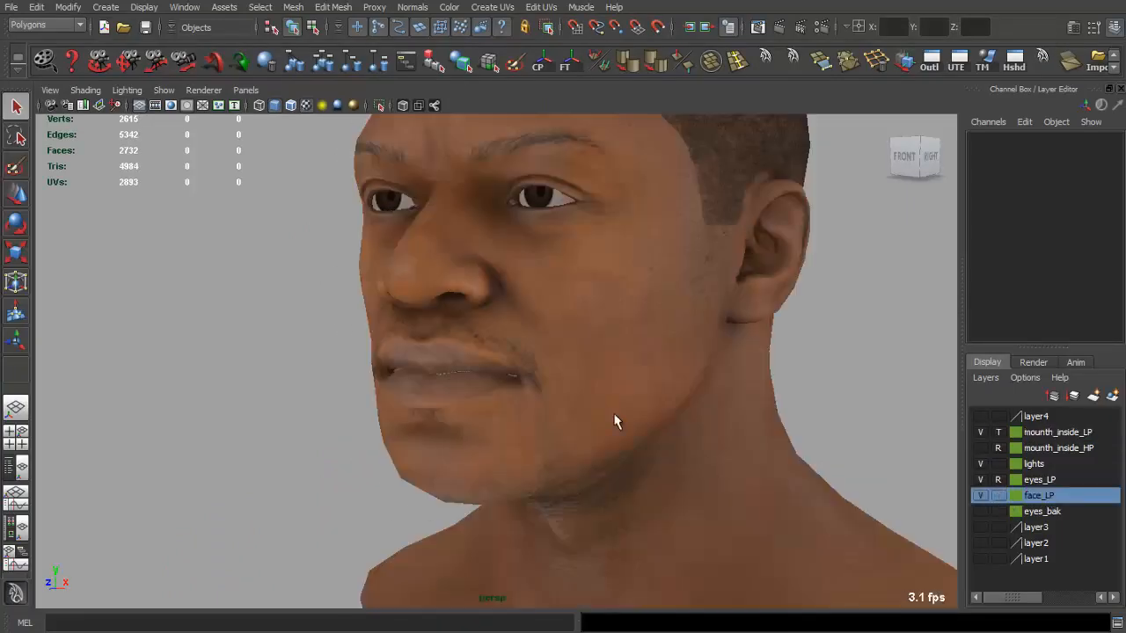
key(5)
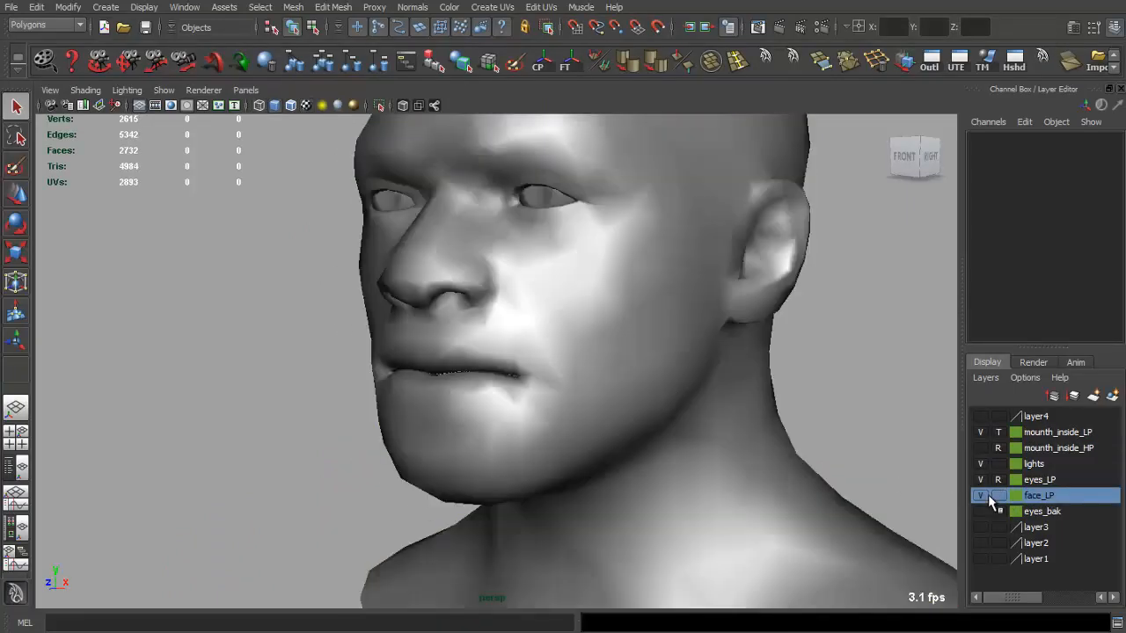
Duplicate the closed-mouth head and move the copy about 7.3 units forward along Z
click(595, 380)
mouse_move(595, 382)
alt+mouse_down()
mouse_move(641, 408)
mouse_move(753, 409)
mouse_move(543, 385)
mouse_move(696, 404)
alt+mouse_up()
alt+drag(579, 396, 576, 403)
key(ctrl+d)
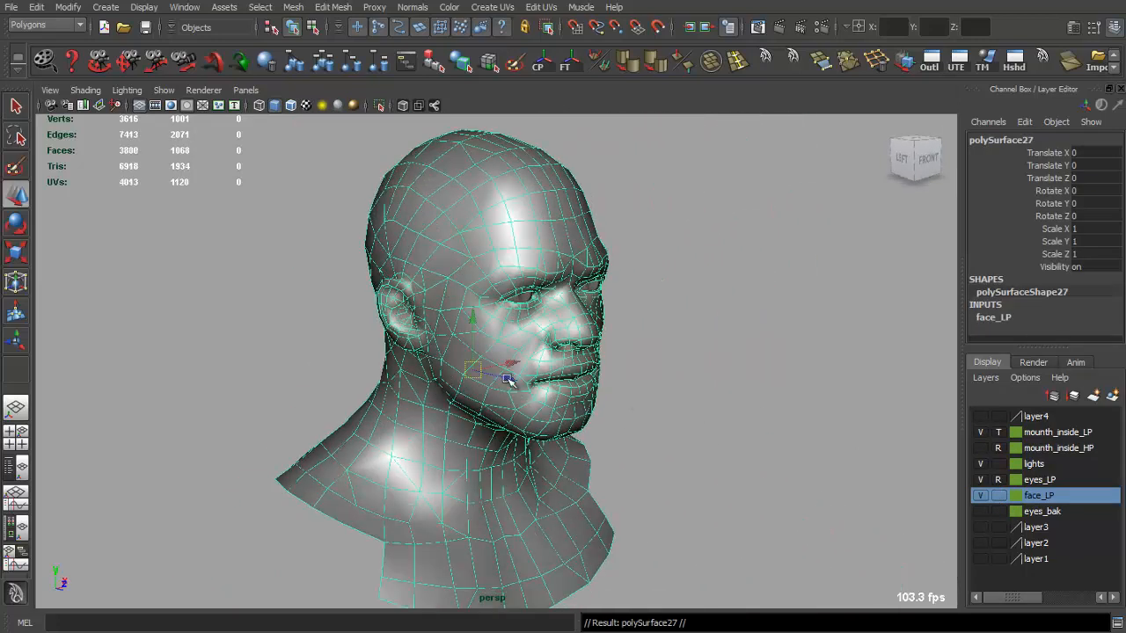
drag(508, 380, 728, 438)
Remove the duplicated head from the face_LP layer and set that layer to template display
click(512, 368)
click(998, 498)
click(997, 498)
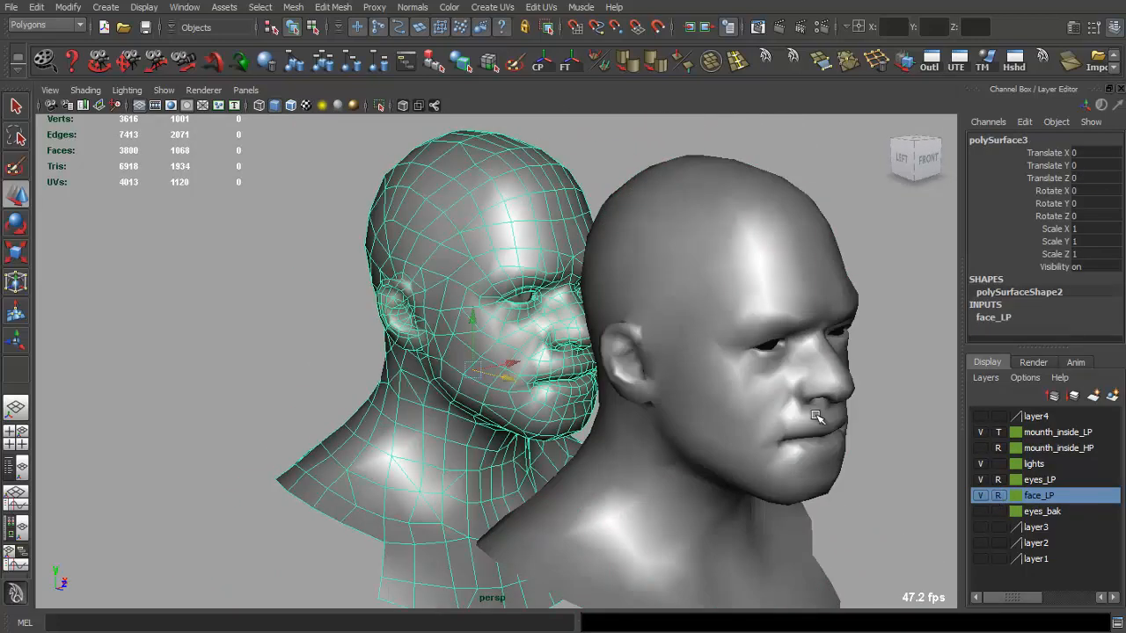
click(817, 418)
click(785, 440)
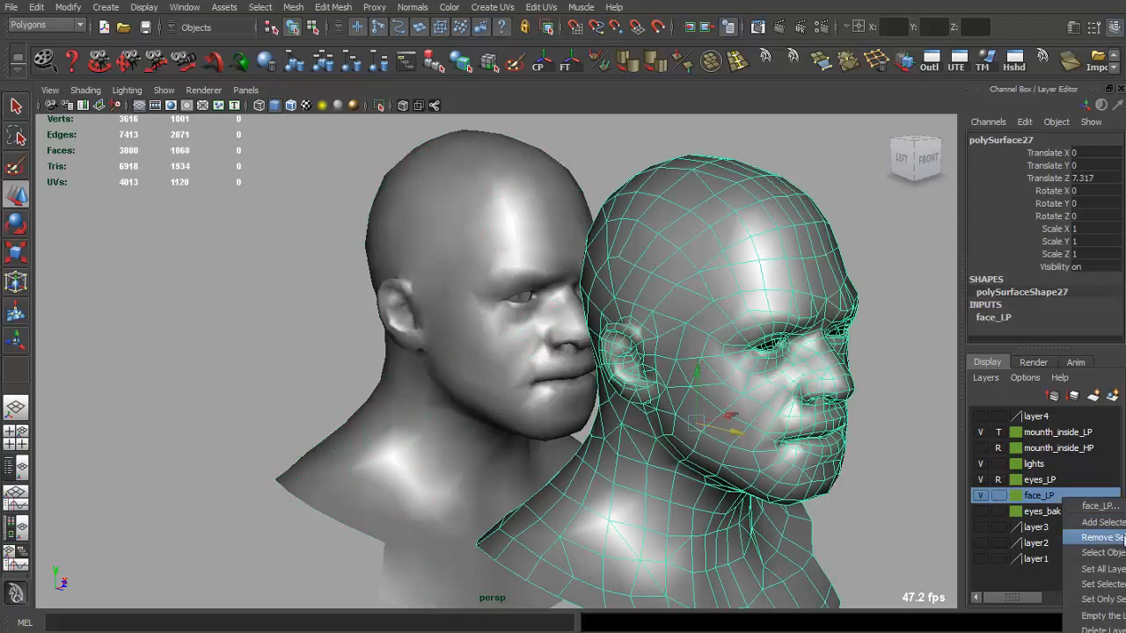
click(998, 495)
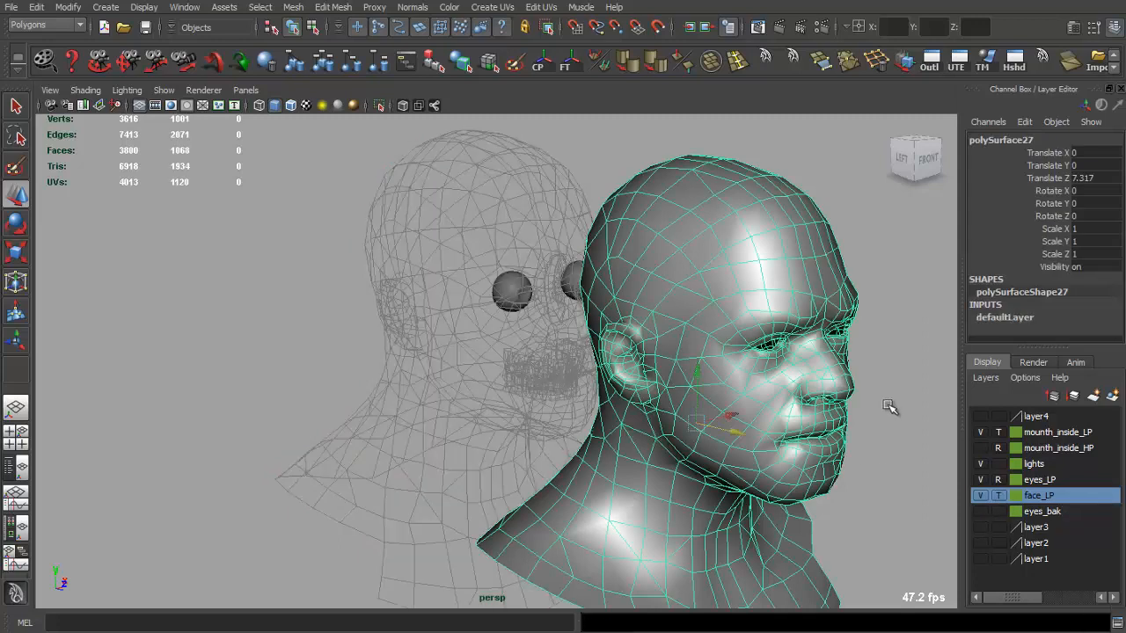
Put the duplicated head in a new display layer, layer5, and set its Translate Z to 0
click(982, 418)
click(981, 418)
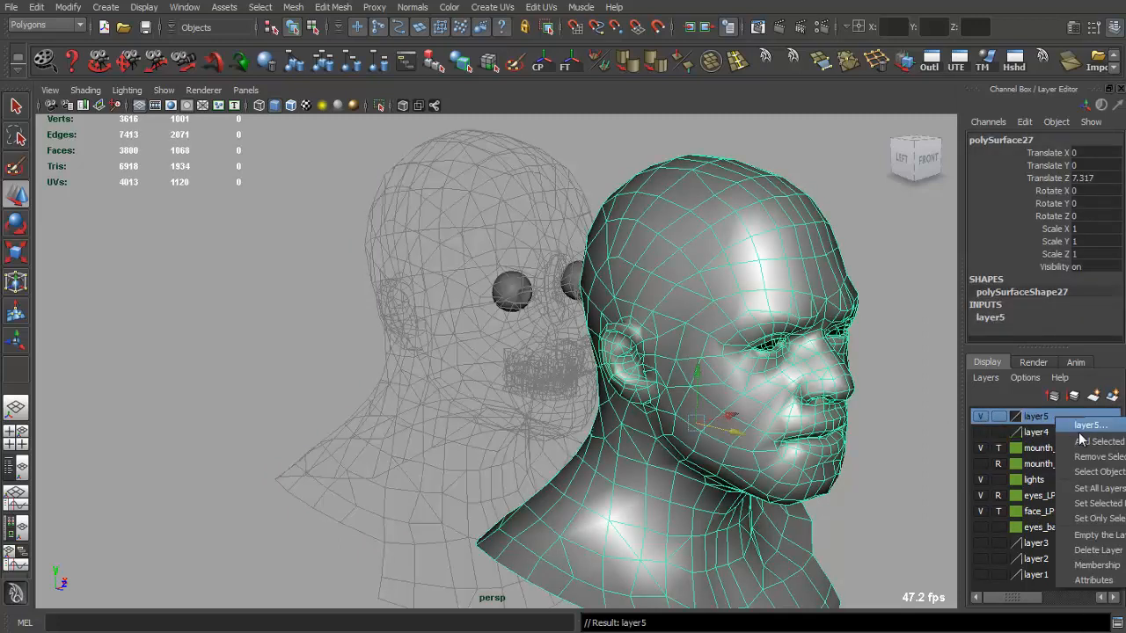
text(0)
key(Return)
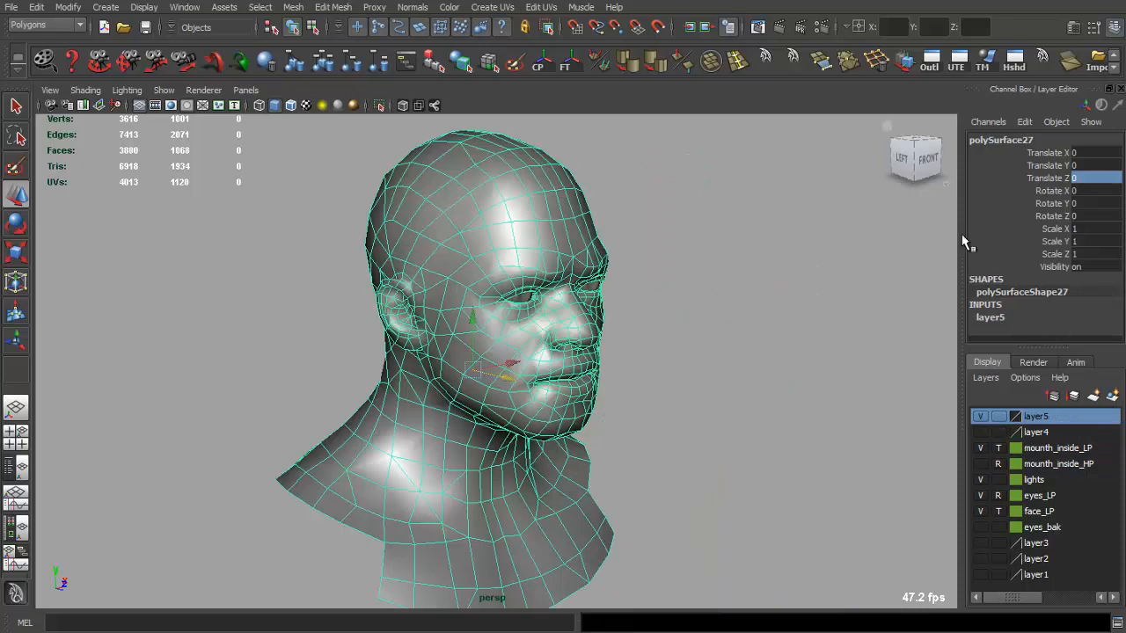
Extract the inner-lip faces of the duplicated head as a separate piece, growing the face loop selection around the mouth
alt+drag(681, 347, 590, 412)
alt+right_drag(590, 413, 804, 326)
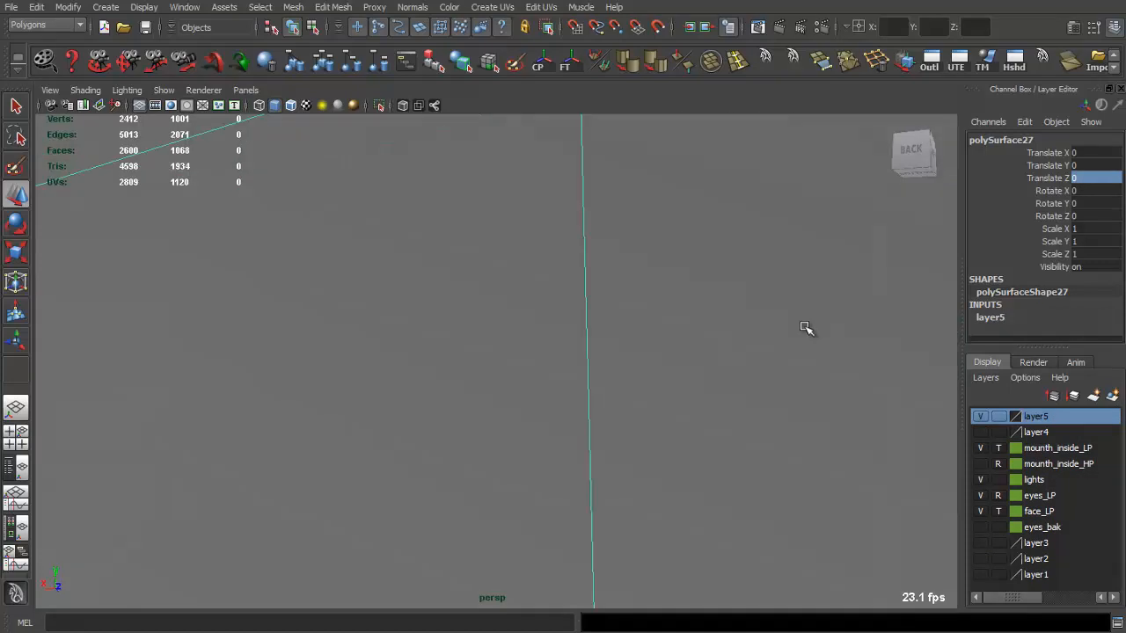
alt+drag(804, 326, 476, 389)
alt+middle_drag(476, 389, 439, 282)
key(q)
key(F11)
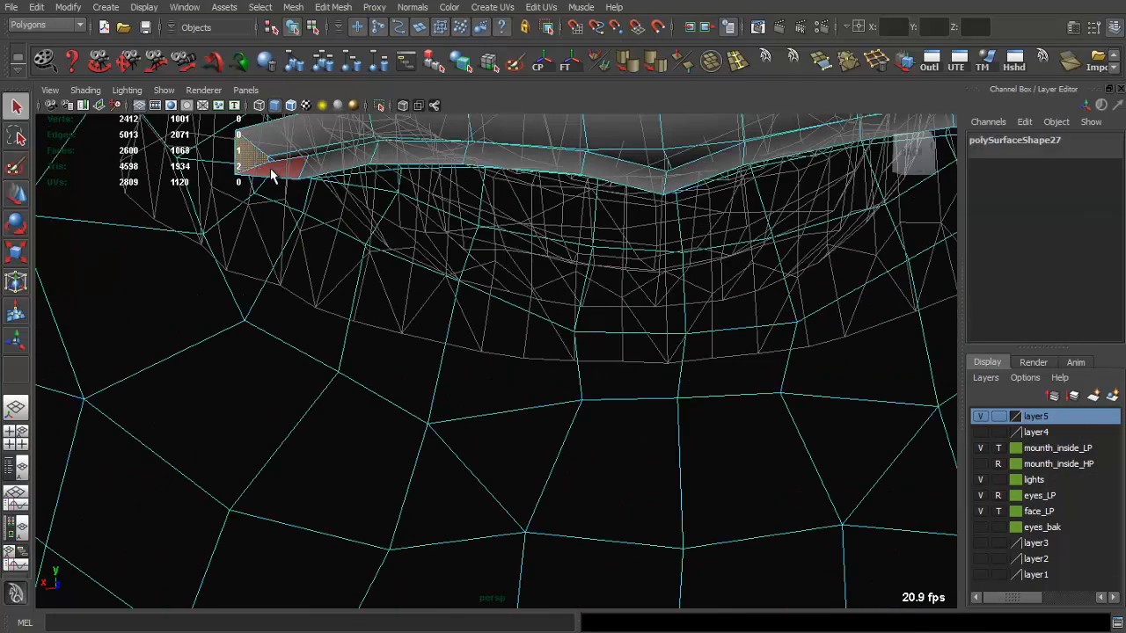
double_click(272, 174)
key(f)
key(shift+period)
key(shift+period)
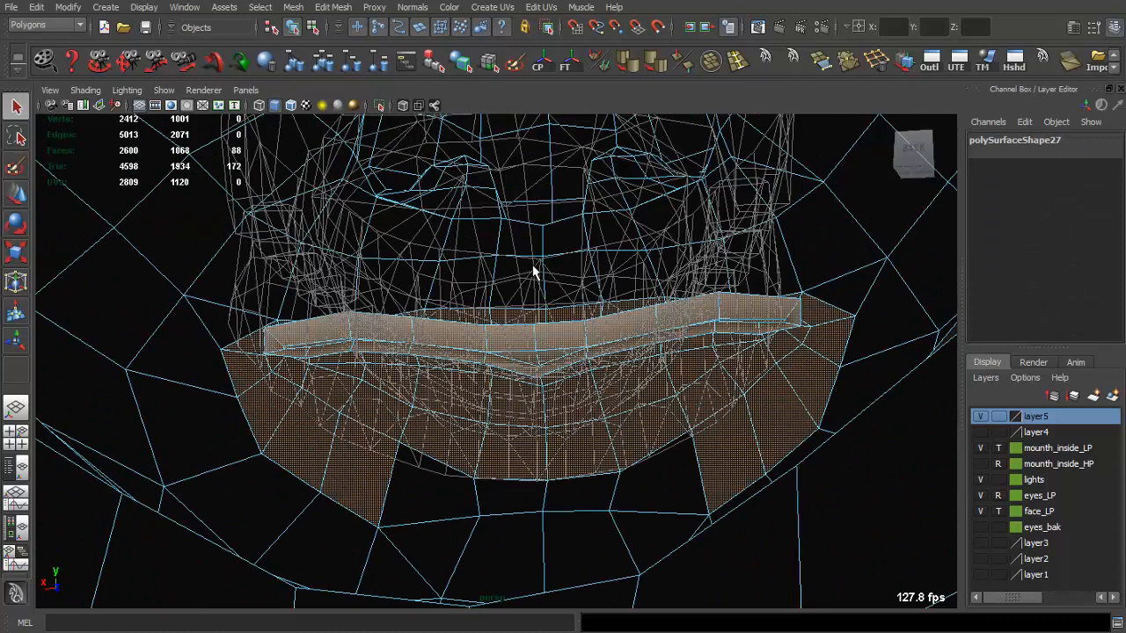
click(293, 7)
click(321, 55)
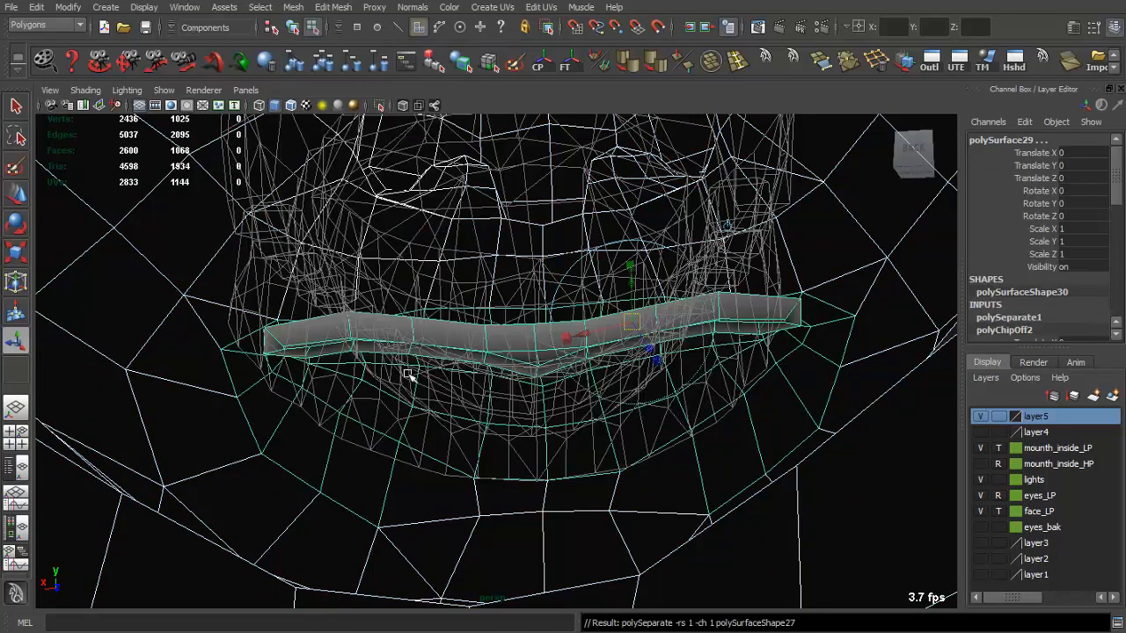
Delete the construction history and remove the rest of the duplicated head, keeping only the lip piece
key(alt+shift+d)
alt+drag(412, 376, 577, 378)
scroll(568, 388, down, 5)
click(577, 379)
key(Delete)
click(395, 370)
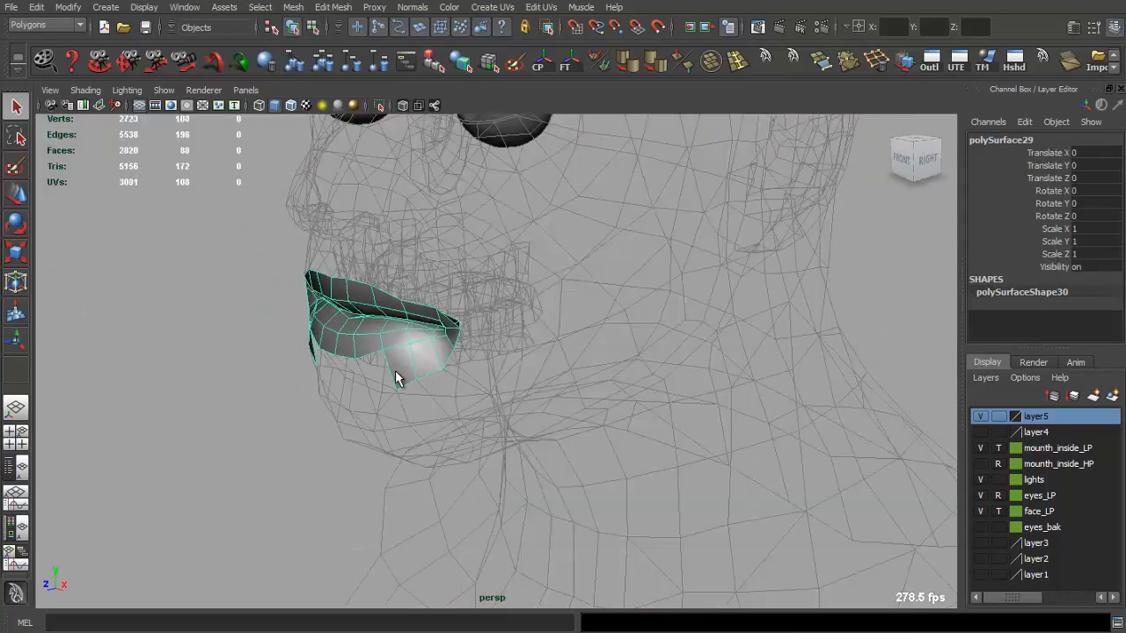
Extract the innermost loop of faces from the lip piece as a separate strip
alt+drag(395, 370, 521, 340)
scroll(521, 339, up, 5)
alt+middle_drag(521, 340, 517, 410)
right_drag(599, 330, 603, 369)
alt+drag(563, 356, 264, 327)
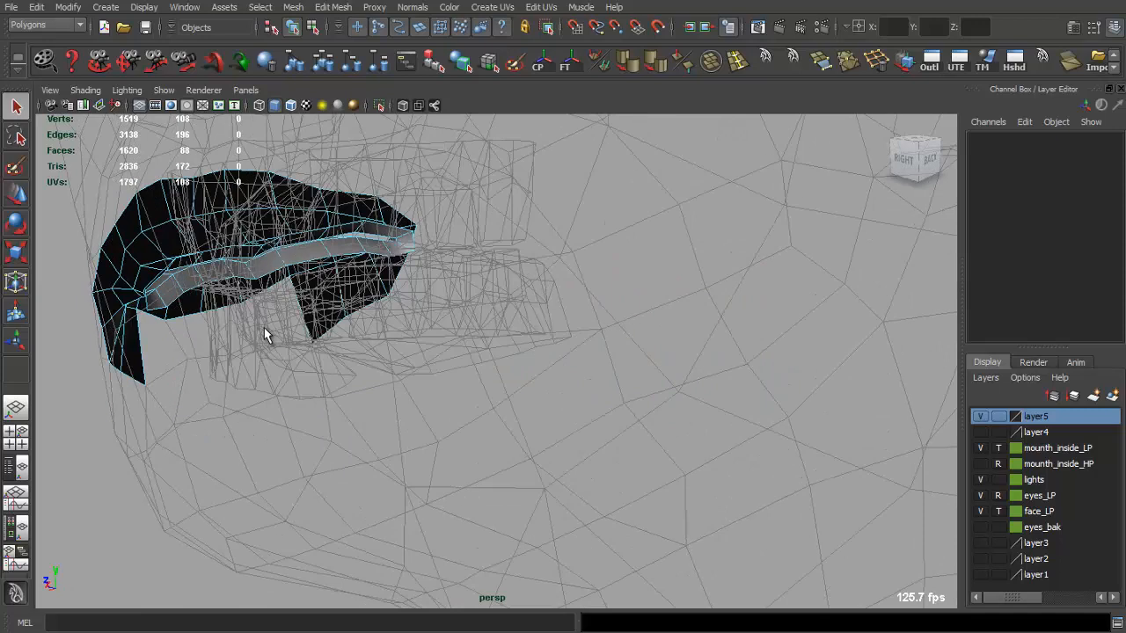
alt+middle_drag(266, 335, 774, 352)
alt+drag(774, 352, 698, 375)
alt+middle_drag(699, 374, 368, 417)
shift+double_click(383, 423)
scroll(383, 423, down, 5)
alt+drag(383, 423, 538, 431)
click(303, 10)
click(326, 59)
Delete the outer lip faces so only the innermost strip of the mouth opening is kept
alt+drag(534, 280, 537, 301)
scroll(537, 300, up, 2)
key(q)
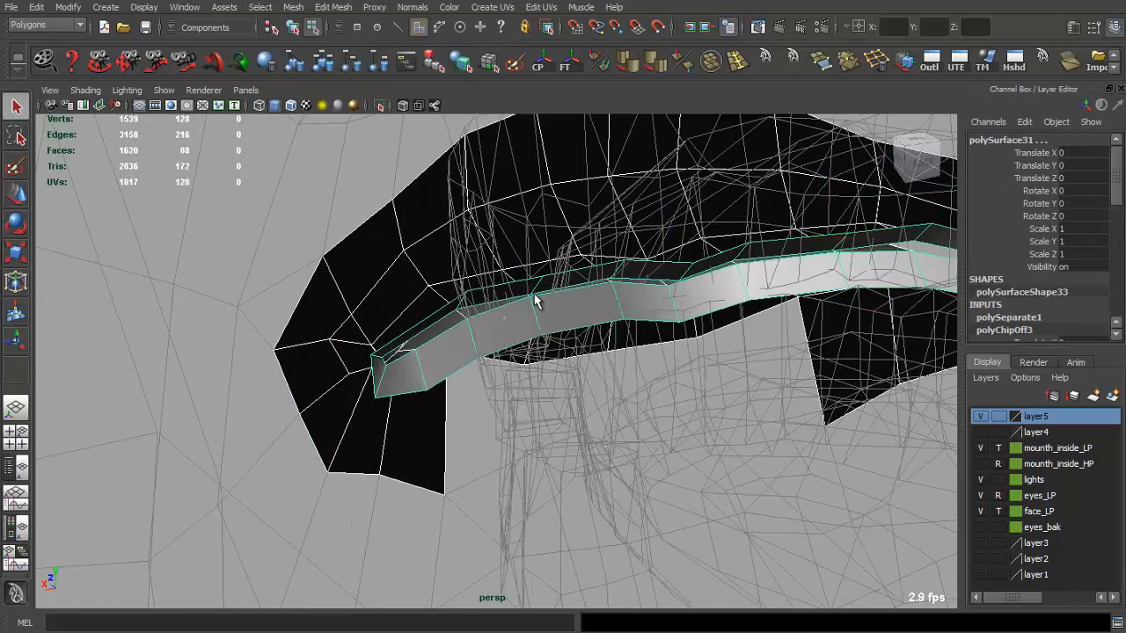
key(Delete)
scroll(678, 341, down, 6)
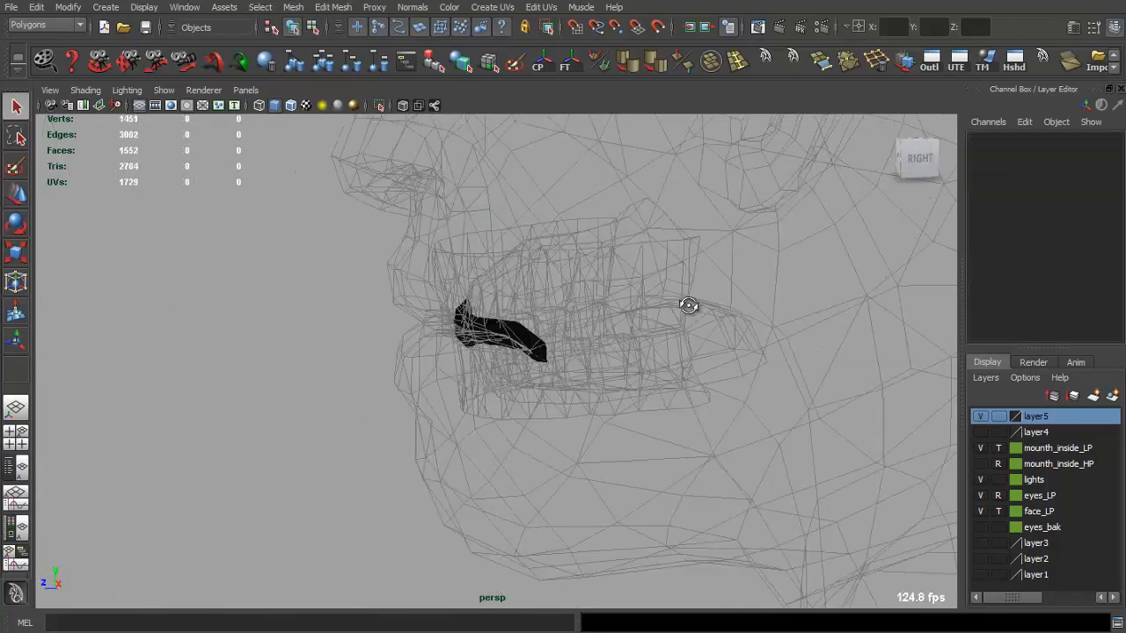
Set the mounth_inside_LP layer to reference display and check the lip strip's position against the teeth
click(999, 452)
scroll(907, 382, up, 5)
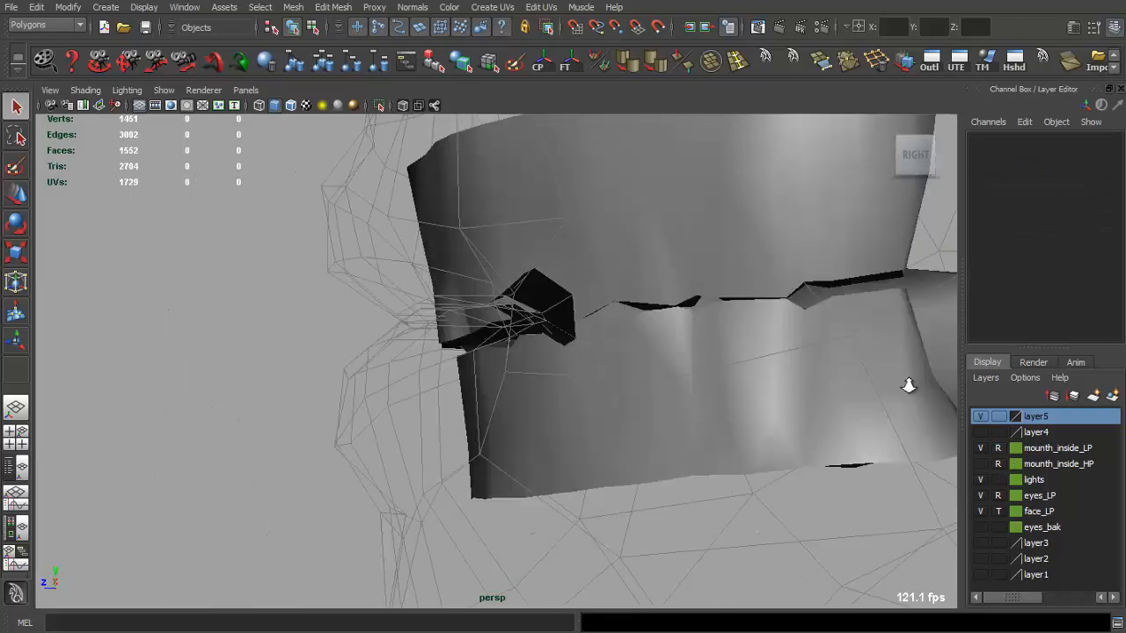
scroll(548, 284, down, 3)
click(522, 332)
alt+drag(522, 333, 471, 378)
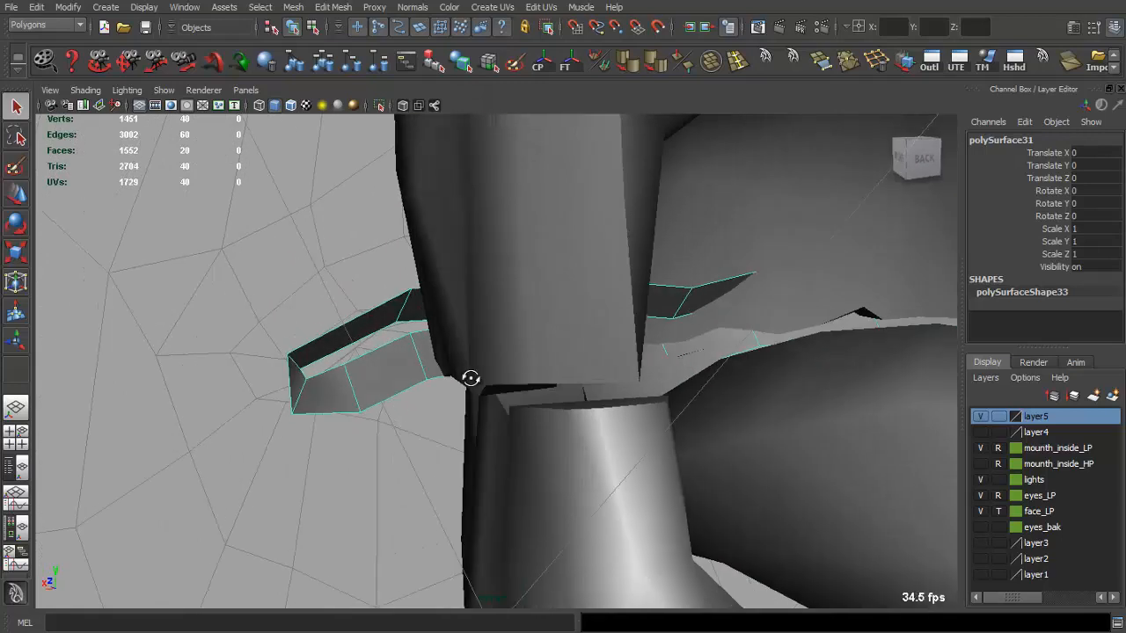
Extrude the strip's rear border edge loop back twice, enlarging it vertically to wrap around the teeth
right_drag(352, 332, 355, 303)
double_click(362, 318)
scroll(377, 331, down, 4)
alt+drag(378, 333, 473, 367)
key(w)
shift+middle_drag(543, 365, 552, 365)
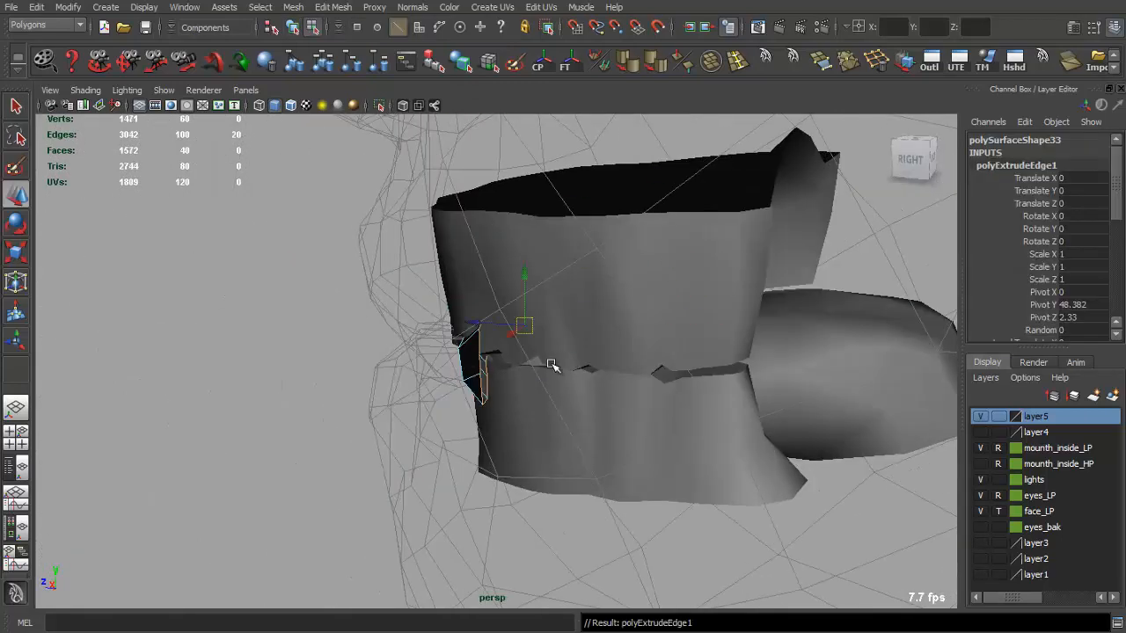
alt+drag(552, 365, 543, 270)
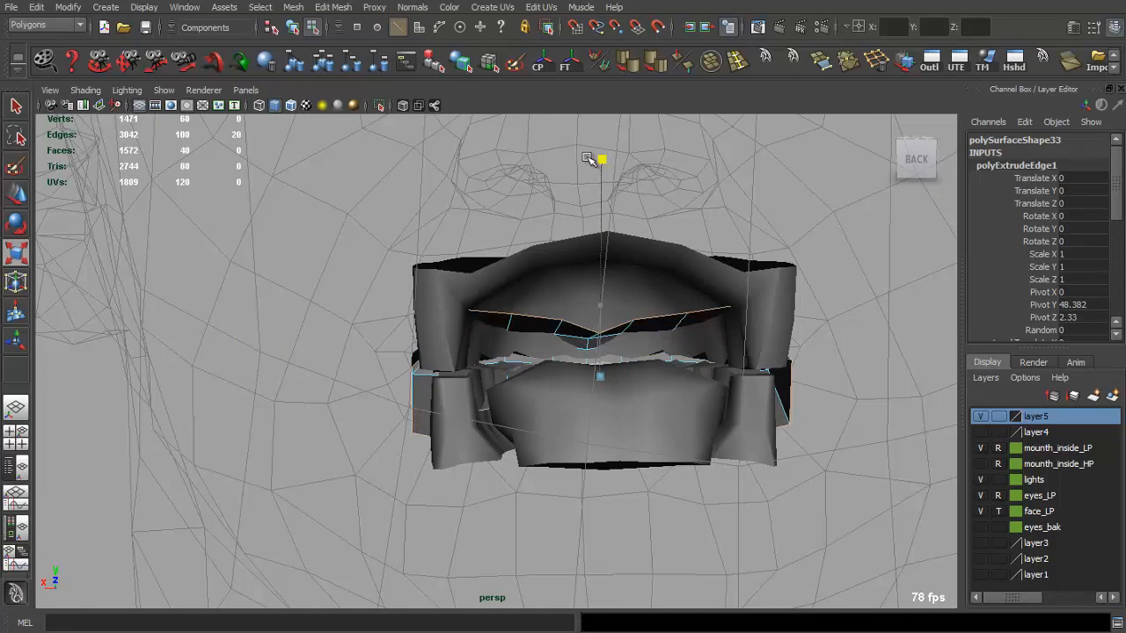
alt+drag(600, 299, 576, 337)
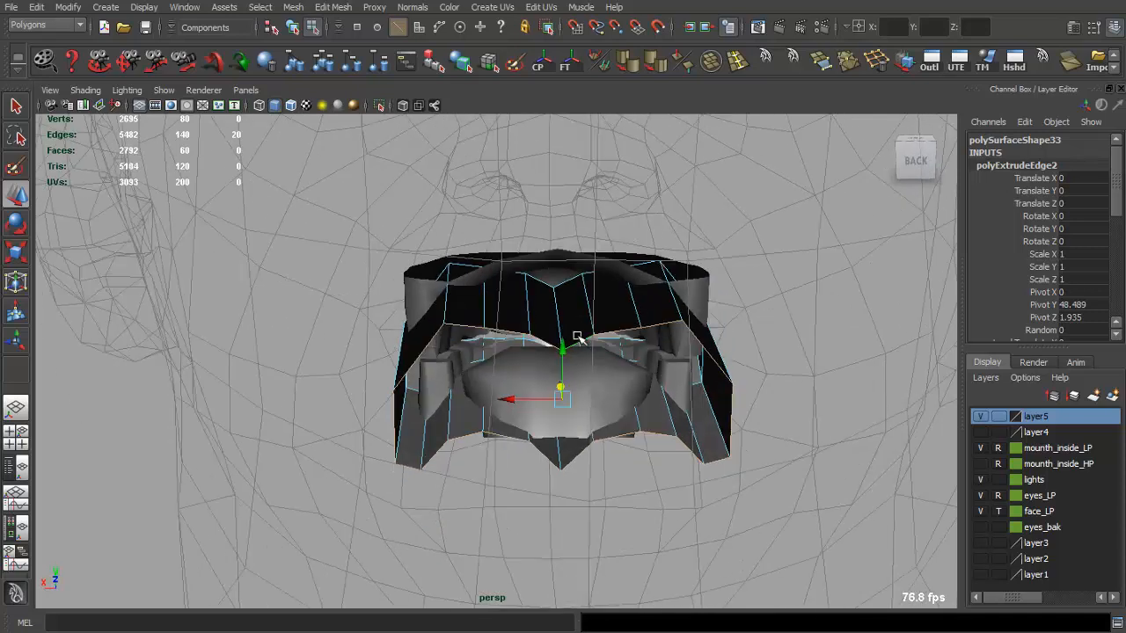
Delete the negative-X half of the extruded mouth lining in the front view, and return to the perspective view
key(space)
key(space)
scroll(641, 314, up, 3)
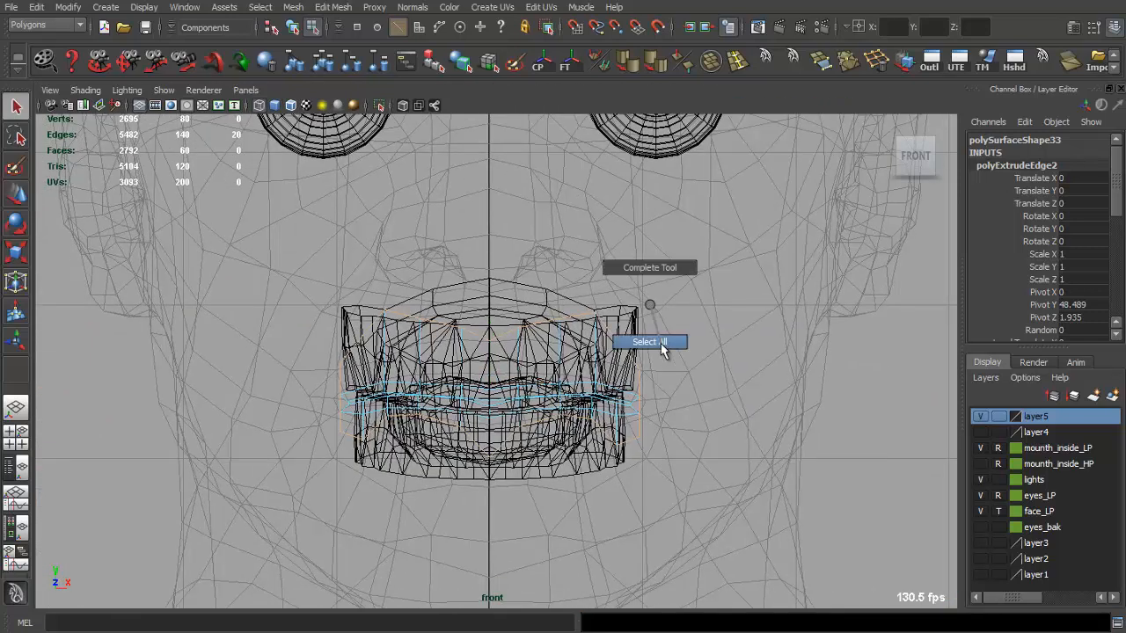
right_drag(662, 348, 661, 348)
key(ctrl+z)
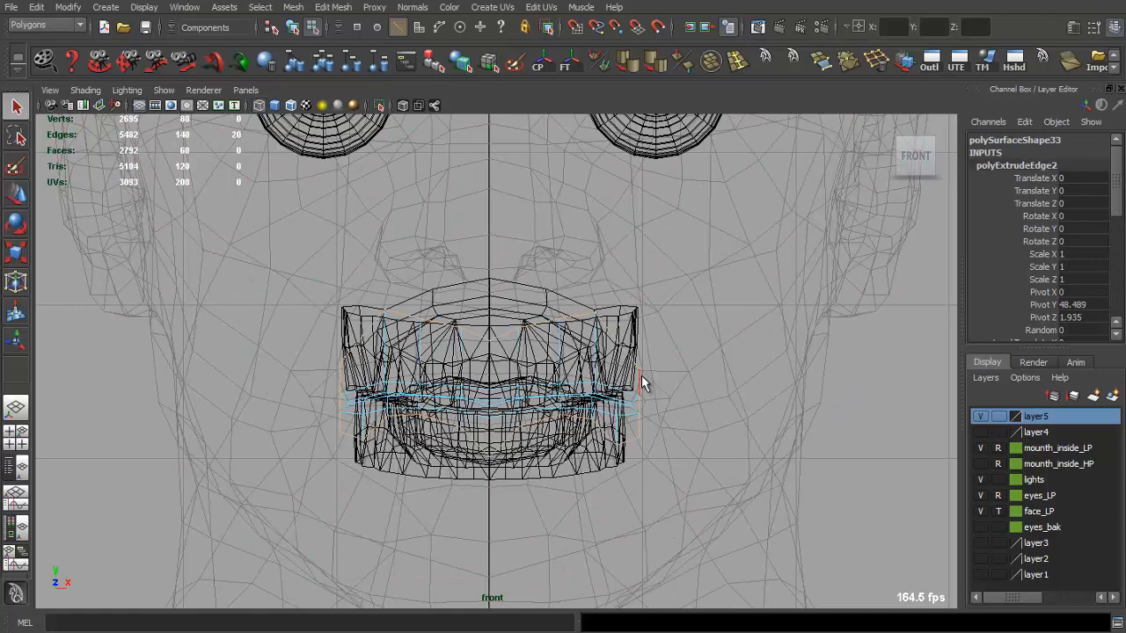
key(F8)
click(268, 266)
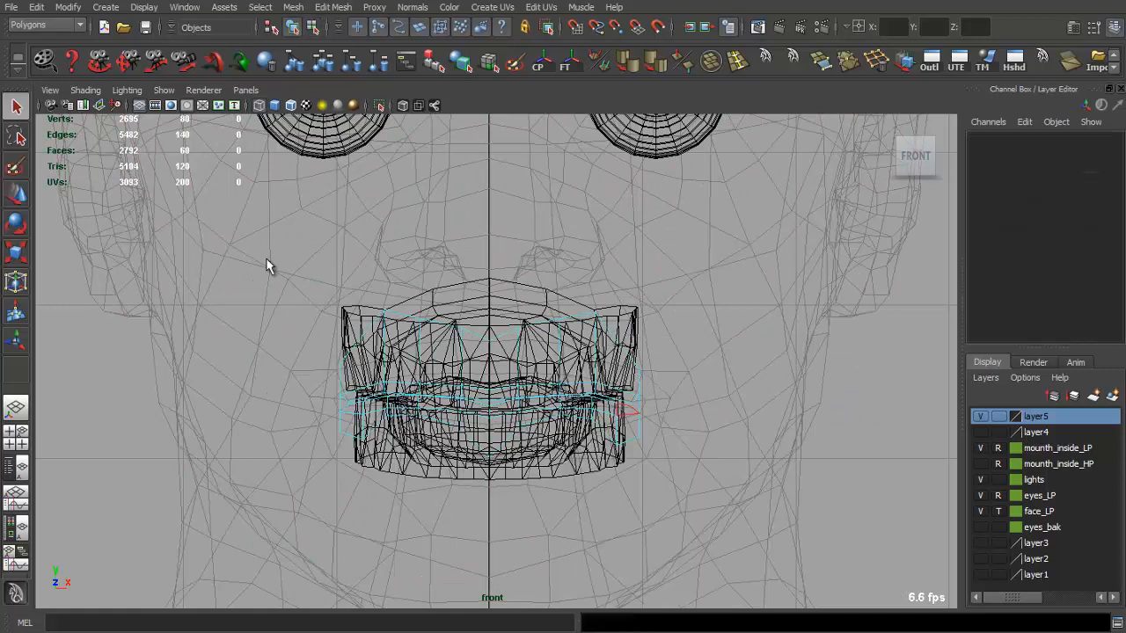
click(510, 349)
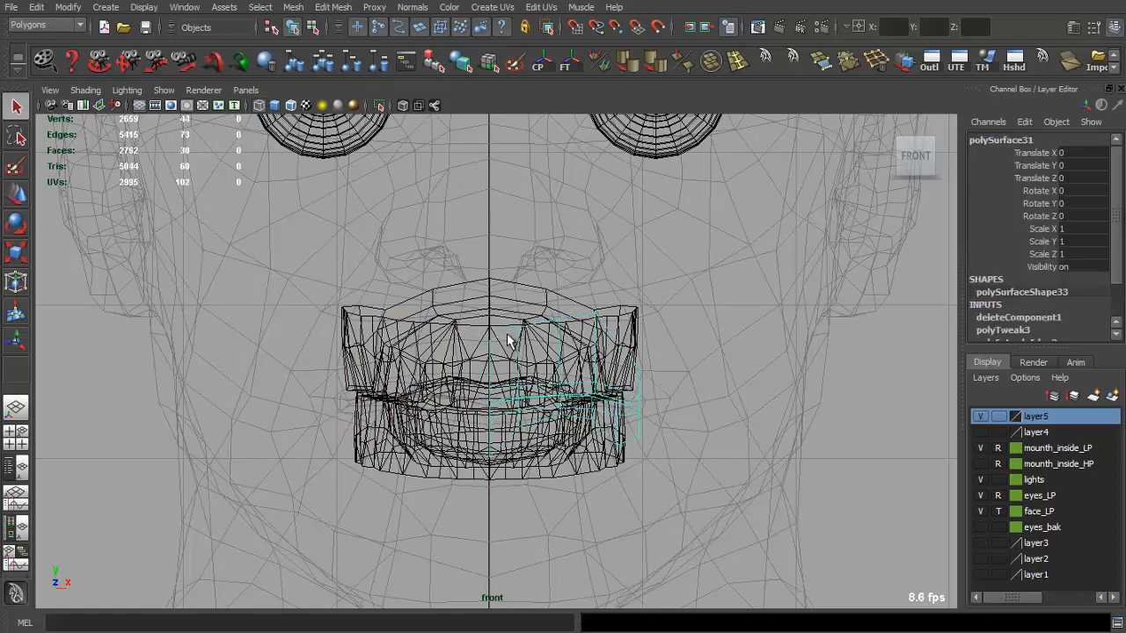
scroll(689, 369, up, 3)
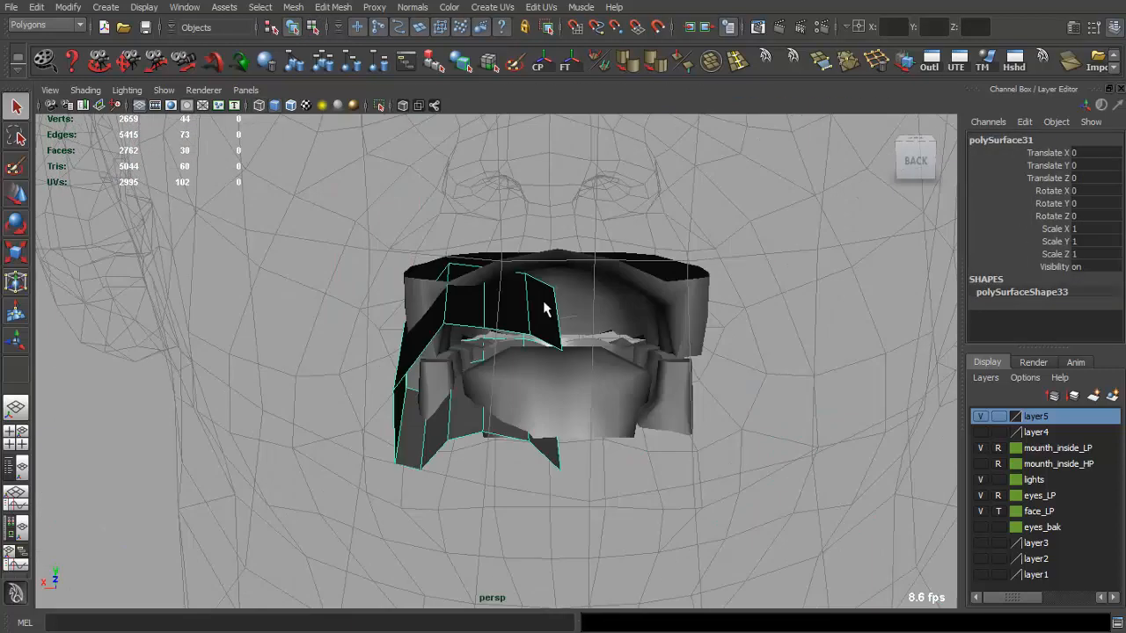
Insert an edge loop around the mouth lining, midway along its long rear section
alt+drag(543, 308, 396, 319)
alt+drag(791, 422, 604, 123)
click(737, 61)
drag(532, 306, 526, 305)
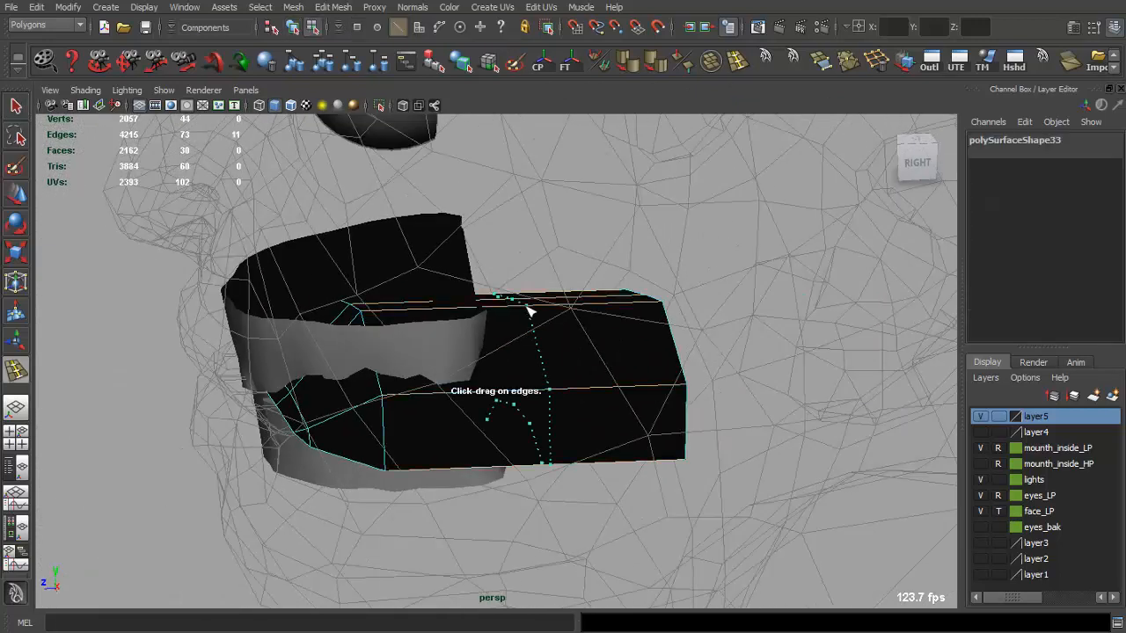
alt+right_drag(564, 355, 637, 244)
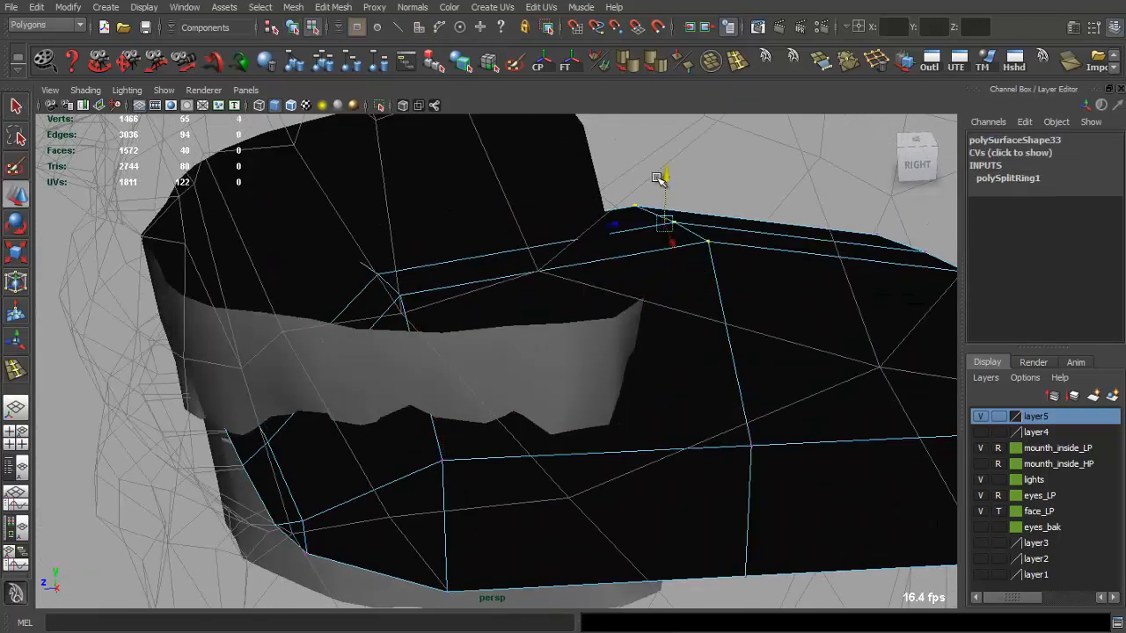
In wireframe display, raise the lining's upper vertices one by one to arch the palate over the upper teeth and gums
mouse_move(658, 179)
alt+mouse_down()
mouse_move(377, 291)
mouse_move(536, 311)
mouse_move(374, 224)
mouse_move(423, 233)
mouse_move(392, 307)
alt+mouse_up()
key(4)
alt+drag(377, 170, 613, 330)
alt+drag(590, 288, 604, 280)
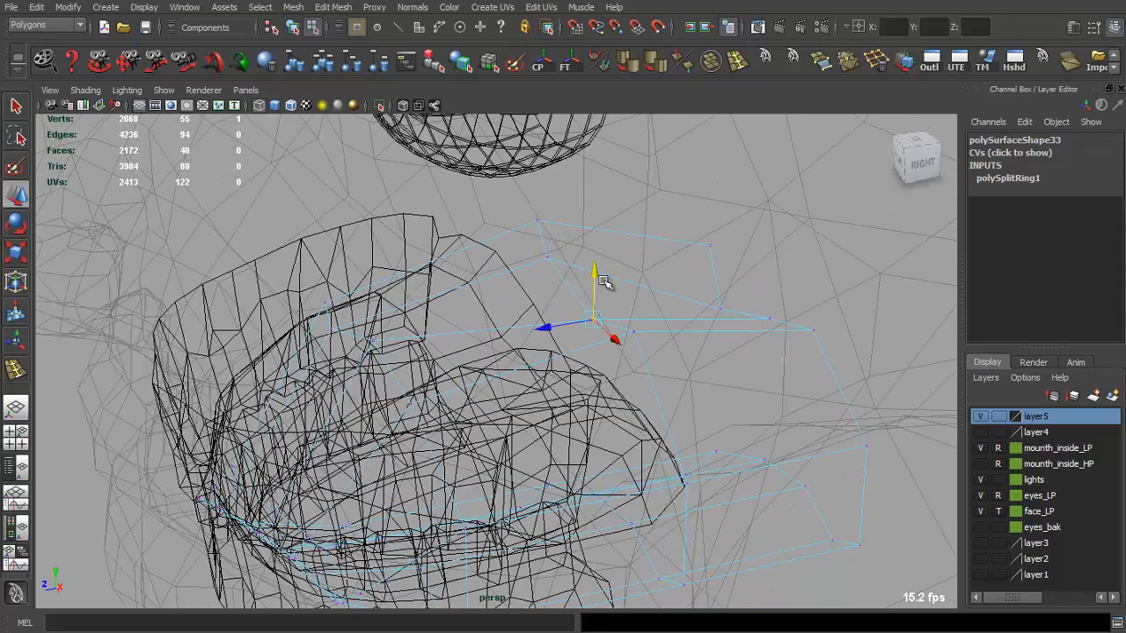
alt+drag(398, 365, 491, 314)
alt+drag(486, 249, 491, 322)
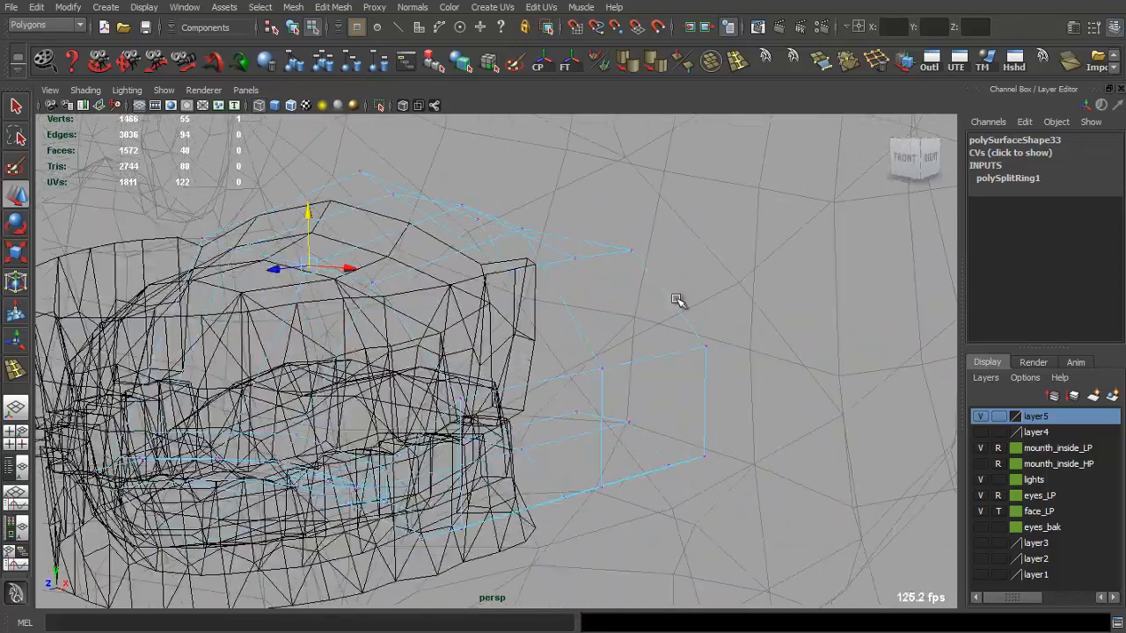
alt+drag(676, 301, 534, 238)
alt+drag(536, 185, 557, 171)
alt+drag(470, 201, 622, 245)
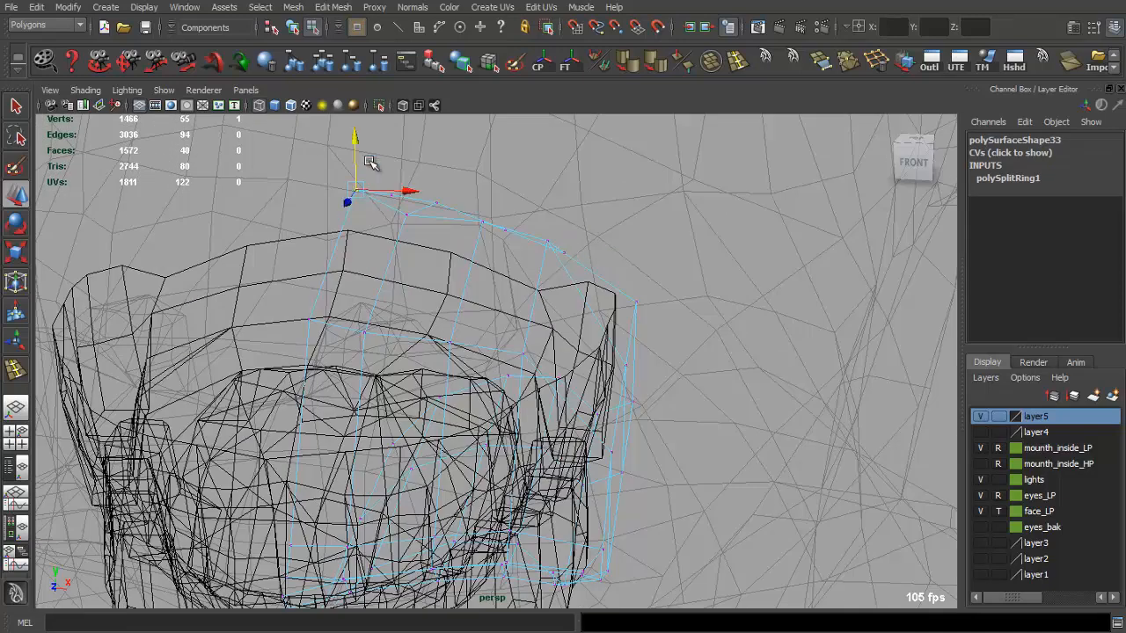
alt+drag(369, 163, 419, 193)
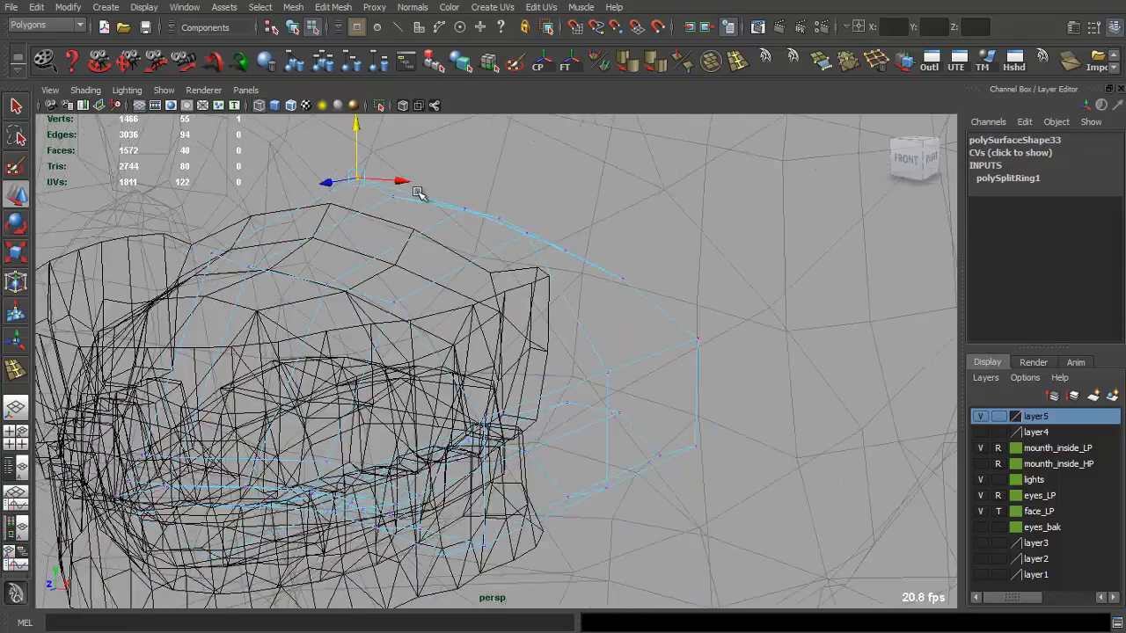
Reposition the lining's rear border, lower and cheek-side vertices so the shape wraps around the teeth and tongue
alt+drag(616, 316, 611, 365)
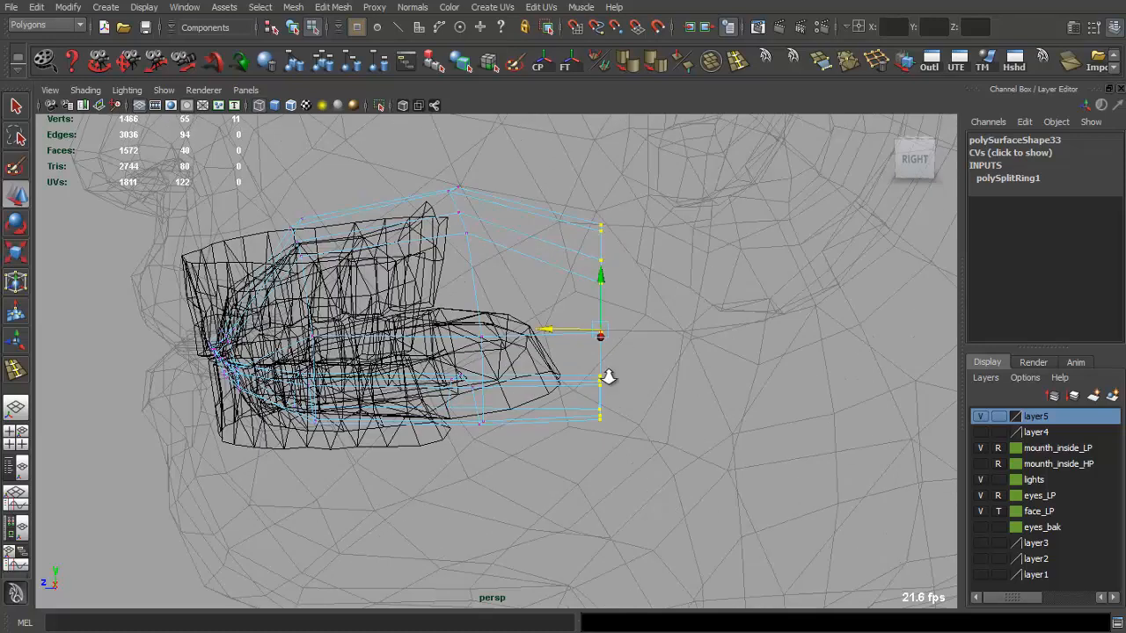
alt+drag(608, 376, 402, 349)
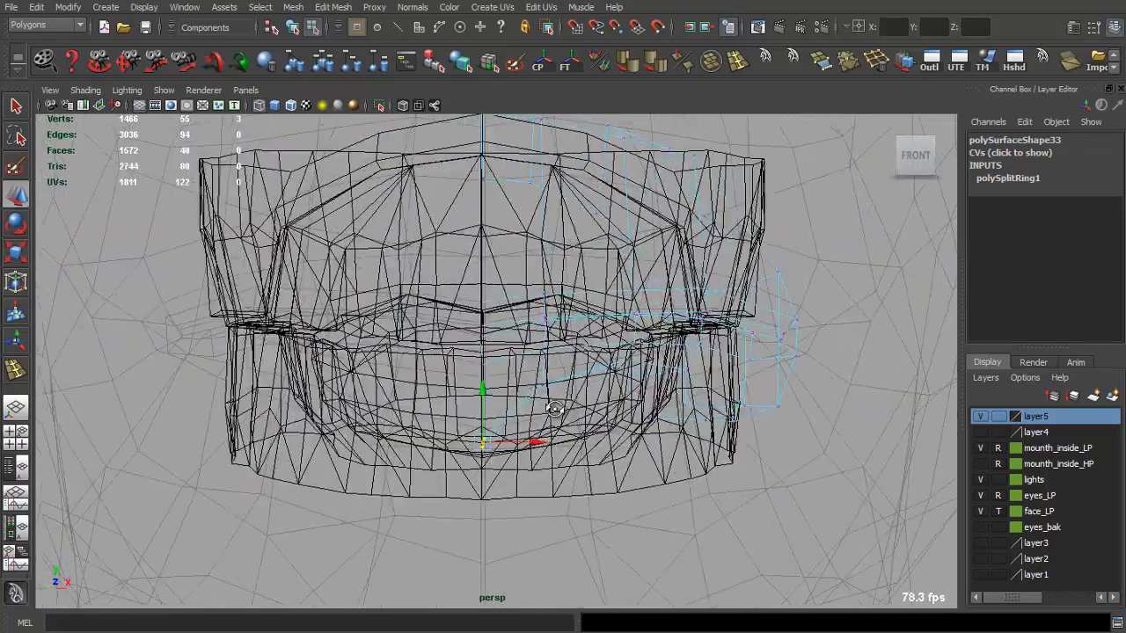
alt+drag(485, 362, 604, 377)
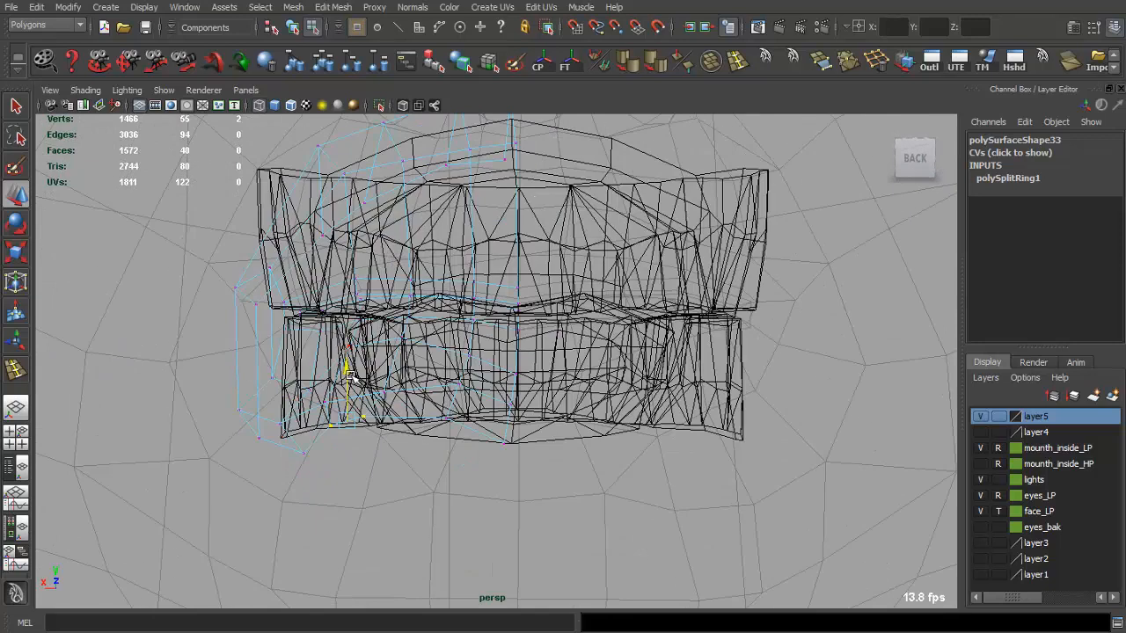
alt+drag(414, 428, 302, 408)
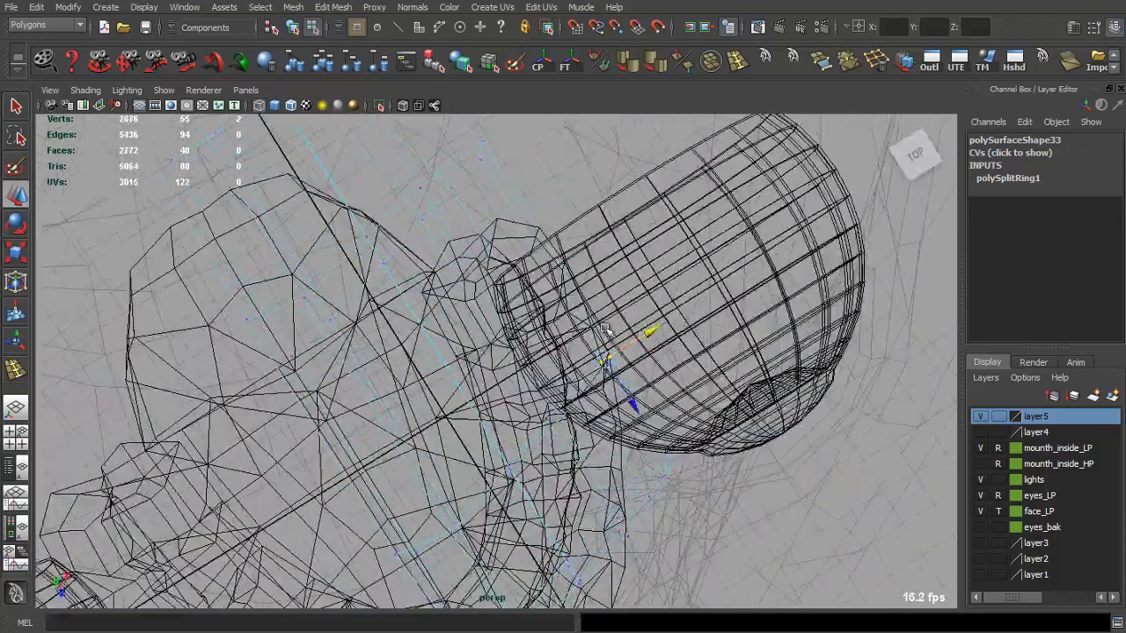
alt+drag(565, 315, 578, 274)
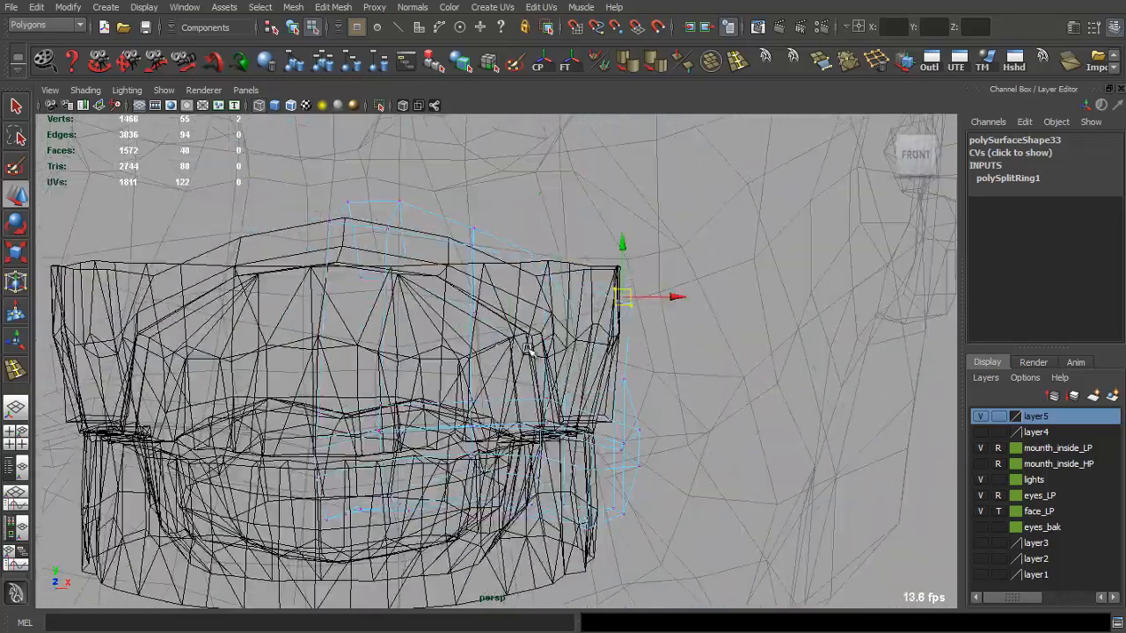
drag(496, 285, 678, 368)
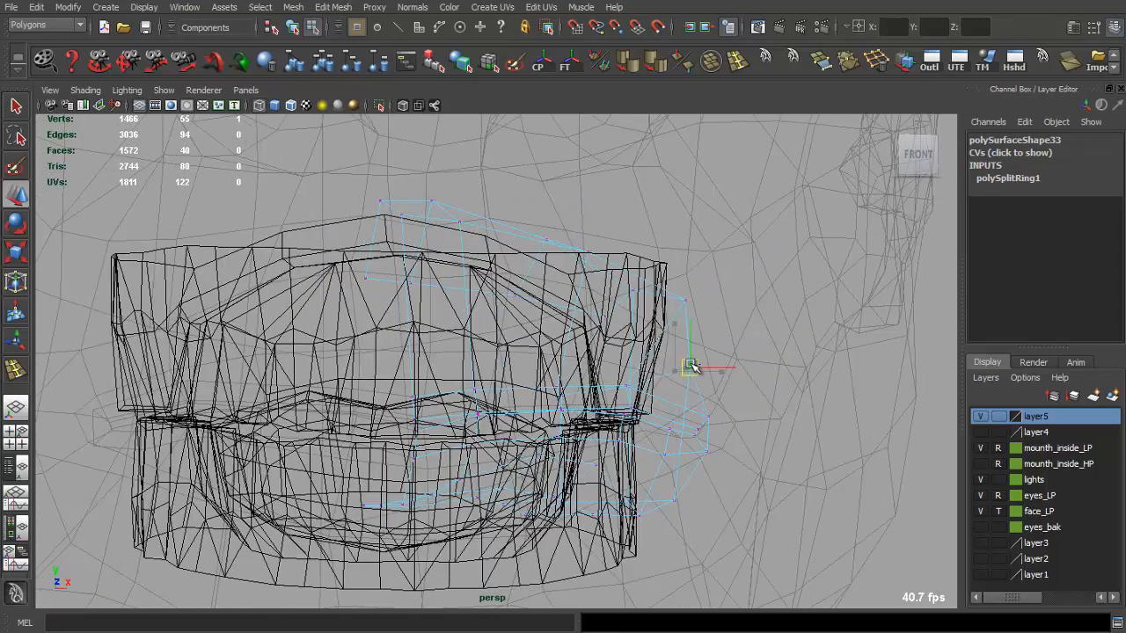
alt+drag(642, 304, 672, 325)
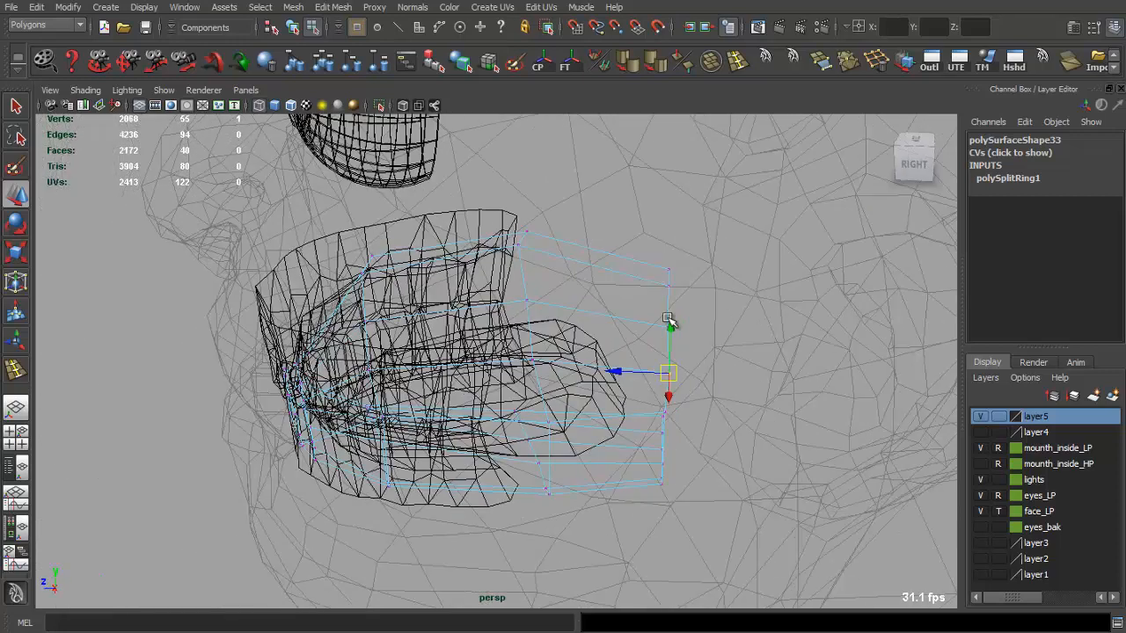
Extrude the lining's open rear border edges backward and rotate them to begin the downward bend of the throat
key(q)
right_drag(671, 289, 671, 267)
click(669, 278)
alt+drag(683, 457, 596, 526)
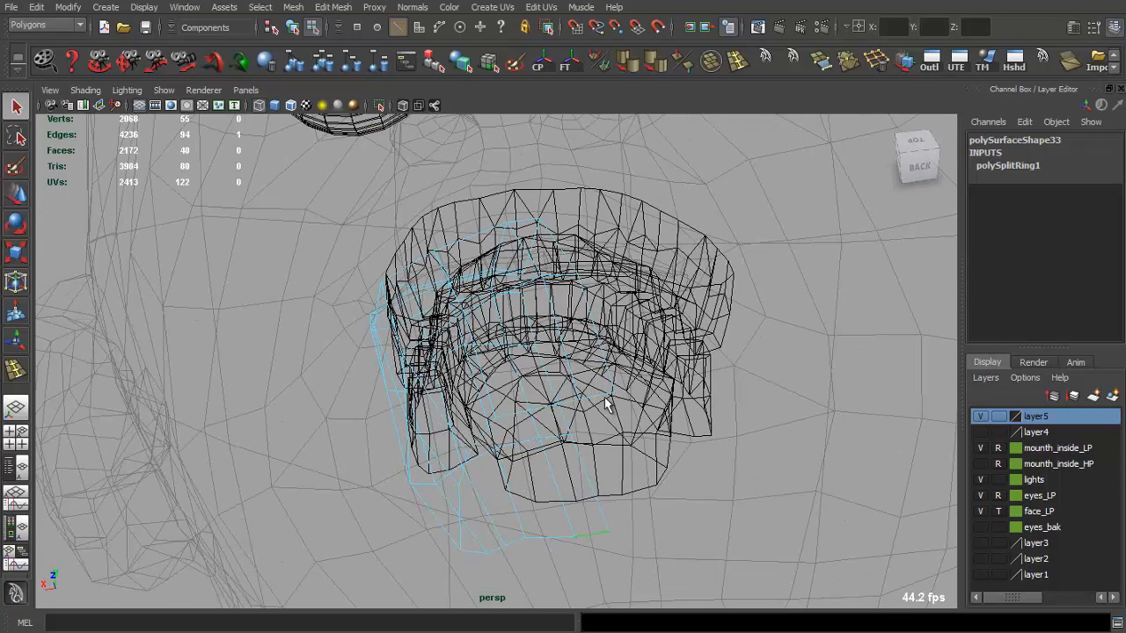
alt+drag(617, 416, 574, 338)
key(ctrl+e)
key(w)
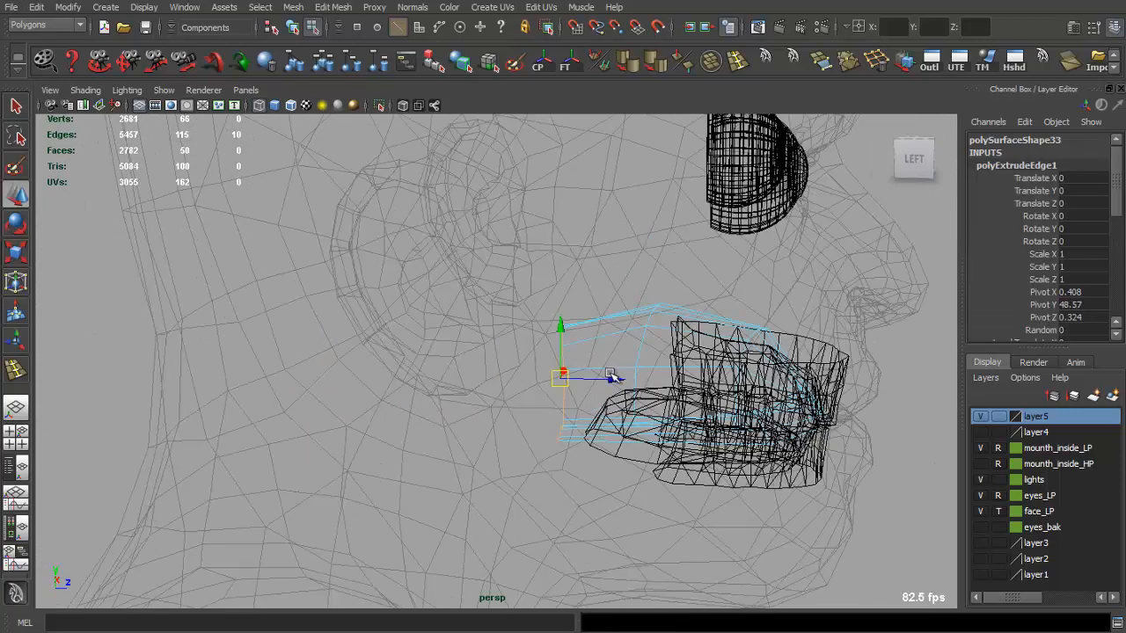
drag(610, 376, 539, 376)
key(e)
drag(539, 326, 491, 315)
key(w)
Extrude the rear border edges again downward into the throat, then rotate, reposition and scale the new end
key(ctrl+e)
drag(487, 382, 498, 446)
key(w)
key(e)
key(w)
drag(534, 525, 505, 525)
key(r)
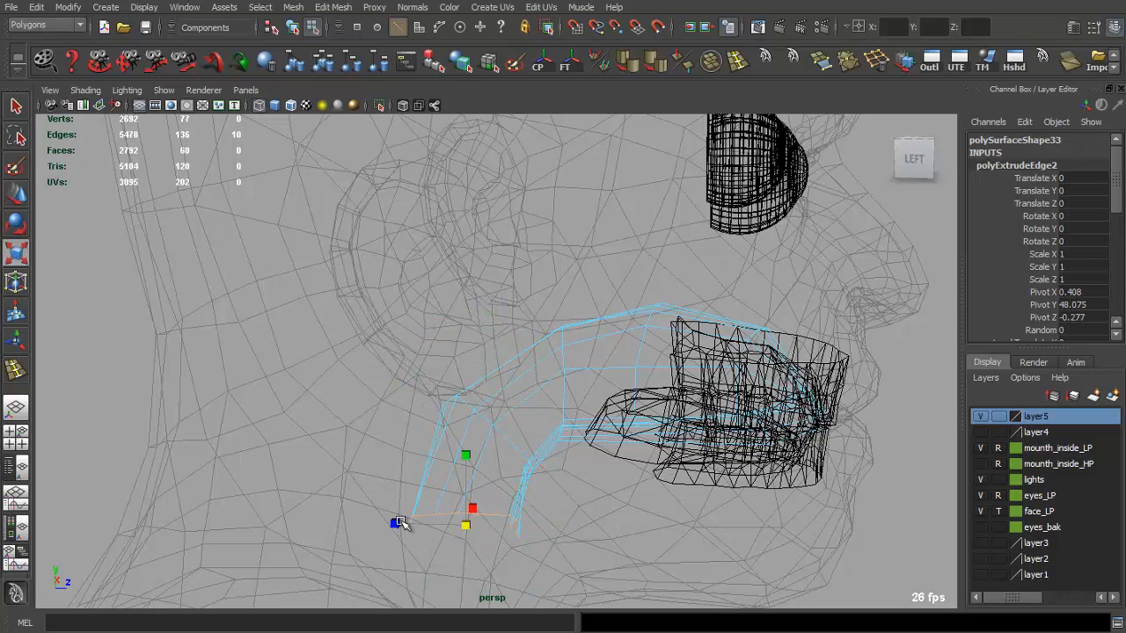
drag(438, 517, 441, 517)
Return to shaded display and delete the construction history of the mouth lining
mouse_move(655, 379)
alt+mouse_down()
mouse_move(513, 378)
mouse_move(407, 429)
alt+mouse_up()
key(5)
key(q)
key(F8)
key(alt+shift+d)
Move the lower and upper vertices at the throat bend to smooth the lining's curve, and return to object mode
alt+middle_drag(406, 430, 491, 398)
scroll(490, 406, up, 2)
key(F9)
key(w)
drag(505, 471, 402, 450)
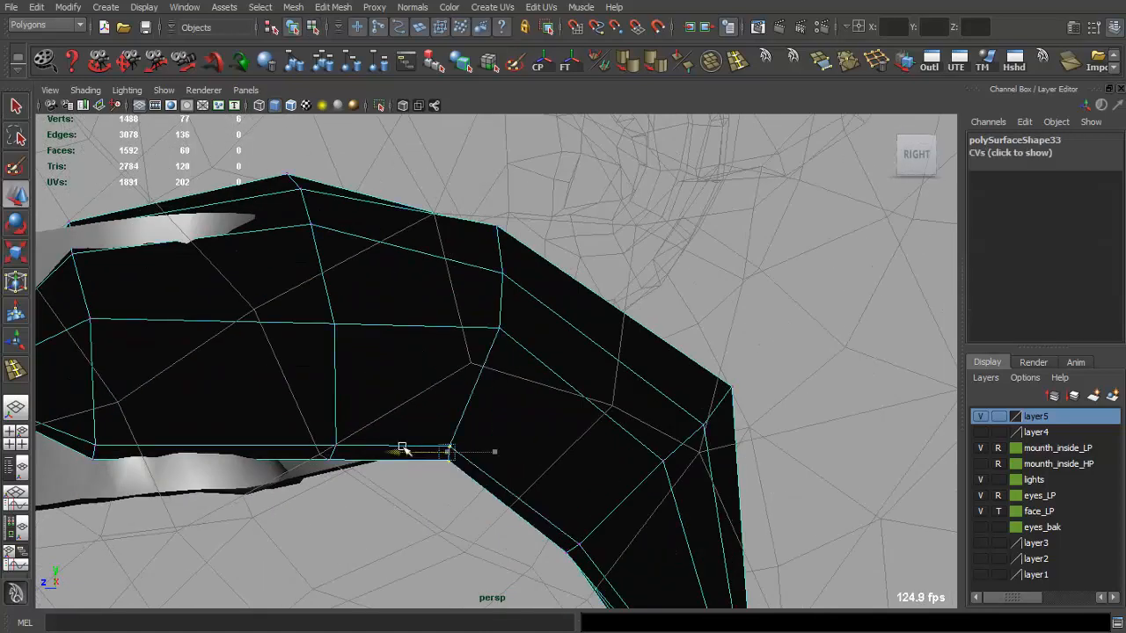
scroll(516, 405, down, 5)
scroll(516, 405, up, 5)
click(673, 390)
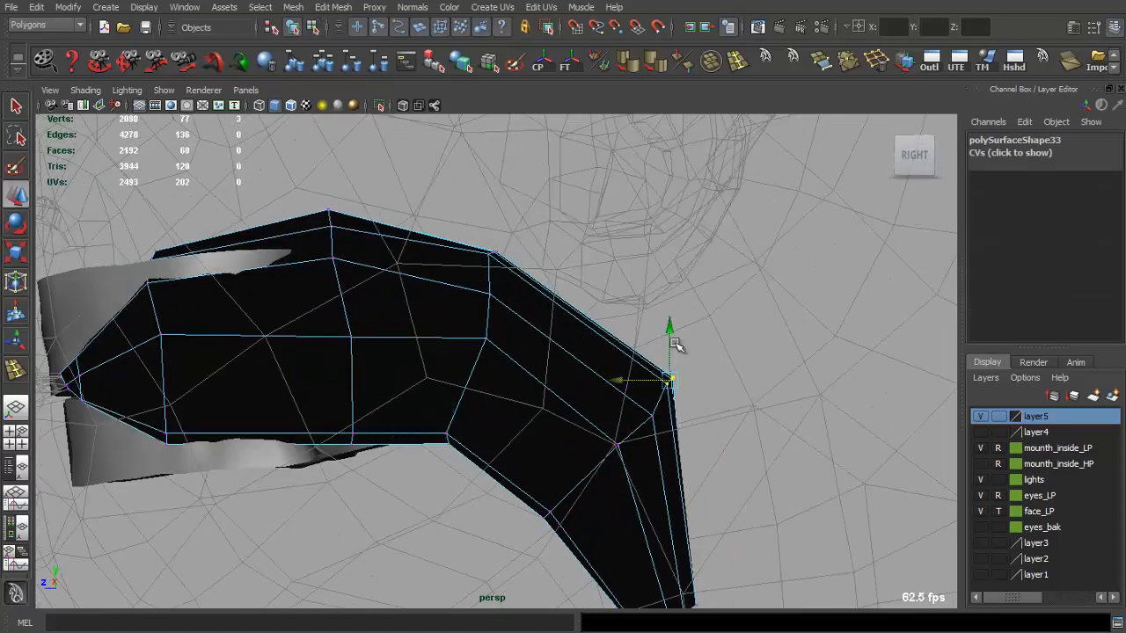
key(q)
key(F8)
Soften the normals of all edges on the mouth lining
scroll(598, 376, down, 5)
alt+drag(494, 342, 884, 308)
scroll(616, 352, up, 3)
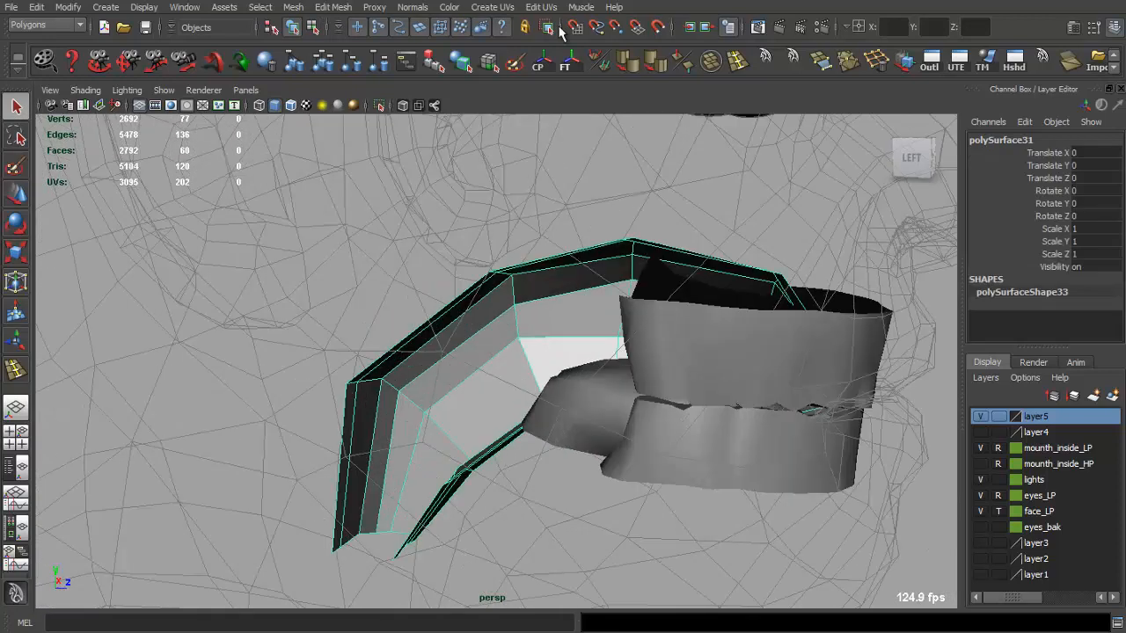
click(413, 7)
click(506, 186)
alt+drag(508, 187, 512, 327)
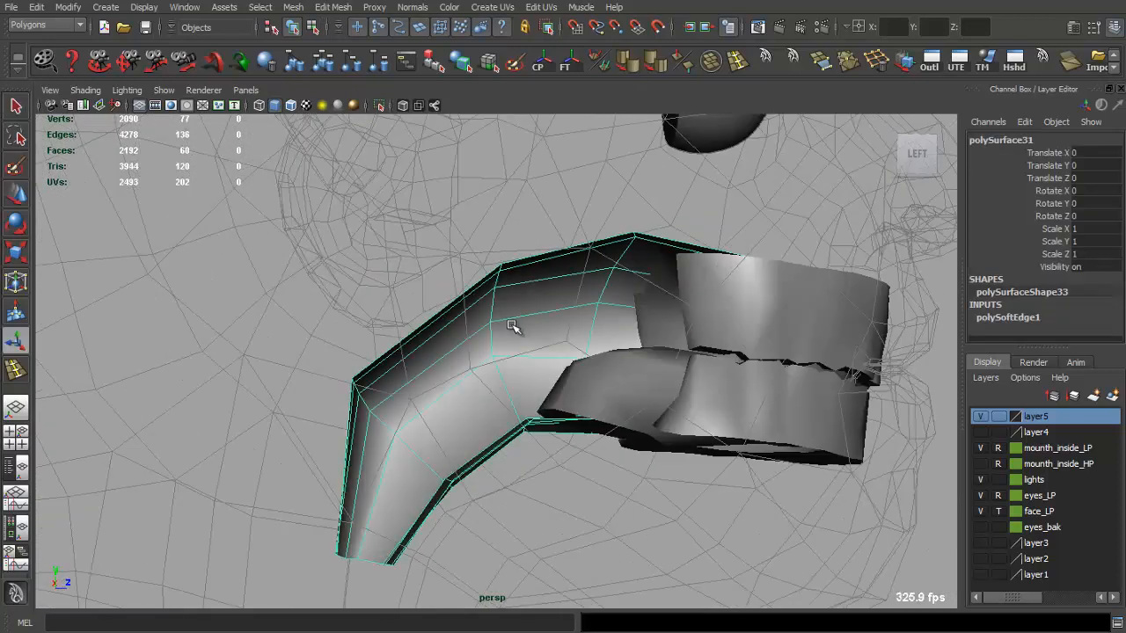
Turn on textured display and assign a new Lambert material to the mouth lining
click(307, 106)
alt+drag(521, 280, 506, 317)
right_drag(504, 319, 503, 551)
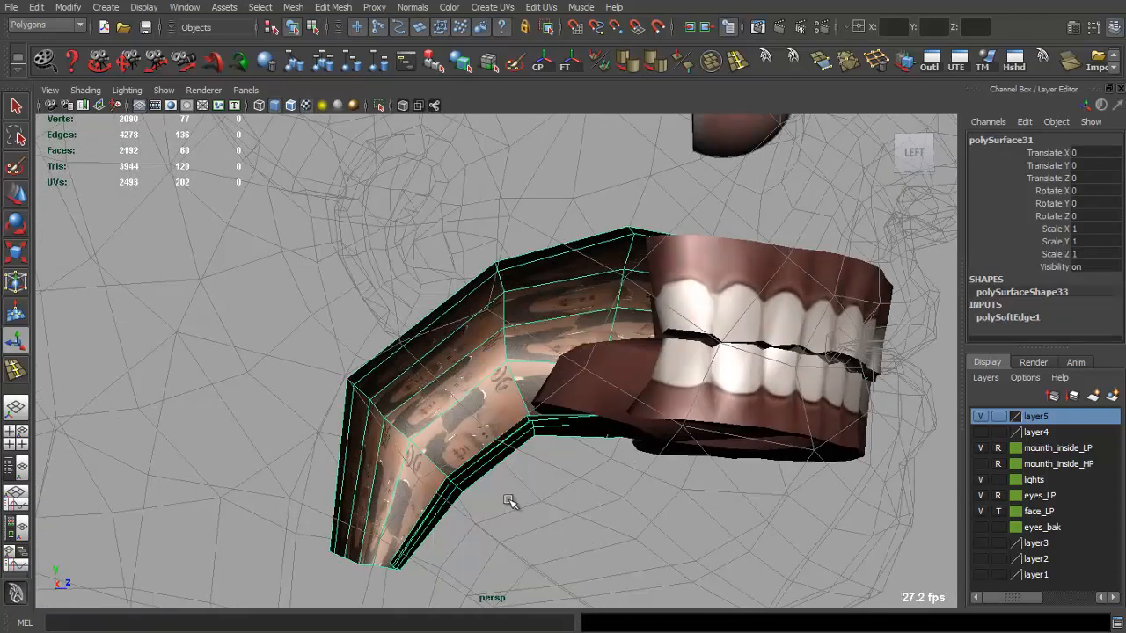
alt+drag(434, 411, 457, 388)
right_drag(457, 388, 464, 619)
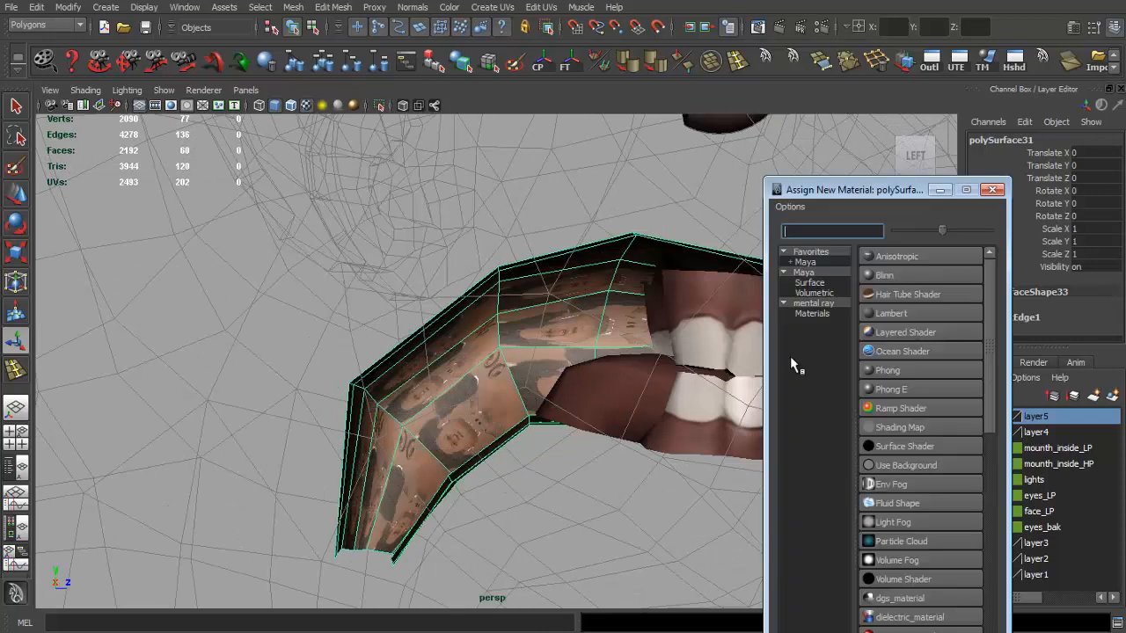
click(890, 313)
alt+right_drag(502, 369, 548, 390)
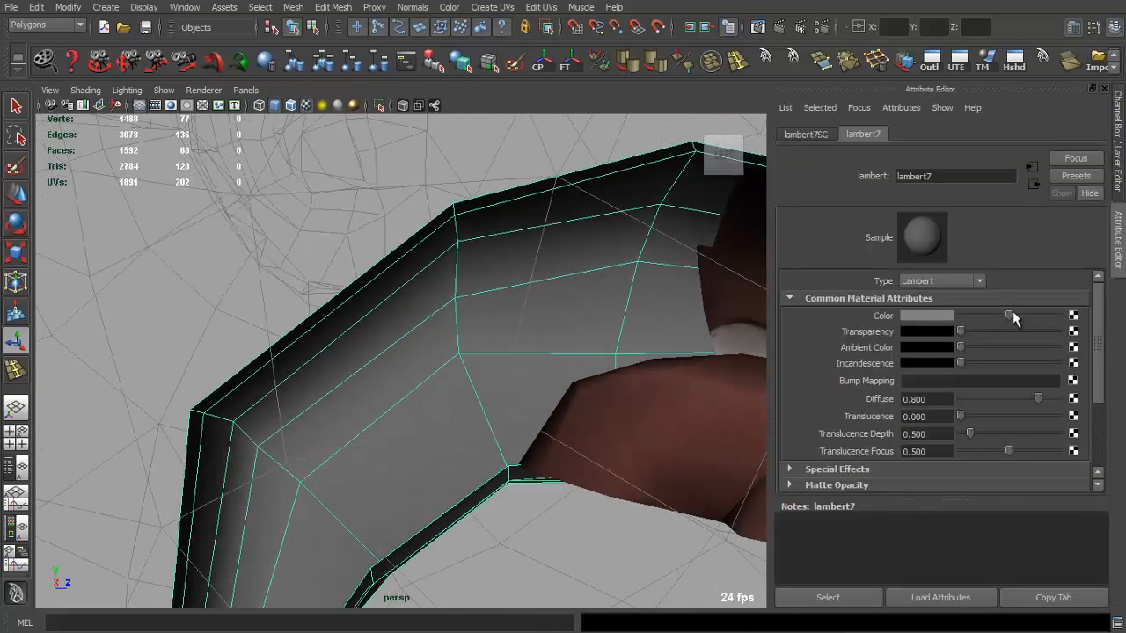
Set the lining material's color to a dark red with hue 0, saturation 0.421 and value 0.399
drag(1012, 315, 1012, 316)
click(930, 317)
click(945, 362)
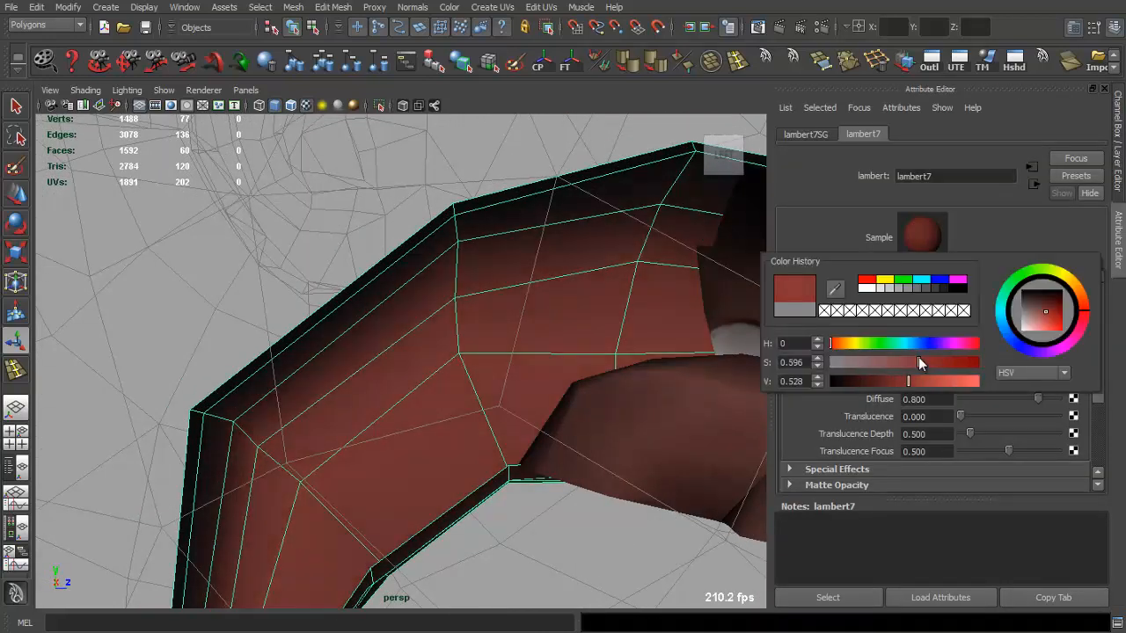
click(889, 381)
click(882, 363)
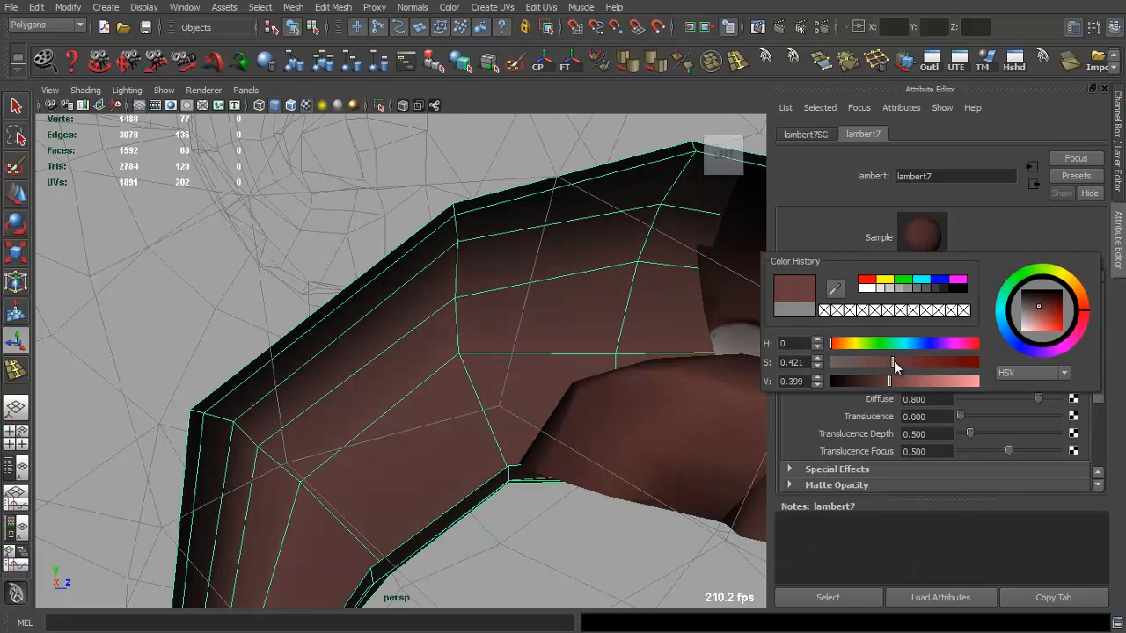
Change the lining material's type to Phong, review its specular shading attributes, and close the Attribute Editor
click(940, 282)
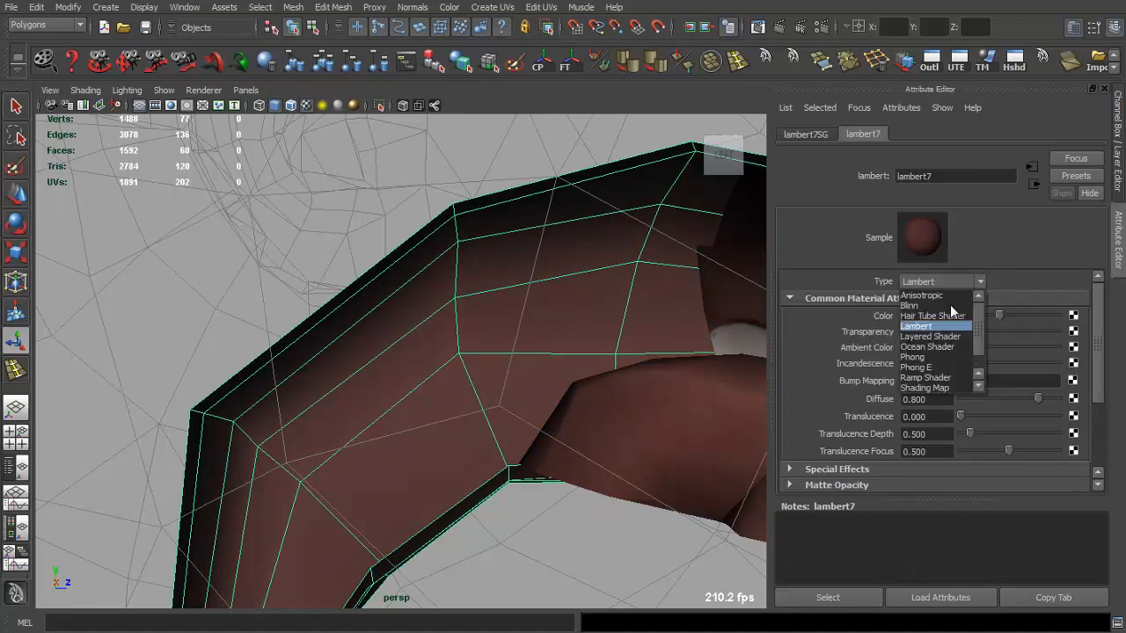
click(915, 357)
scroll(984, 462, down, 3)
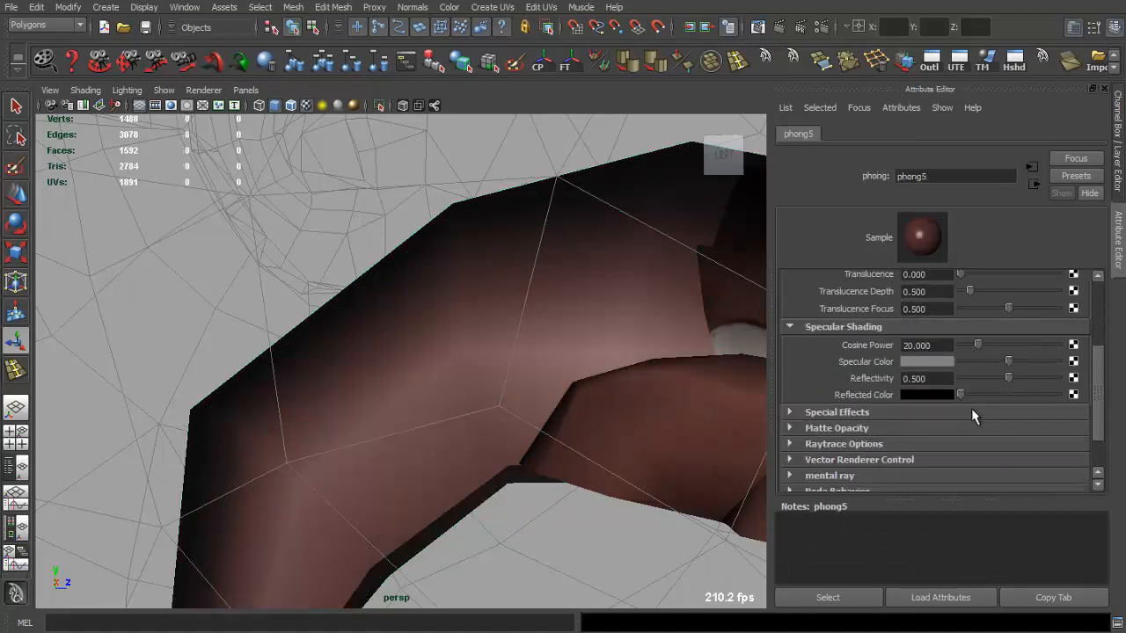
mouse_move(616, 370)
alt+mouse_down()
mouse_move(457, 334)
mouse_move(495, 331)
alt+mouse_up()
click(1105, 90)
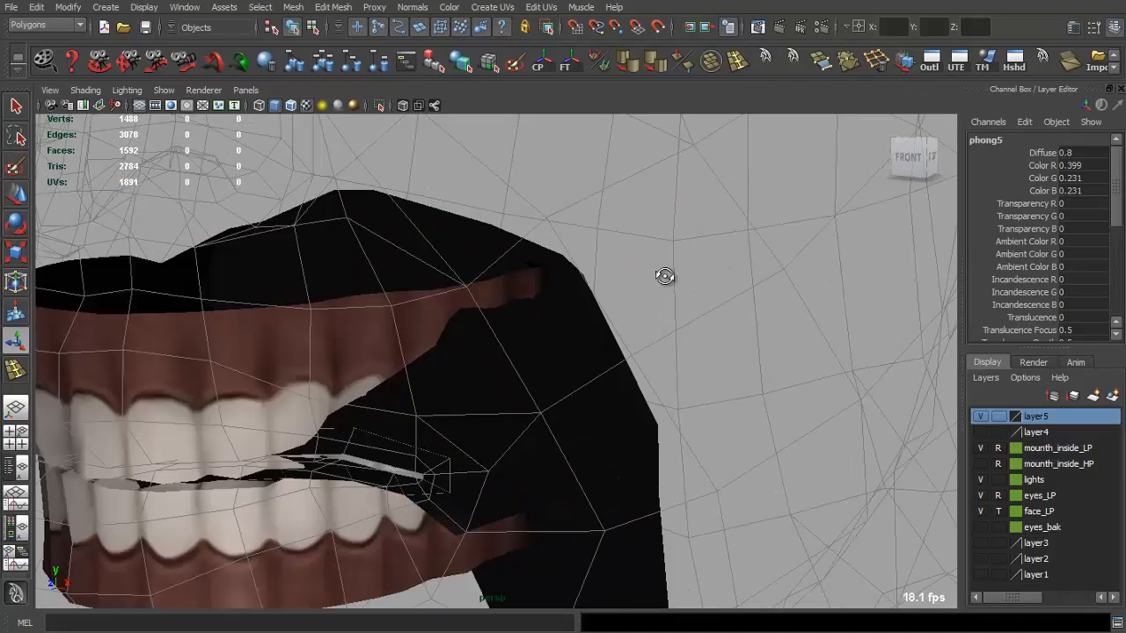
Examine the lining's front section against the teeth in shaded and wireframe display, selecting its edges and faces near the lips
alt+drag(666, 276, 493, 296)
click(653, 295)
click(590, 341)
click(592, 341)
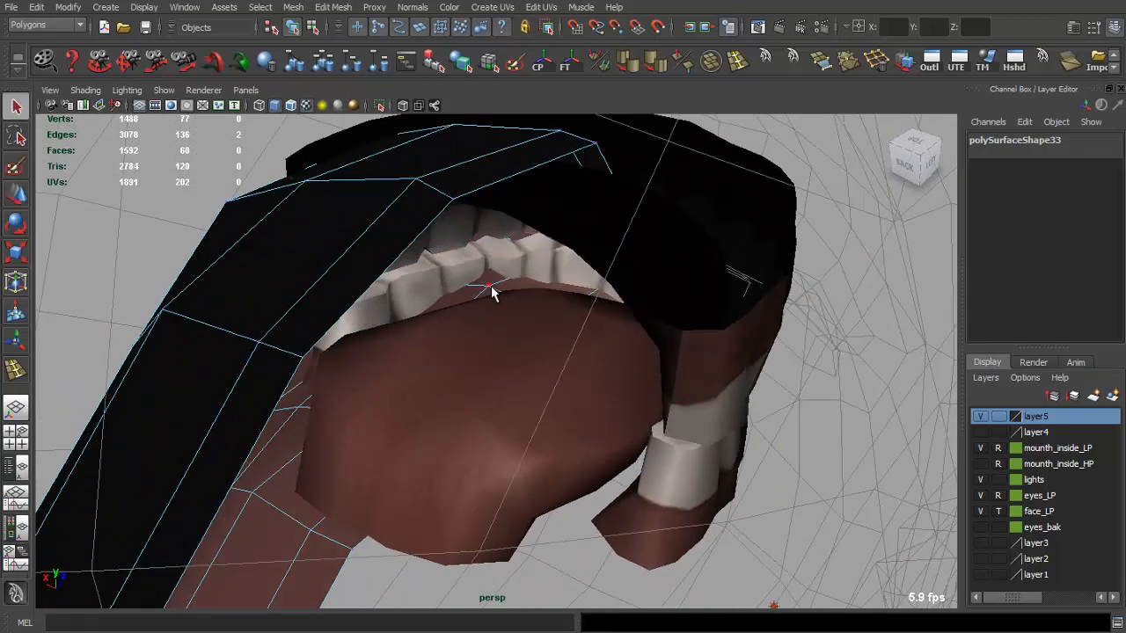
drag(489, 242, 547, 477)
key(q)
click(526, 262)
key(w)
mouse_move(489, 506)
alt+mouse_down()
mouse_move(530, 485)
mouse_move(533, 397)
mouse_move(525, 445)
mouse_move(545, 441)
mouse_move(497, 440)
alt+mouse_up()
key(4)
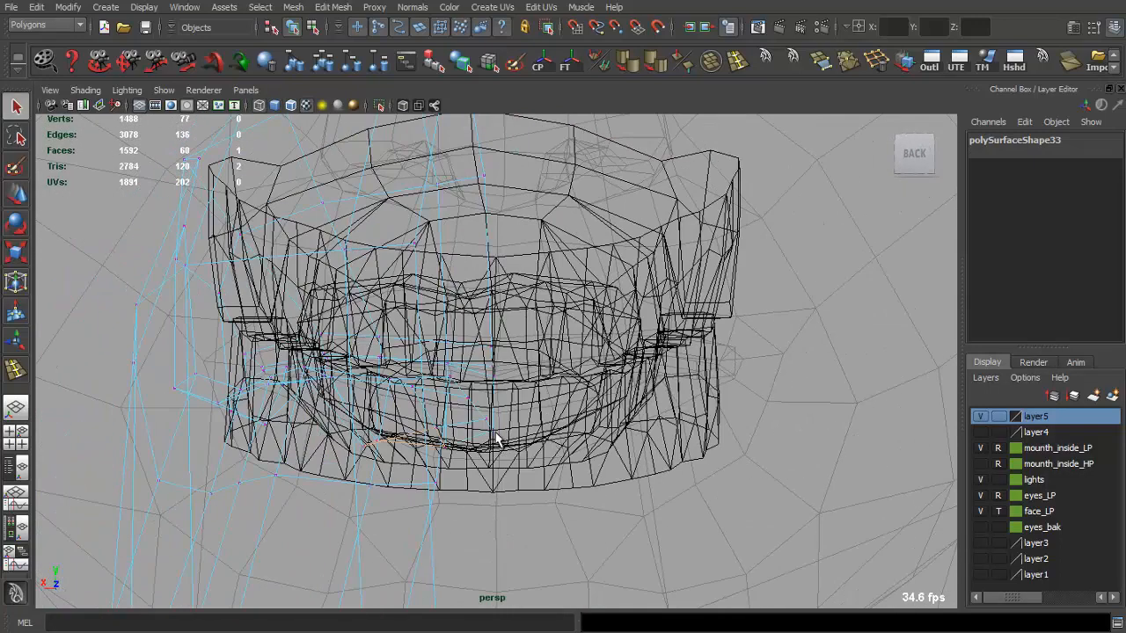
Move the lining's lower front vertices vertically and along the depth axis to fit around the lower gum
alt+drag(490, 383, 535, 483)
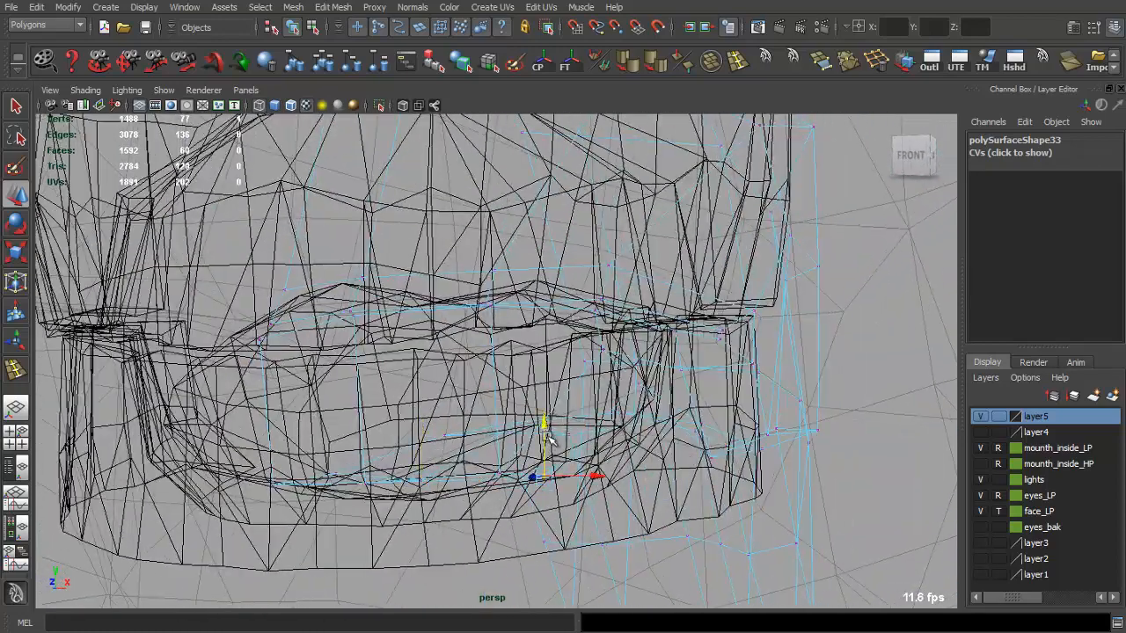
key(5)
mouse_move(547, 440)
alt+mouse_down()
mouse_move(448, 334)
mouse_move(435, 385)
mouse_move(575, 372)
mouse_move(445, 368)
mouse_move(386, 470)
mouse_move(337, 482)
mouse_move(434, 484)
mouse_move(314, 476)
alt+mouse_up()
key(4)
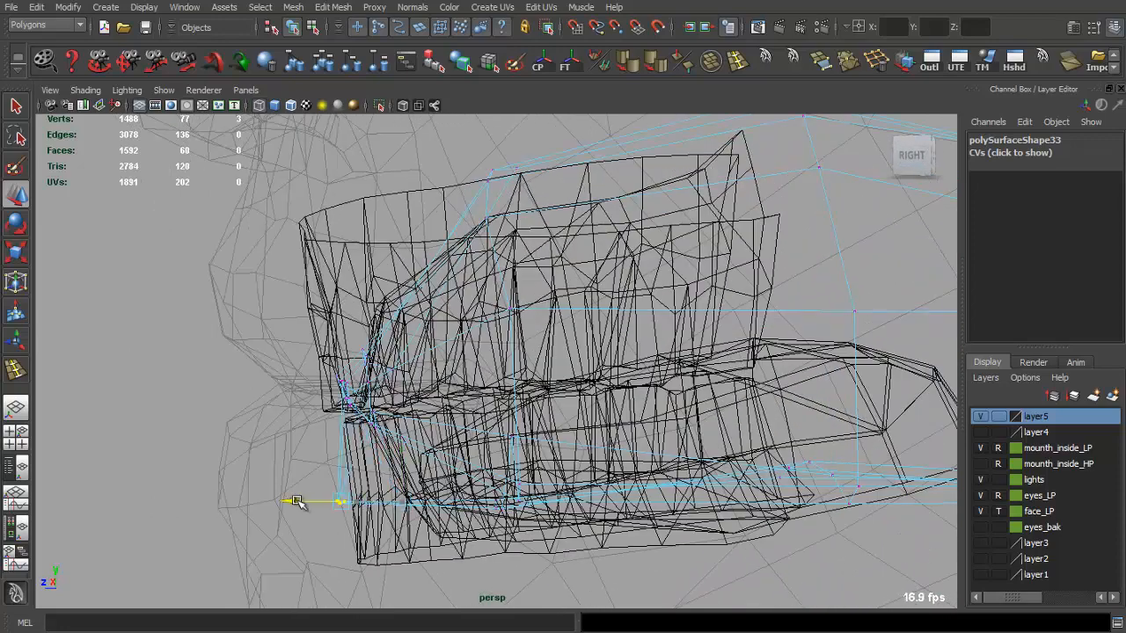
alt+drag(414, 498, 454, 461)
alt+drag(621, 415, 659, 404)
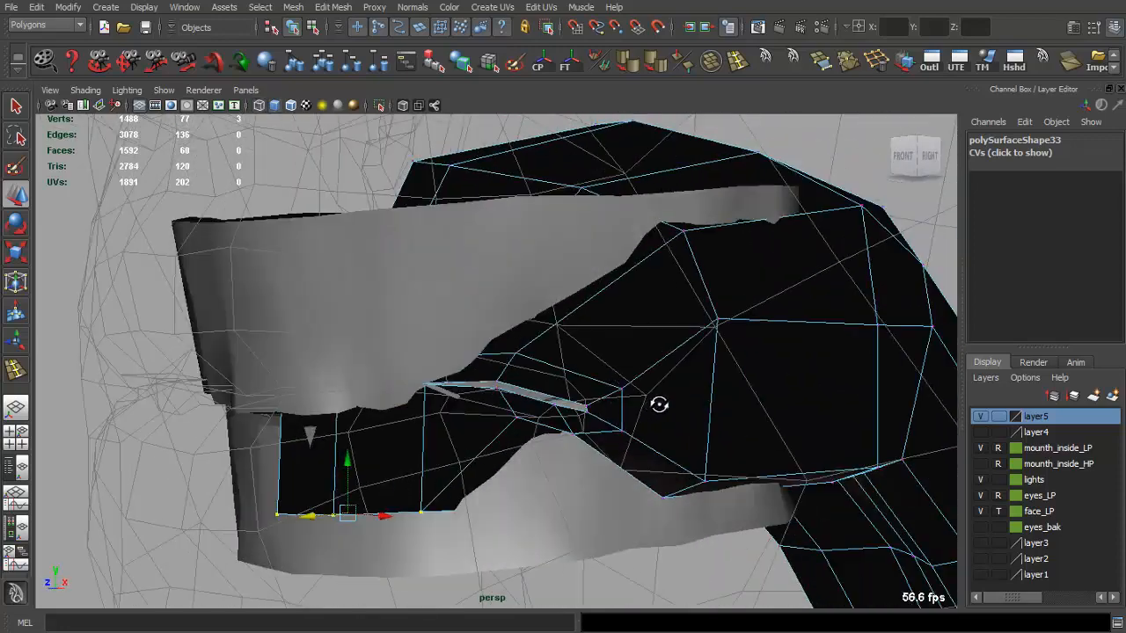
Adjust individual vertices of the lining's lower front and side vertically to fit around the lower teeth and gum
alt+drag(579, 480, 567, 399)
alt+drag(573, 457, 478, 466)
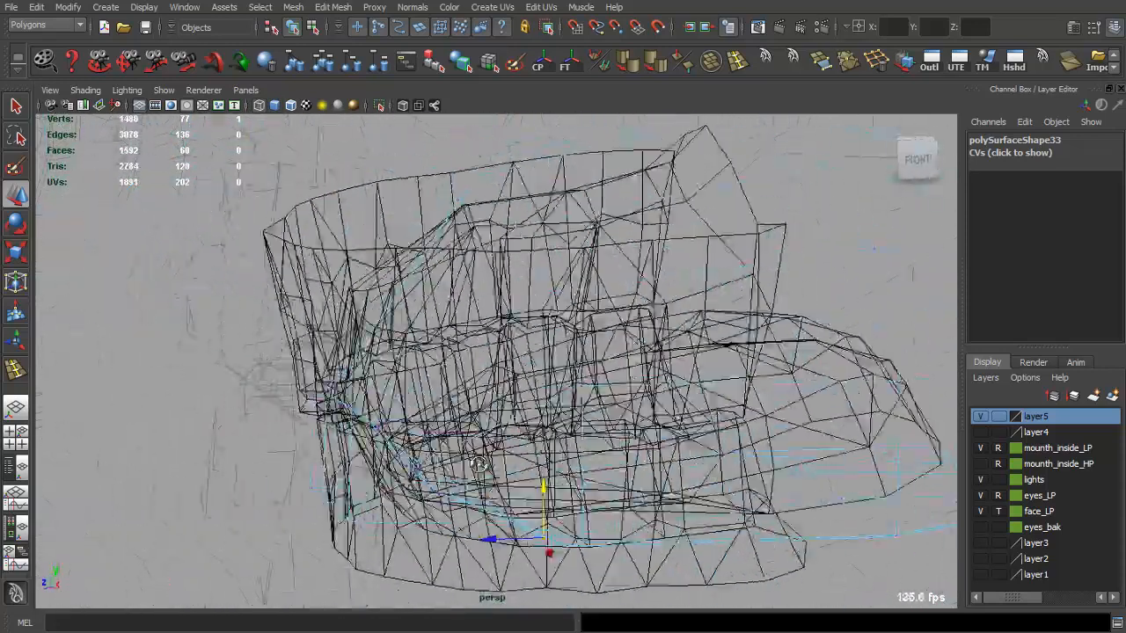
alt+drag(523, 409, 524, 376)
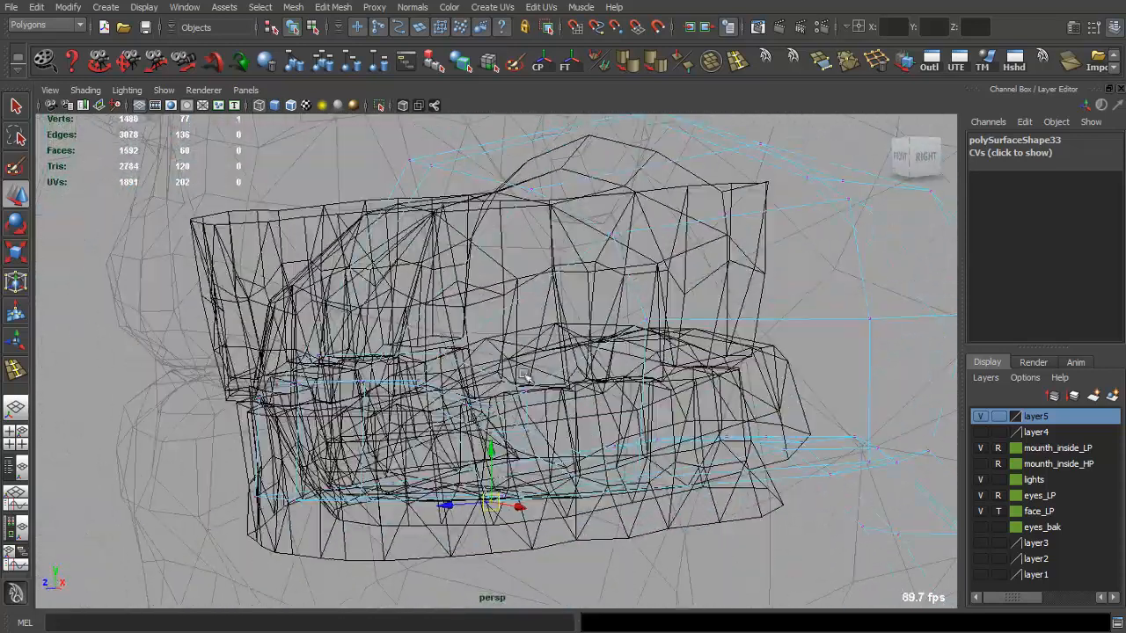
alt+drag(447, 401, 519, 377)
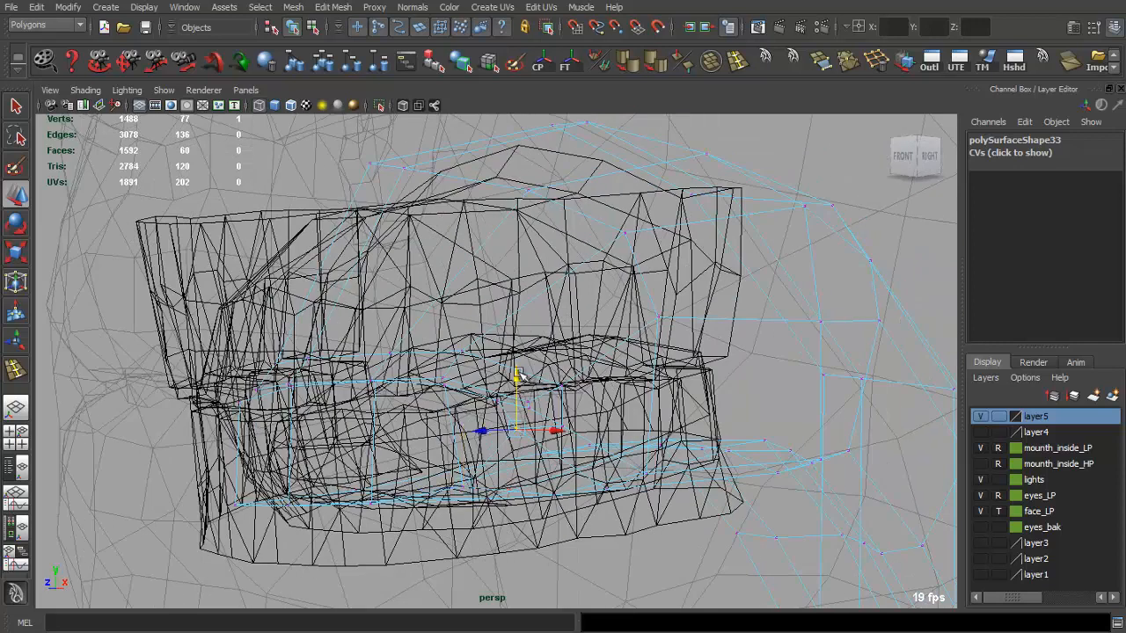
mouse_move(529, 426)
alt+mouse_down()
mouse_move(396, 475)
mouse_move(427, 491)
mouse_move(498, 390)
mouse_move(402, 364)
mouse_move(510, 392)
mouse_move(388, 394)
mouse_move(375, 423)
mouse_move(360, 388)
mouse_move(701, 368)
mouse_move(709, 352)
mouse_move(581, 367)
alt+mouse_up()
key(5)
mouse_move(653, 374)
alt+mouse_down()
mouse_move(410, 382)
mouse_move(402, 360)
mouse_move(398, 418)
mouse_move(504, 400)
alt+mouse_up()
Reposition the lining's front vertices behind the lips and above the upper gum to follow the teeth
key(4)
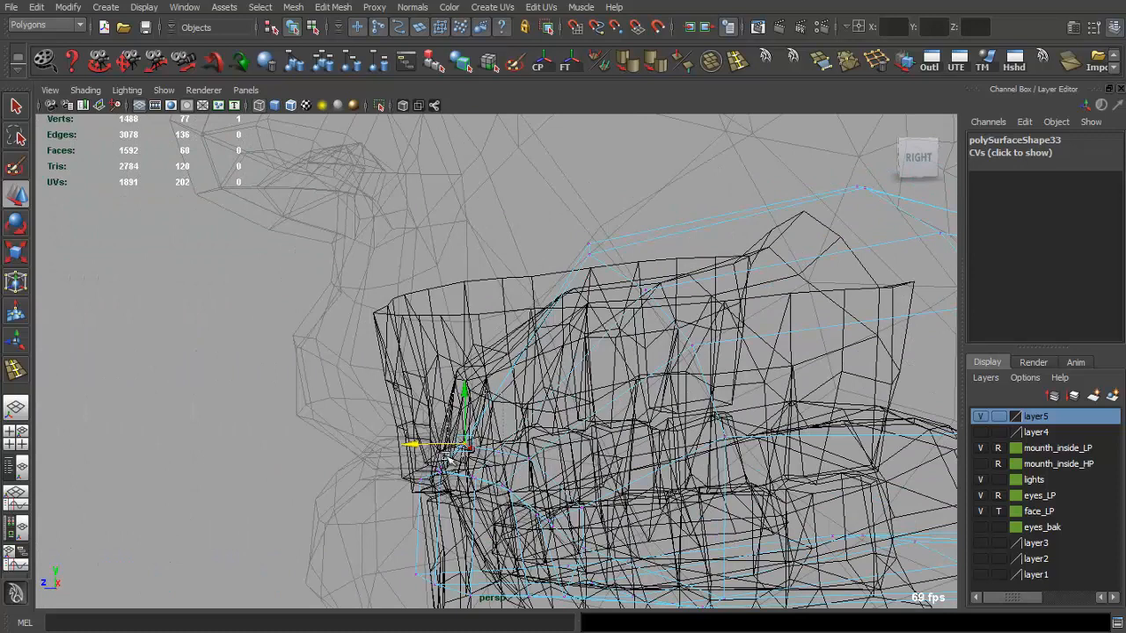
alt+drag(511, 457, 373, 398)
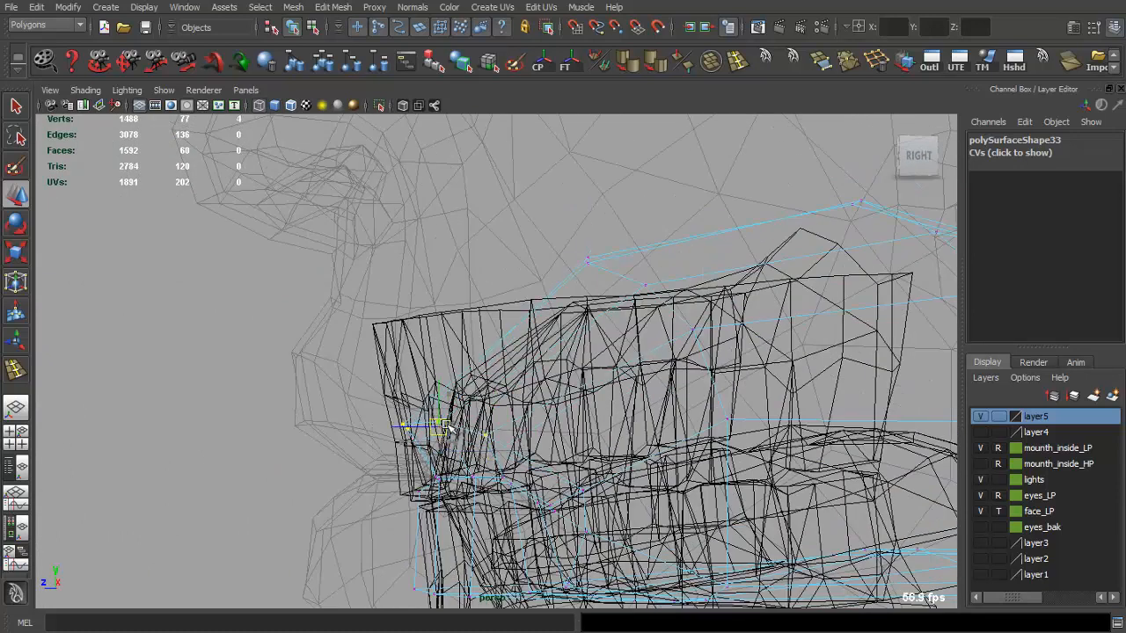
alt+drag(434, 438, 664, 361)
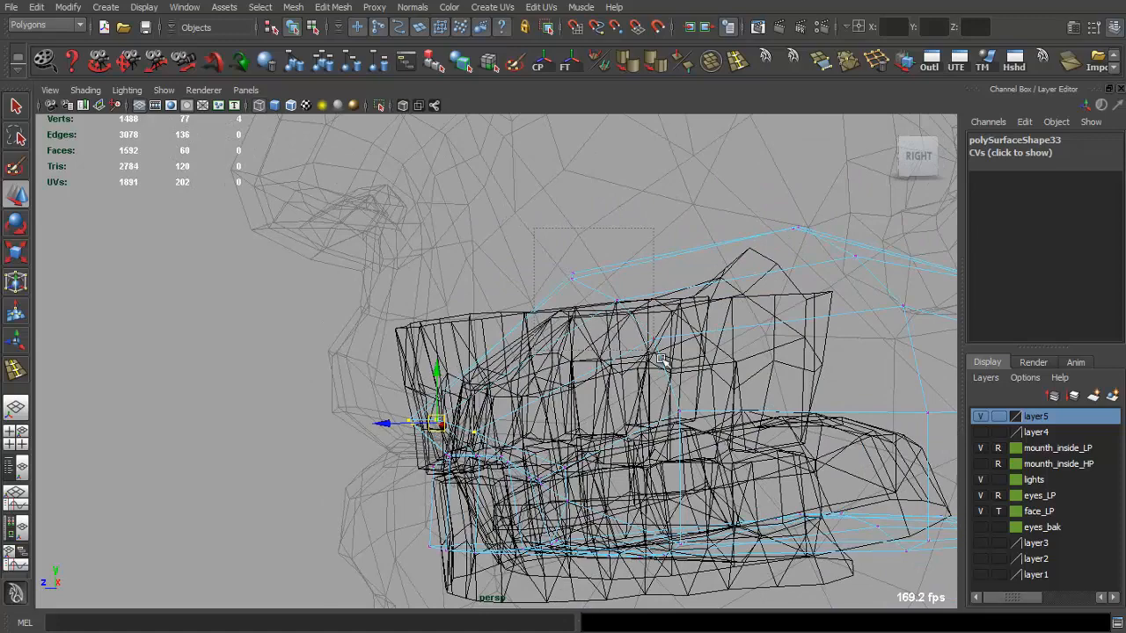
key(5)
mouse_move(514, 250)
alt+mouse_down()
mouse_move(511, 372)
mouse_move(674, 377)
mouse_move(495, 390)
mouse_move(672, 404)
mouse_move(576, 455)
mouse_move(505, 452)
mouse_move(586, 465)
mouse_move(405, 427)
alt+mouse_up()
key(4)
key(5)
scroll(599, 402, down, 3)
Move the lining face beside the rear end of the upper gum slightly upward to enclose the gum
key(q)
right_drag(611, 415, 655, 387)
click(655, 385)
alt+drag(555, 378, 639, 371)
right_drag(640, 371, 643, 396)
click(623, 318)
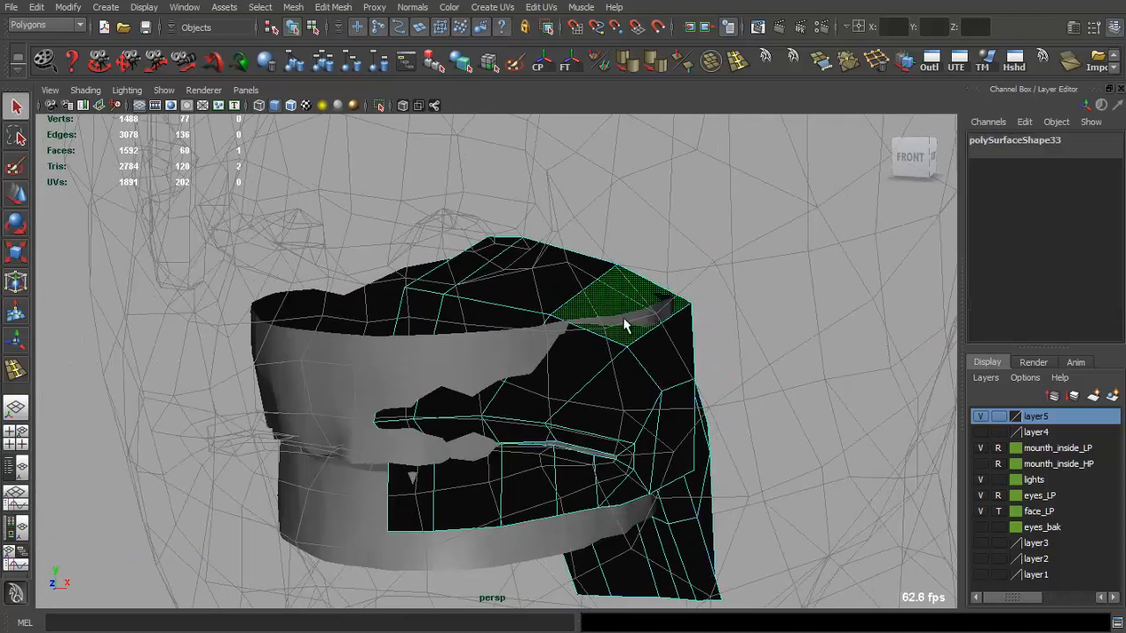
key(w)
drag(623, 260, 624, 248)
alt+drag(629, 250, 758, 260)
Turn on textured display, return to object selection and select the half lining
key(q)
right_drag(503, 440, 533, 418)
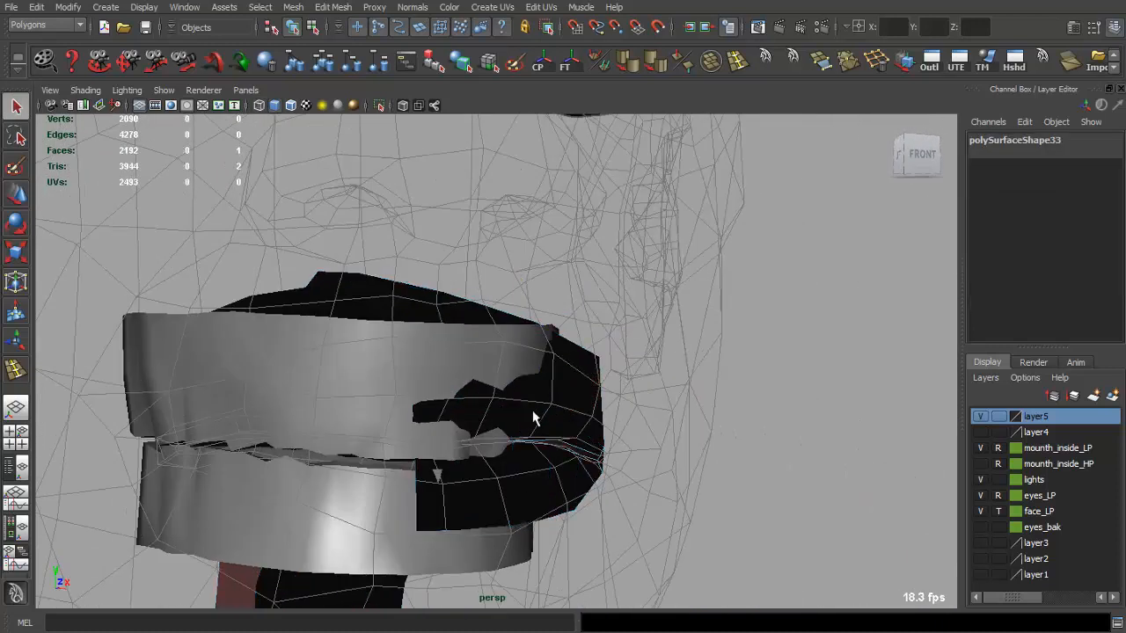
alt+drag(533, 418, 811, 403)
click(305, 105)
click(585, 242)
alt+drag(588, 255, 470, 399)
click(364, 396)
Select the lining's centre-line vertices in the front view and align them in a straight column on the symmetry axis
key(space)
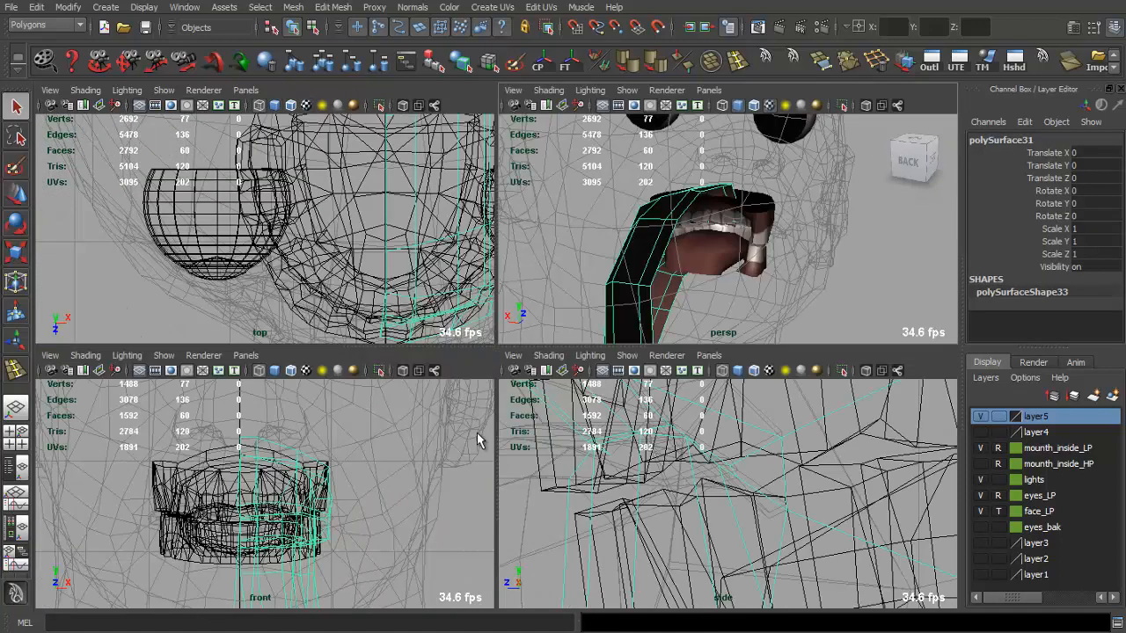
key(space)
scroll(496, 361, up, 2)
right_drag(467, 499, 427, 459)
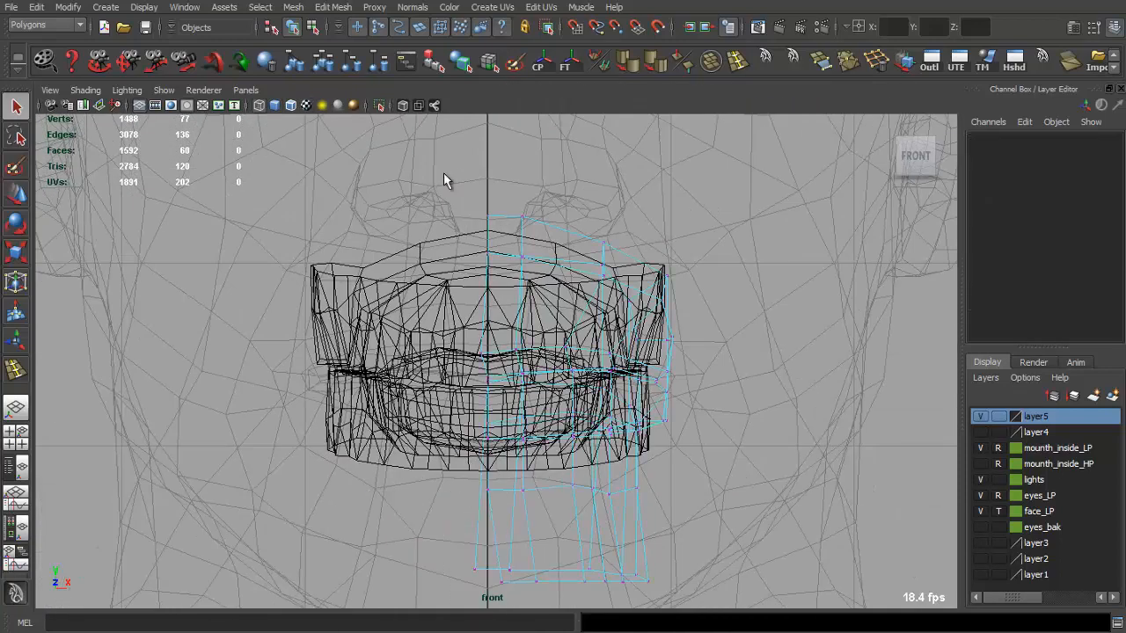
drag(506, 632, 506, 631)
key(r)
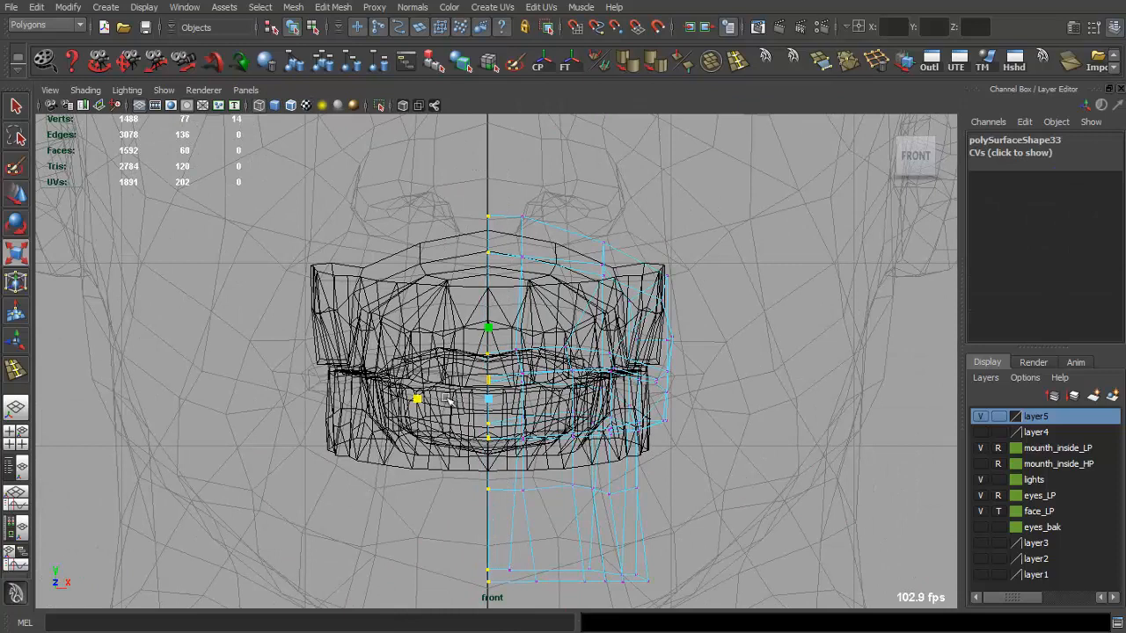
key(w)
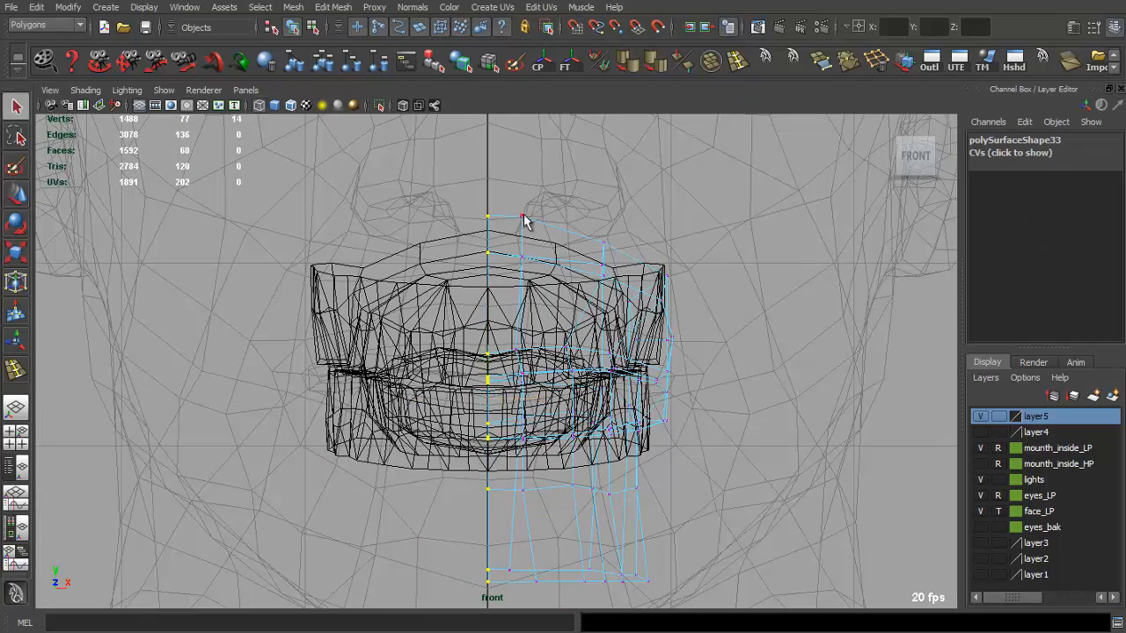
Freeze the half lining's transformations and create its mirrored copy across the centre line
key(F8)
key(w)
alt+middle_drag(524, 277, 540, 253)
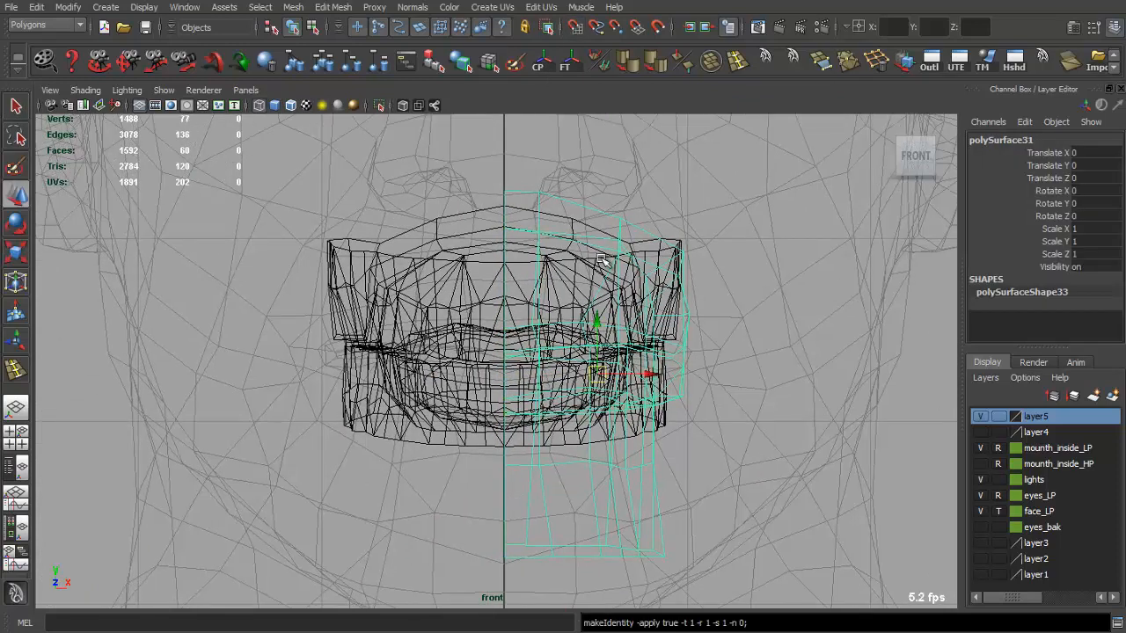
click(772, 61)
Combine the two lining halves into a single mesh and inspect it from outside and inside the mouth
shift+click(528, 191)
click(295, 8)
click(308, 29)
alt+middle_drag(550, 217, 546, 193)
key(space)
key(space)
alt+drag(510, 249, 642, 289)
alt+drag(535, 299, 324, 242)
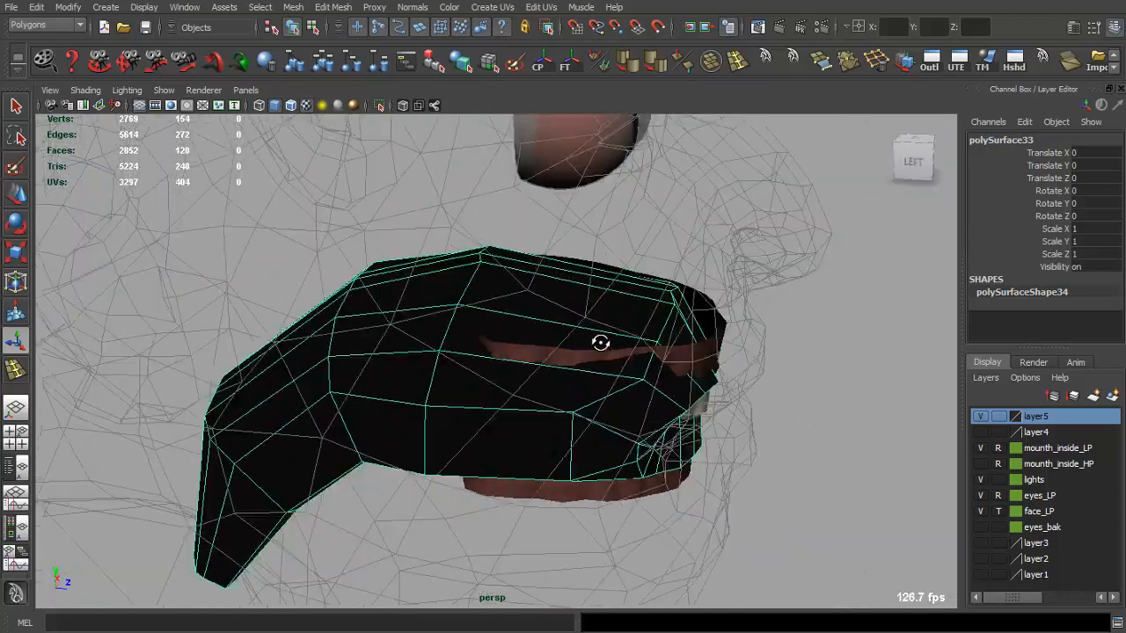
alt+right_drag(655, 312, 670, 329)
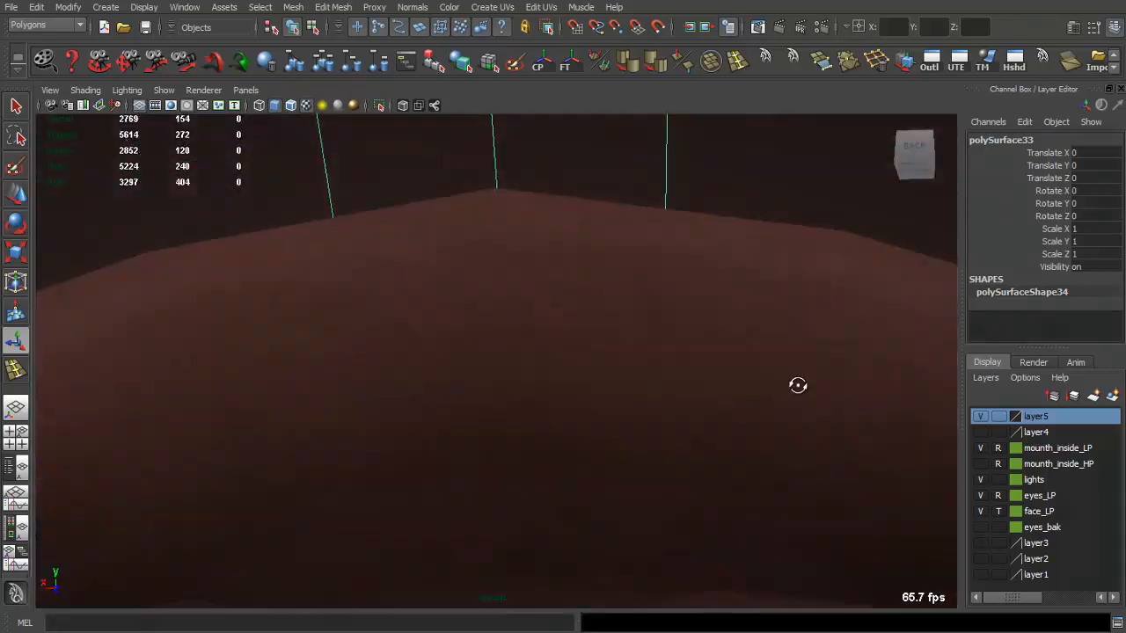